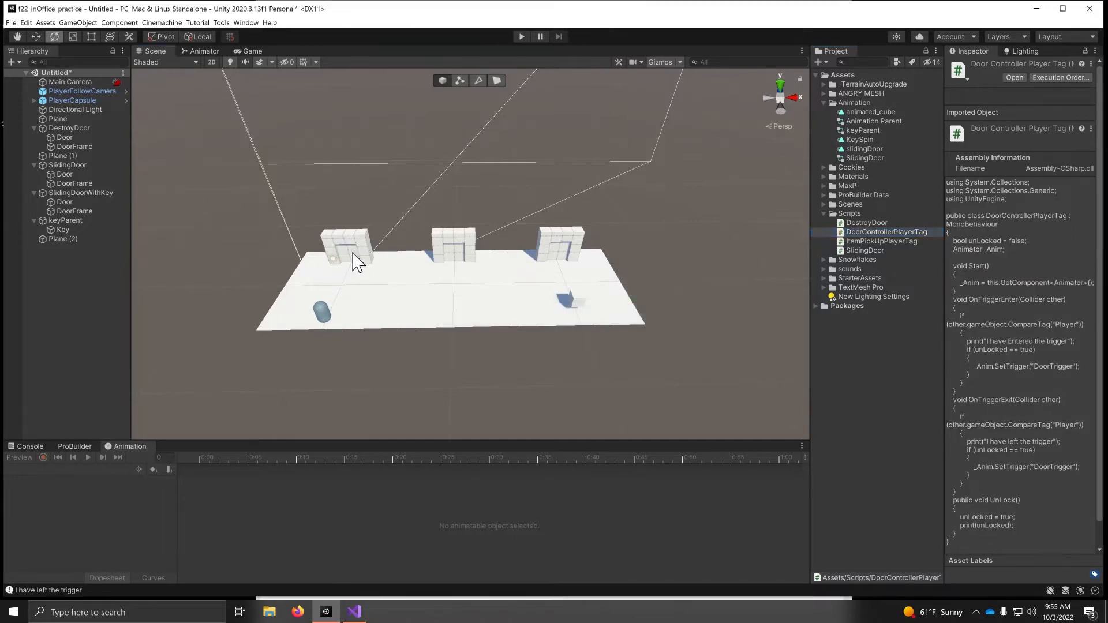
# Examine the destroy door, the sliding door and the key-locked sliding door with its key in the scene.
pyautogui.click(352, 254)
pyautogui.scroll(3, 352, 254)
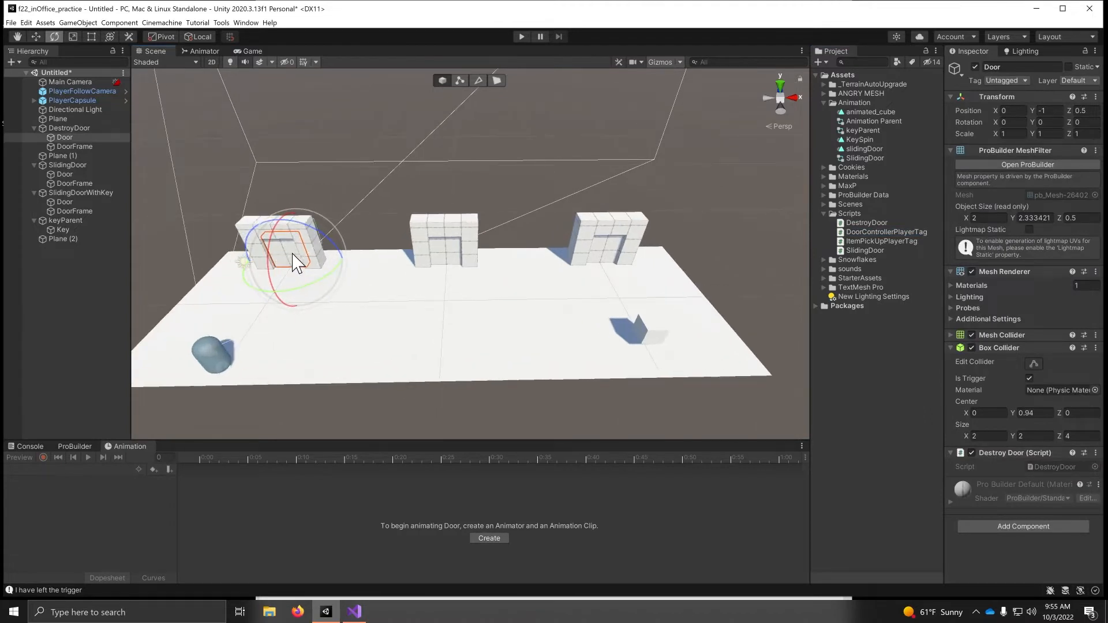
pyautogui.press('w')
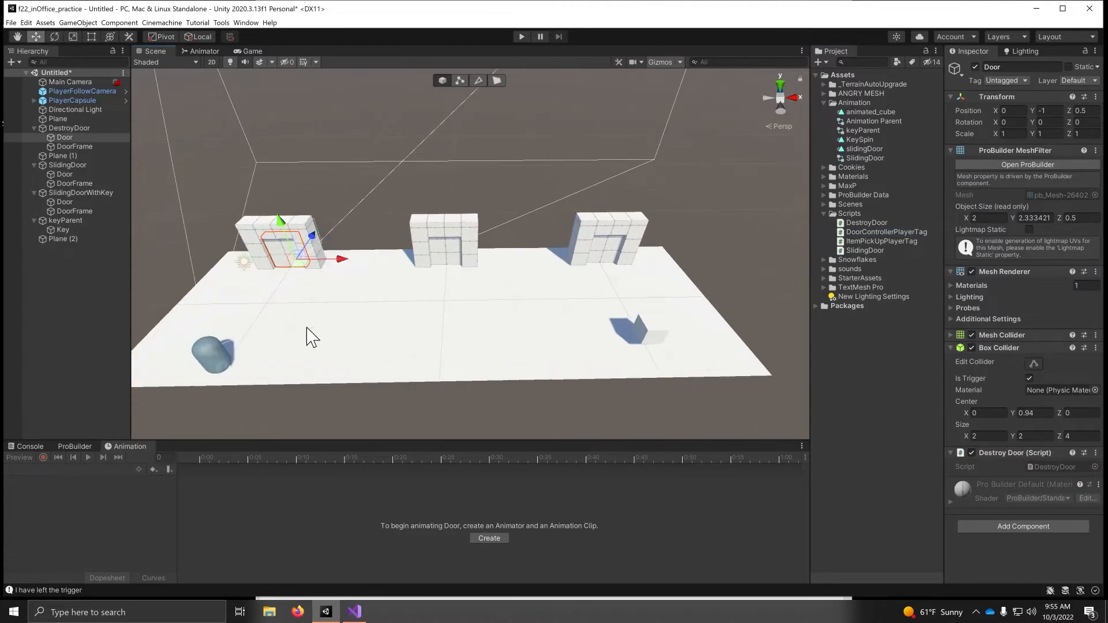
pyautogui.moveTo(321, 268); pyautogui.dragTo(470, 289, button='middle')
pyautogui.moveTo(616, 267); pyautogui.dragTo(470, 286, button='middle')
pyautogui.click(483, 262)
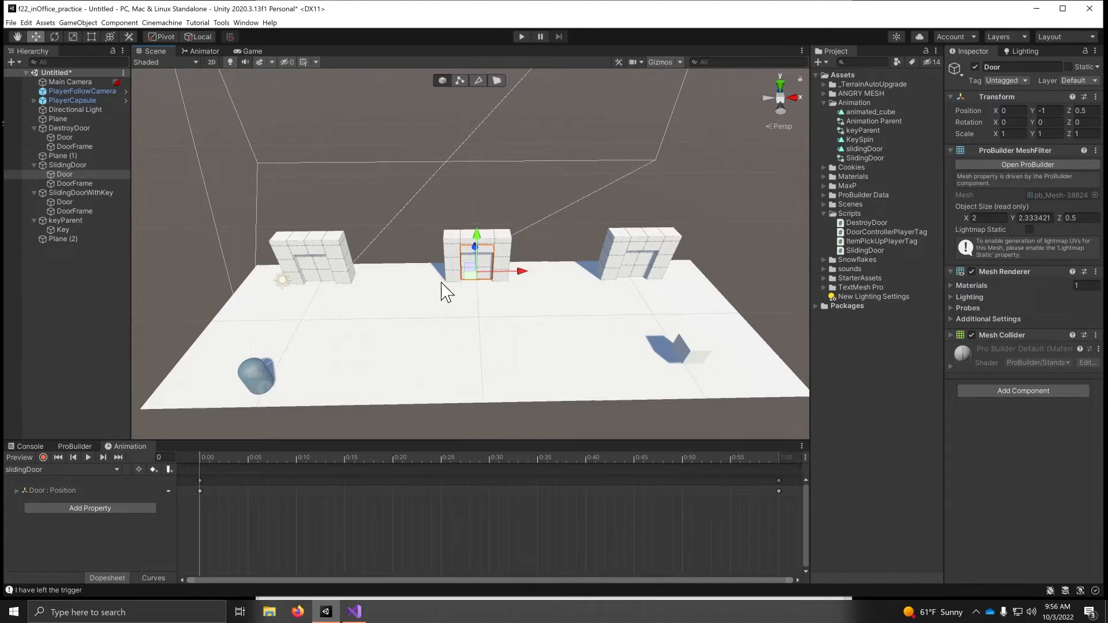
pyautogui.moveTo(588, 297); pyautogui.dragTo(365, 306, button='middle')
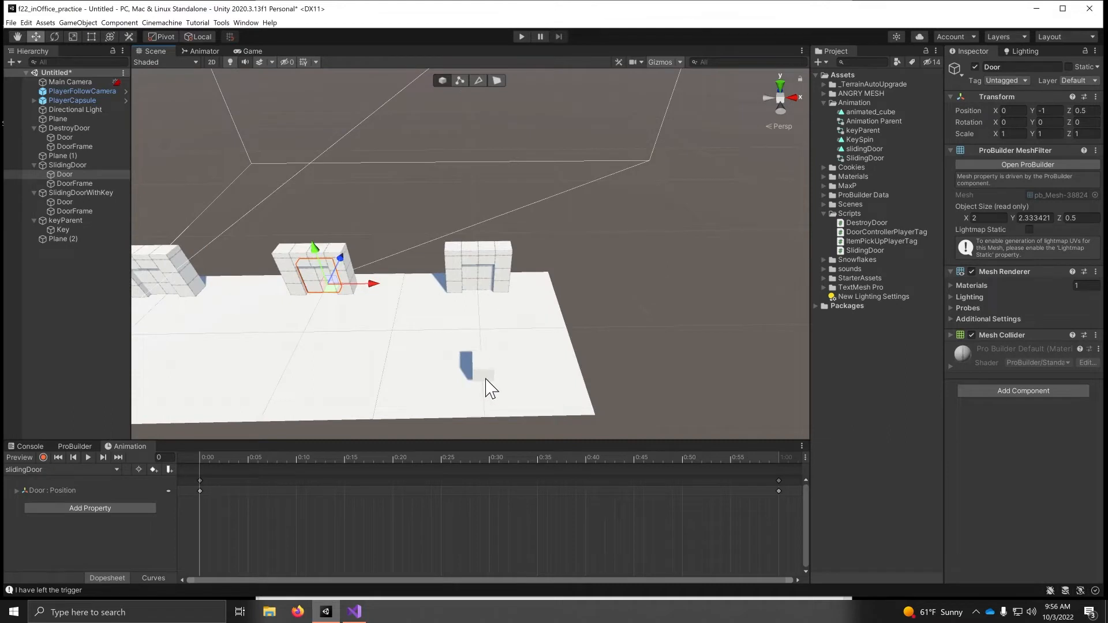
pyautogui.keyDown('alt'); pyautogui.moveTo(484, 384); pyautogui.dragTo(546, 340); pyautogui.keyUp('alt')
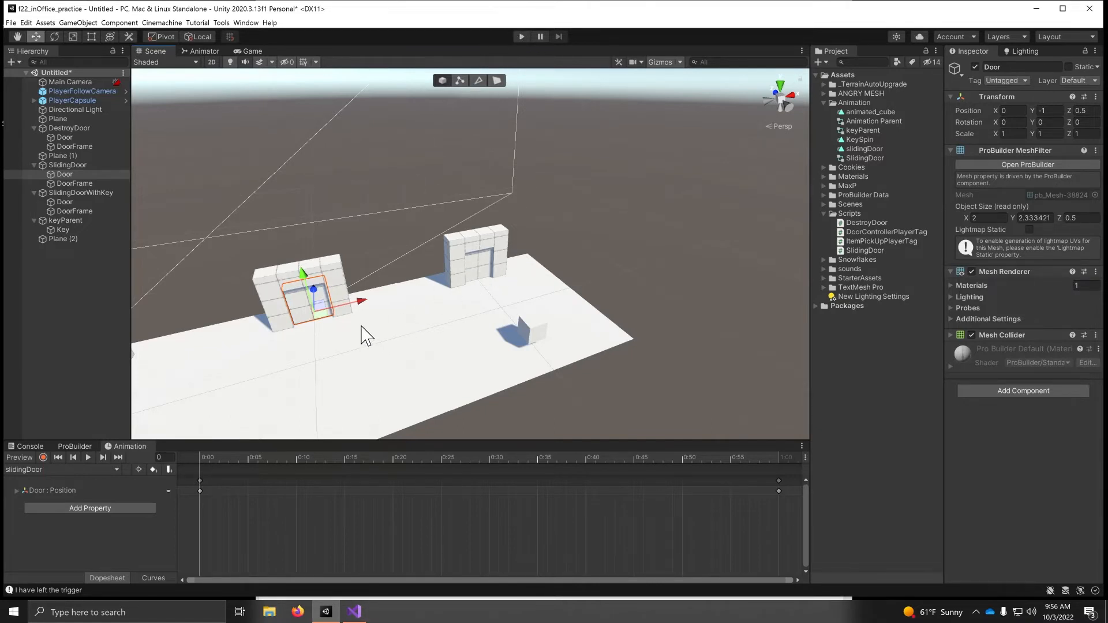
# Run the scene and walk the player into the DestroyDoor doorway and back to test its trigger.
pyautogui.click(521, 37)
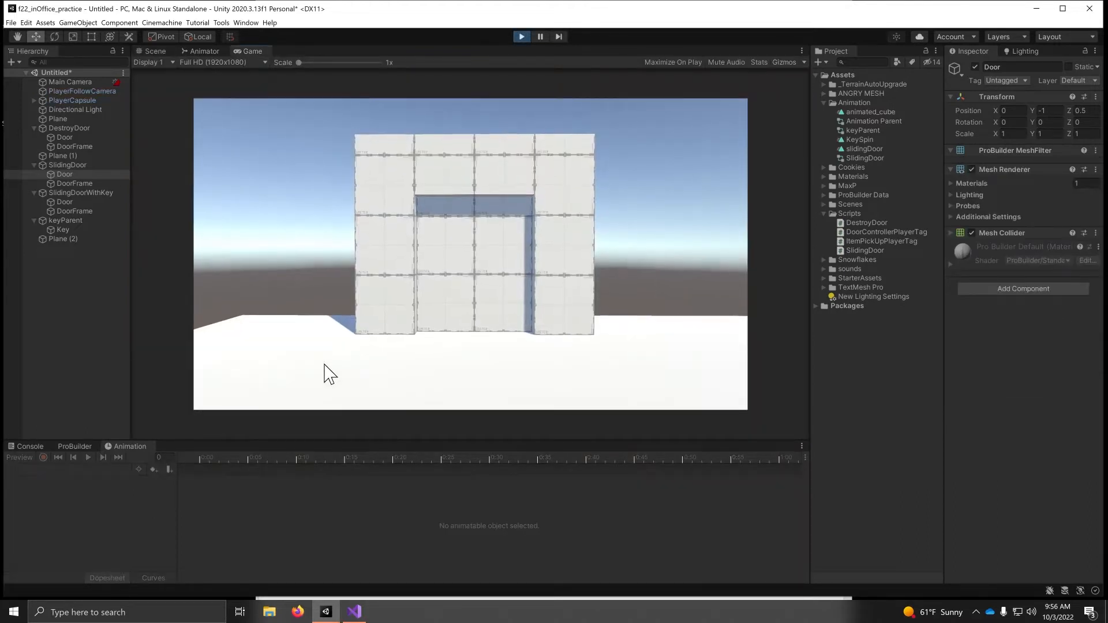
pyautogui.click(324, 365)
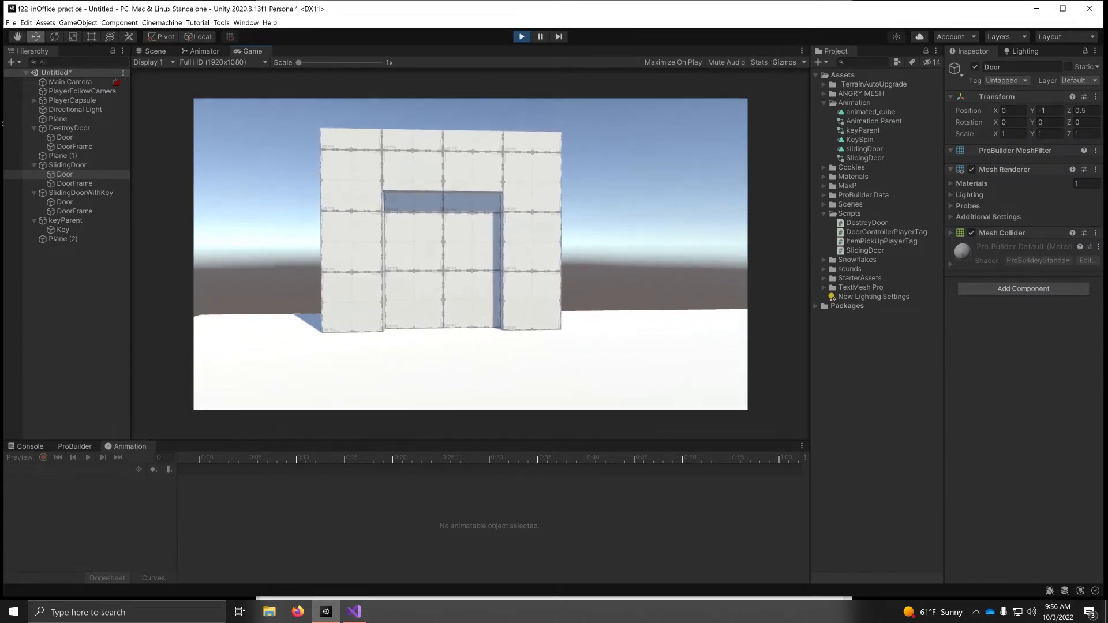
pyautogui.press('w')
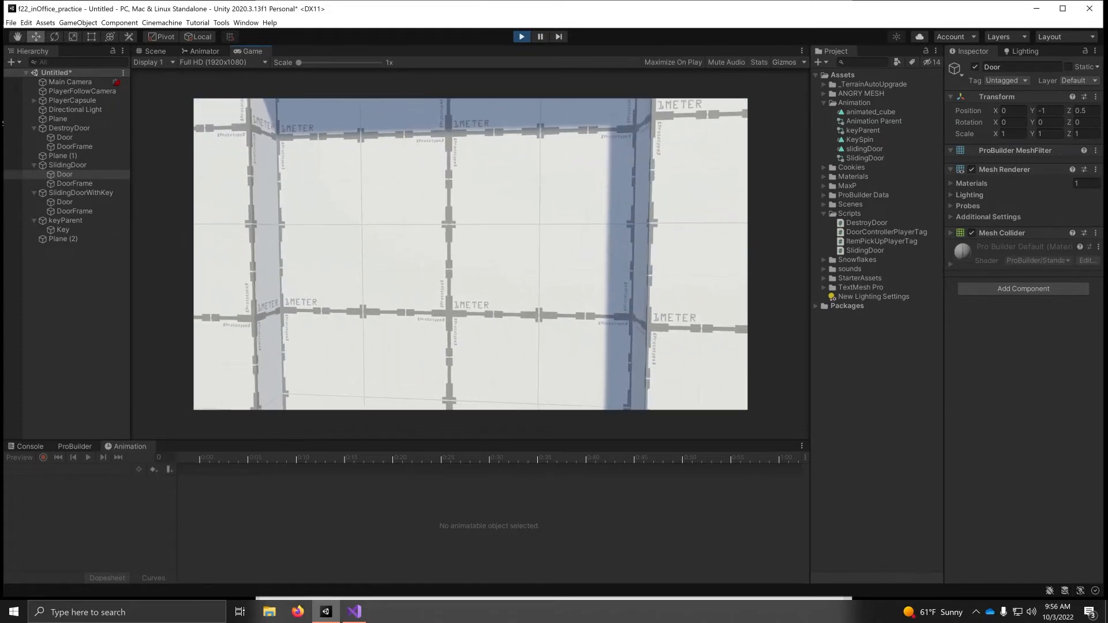
pyautogui.press('w')
pyautogui.press('s')
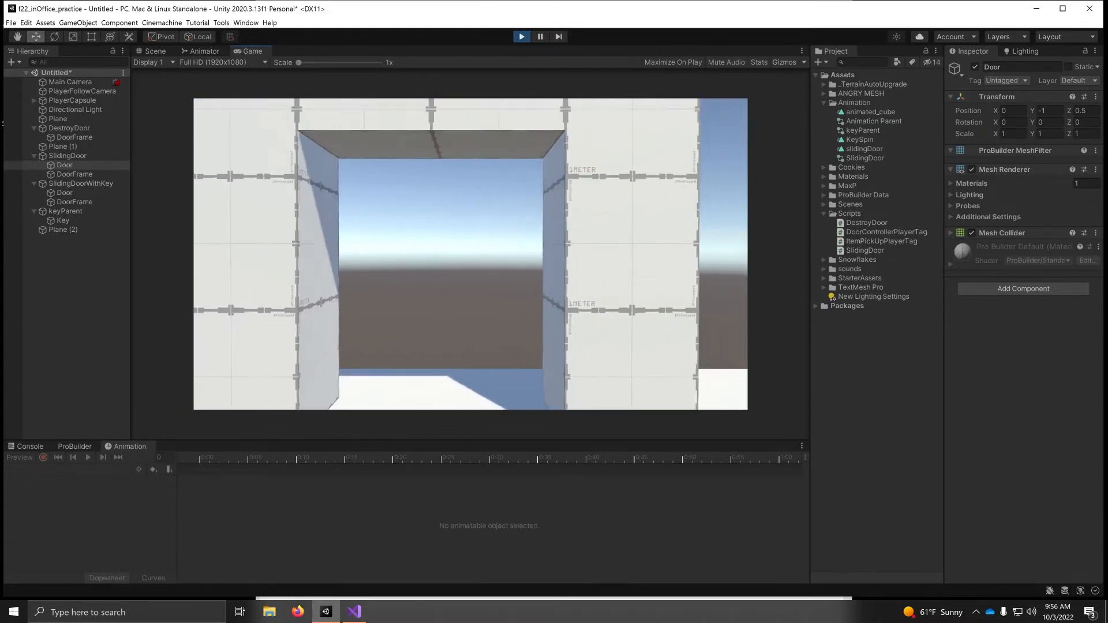
pyautogui.press('w')
pyautogui.press('s')
# Walk the player to the middle SlidingDoor and back away from it to test its opening and closing.
pyautogui.press('w')
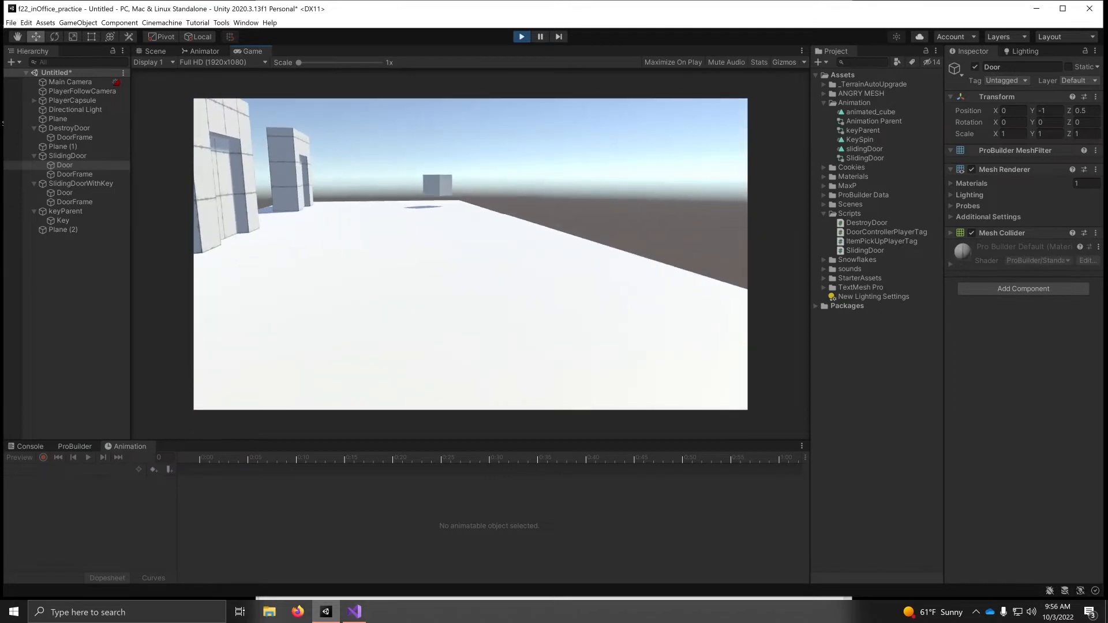
pyautogui.press('w')
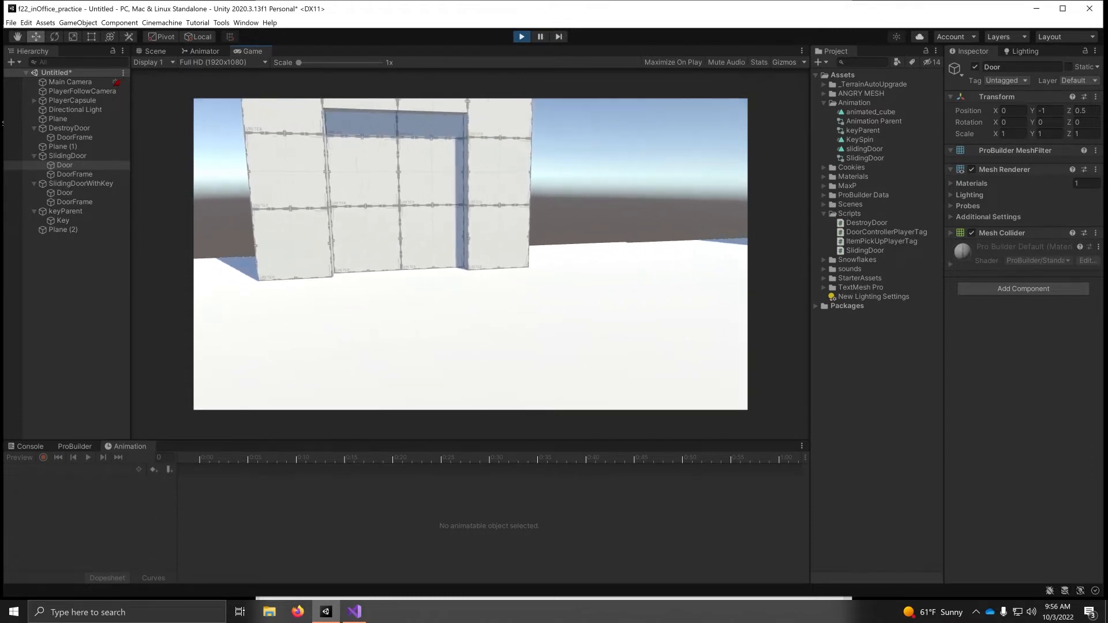
pyautogui.press('w')
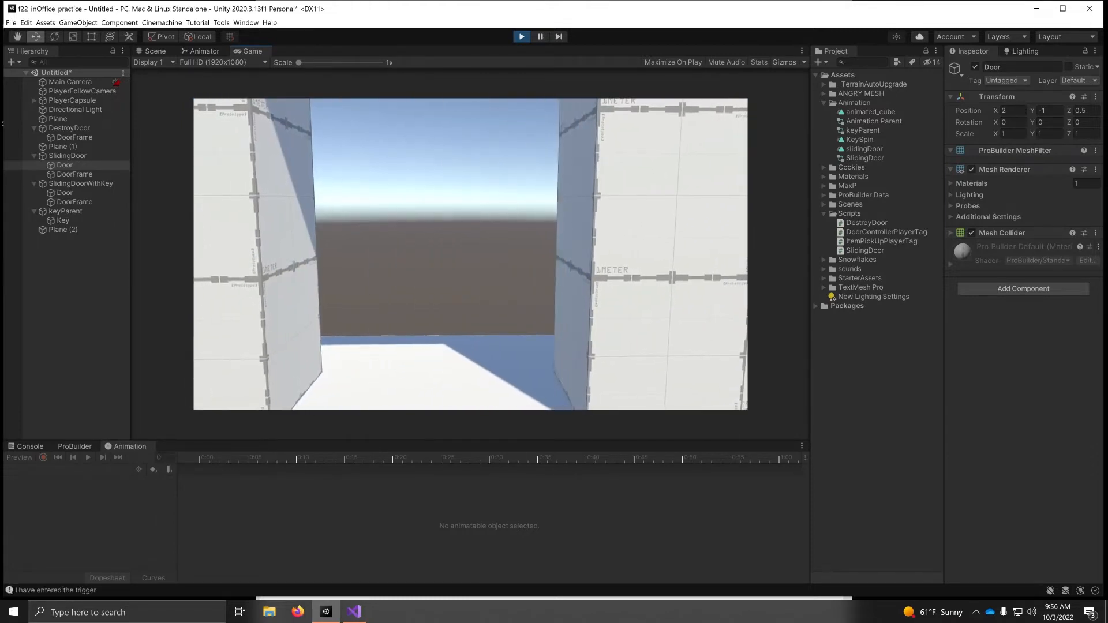
pyautogui.press('s')
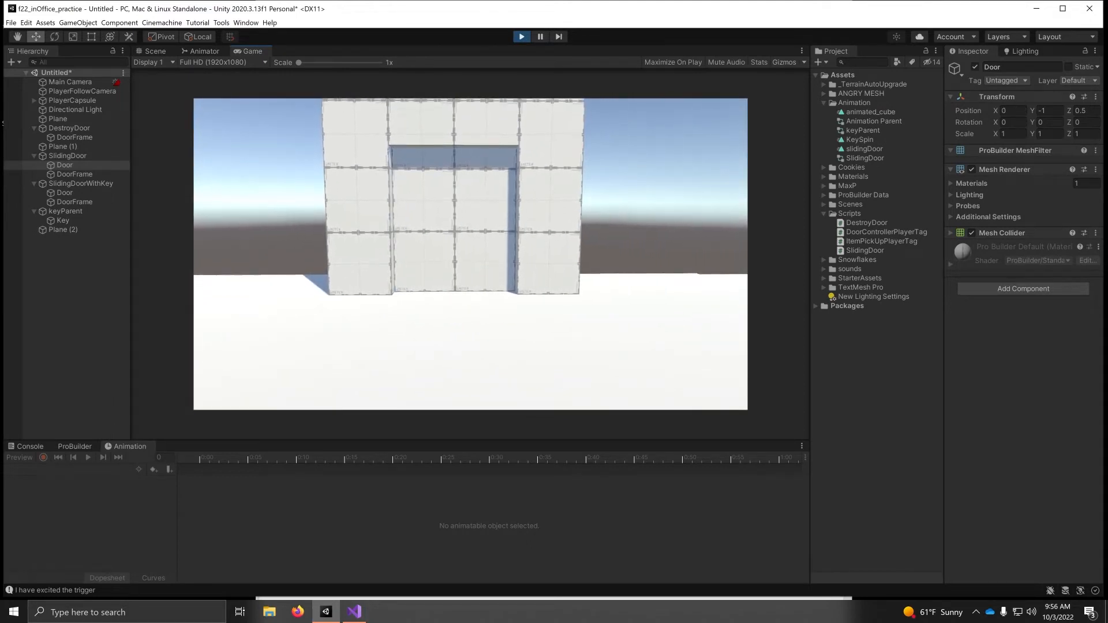
# Walk the player up to the SlidingDoorWithKey door to test it without the key.
pyautogui.press('w')
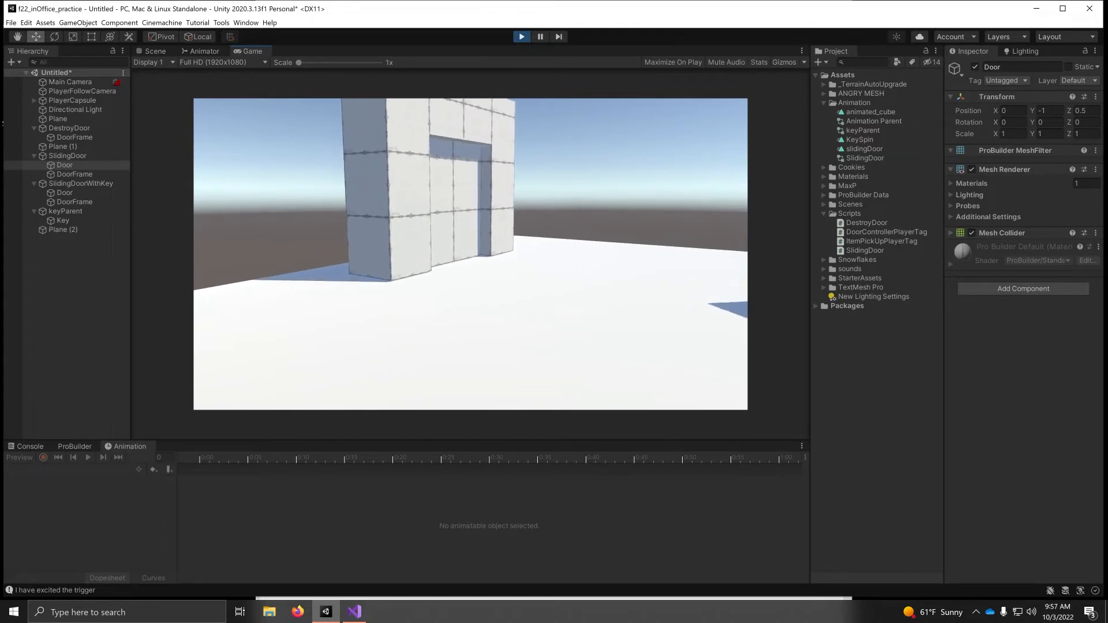
pyautogui.press('w')
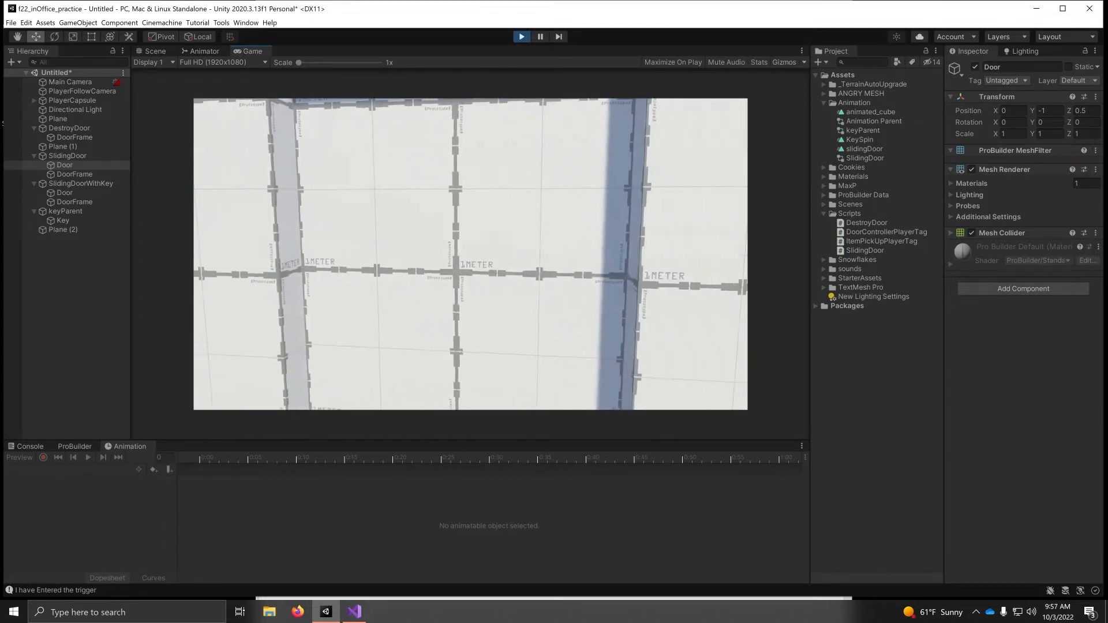
pyautogui.press('w')
# Walk the player into the spinning key cube to pick it up.
pyautogui.press('w')
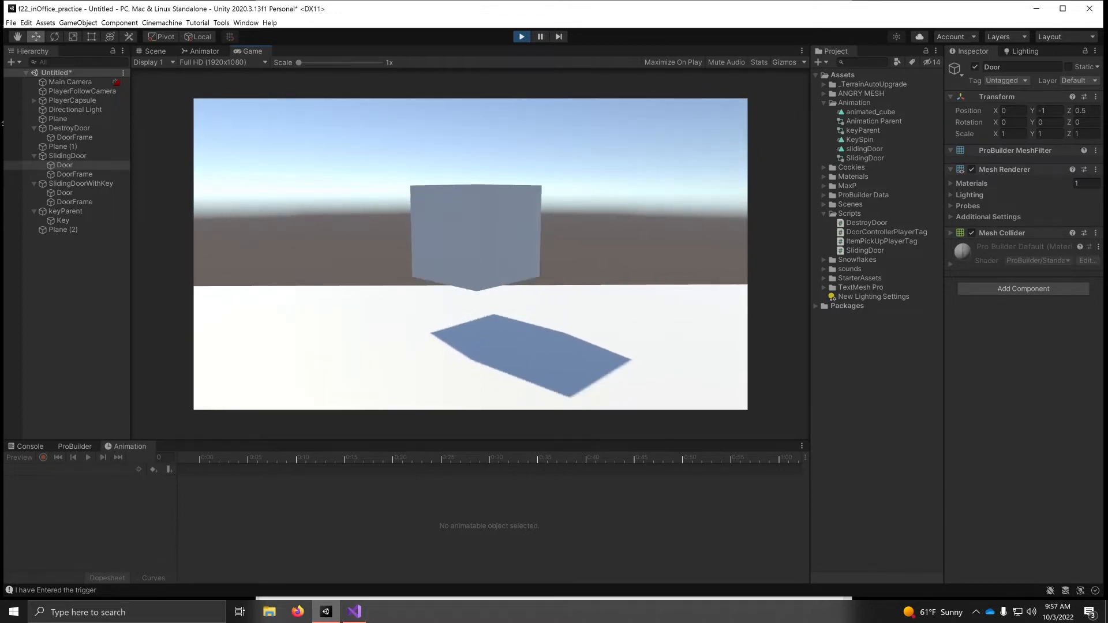
pyautogui.press('d')
pyautogui.press('a')
pyautogui.press('w')
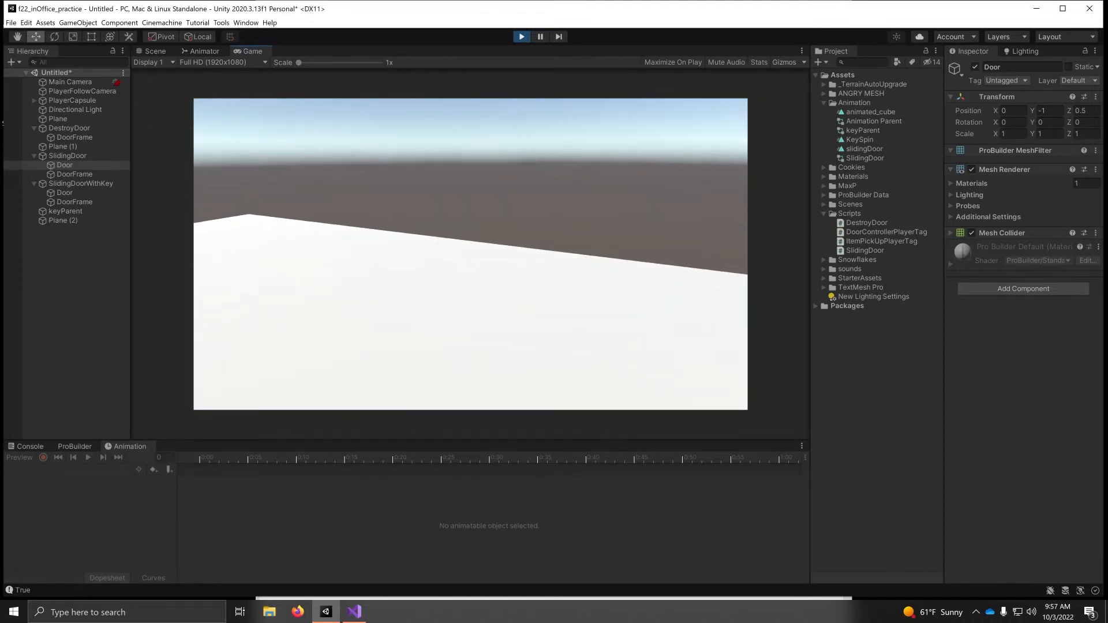
# Return to the SlidingDoorWithKey door to test it with the key, back away from it, and stop the game.
pyautogui.press('s')
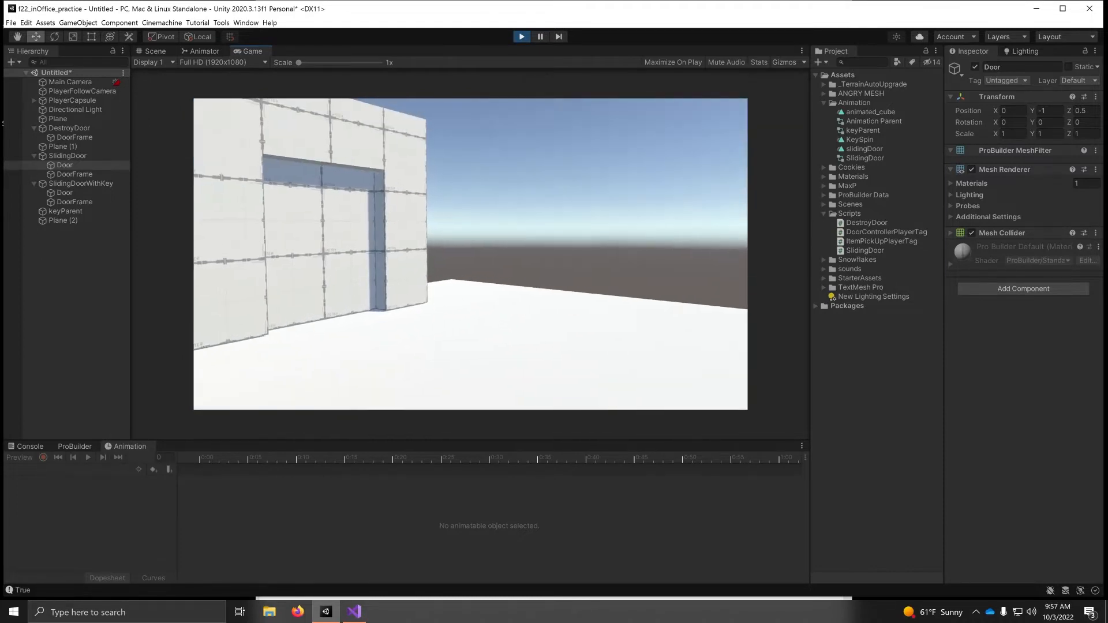
pyautogui.press('w')
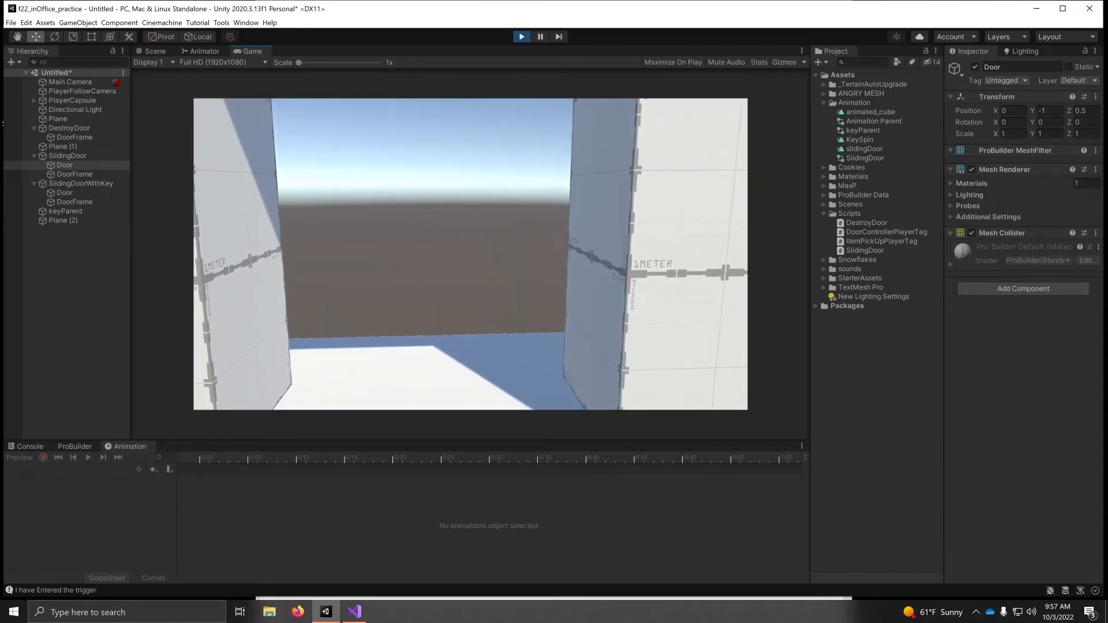
pyautogui.press('s')
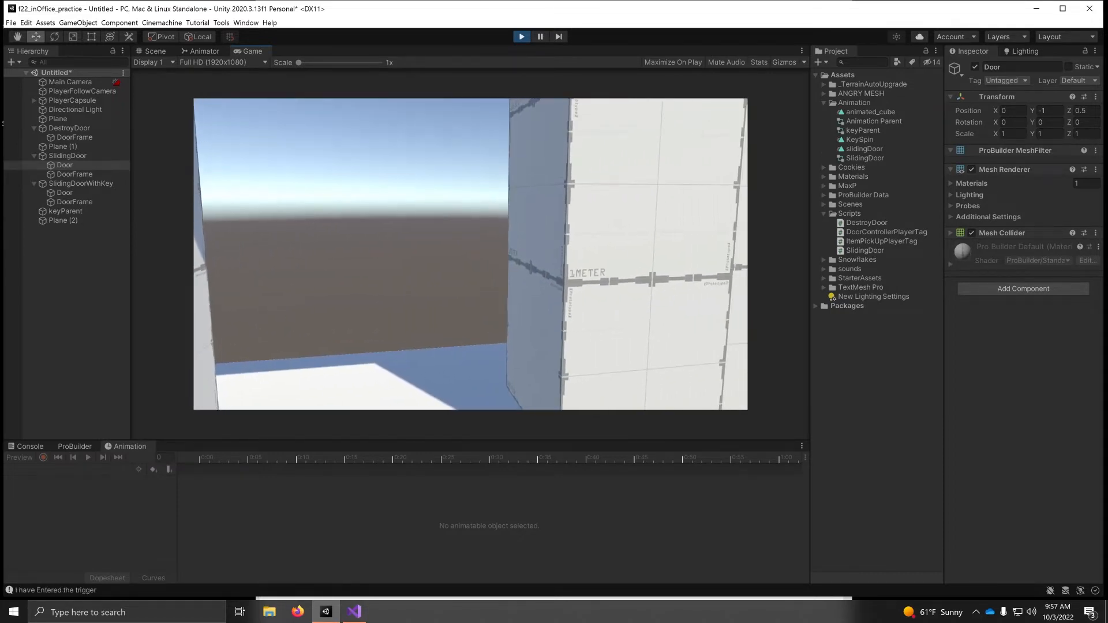
pyautogui.press('s')
pyautogui.press('a')
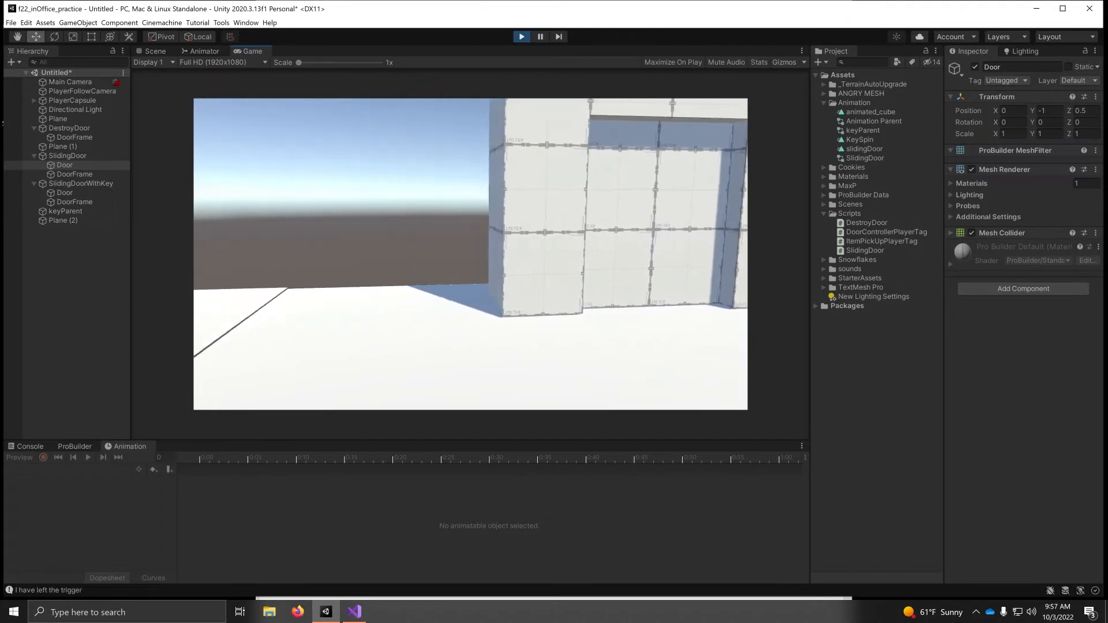
pyautogui.press('s')
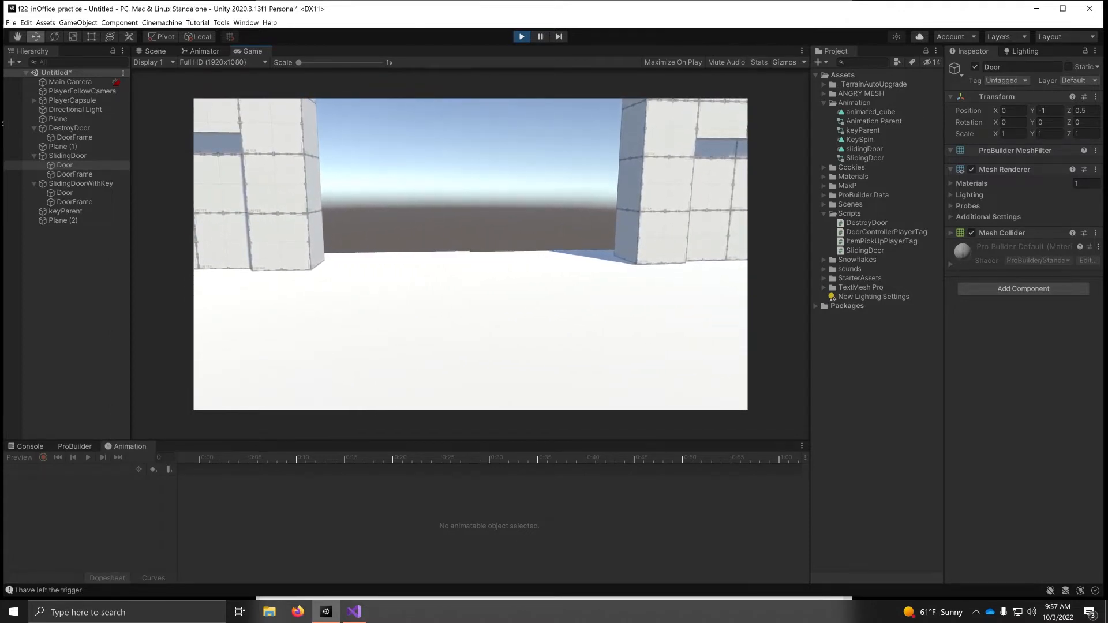
pyautogui.press('Escape')
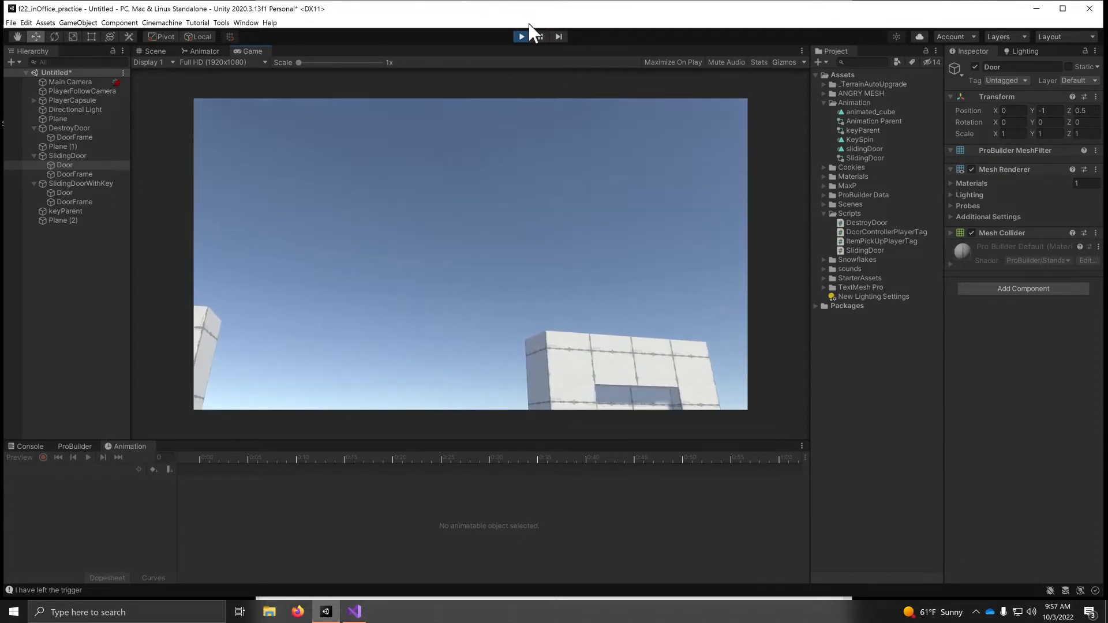
pyautogui.click(520, 35)
pyautogui.scroll(-1, 401, 359)
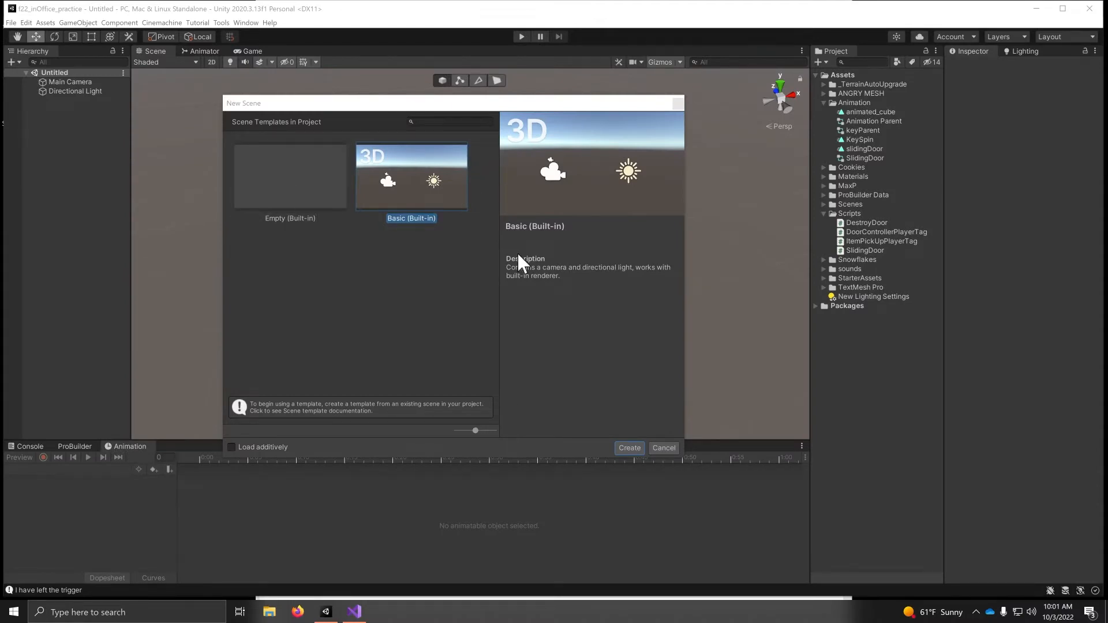
# Create a scene from the Basic (Built-in) template and save it in the Scenes folder as inOffice10_3_doors2.
pyautogui.click(432, 171)
pyautogui.click(635, 448)
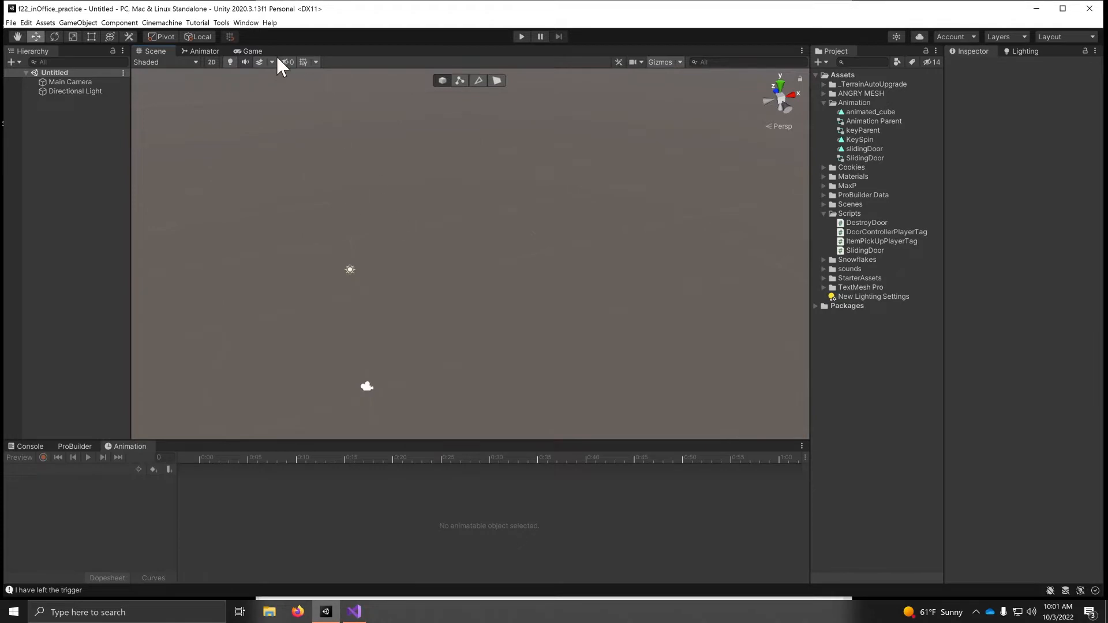
pyautogui.click(11, 22)
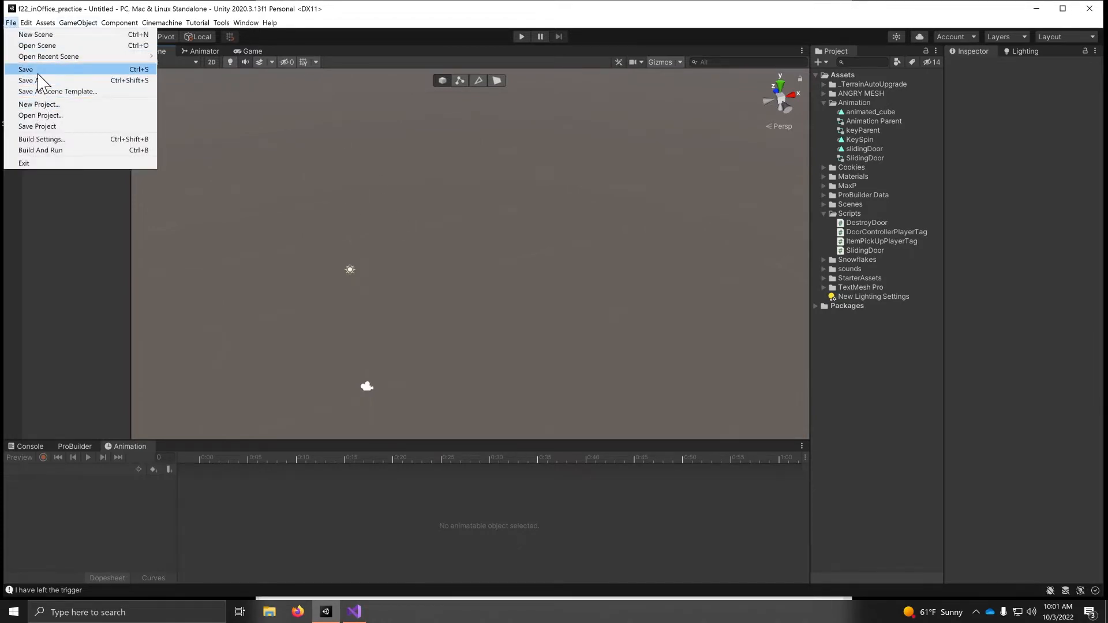
pyautogui.click(33, 81)
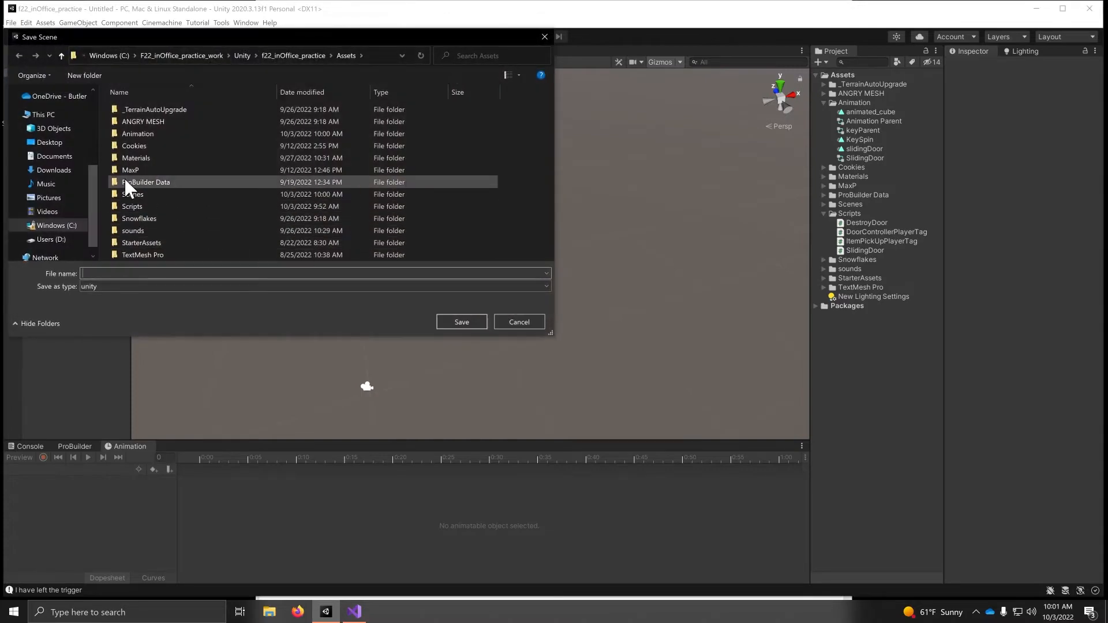
pyautogui.doubleClick(141, 194)
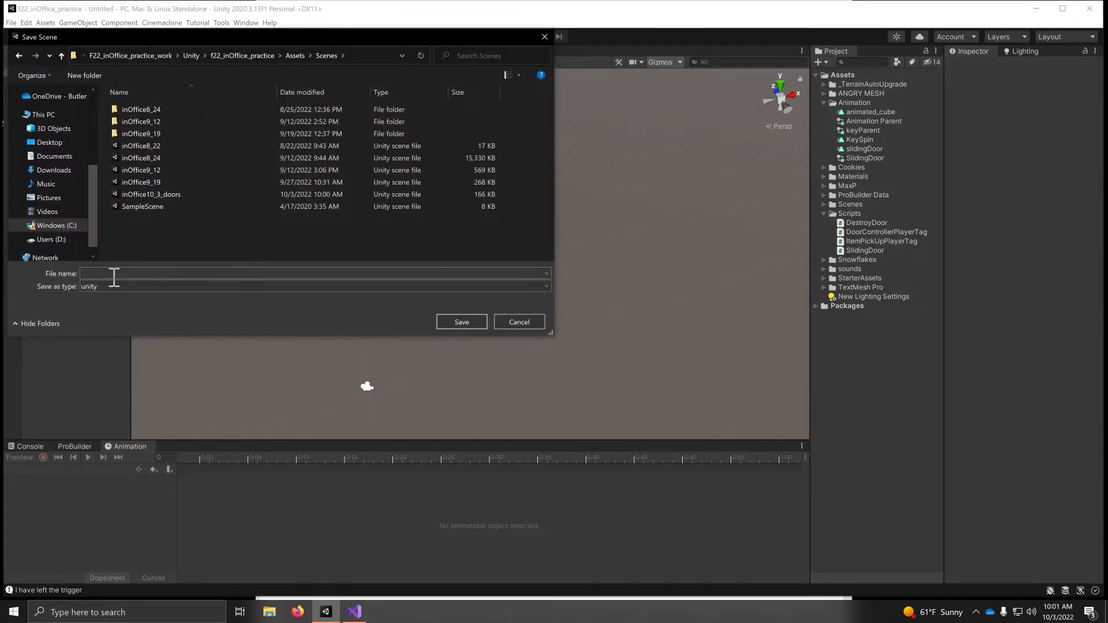
pyautogui.click(118, 274)
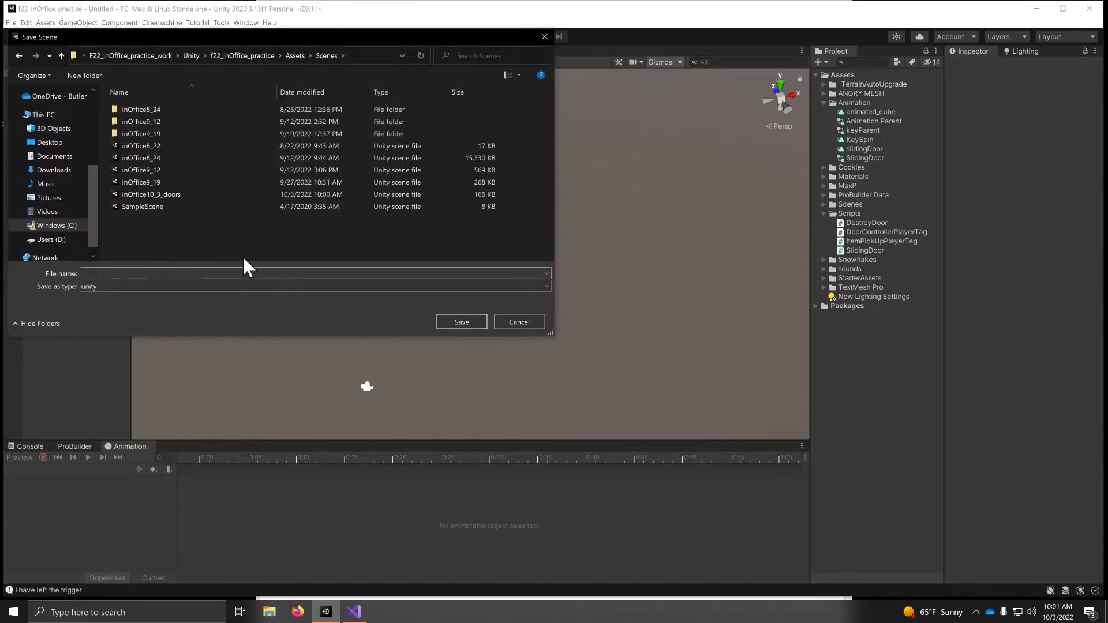
pyautogui.write('inOffic')
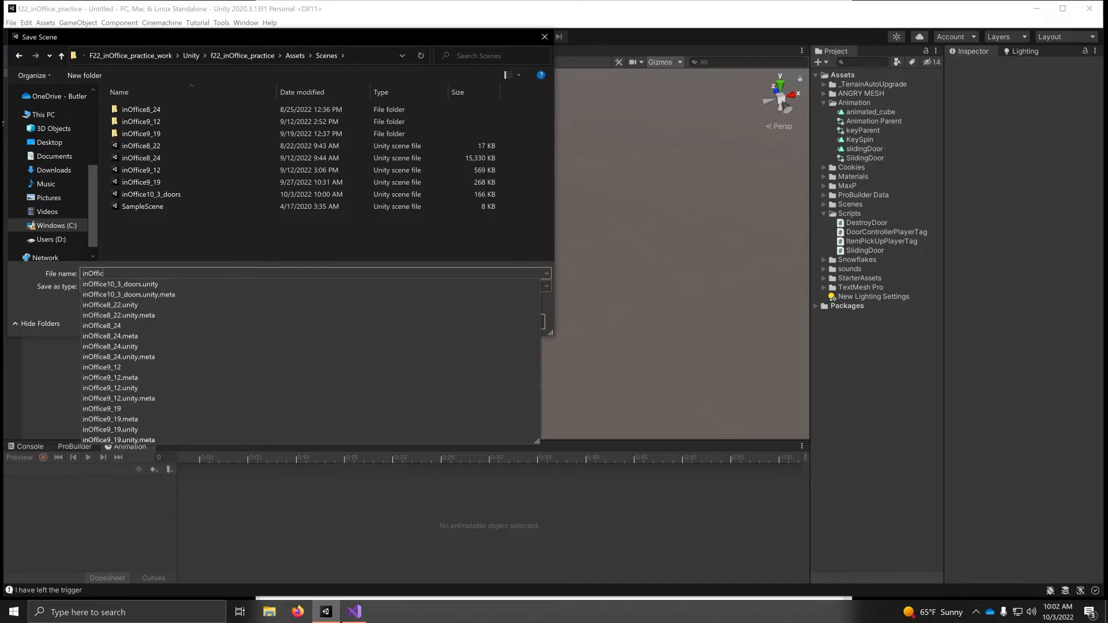
pyautogui.write('e10_3_d')
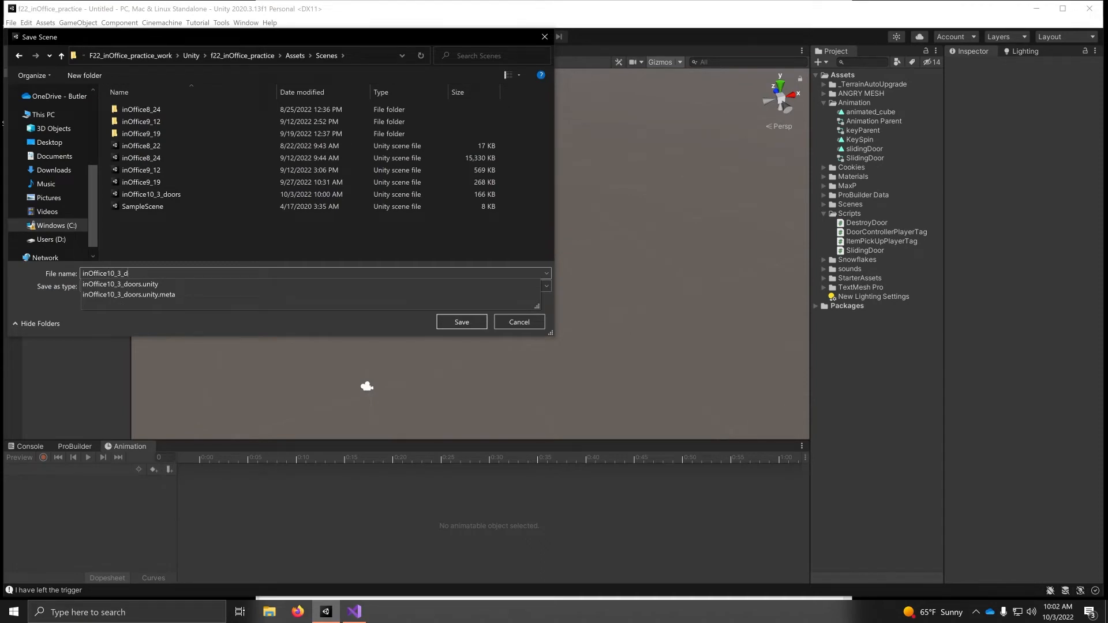
pyautogui.write('oors2')
pyautogui.press('Return')
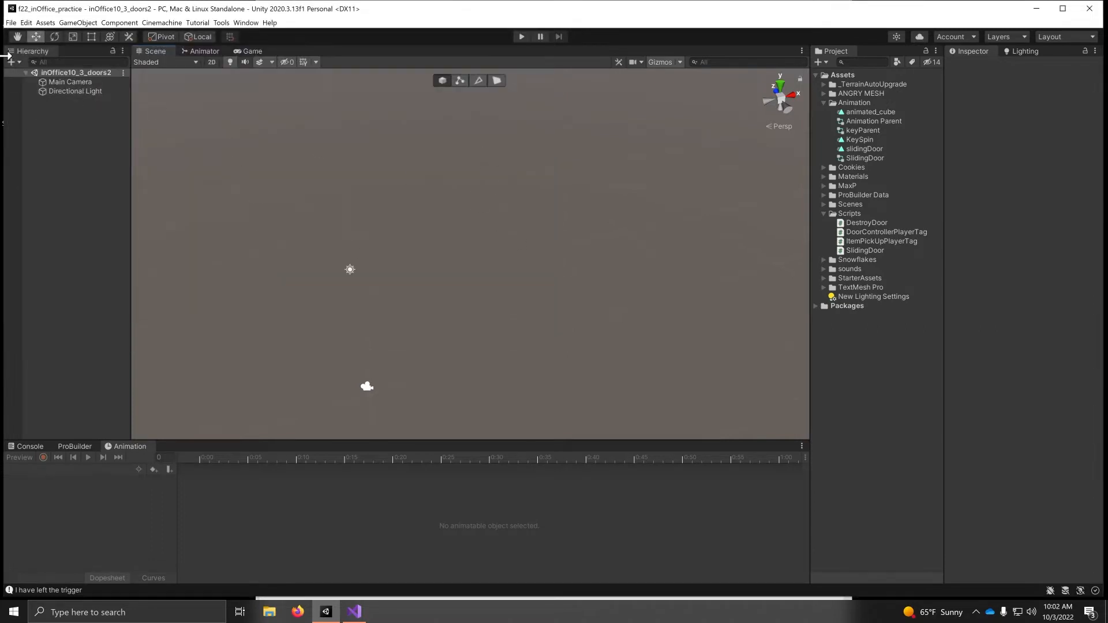
# Add a 3D Plane object to the scene.
pyautogui.click(77, 23)
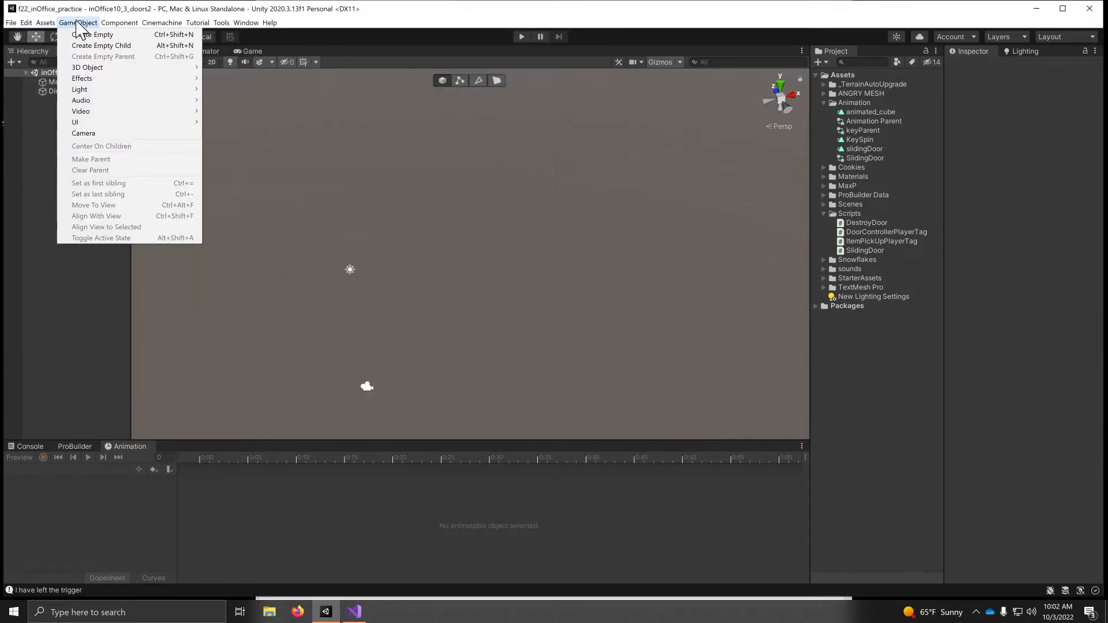
pyautogui.moveTo(90, 73)
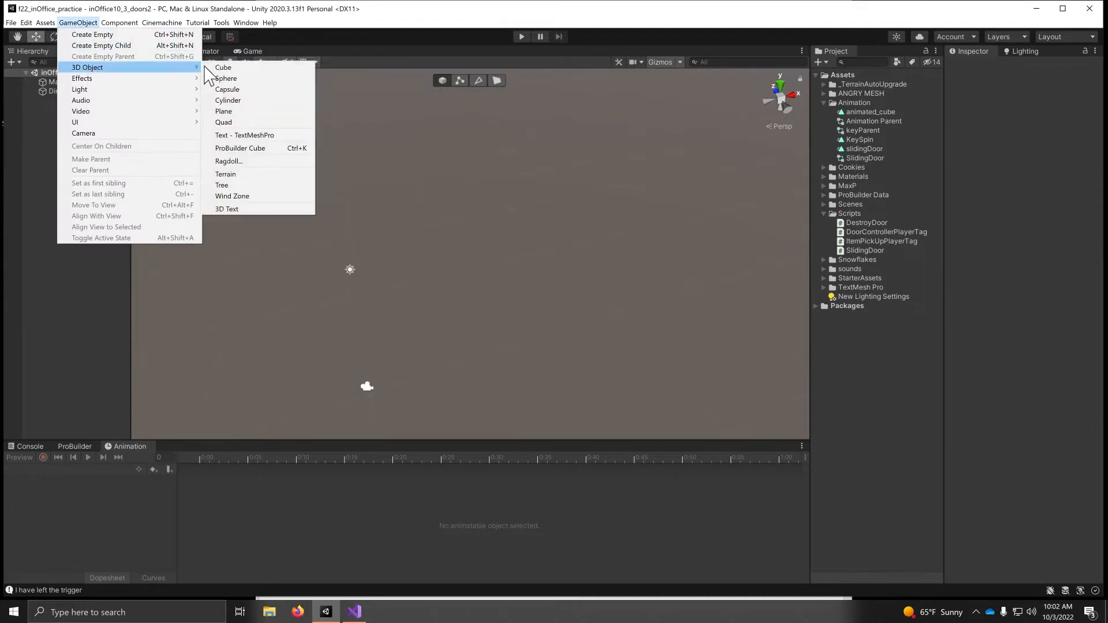
pyautogui.click(234, 112)
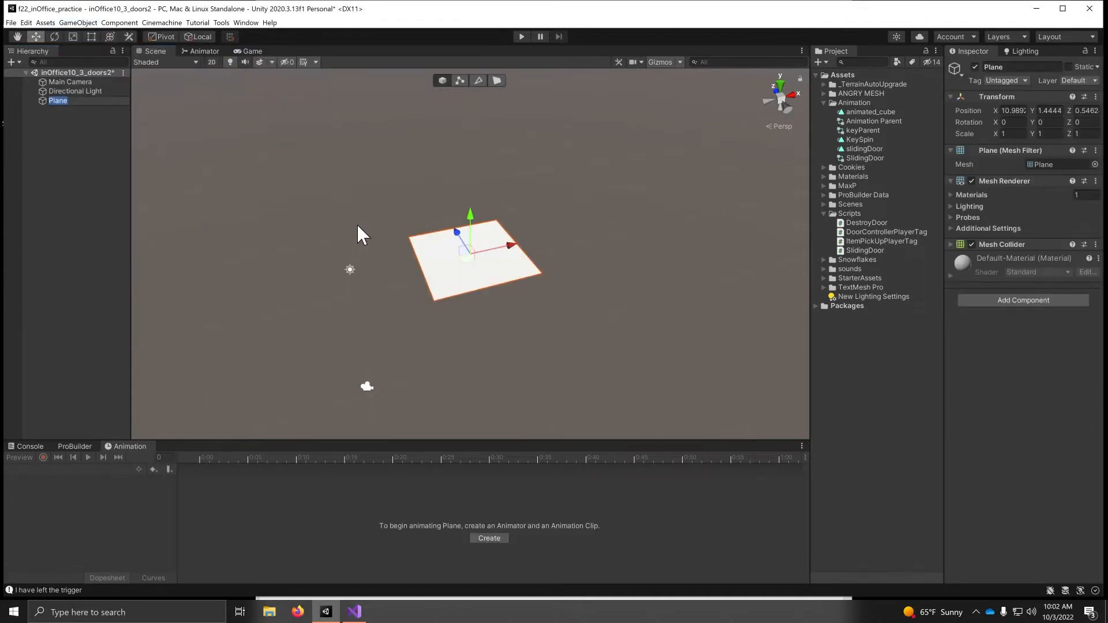
# Set the Plane's position to X 0, Y 0, Z 0.
pyautogui.click(1014, 110)
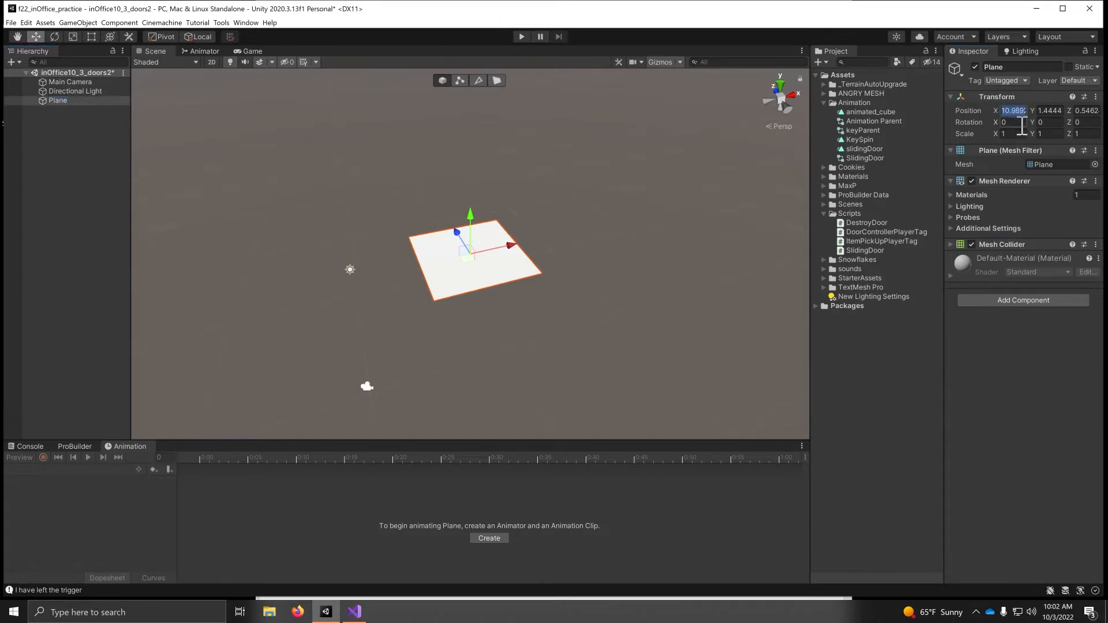
pyautogui.write('0')
pyautogui.press('Tab')
pyautogui.write('0')
pyautogui.press('Tab')
pyautogui.write('0')
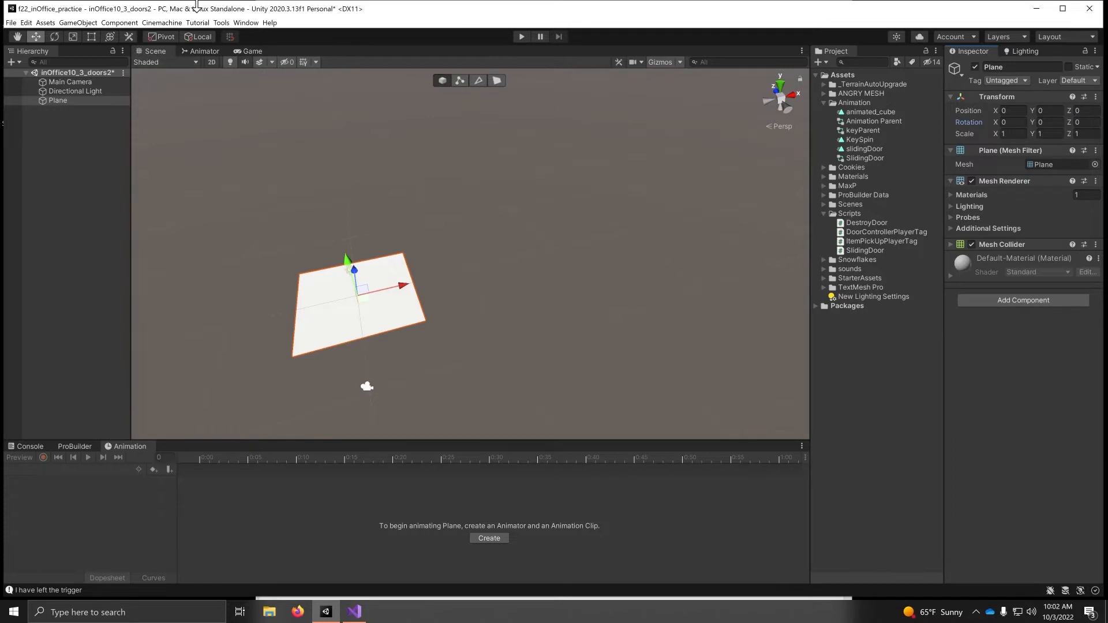
# Add the Starter Assets first-person player to the scene with Reset First Person Controller.
pyautogui.click(223, 23)
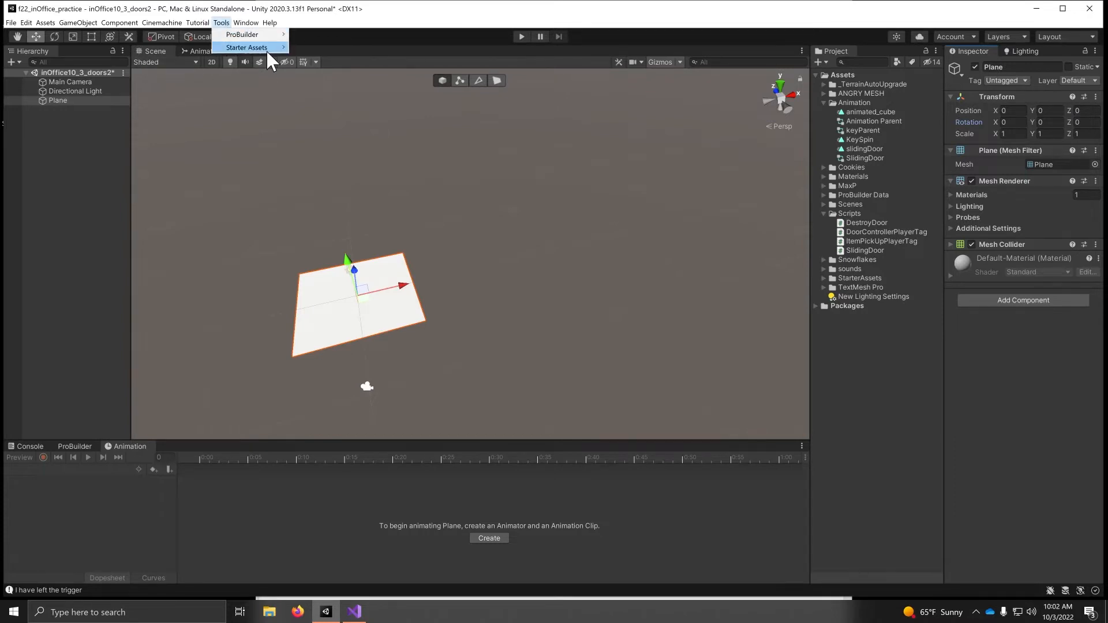
pyautogui.moveTo(266, 49)
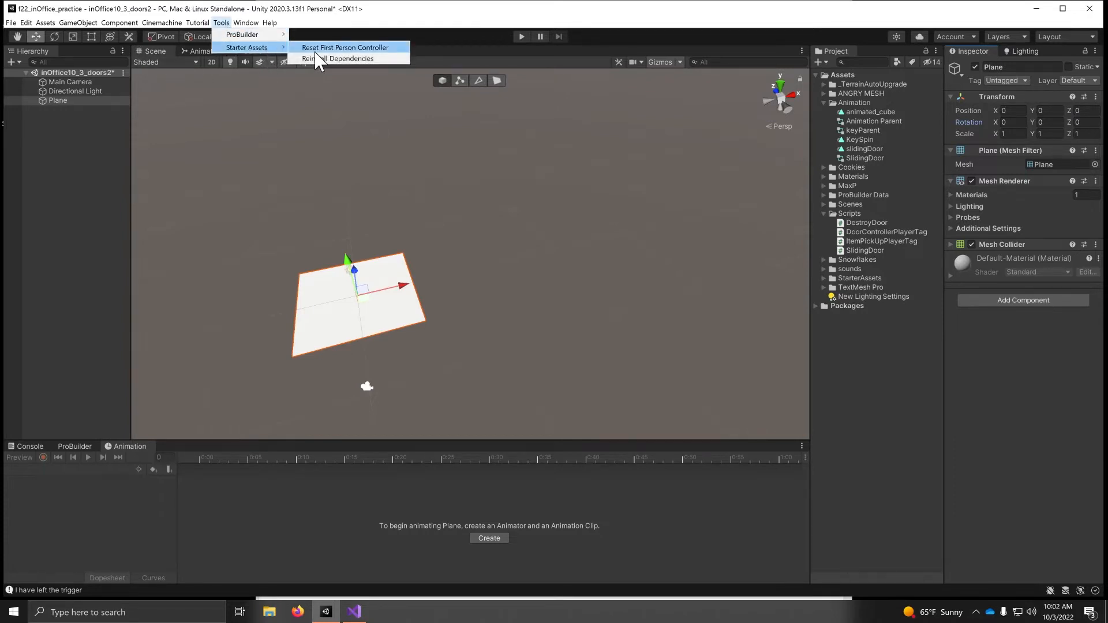
pyautogui.click(340, 49)
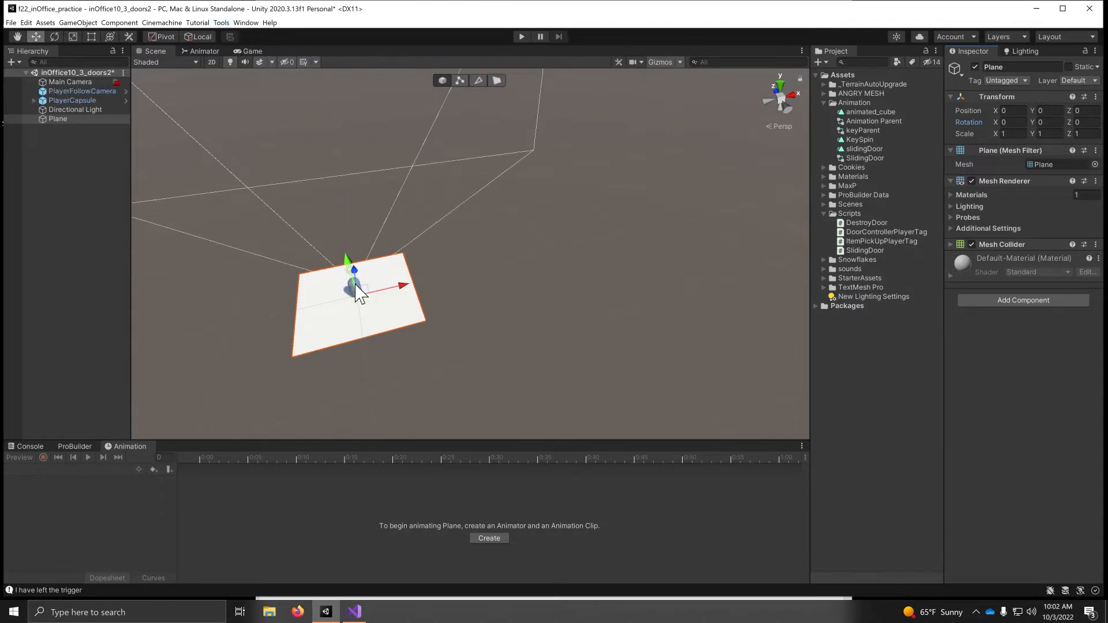
# Duplicate the Plane and move the copy along Z to 10, extending the floor.
pyautogui.keyDown('alt'); pyautogui.moveTo(359, 293); pyautogui.dragTo(482, 381); pyautogui.keyUp('alt')
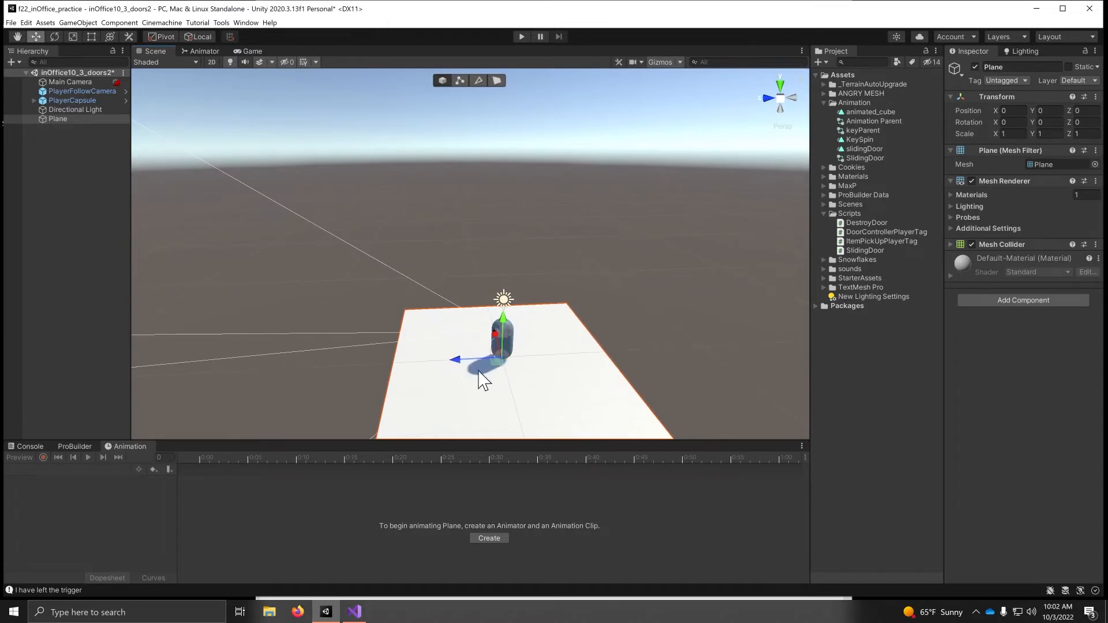
pyautogui.hotkey('ctrl', 'd')
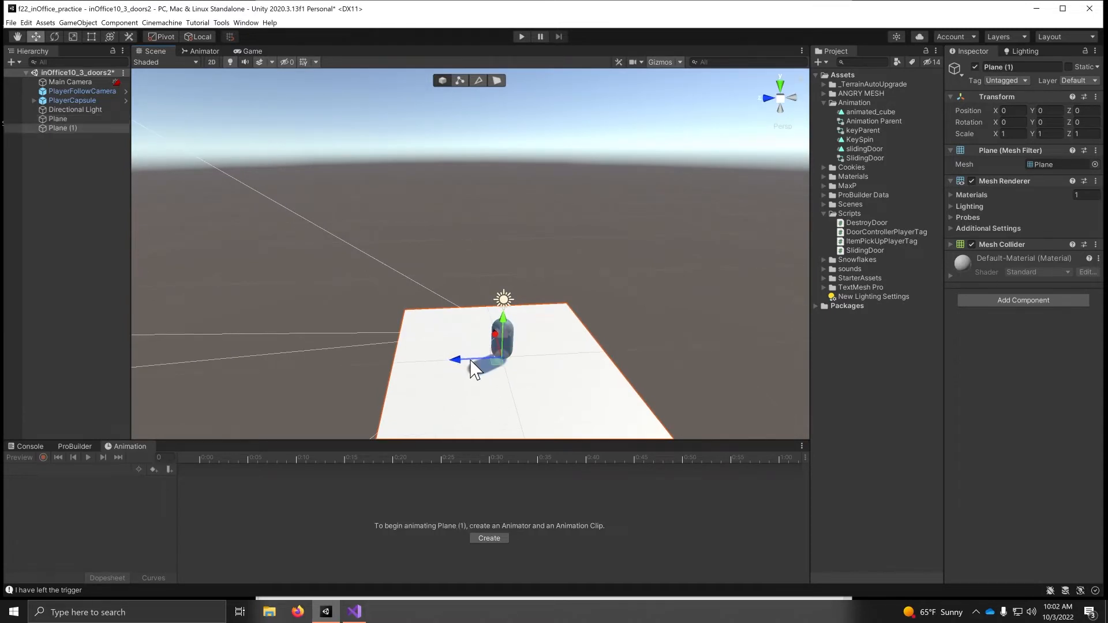
pyautogui.moveTo(469, 360); pyautogui.dragTo(249, 350)
# Create a 1 m ProBuilder cube at the centre of the second plane.
pyautogui.keyDown('alt'); pyautogui.moveTo(497, 334); pyautogui.dragTo(374, 351); pyautogui.keyUp('alt')
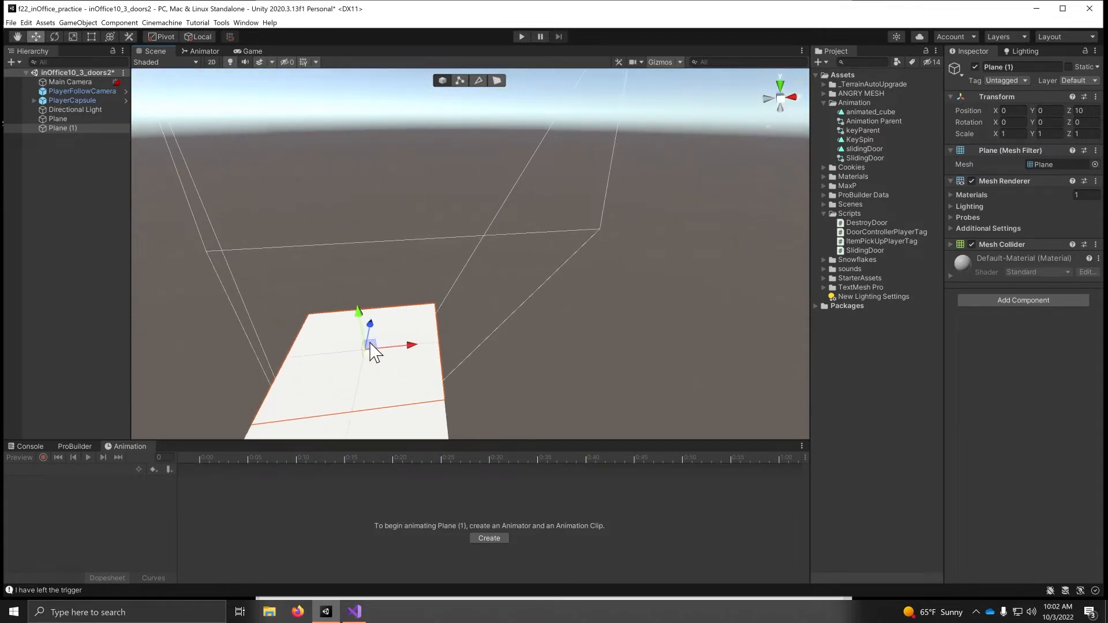
pyautogui.scroll(5, 410, 393)
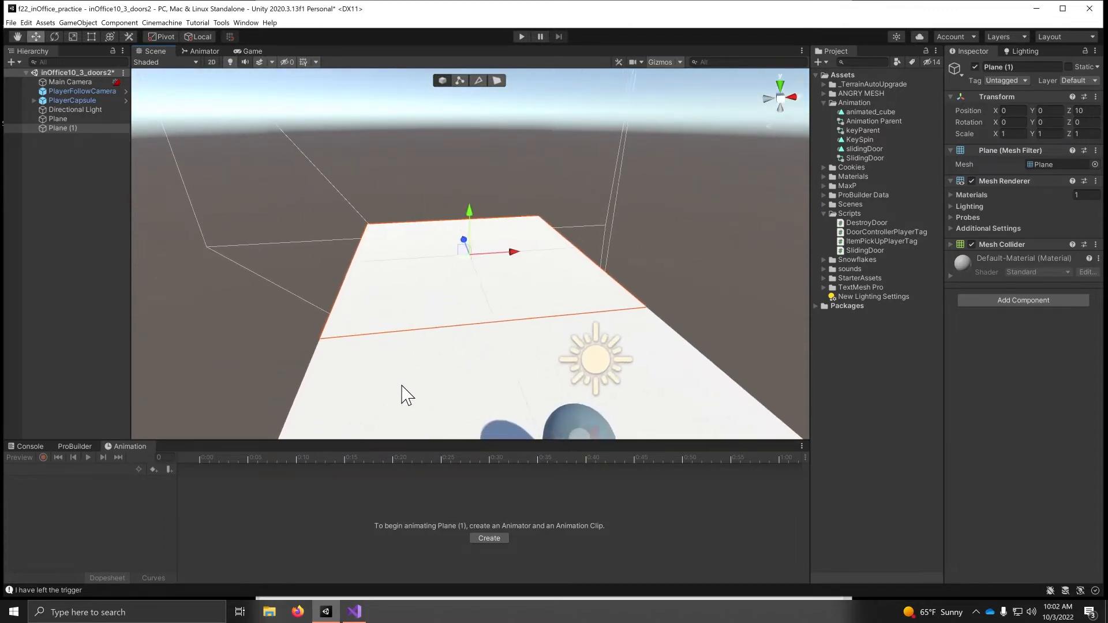
pyautogui.keyDown('alt'); pyautogui.moveTo(521, 240); pyautogui.dragTo(494, 321); pyautogui.keyUp('alt')
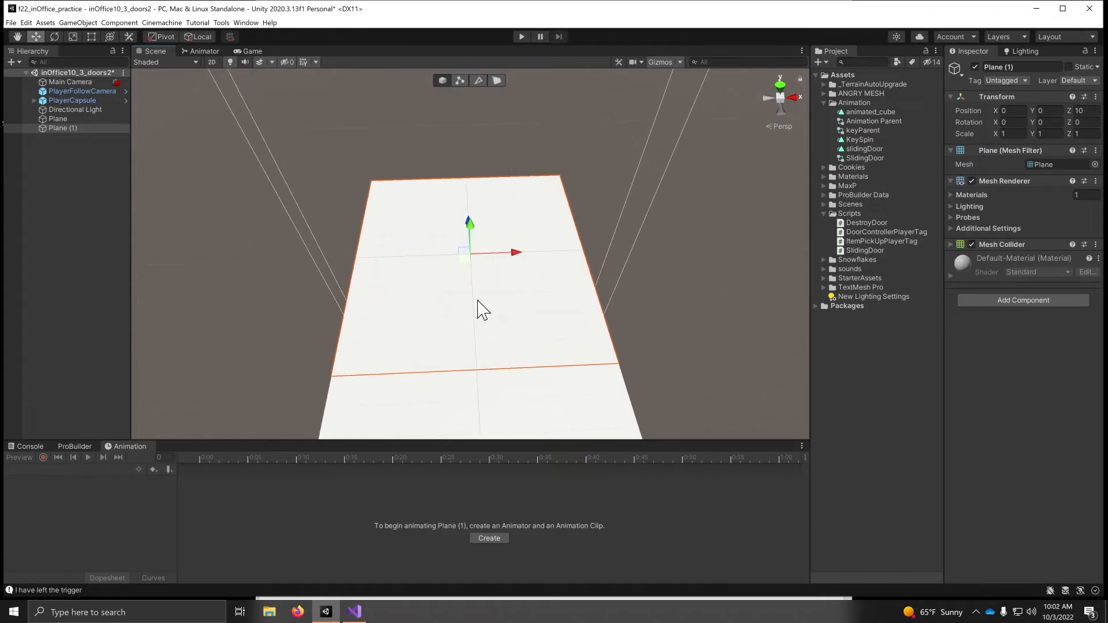
pyautogui.scroll(5, 470, 265)
pyautogui.scroll(-3, 484, 312)
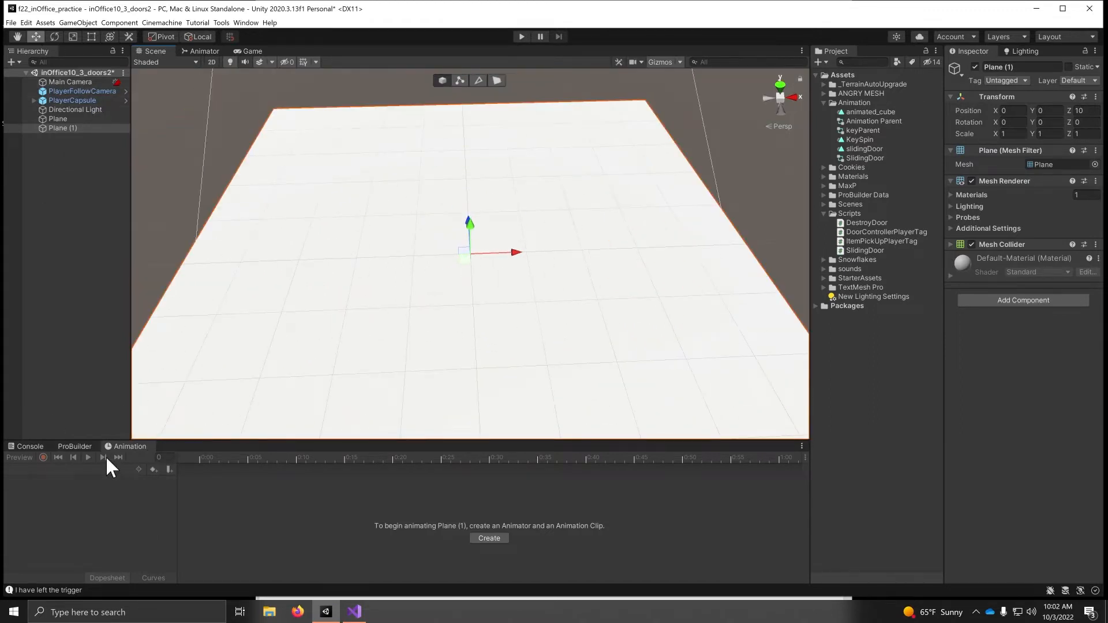
pyautogui.click(75, 446)
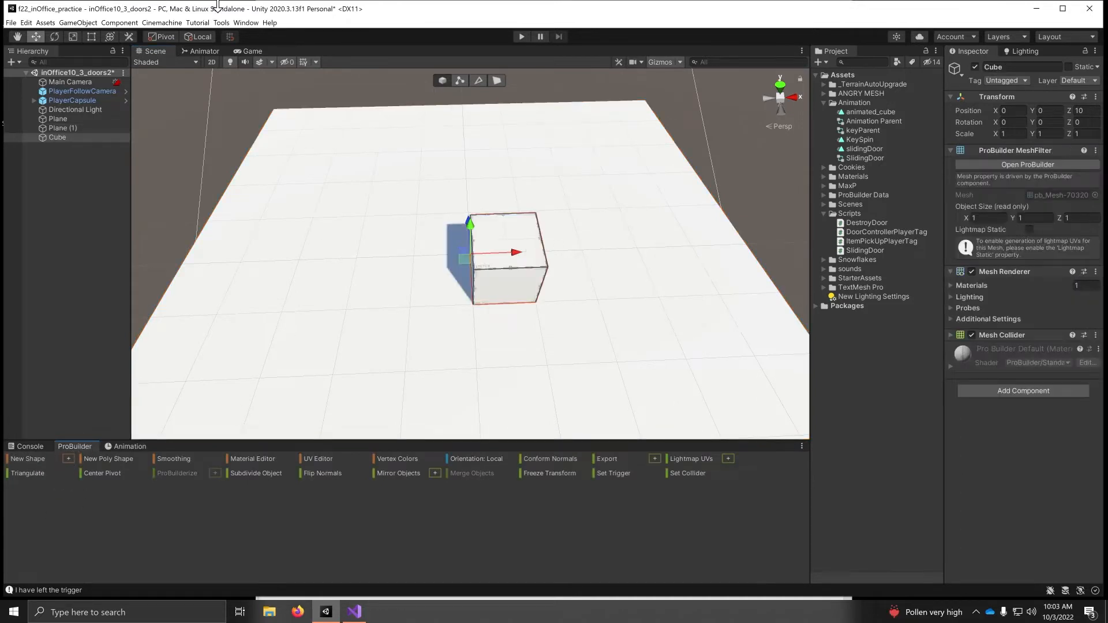
# Extrude the cube's top face upward in face mode to form a column about 4 m tall.
pyautogui.keyDown('alt'); pyautogui.moveTo(452, 304); pyautogui.dragTo(503, 231); pyautogui.keyUp('alt')
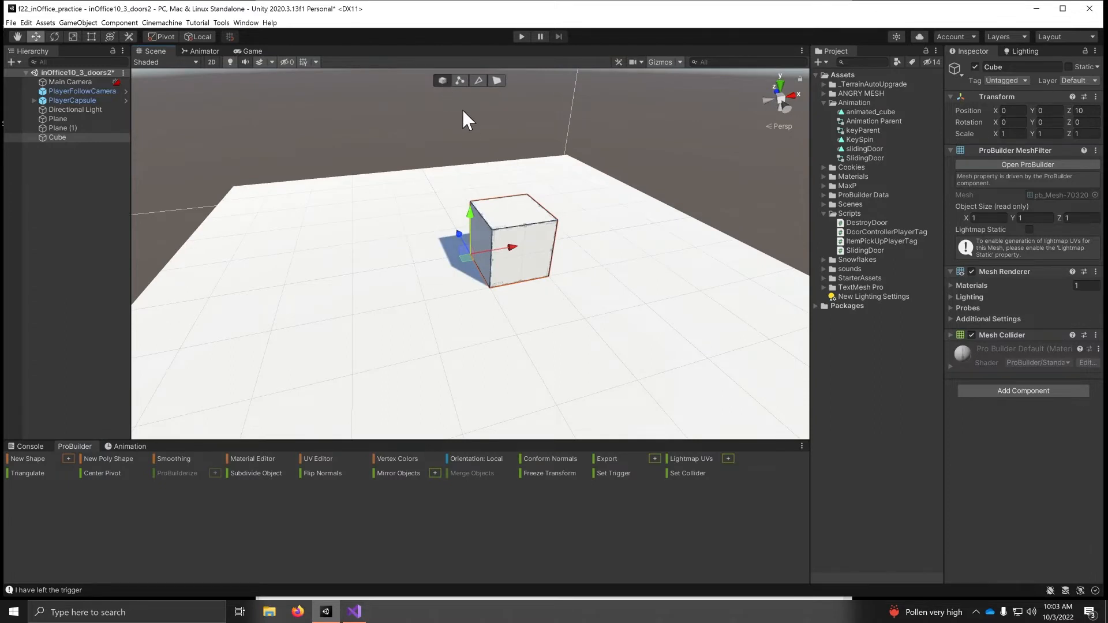
pyautogui.click(497, 80)
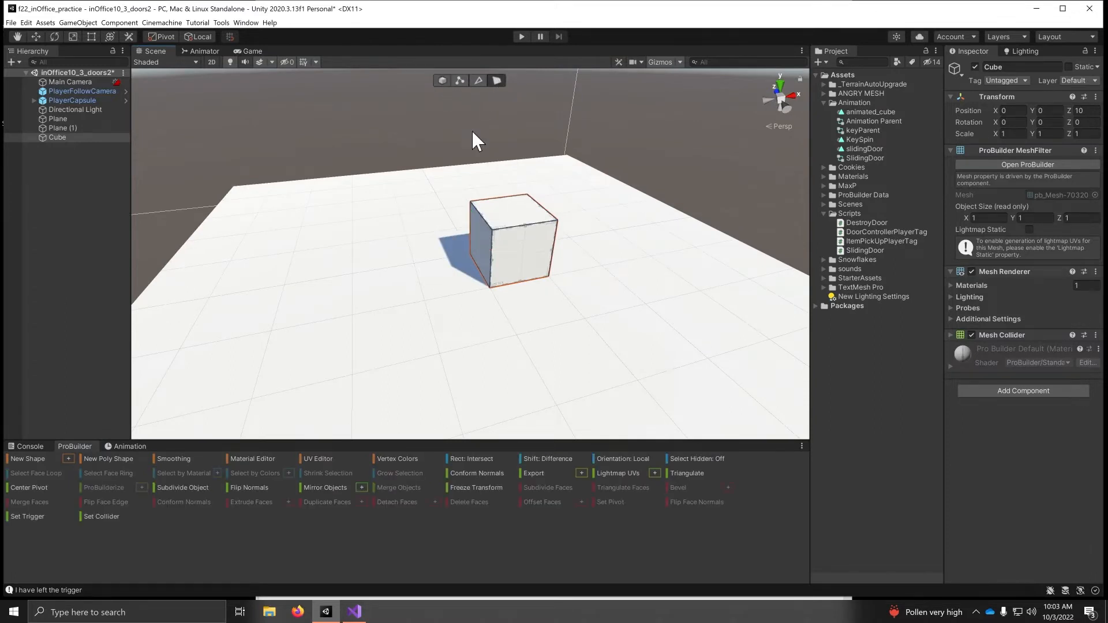
pyautogui.click(505, 211)
pyautogui.moveTo(540, 255); pyautogui.dragTo(539, 297, button='middle')
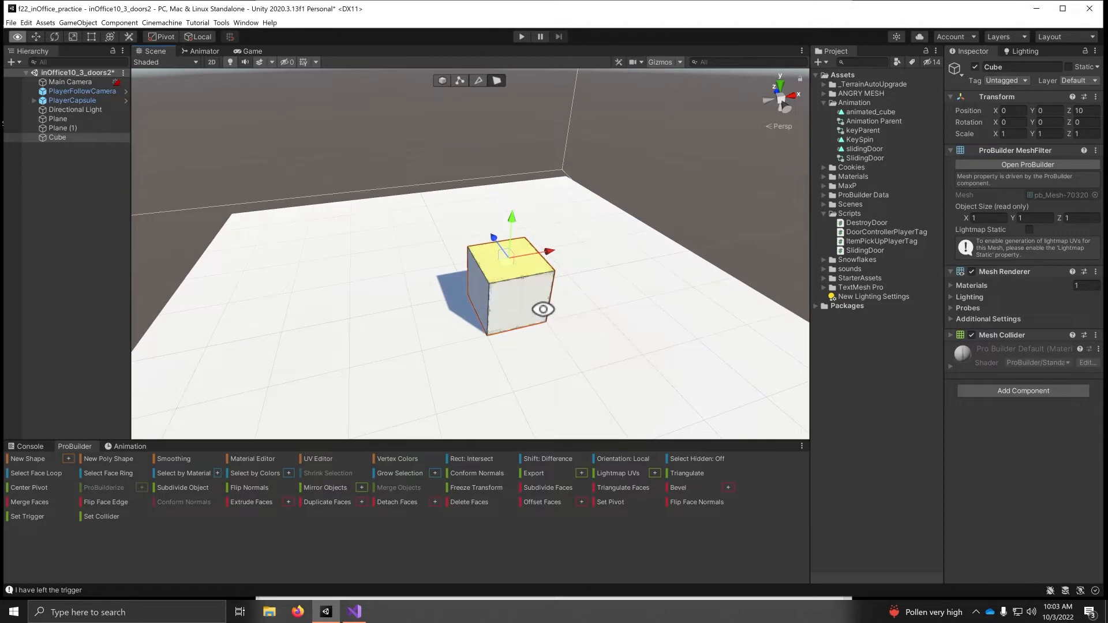
pyautogui.keyDown('alt'); pyautogui.moveTo(543, 308); pyautogui.dragTo(541, 249); pyautogui.keyUp('alt')
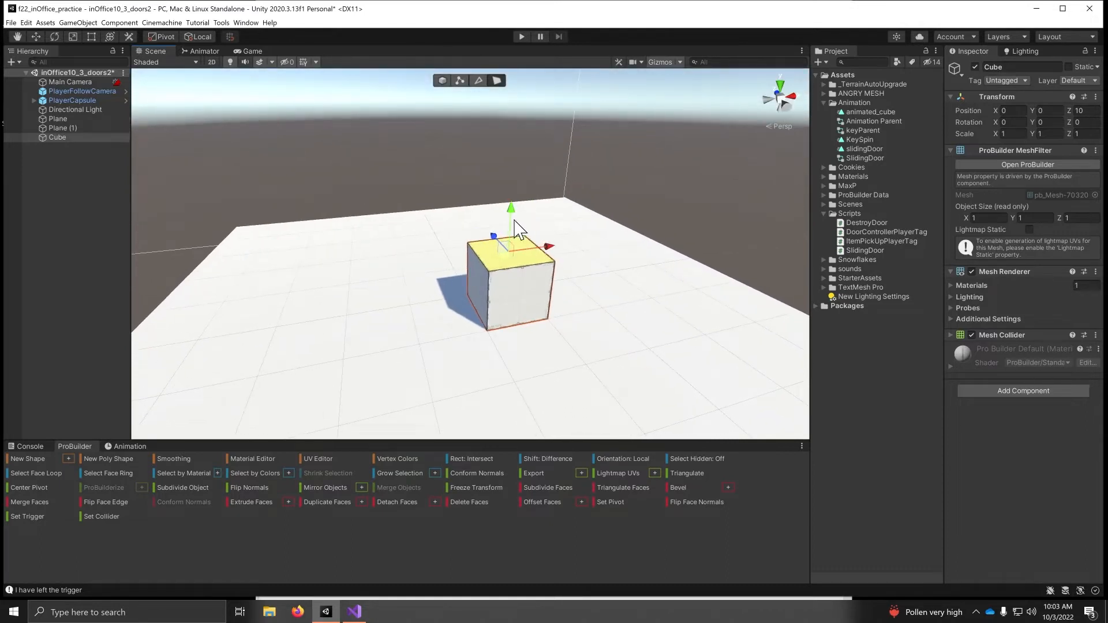
pyautogui.moveTo(511, 211); pyautogui.dragTo(498, 87)
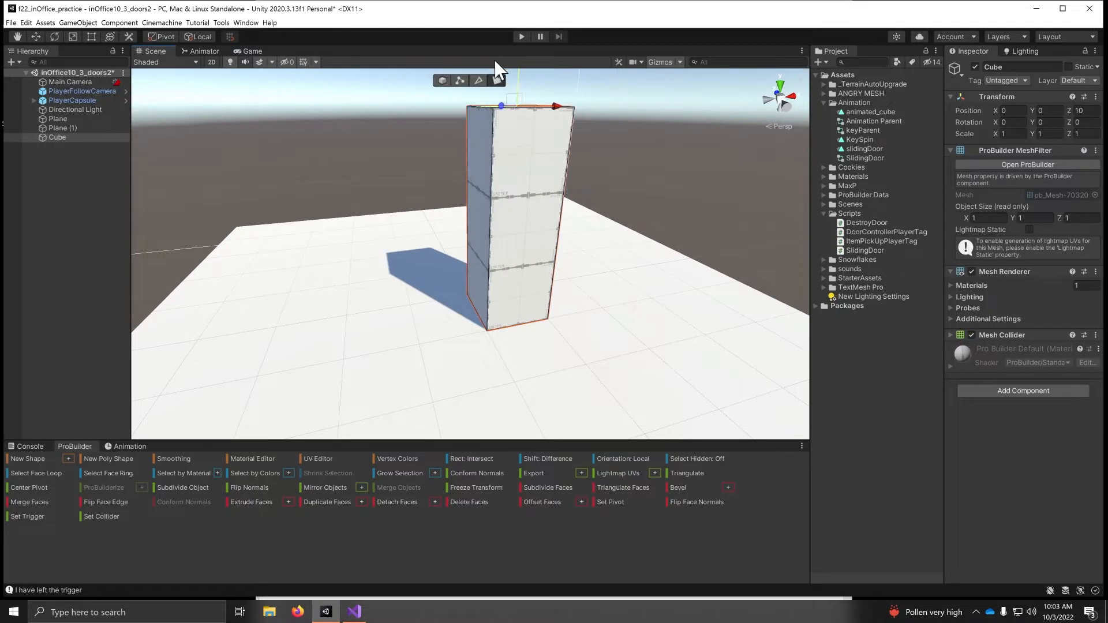
pyautogui.click(495, 268)
pyautogui.keyDown('alt'); pyautogui.moveTo(552, 235); pyautogui.dragTo(534, 349); pyautogui.keyUp('alt')
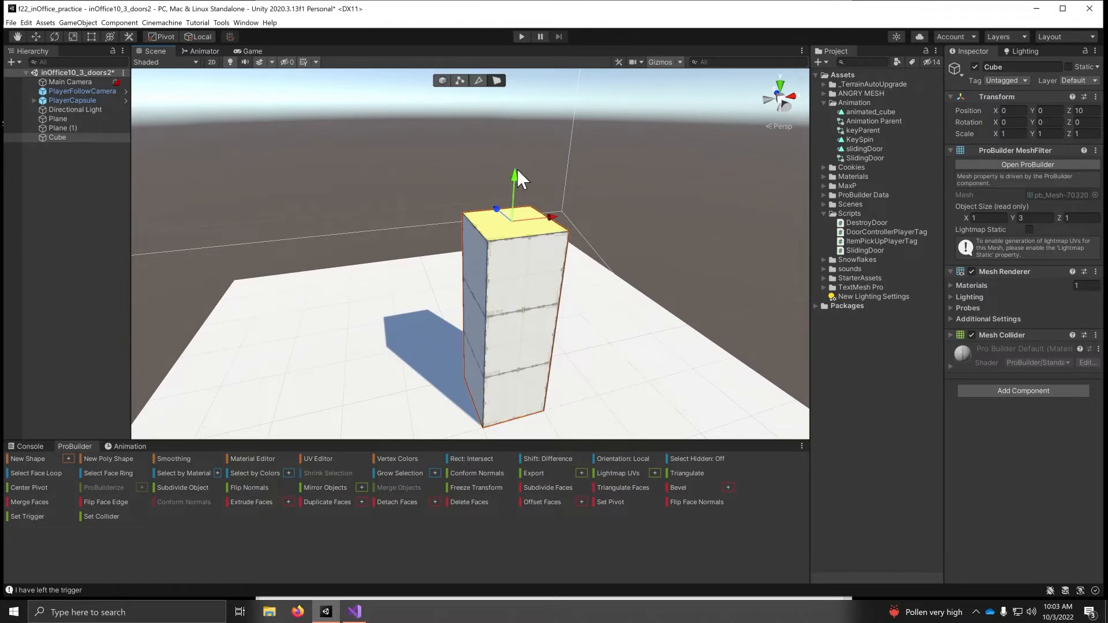
pyautogui.moveTo(514, 178); pyautogui.dragTo(515, 89)
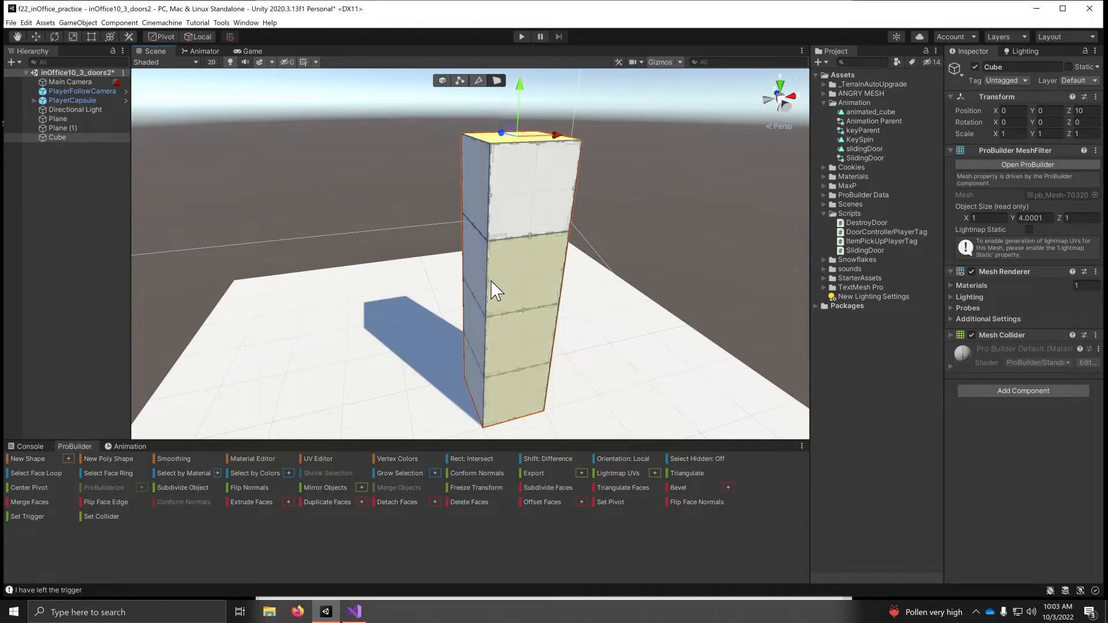
# Extrude the side face of the column's uppermost segment along X into a beam, making the mesh about 4 m wide.
pyautogui.keyDown('alt'); pyautogui.moveTo(490, 281); pyautogui.dragTo(528, 259); pyautogui.keyUp('alt')
pyautogui.click(510, 176)
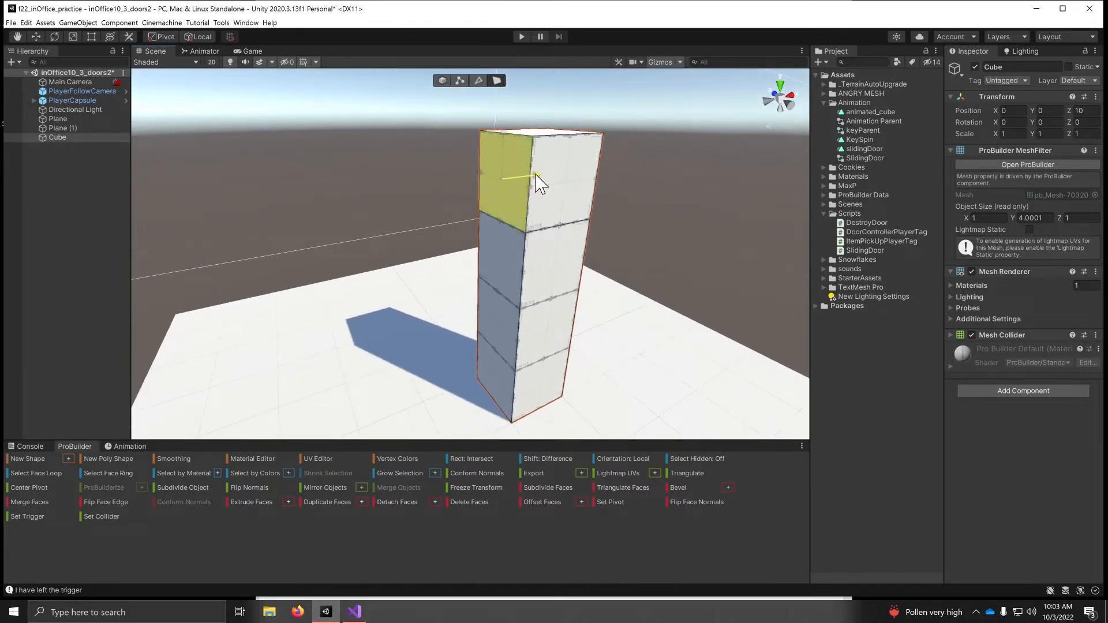
pyautogui.keyDown('shift'); pyautogui.moveTo(537, 178); pyautogui.dragTo(369, 203); pyautogui.keyUp('shift')
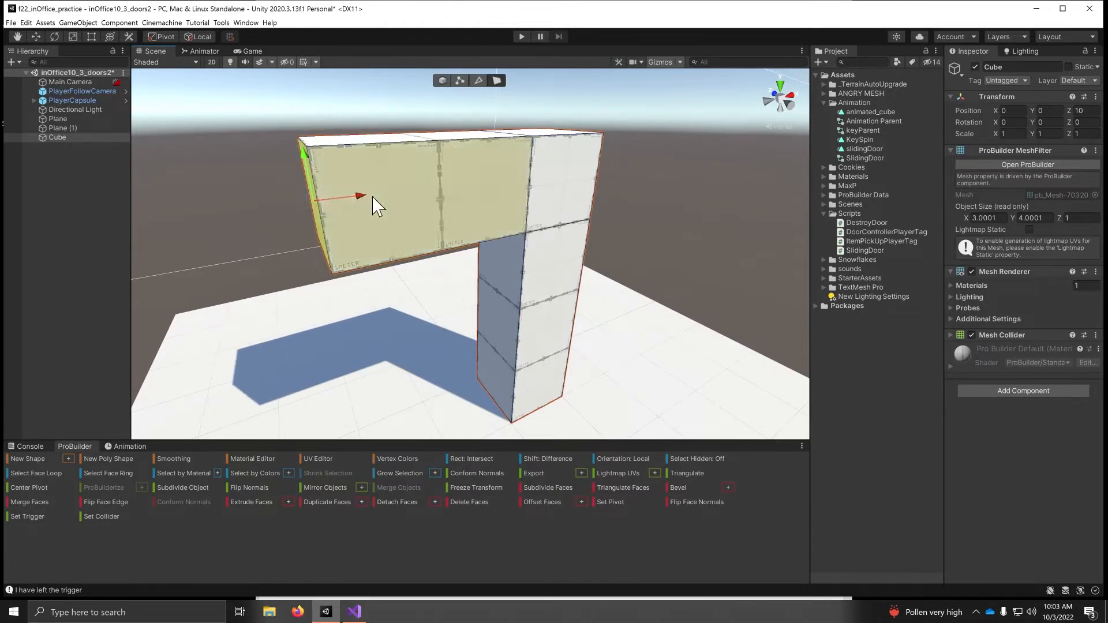
pyautogui.keyDown('shift'); pyautogui.moveTo(361, 199); pyautogui.dragTo(234, 216); pyautogui.keyUp('shift')
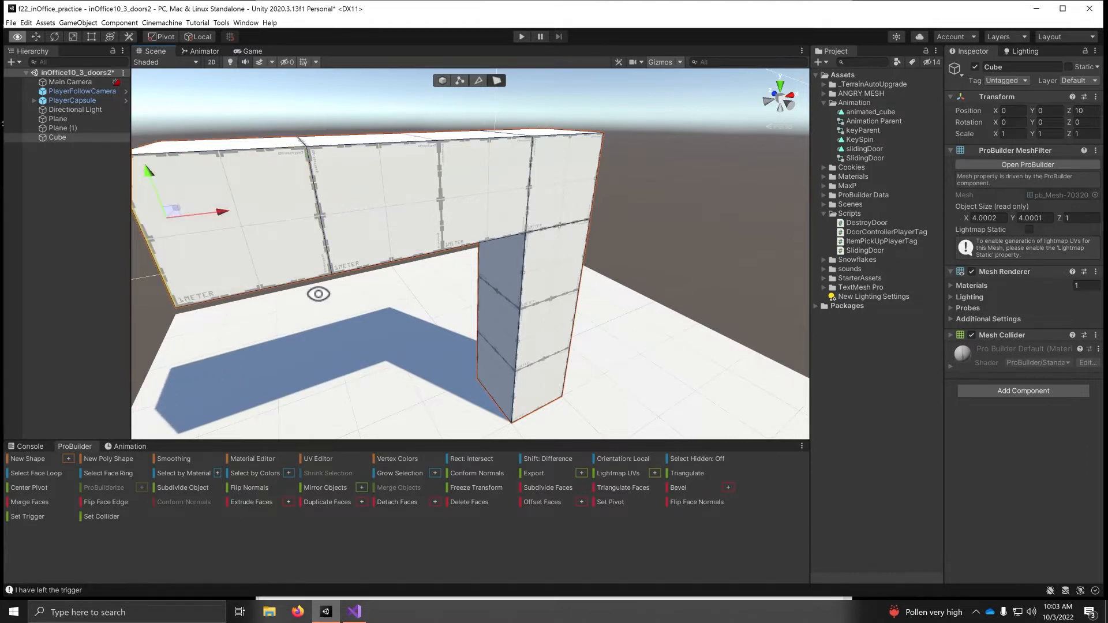
# Extrude the underside face at the beam's free end down to the floor as the doorway's second post, and return to object selection.
pyautogui.keyDown('alt'); pyautogui.moveTo(317, 289); pyautogui.dragTo(398, 163); pyautogui.keyUp('alt')
pyautogui.keyDown('alt'); pyautogui.moveTo(403, 94); pyautogui.dragTo(407, 321); pyautogui.keyUp('alt')
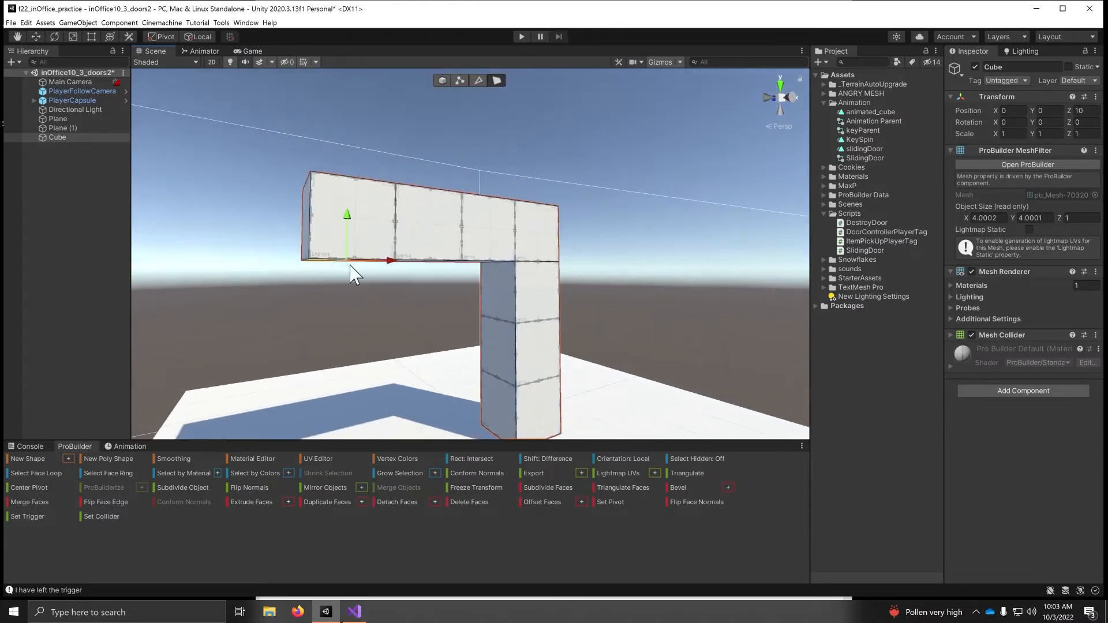
pyautogui.keyDown('shift'); pyautogui.moveTo(350, 220); pyautogui.dragTo(379, 297); pyautogui.keyUp('shift')
pyautogui.moveTo(336, 259); pyautogui.dragTo(338, 282)
pyautogui.moveTo(472, 255); pyautogui.dragTo(448, 324, button='middle')
pyautogui.keyDown('alt'); pyautogui.moveTo(448, 324); pyautogui.dragTo(373, 381); pyautogui.keyUp('alt')
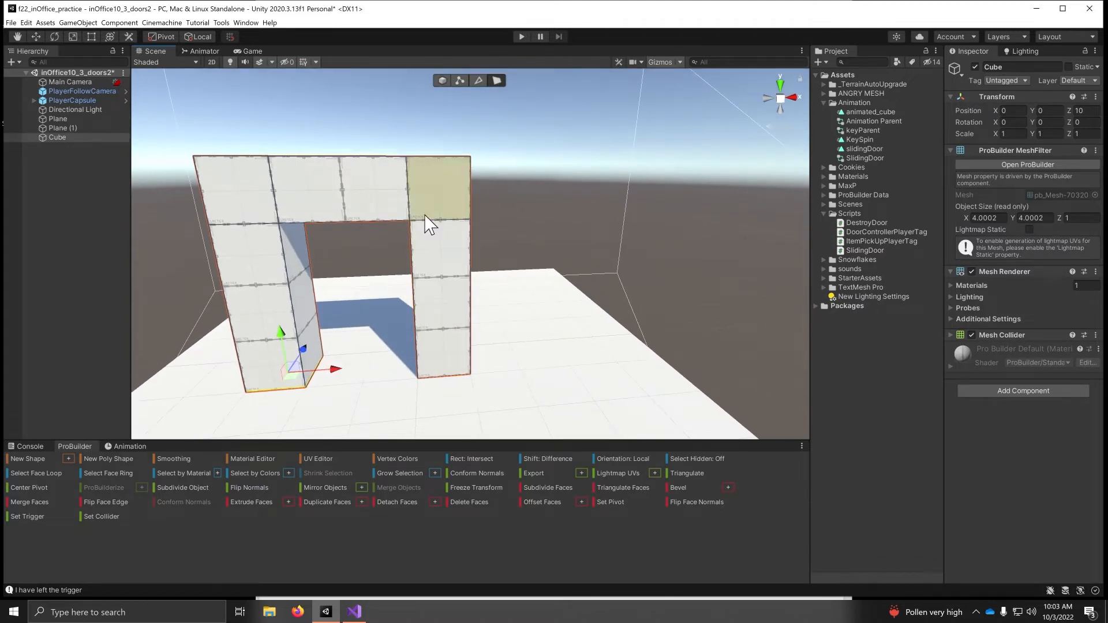
pyautogui.click(441, 80)
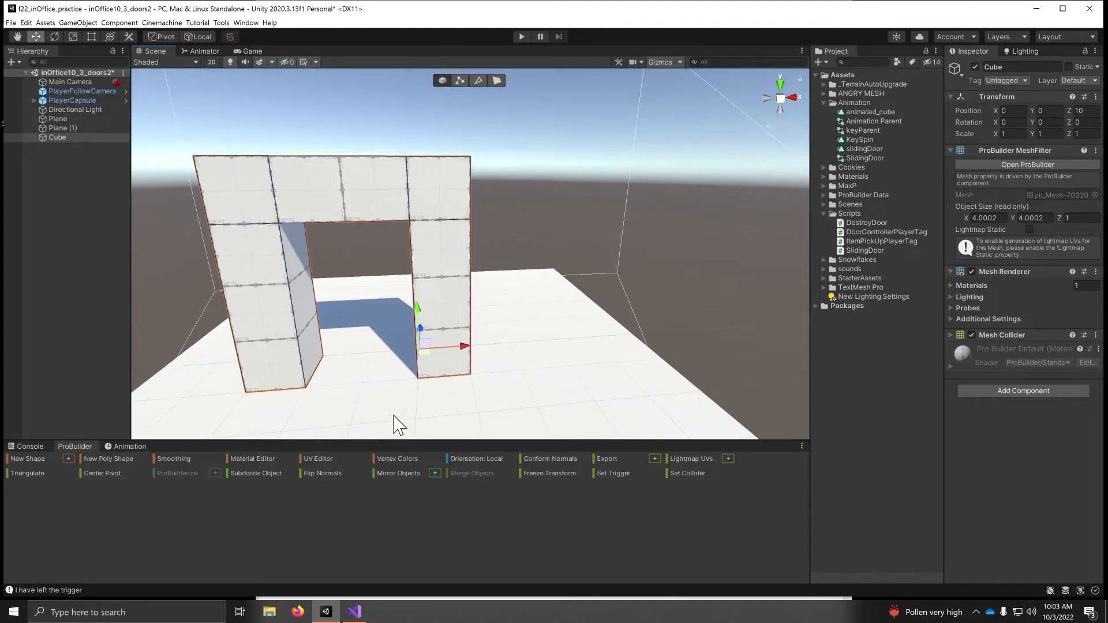
# Create another 1 m ProBuilder cube on the second plane and move it to X -2, inside the doorway.
pyautogui.click(408, 417)
pyautogui.scroll(-5, 404, 428)
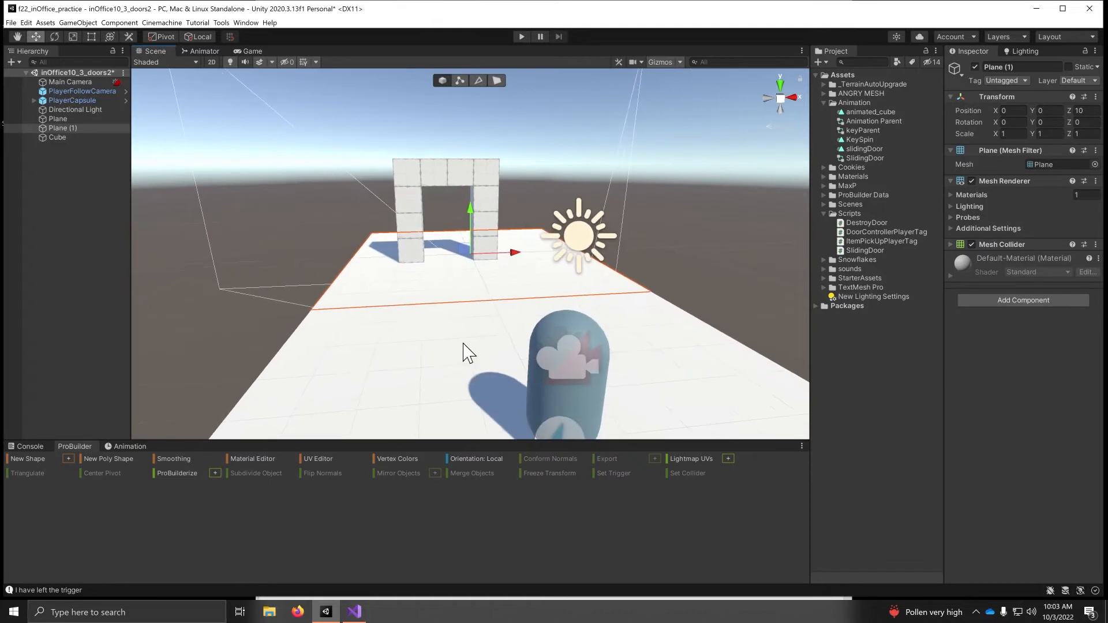
pyautogui.scroll(8, 470, 276)
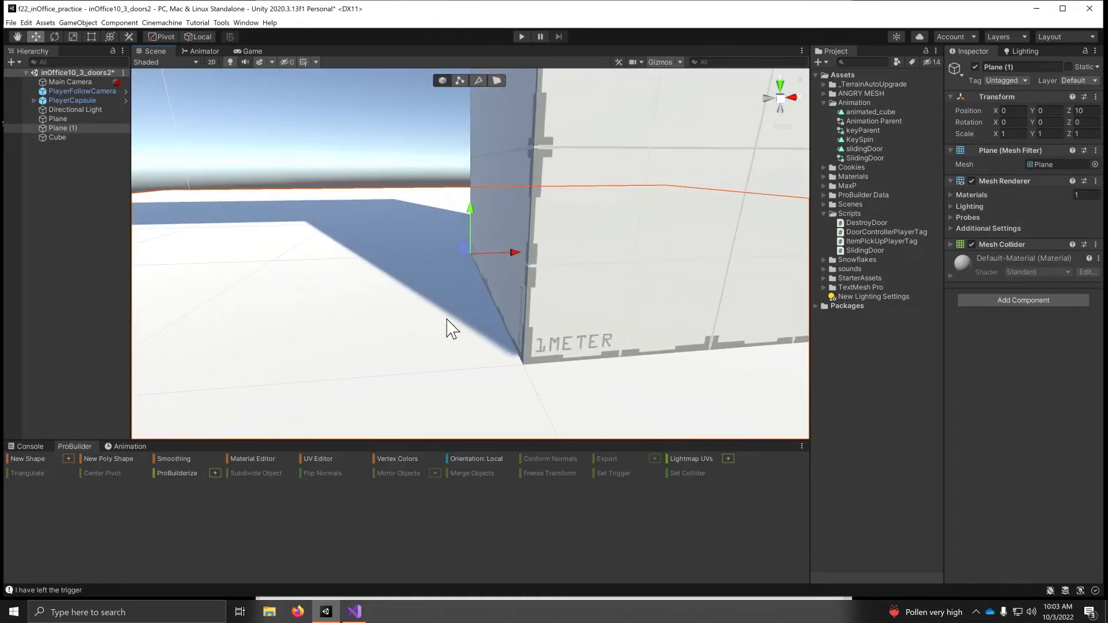
pyautogui.scroll(-3, 449, 326)
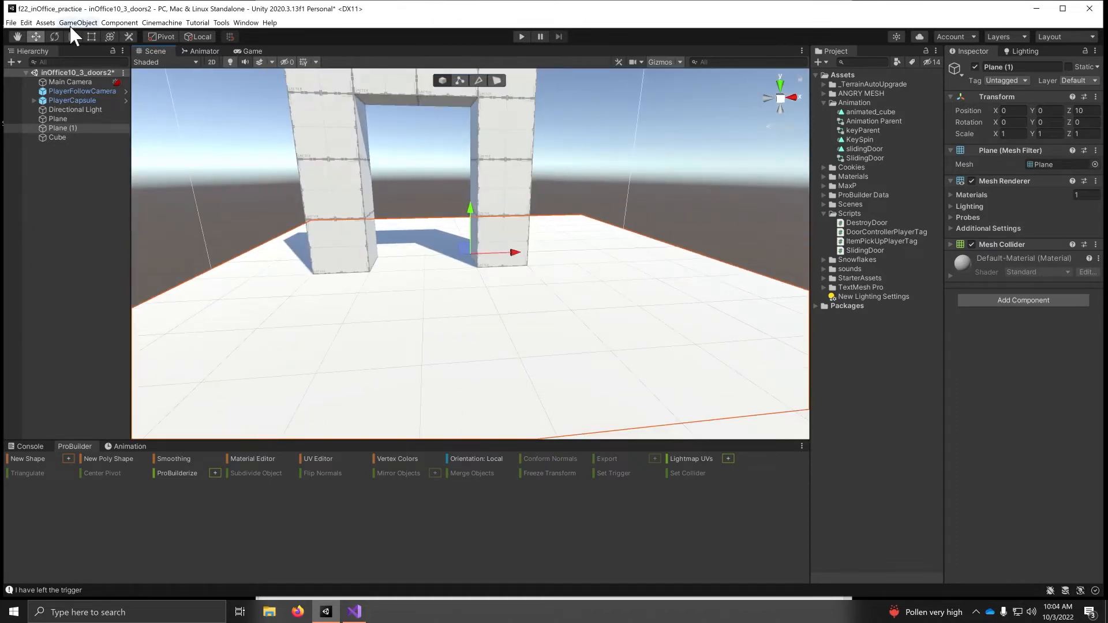
pyautogui.click(39, 456)
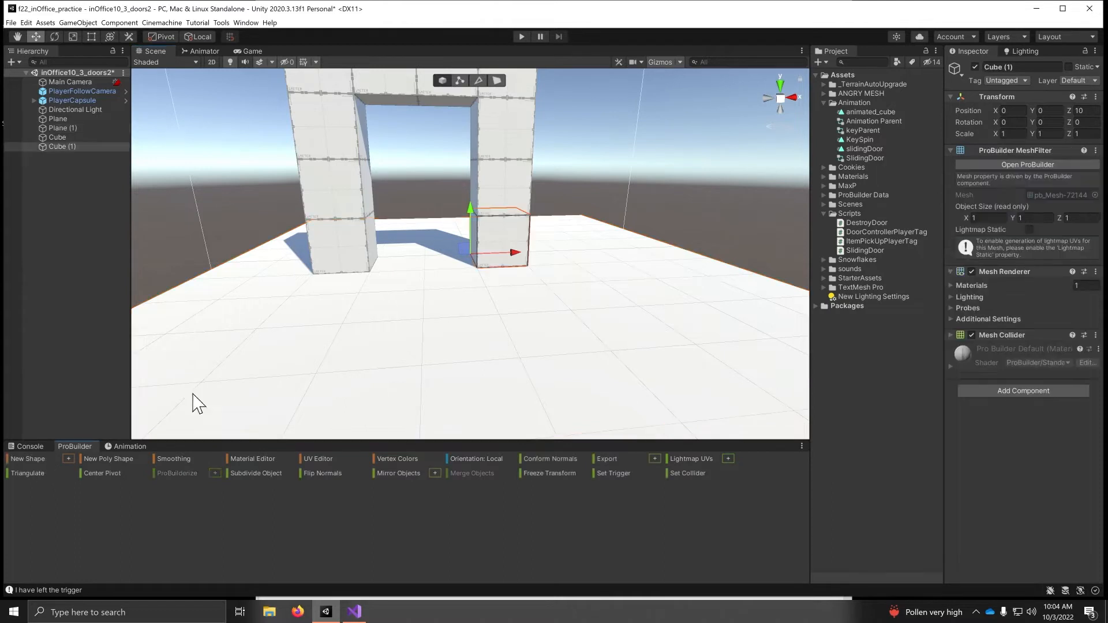
pyautogui.press('alt')
pyautogui.moveTo(515, 258); pyautogui.dragTo(420, 259)
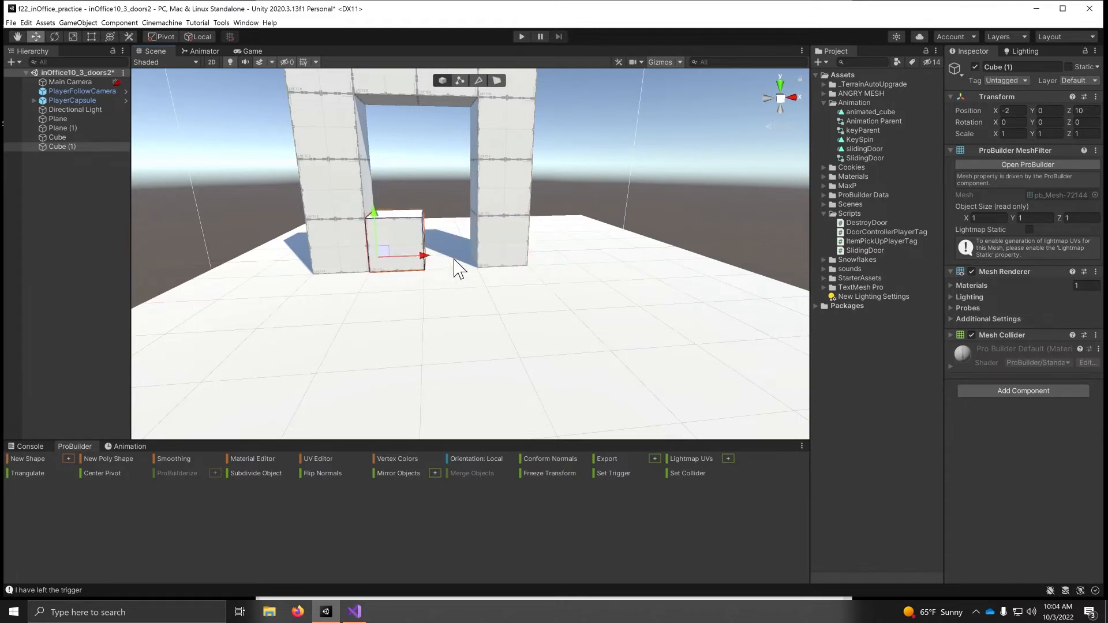
# Move the new cube's front and back faces inward to reduce its Z thickness to 0.5 m.
pyautogui.keyDown('alt'); pyautogui.moveTo(519, 312); pyautogui.dragTo(352, 365); pyautogui.keyUp('alt')
pyautogui.scroll(3, 410, 222)
pyautogui.keyDown('alt'); pyautogui.moveTo(412, 226); pyautogui.dragTo(526, 259); pyautogui.keyUp('alt')
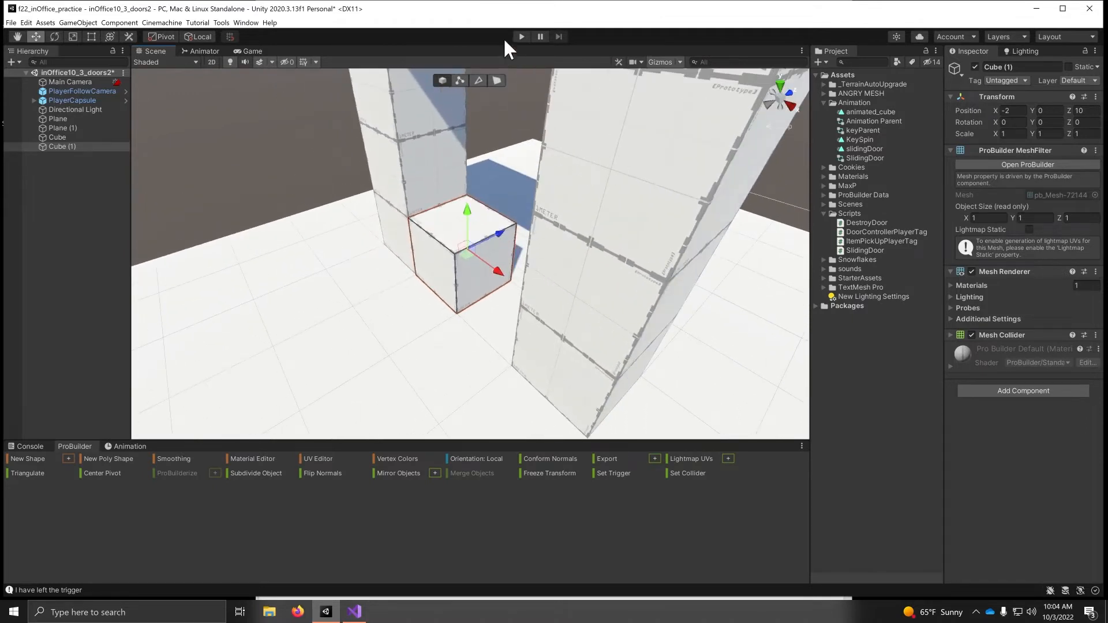
pyautogui.click(496, 81)
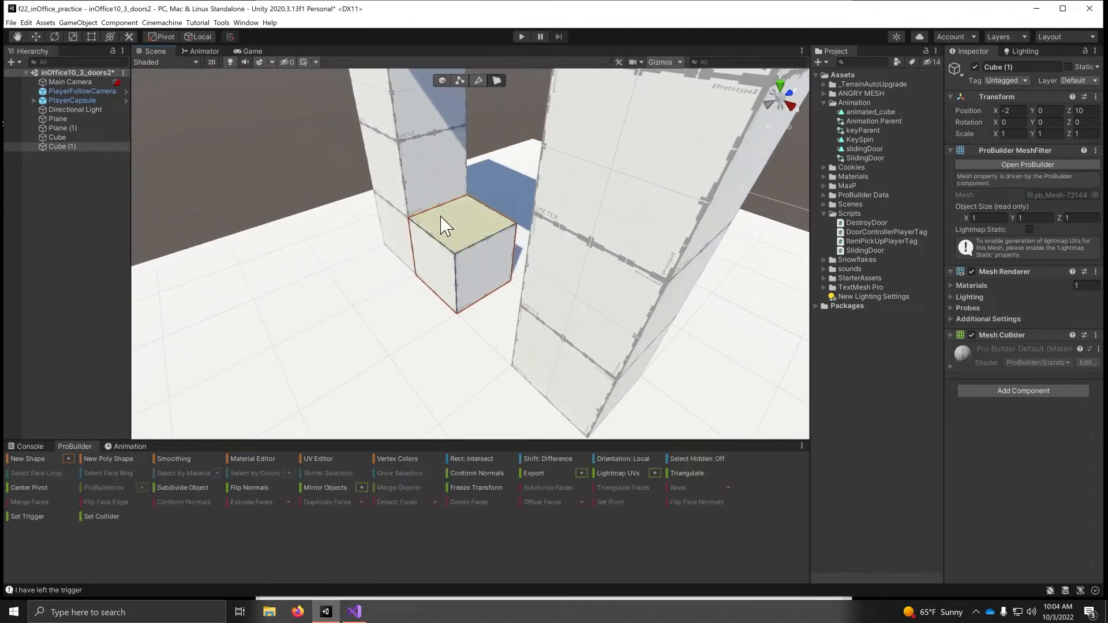
pyautogui.click(434, 269)
pyautogui.moveTo(463, 251); pyautogui.dragTo(376, 261)
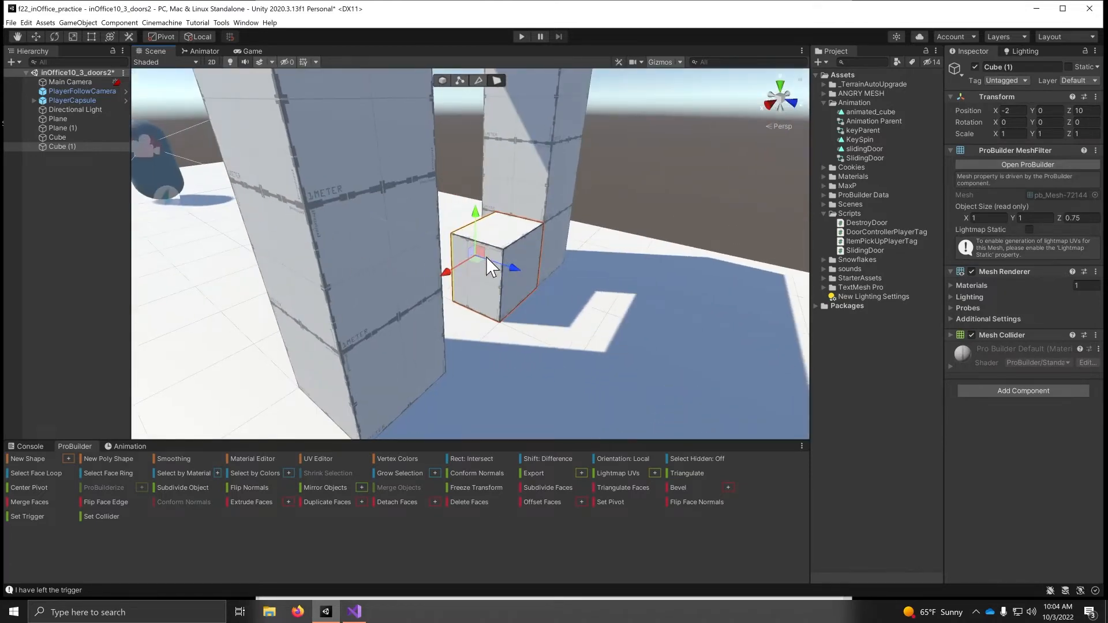
pyautogui.click(525, 256)
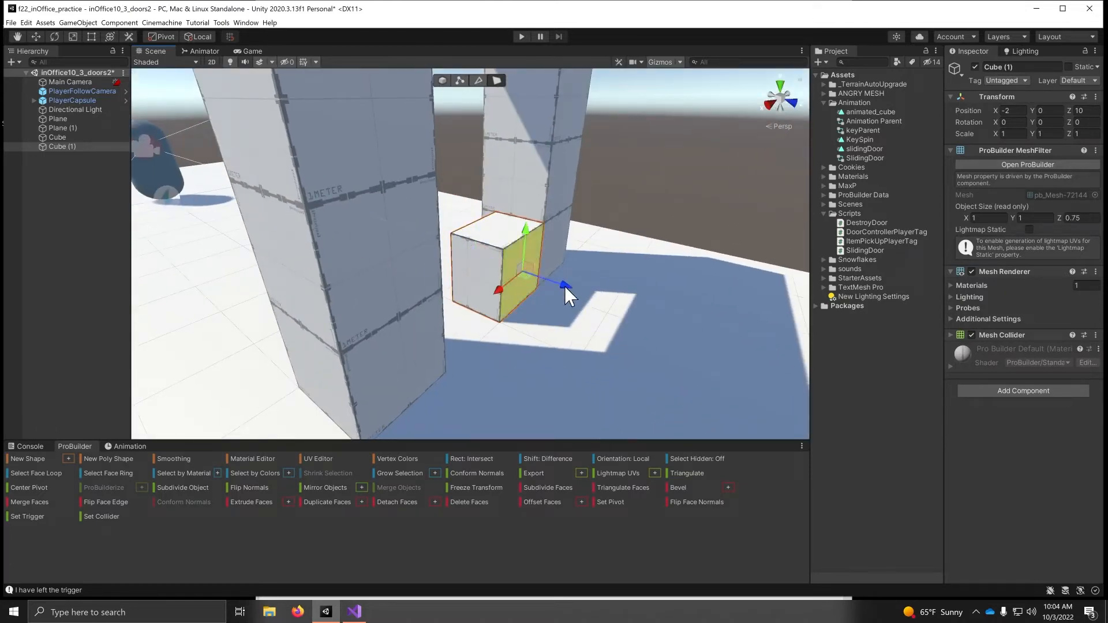
pyautogui.moveTo(565, 286); pyautogui.dragTo(463, 276)
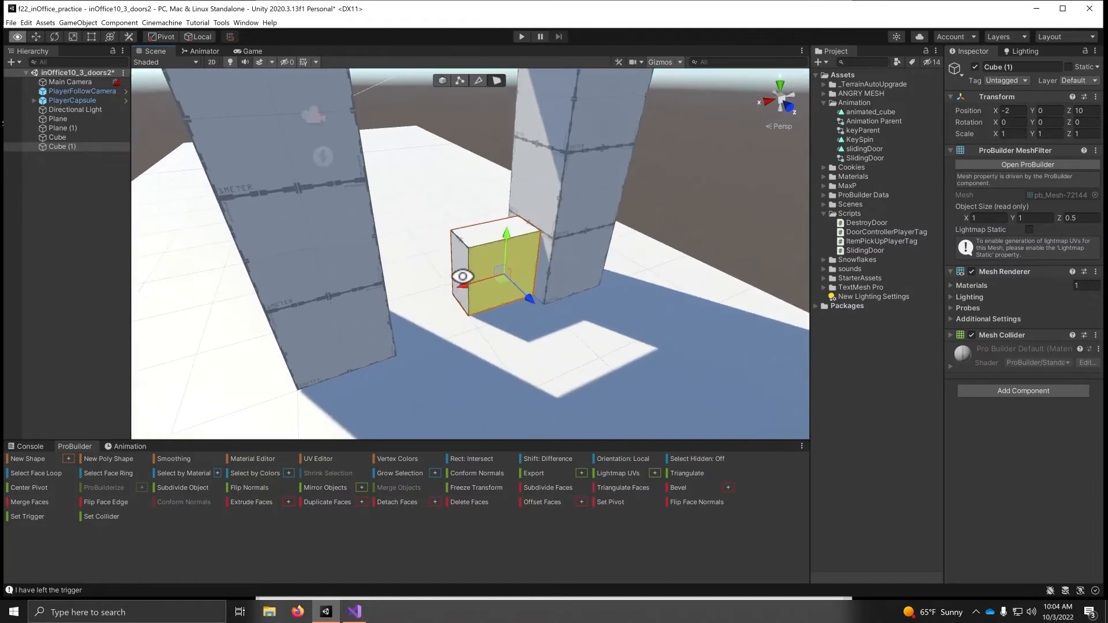
# Extend the door cube's top face to a 3 m height and its side face to a 2 m width, and return to object selection.
pyautogui.click(501, 227)
pyautogui.keyDown('alt'); pyautogui.moveTo(535, 286); pyautogui.dragTo(510, 73); pyautogui.keyUp('alt')
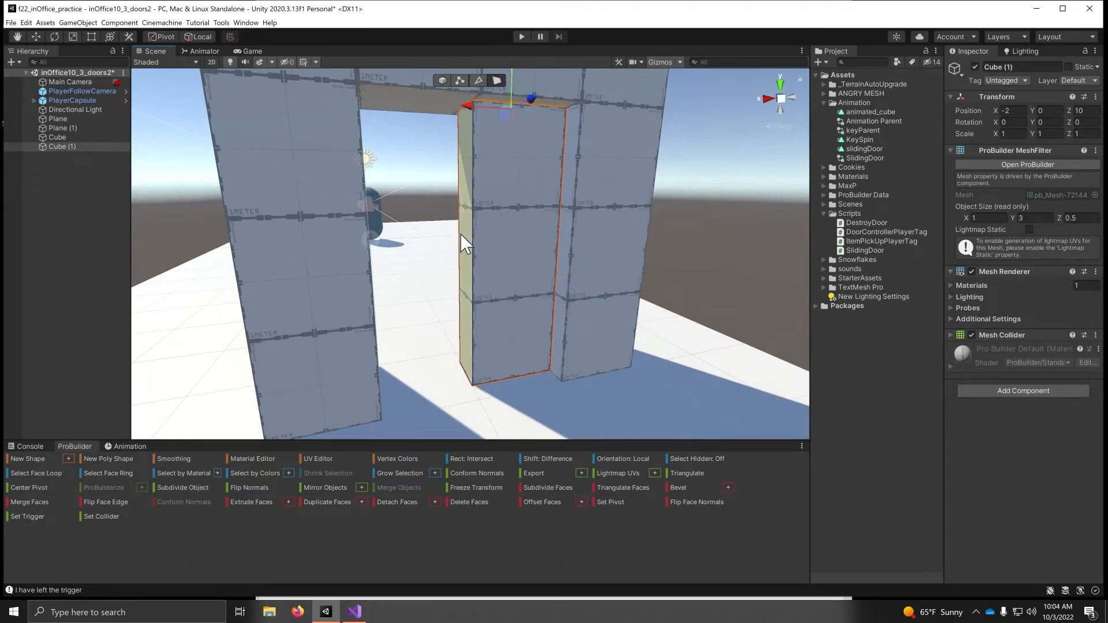
pyautogui.click(464, 242)
pyautogui.moveTo(425, 257); pyautogui.dragTo(525, 317)
pyautogui.click(478, 262)
pyautogui.scroll(-3, 495, 303)
pyautogui.moveTo(495, 303); pyautogui.dragTo(501, 331, button='middle')
pyautogui.keyDown('alt'); pyautogui.moveTo(500, 331); pyautogui.dragTo(512, 334); pyautogui.keyUp('alt')
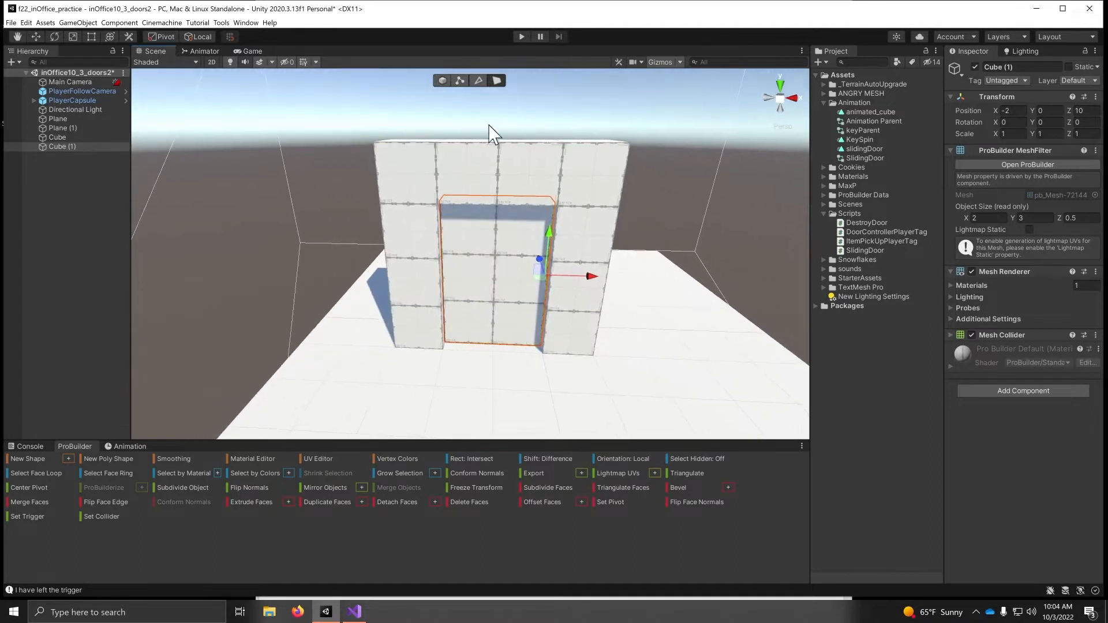
pyautogui.click(442, 81)
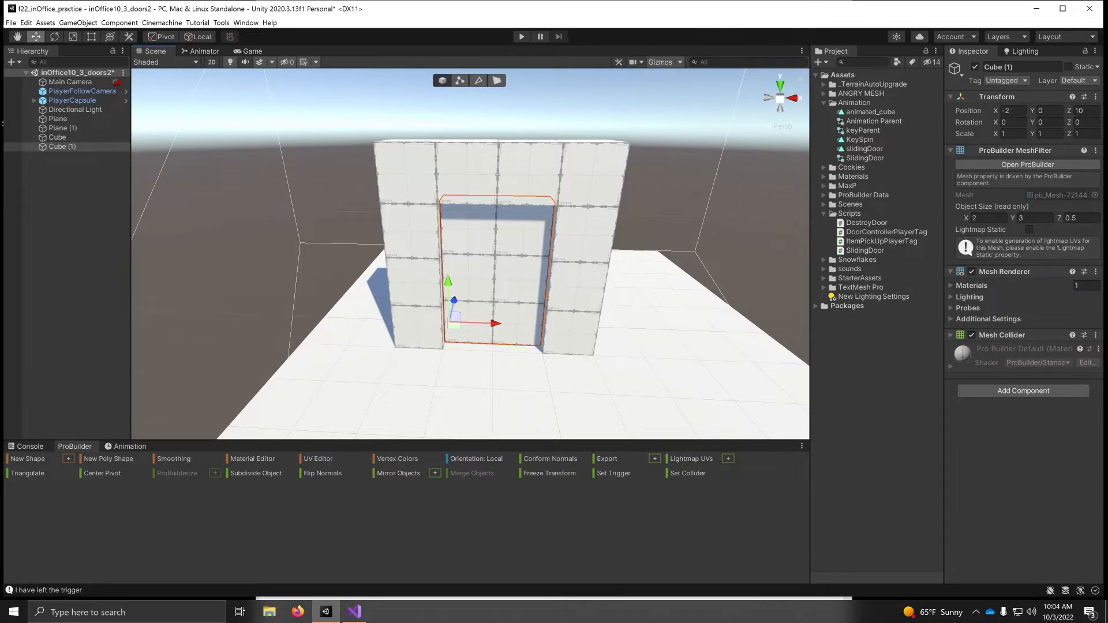
# Create an empty game object at the middle of the doorway.
pyautogui.click(0, 265)
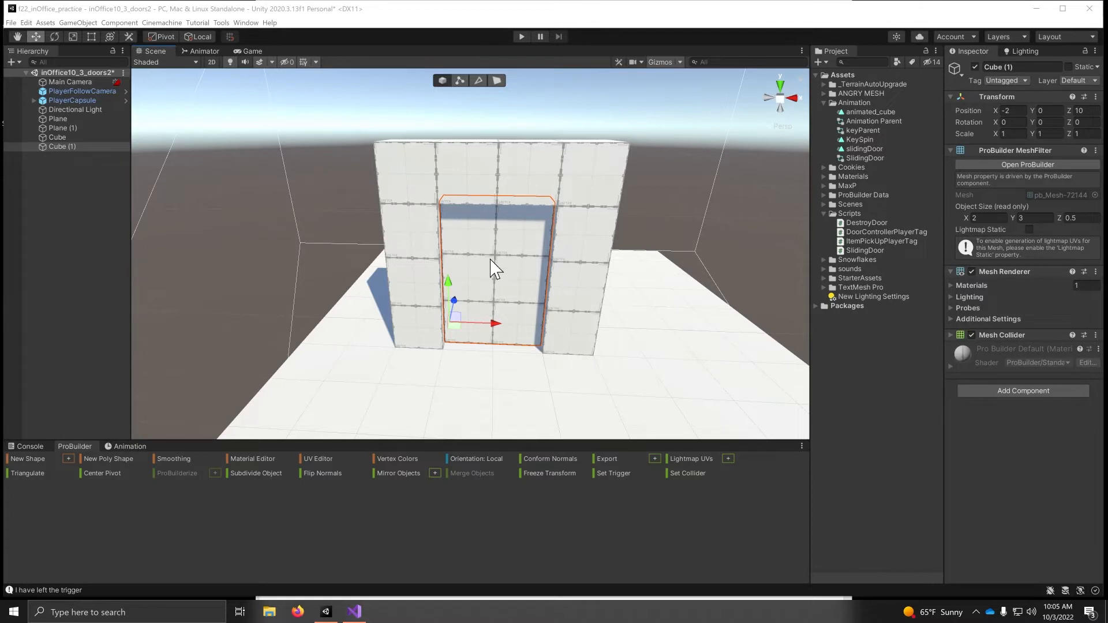
pyautogui.click(513, 299)
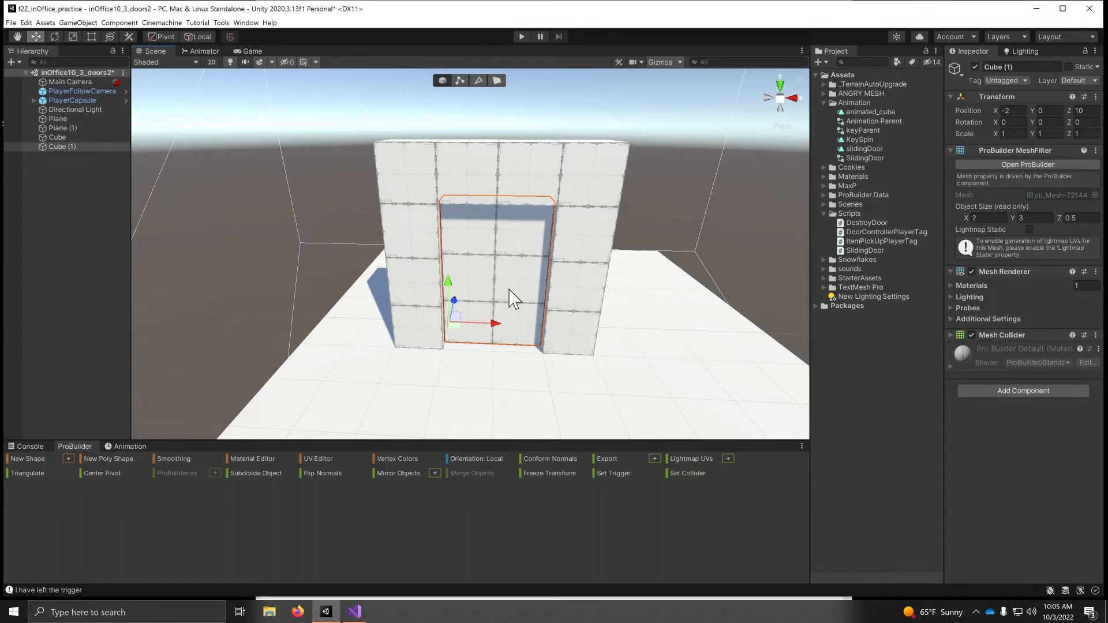
pyautogui.click(494, 184)
pyautogui.press('f')
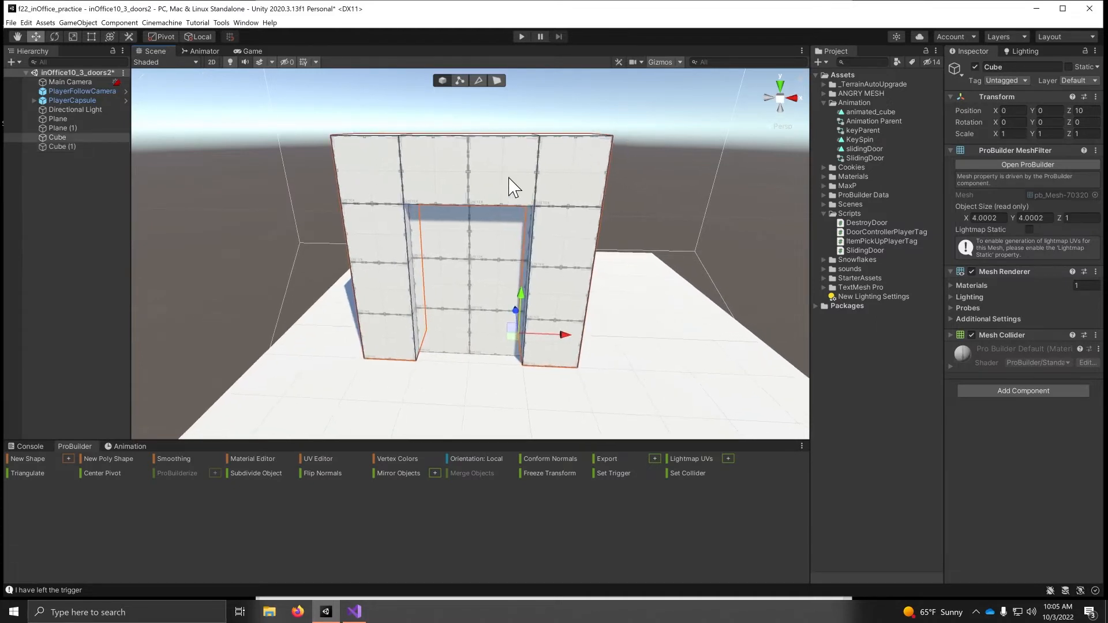
pyautogui.click(79, 23)
pyautogui.click(87, 36)
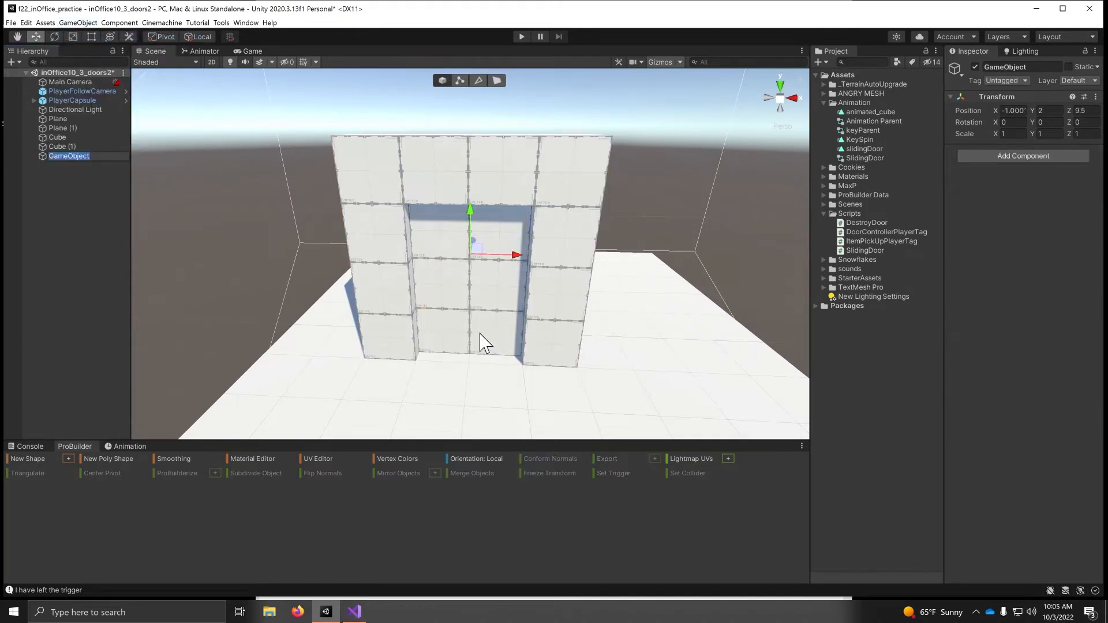
pyautogui.keyDown('alt'); pyautogui.moveTo(363, 304); pyautogui.dragTo(525, 323); pyautogui.keyUp('alt')
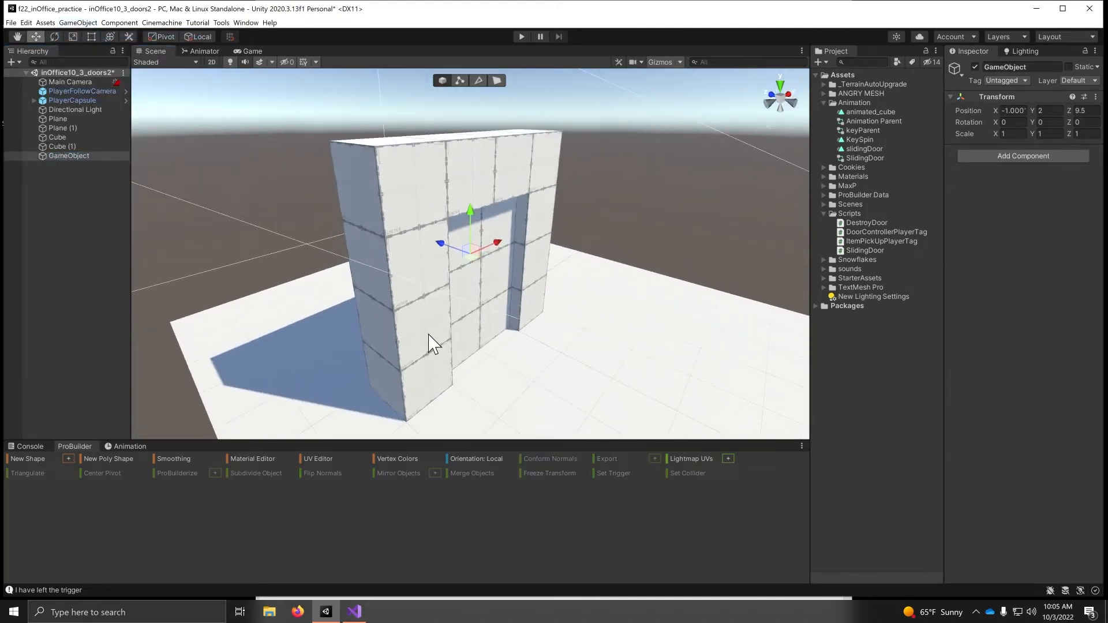
# Rename the new empty object DestroyDoor.
pyautogui.rightClick(62, 156)
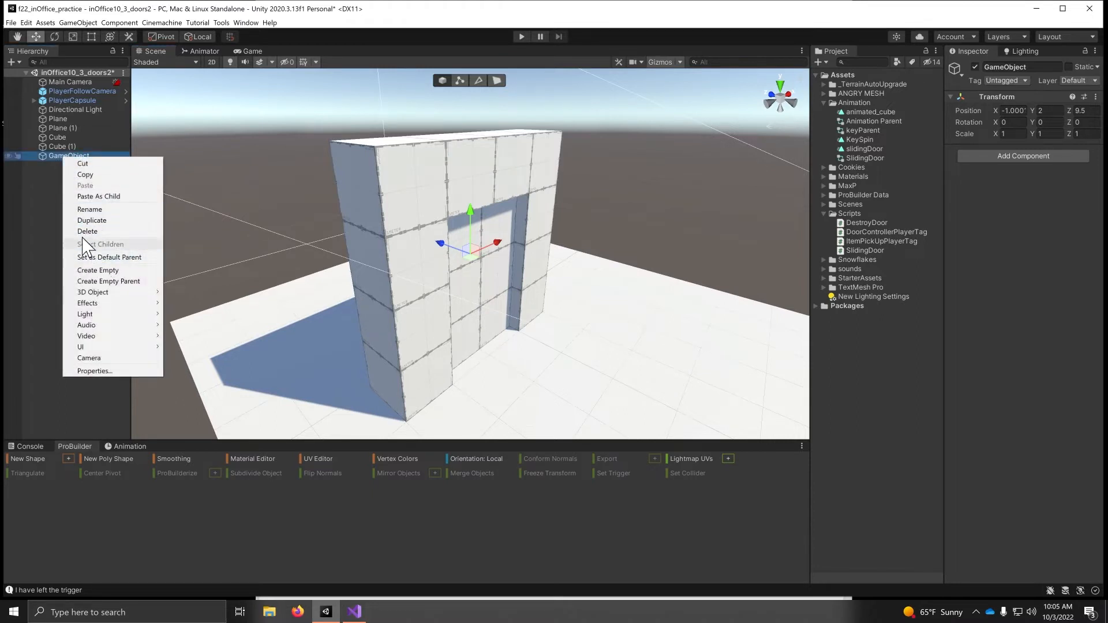
pyautogui.click(89, 210)
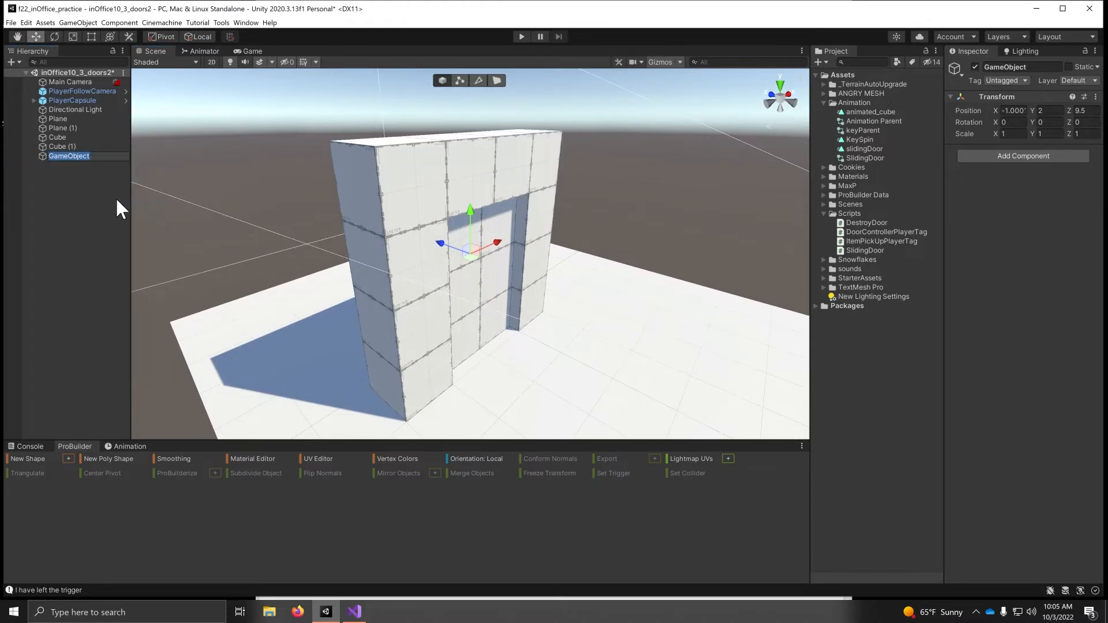
pyautogui.write('DoorP')
pyautogui.press('BackSpace')
pyautogui.press('BackSpace')
pyautogui.press('BackSpace')
pyautogui.press('BackSpace')
pyautogui.press('BackSpace')
pyautogui.write('DestroyFD')
pyautogui.press('BackSpace')
pyautogui.press('BackSpace')
pyautogui.write('Door')
pyautogui.press('Return')
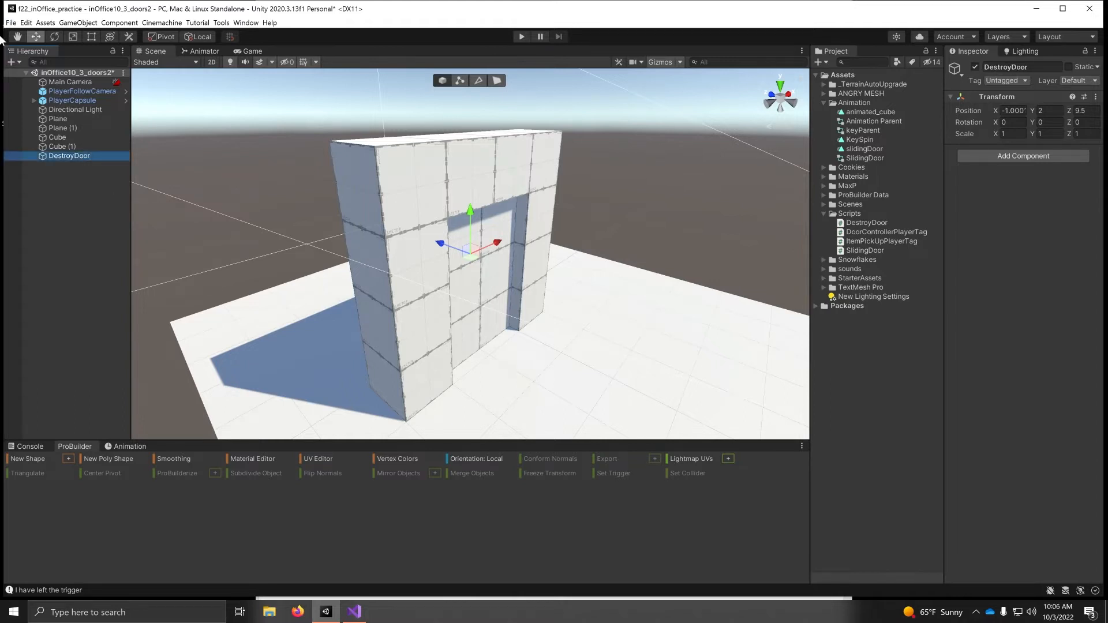
# Rename the doorway mesh, Cube, as DoorFrame.
pyautogui.click(57, 137)
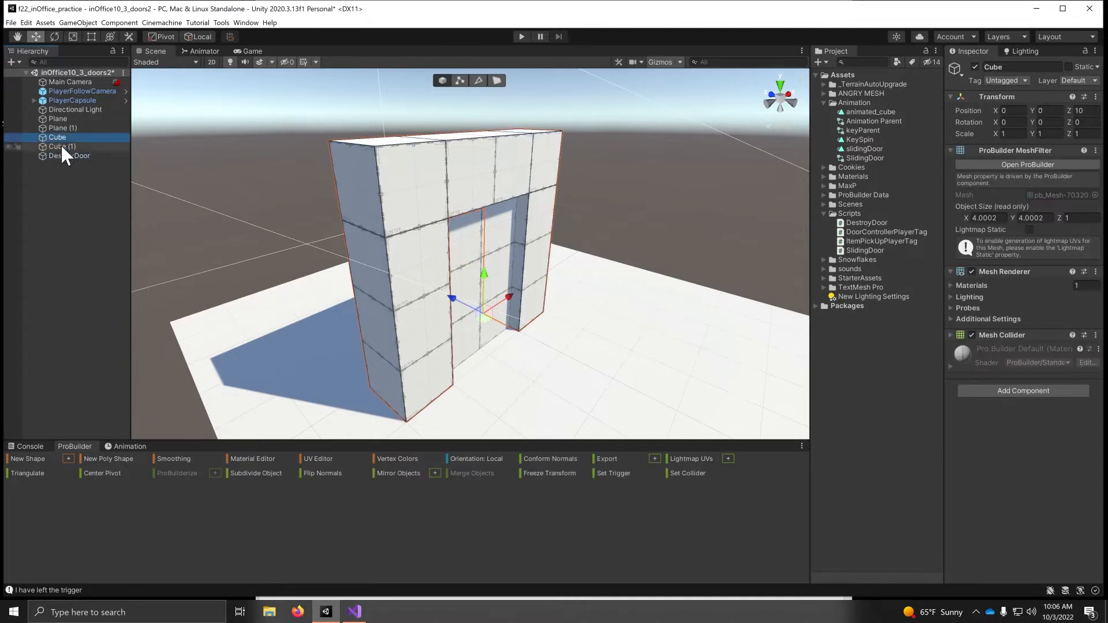
pyautogui.rightClick(61, 137)
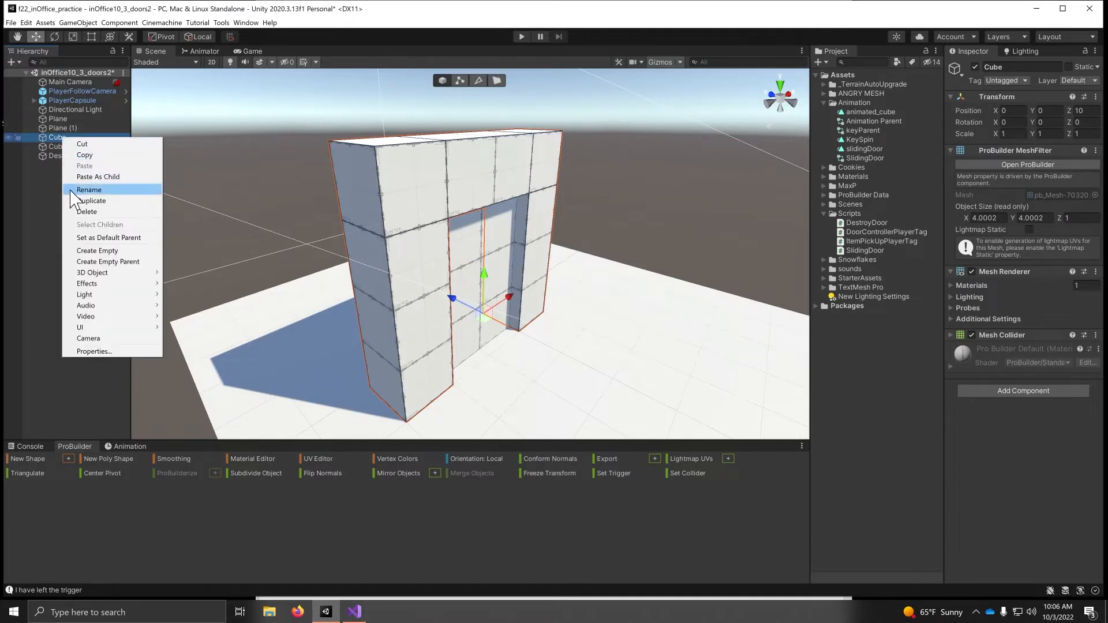
pyautogui.click(87, 190)
pyautogui.write('D')
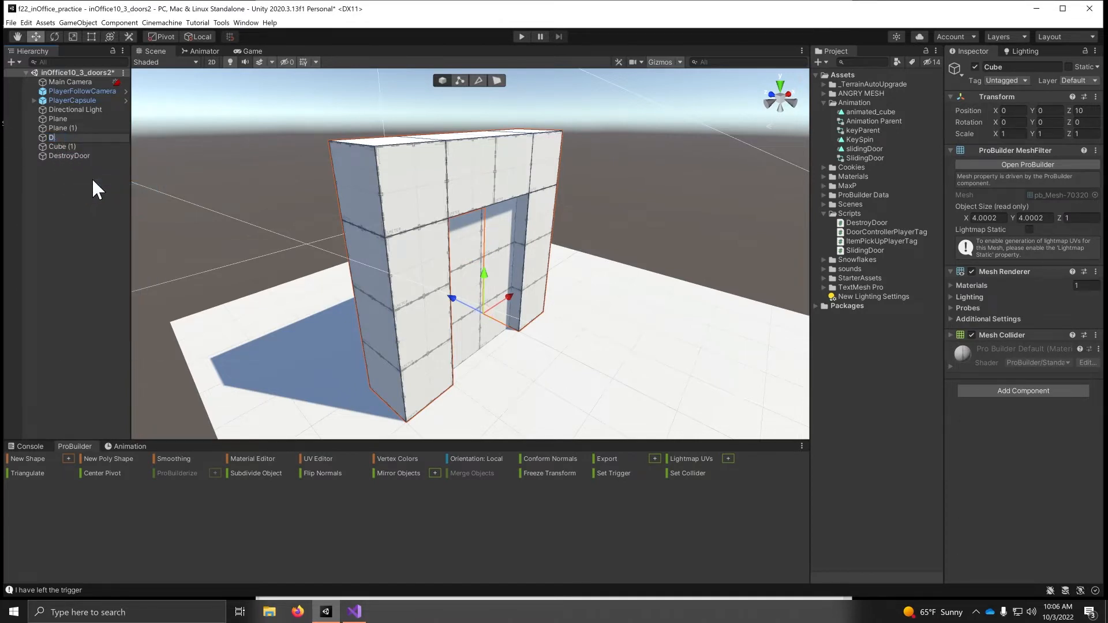
pyautogui.write('oorFrame')
pyautogui.press('Return')
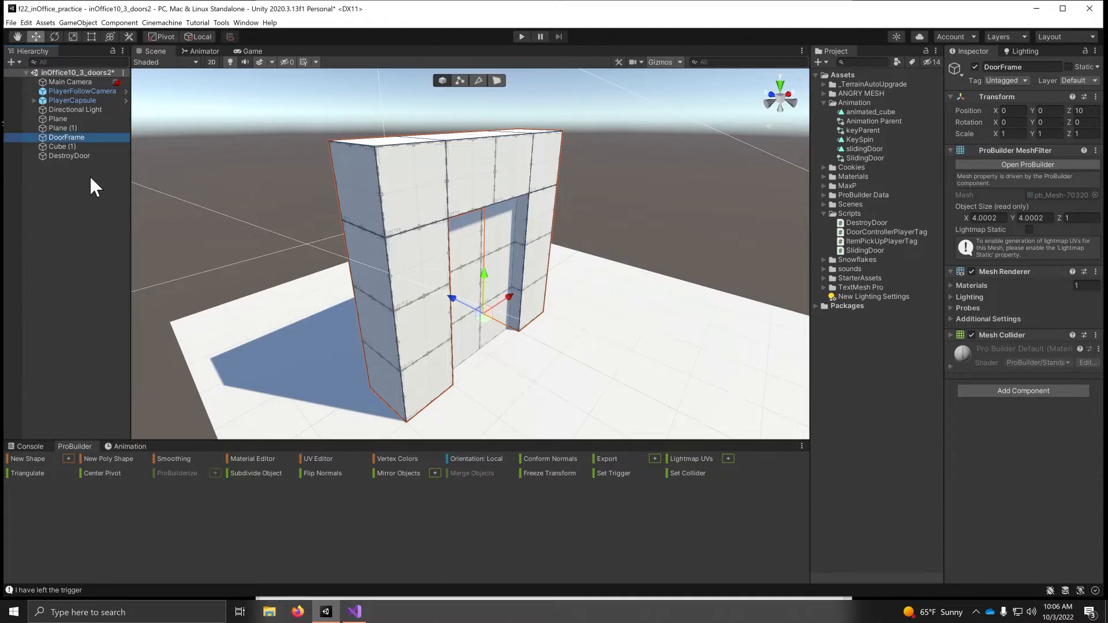
# Rename the cube filling the doorway, Cube (1), as Door.
pyautogui.click(61, 147)
pyautogui.rightClick(61, 147)
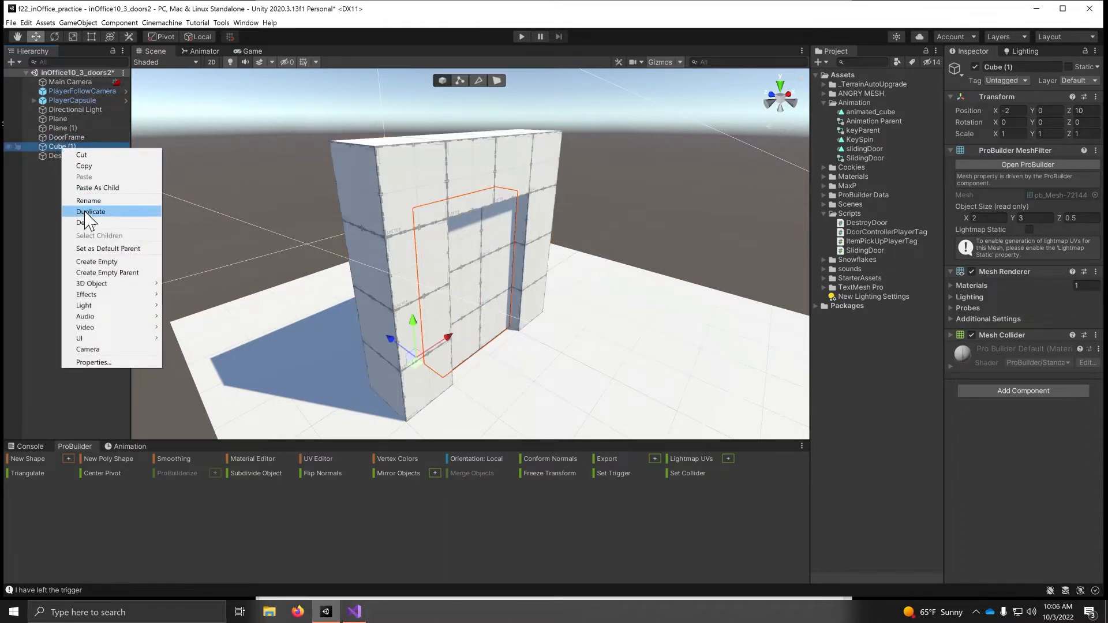
pyautogui.click(97, 200)
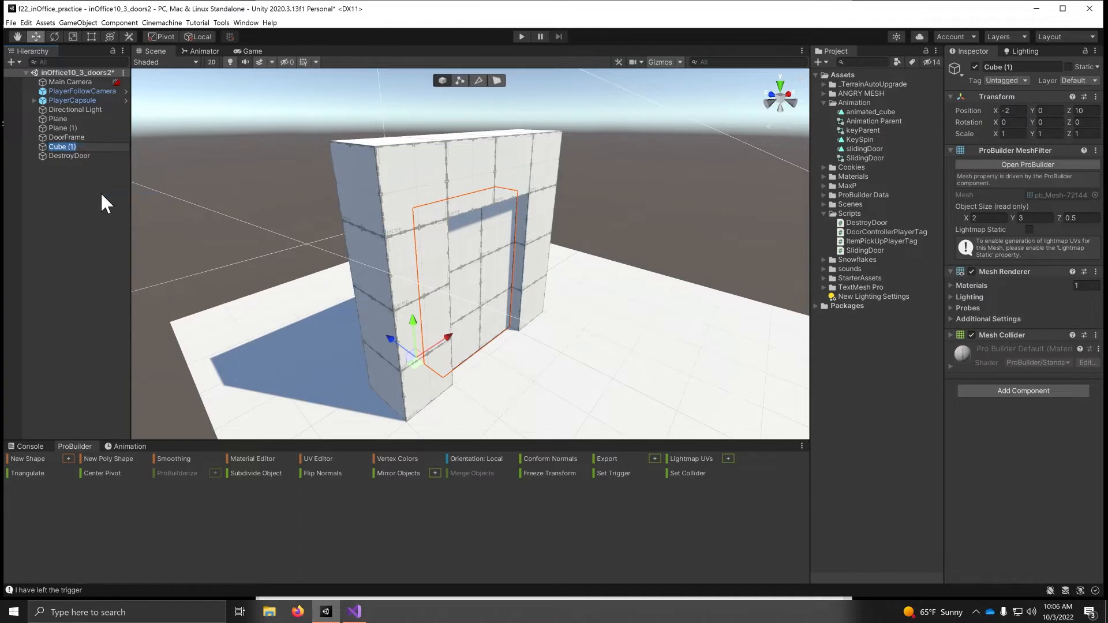
pyautogui.write('Door')
pyautogui.press('Return')
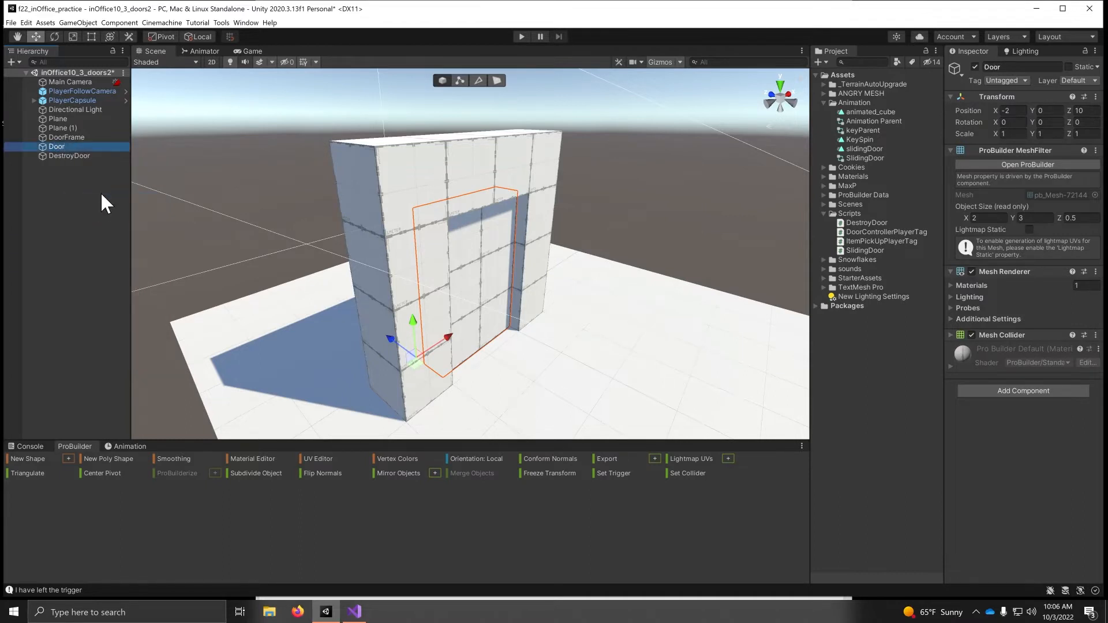
# Make both DoorFrame and Door children of the DestroyDoor object.
pyautogui.click(58, 136)
pyautogui.keyDown('ctrl'); pyautogui.click(57, 145); pyautogui.keyUp('ctrl')
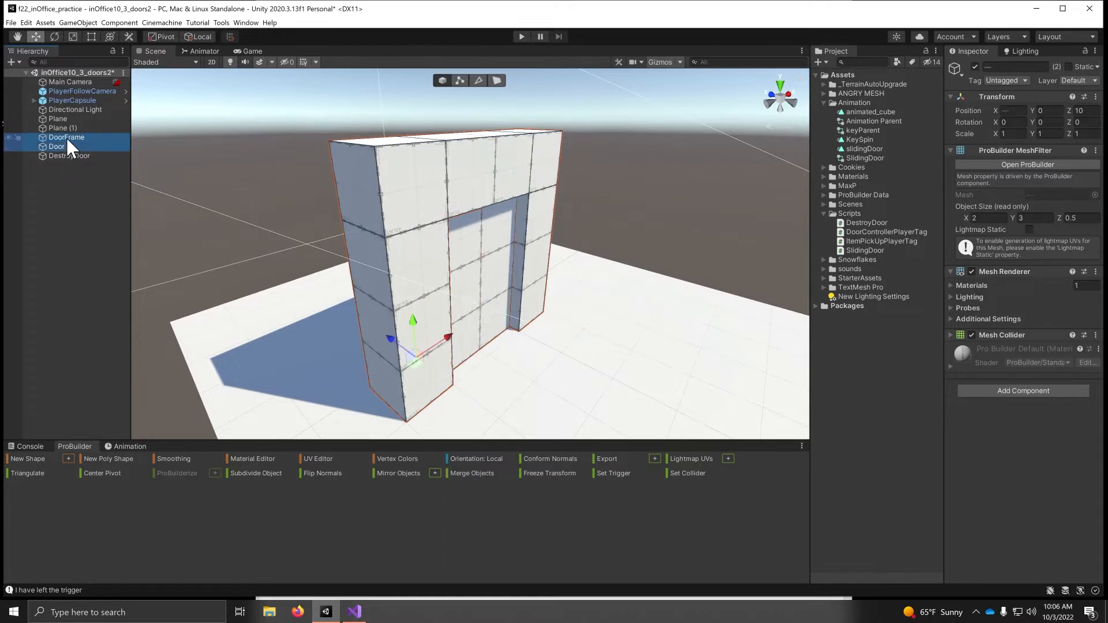
pyautogui.moveTo(70, 139)
pyautogui.mouseDown()
pyautogui.moveTo(70, 155)
pyautogui.moveTo(53, 164)
pyautogui.moveTo(54, 155)
pyautogui.mouseUp()
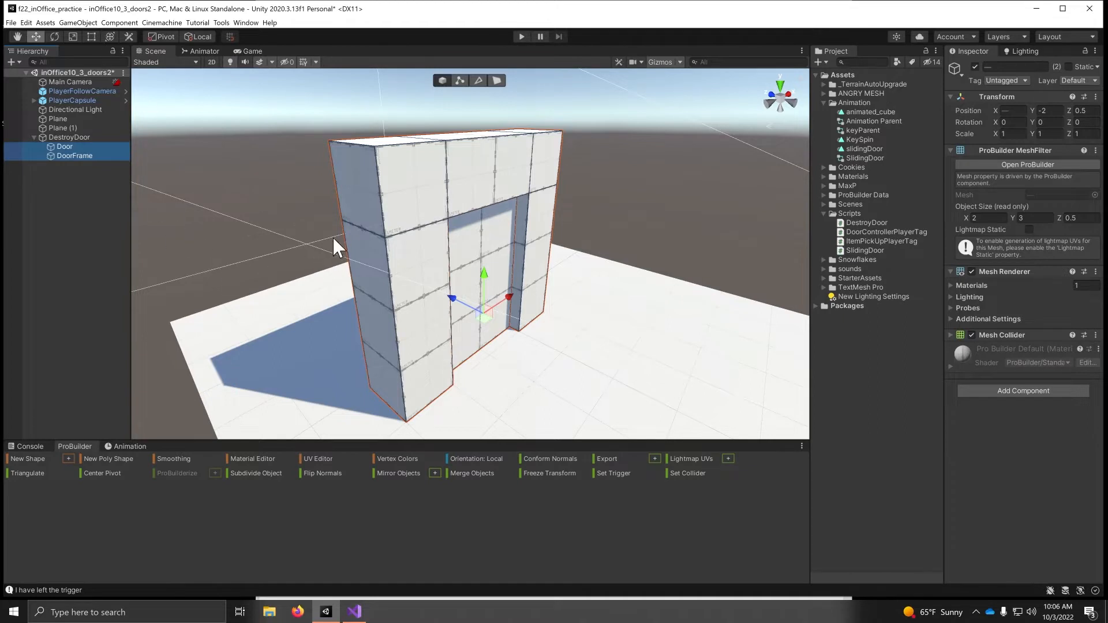
pyautogui.keyDown('alt'); pyautogui.moveTo(576, 311); pyautogui.dragTo(396, 312); pyautogui.keyUp('alt')
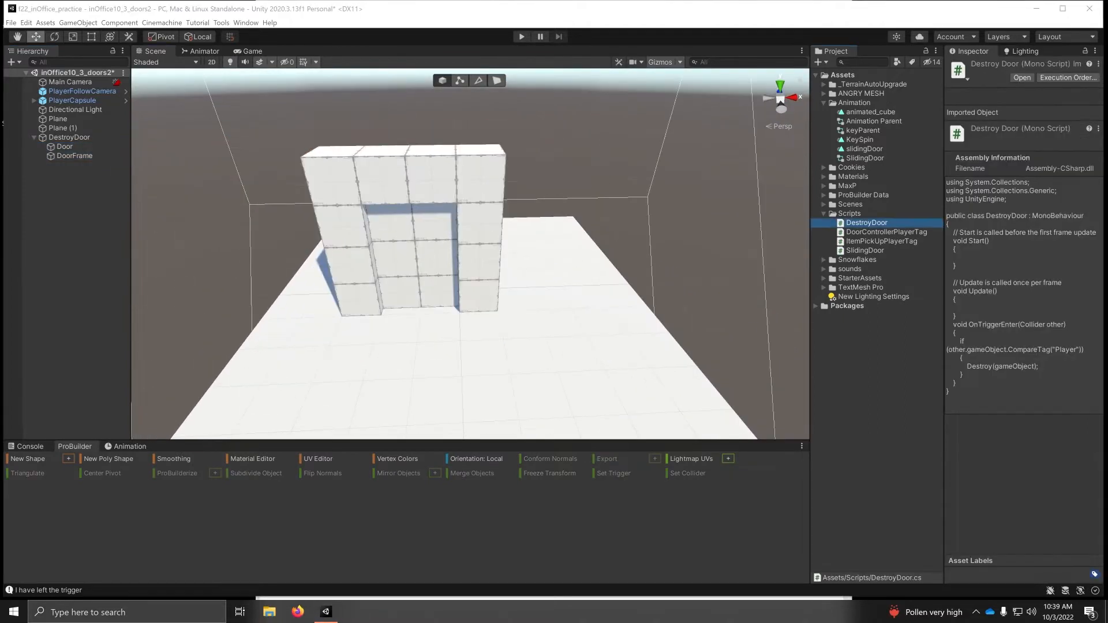
# Add a Box Collider component to the Door object inside the frame.
pyautogui.click(428, 179)
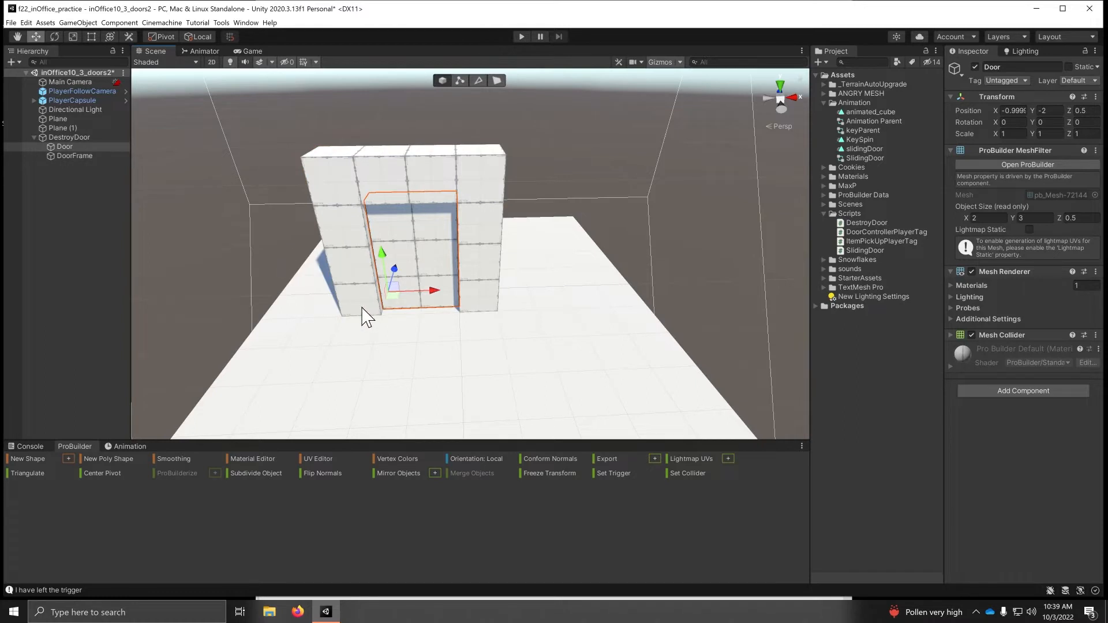
pyautogui.keyDown('alt'); pyautogui.moveTo(307, 292); pyautogui.dragTo(462, 288); pyautogui.keyUp('alt')
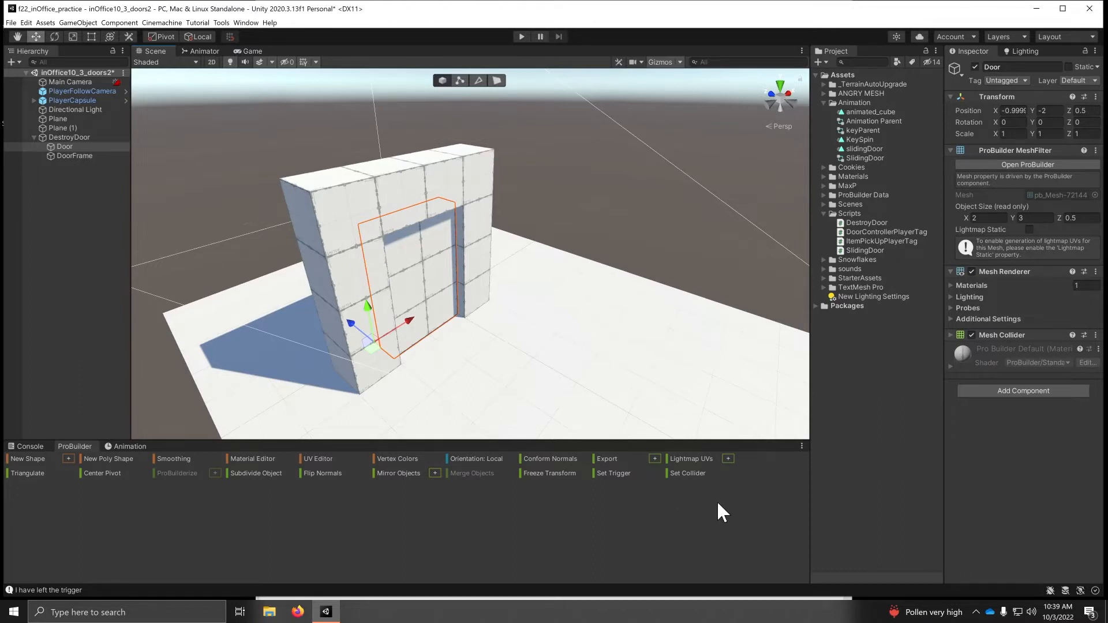
pyautogui.click(1023, 390)
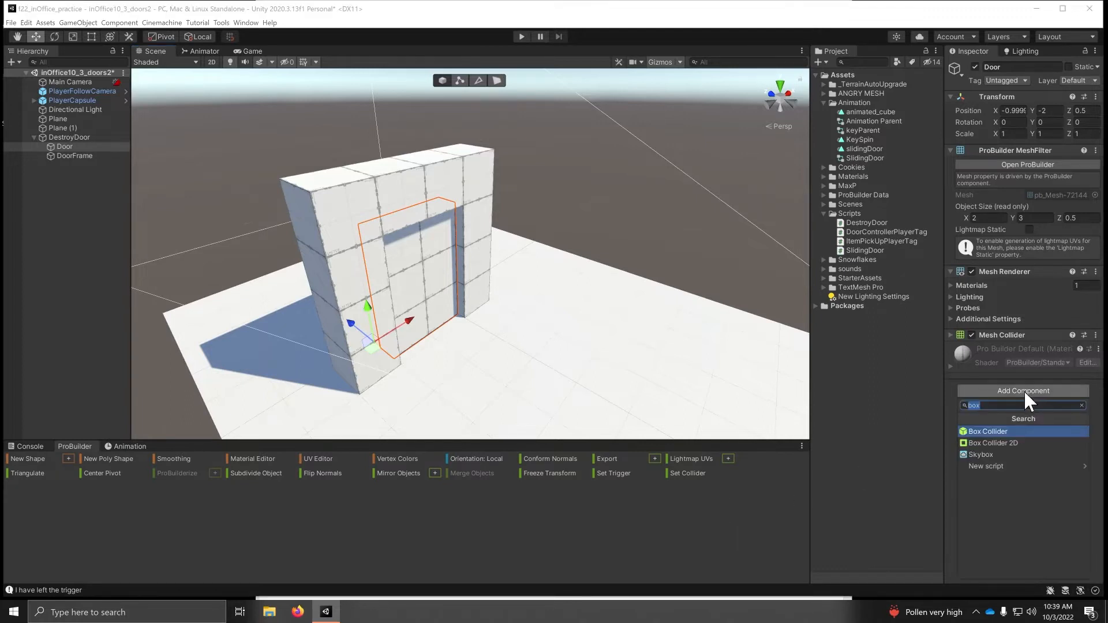
pyautogui.click(986, 433)
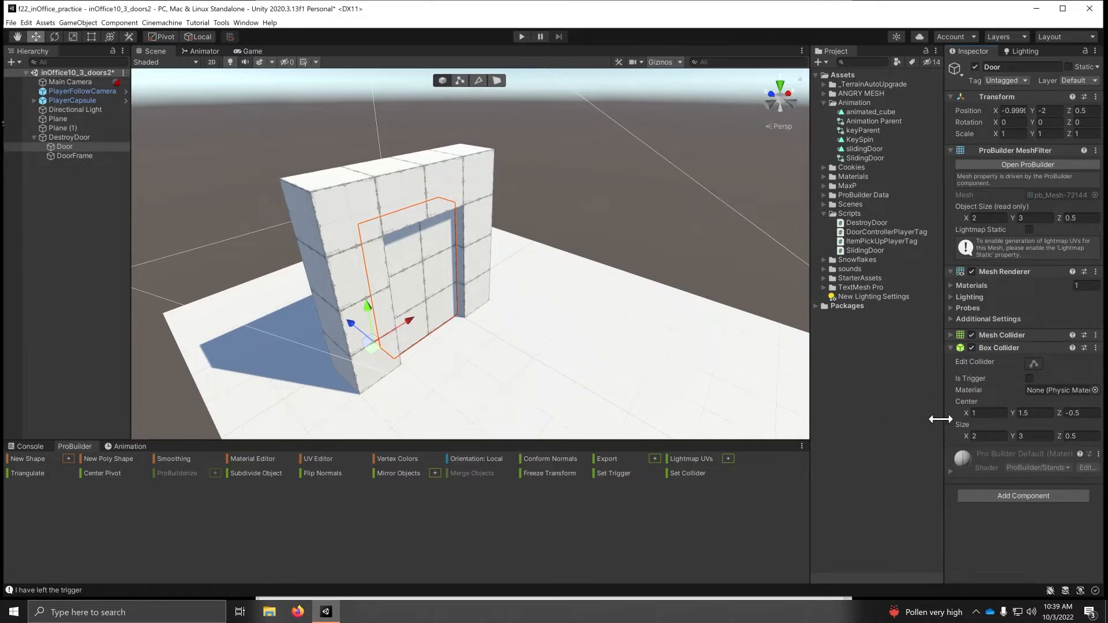
# Enlarge the Door's box collider to size X 4.09 and Z 6.6, and enable it as a trigger.
pyautogui.click(966, 435)
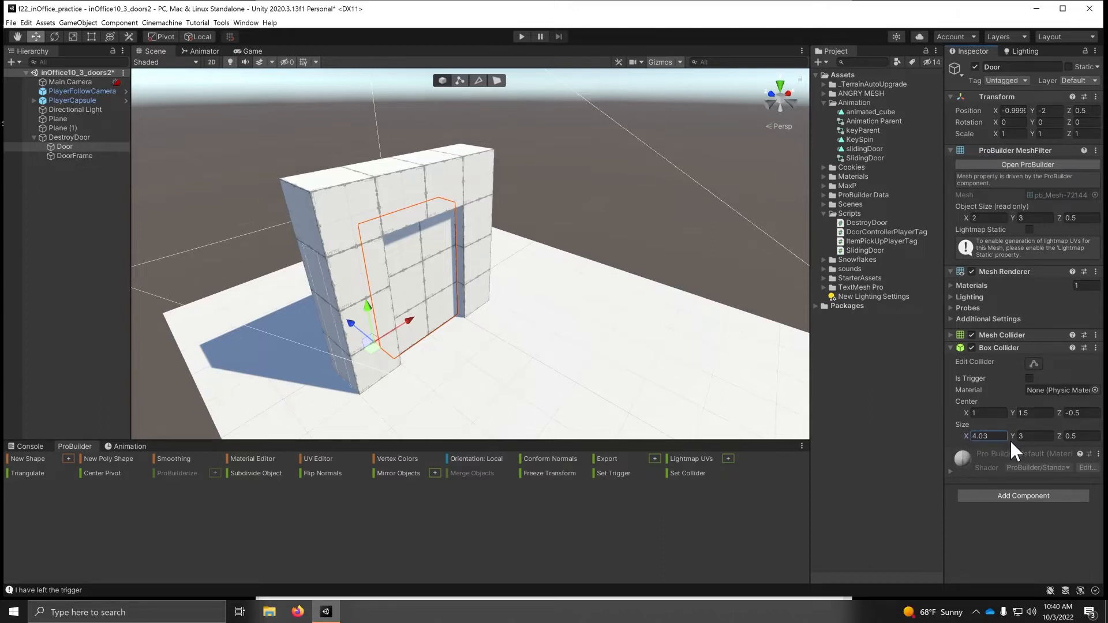
pyautogui.click(1009, 345)
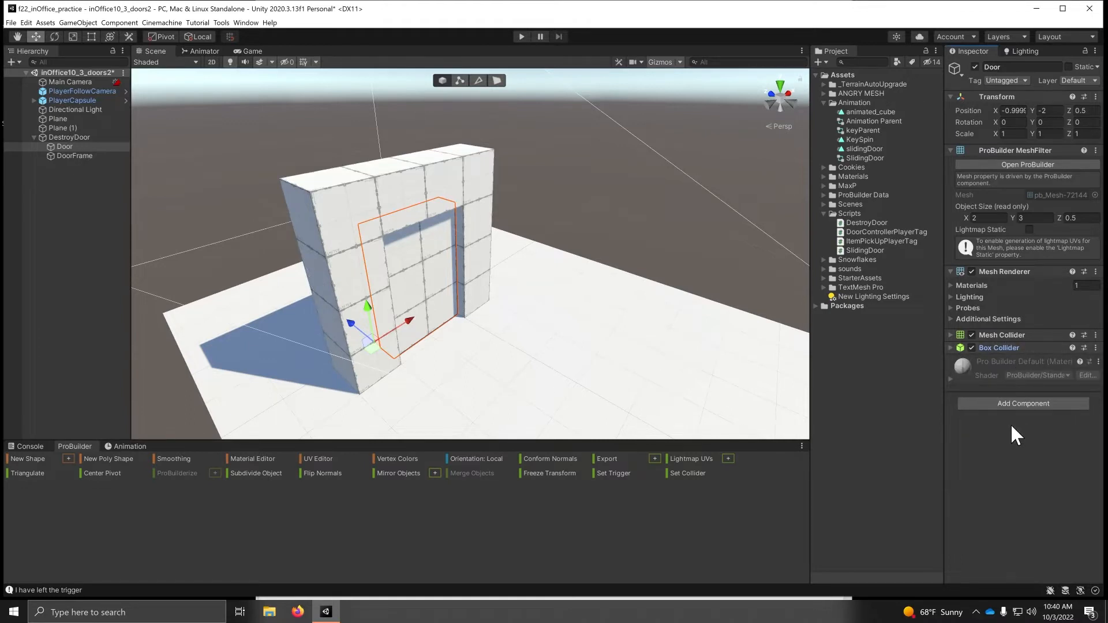
pyautogui.click(1004, 348)
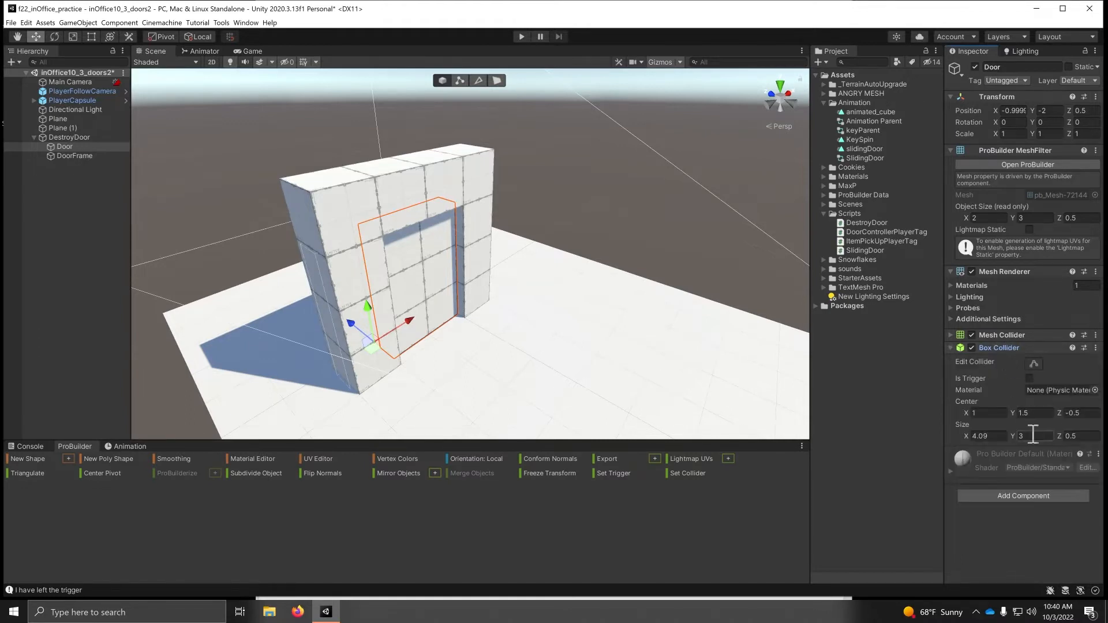
pyautogui.moveTo(1058, 434); pyautogui.dragTo(44, 455)
pyautogui.press('alt')
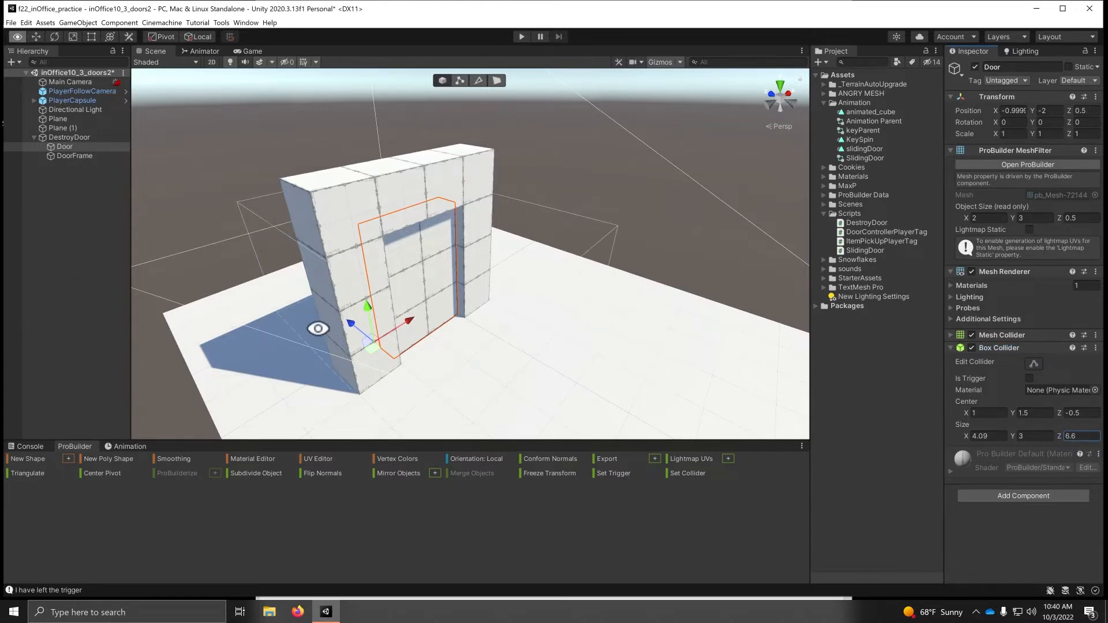
pyautogui.keyDown('alt'); pyautogui.moveTo(314, 324); pyautogui.dragTo(351, 318); pyautogui.keyUp('alt')
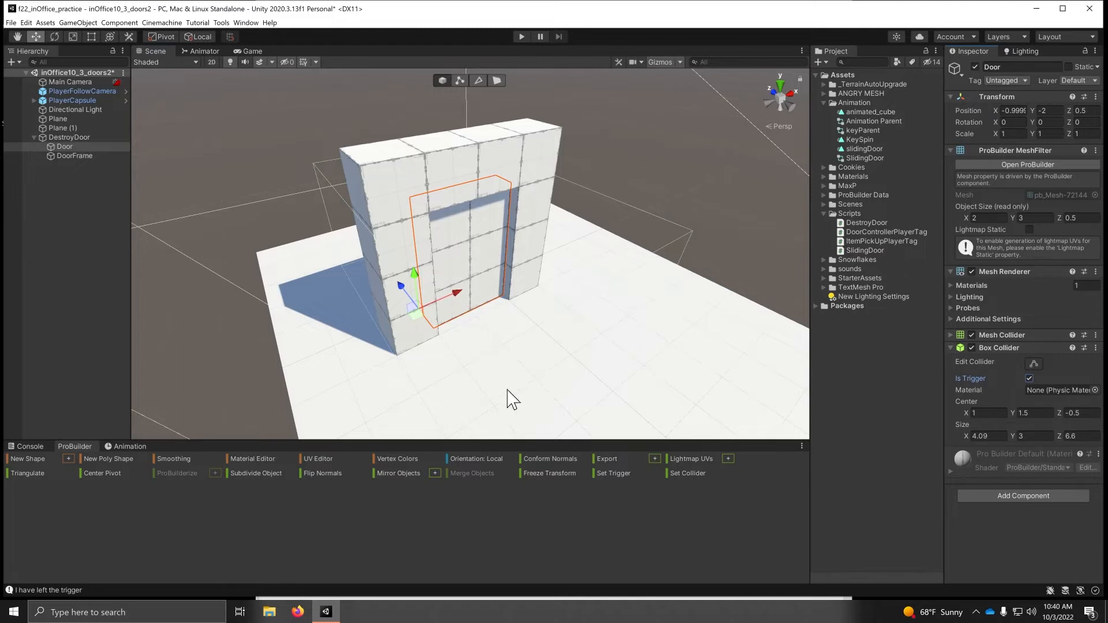
# Select the PlayerCapsule on the first plane and open its tag choices to check which tag it carries.
pyautogui.scroll(-3, 537, 318)
pyautogui.scroll(-3, 551, 323)
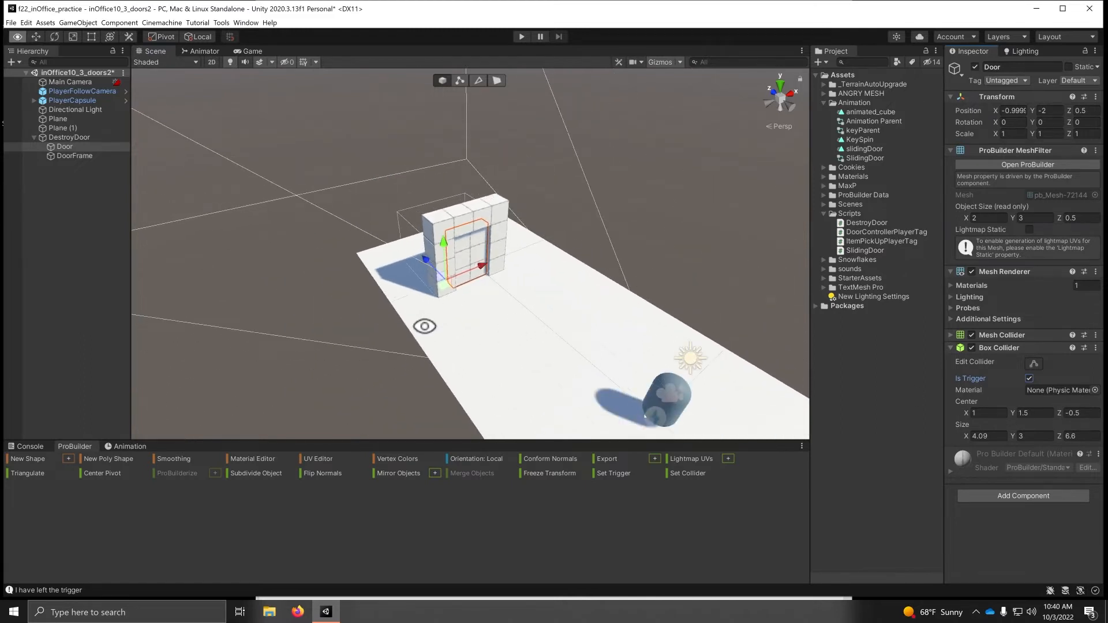
pyautogui.keyDown('alt'); pyautogui.moveTo(423, 322); pyautogui.dragTo(590, 331); pyautogui.keyUp('alt')
pyautogui.moveTo(613, 309); pyautogui.dragTo(485, 312, button='middle')
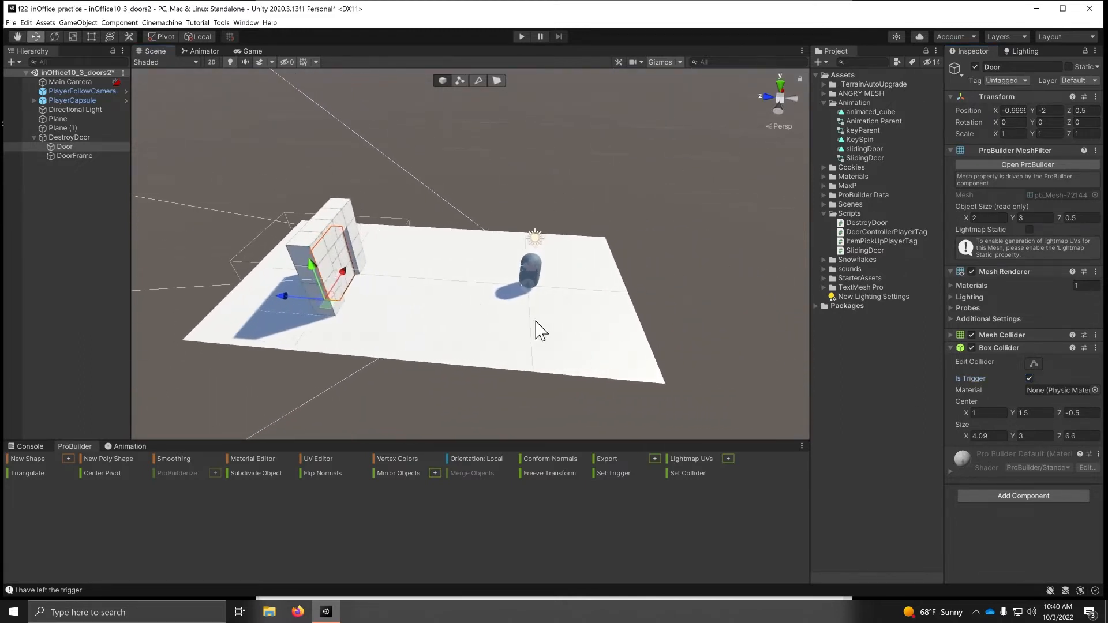
pyautogui.scroll(3, 587, 317)
pyautogui.moveTo(625, 318); pyautogui.dragTo(495, 302, button='middle')
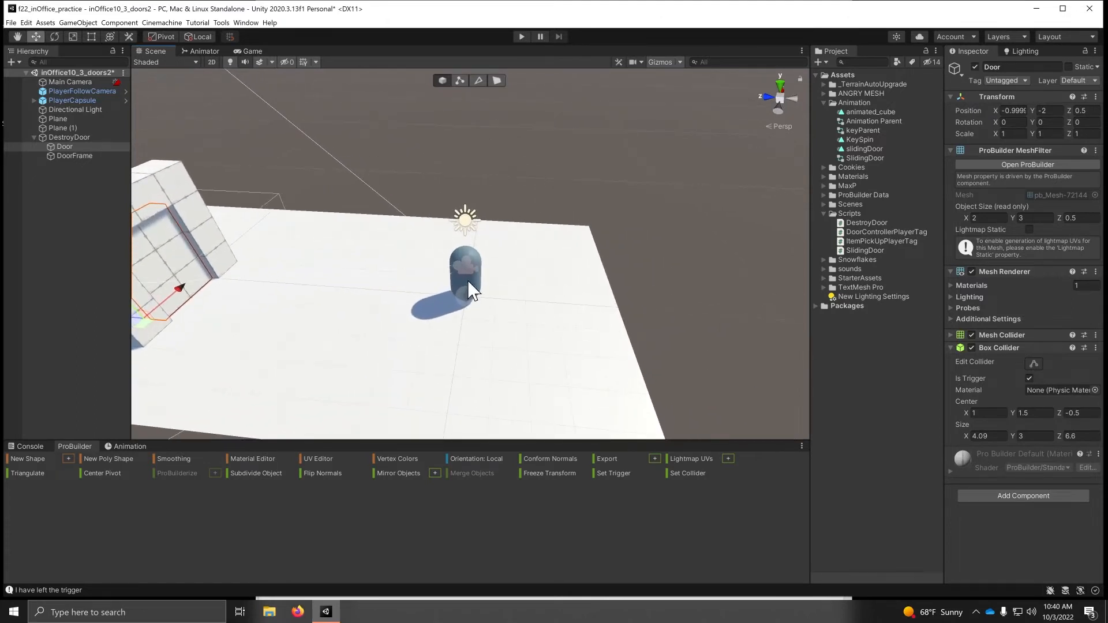
pyautogui.click(471, 290)
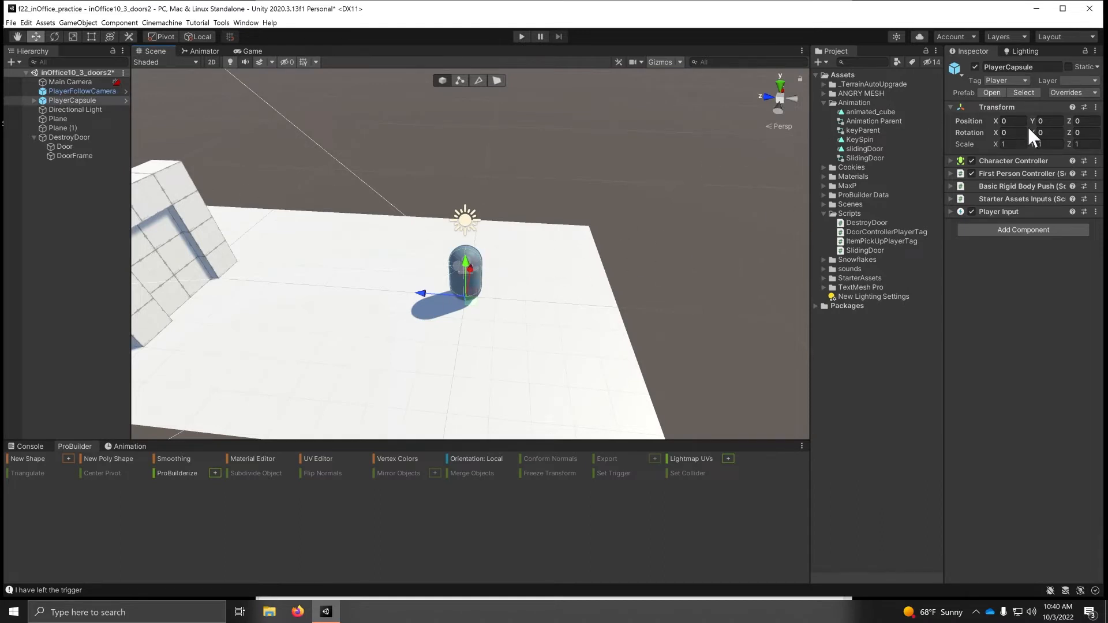
pyautogui.click(1027, 79)
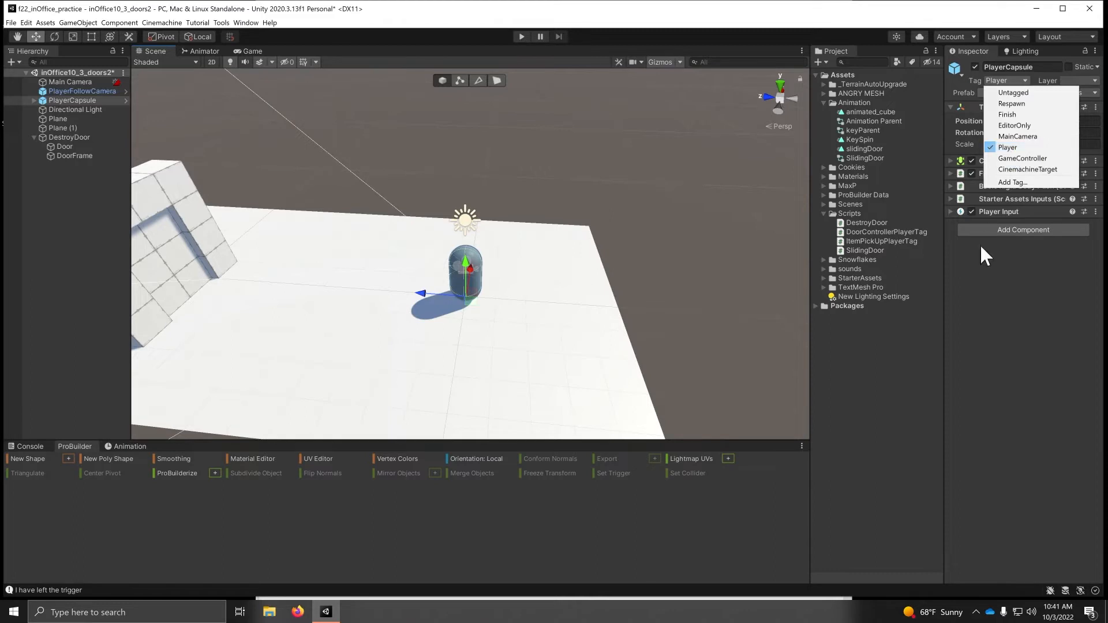
# Keep the Player tag on PlayerCapsule and add a Capsule Collider component to it.
pyautogui.click(1013, 332)
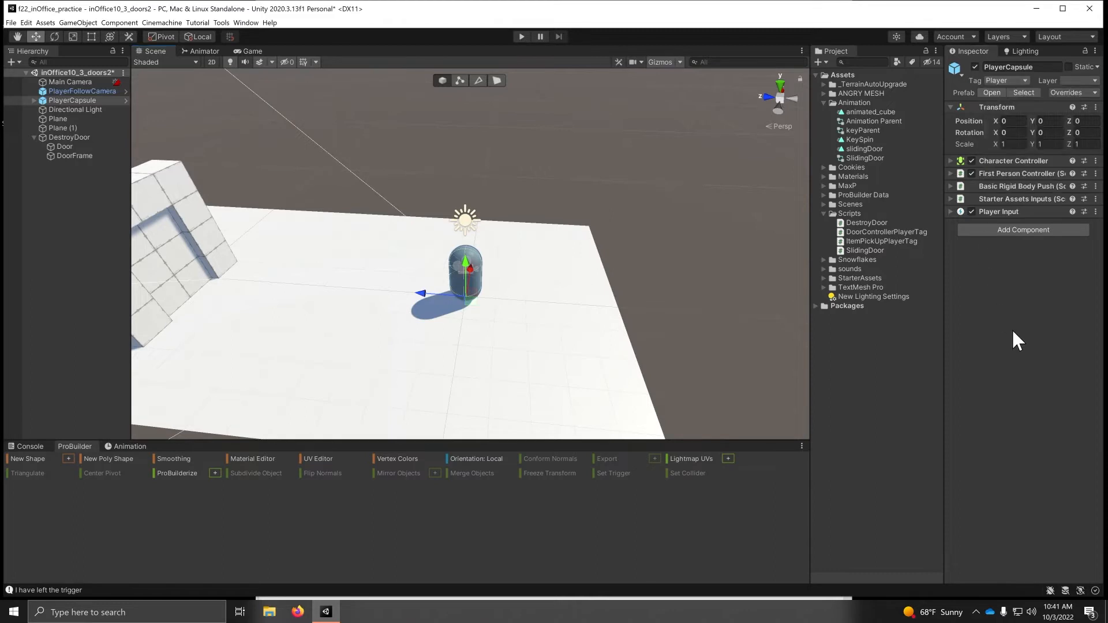
pyautogui.click(1030, 231)
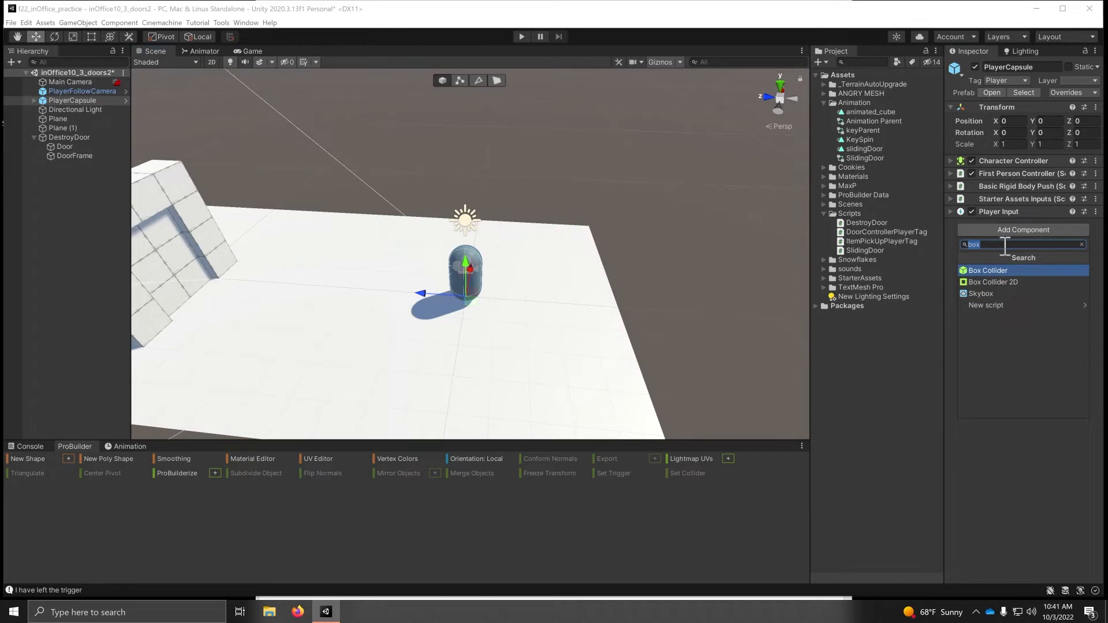
pyautogui.write('capsul')
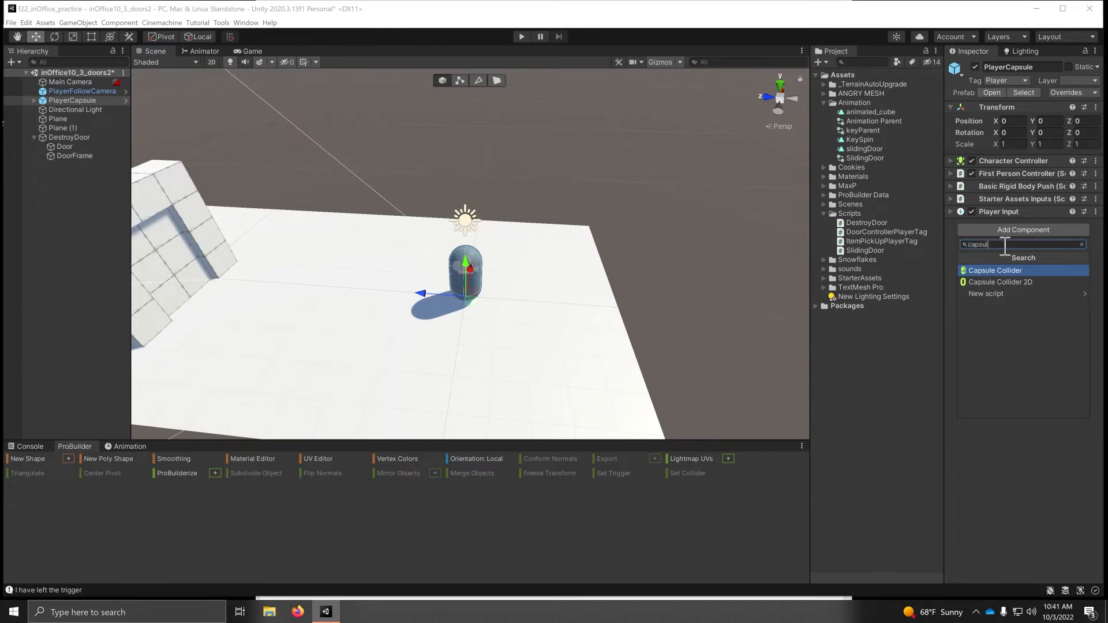
pyautogui.click(973, 270)
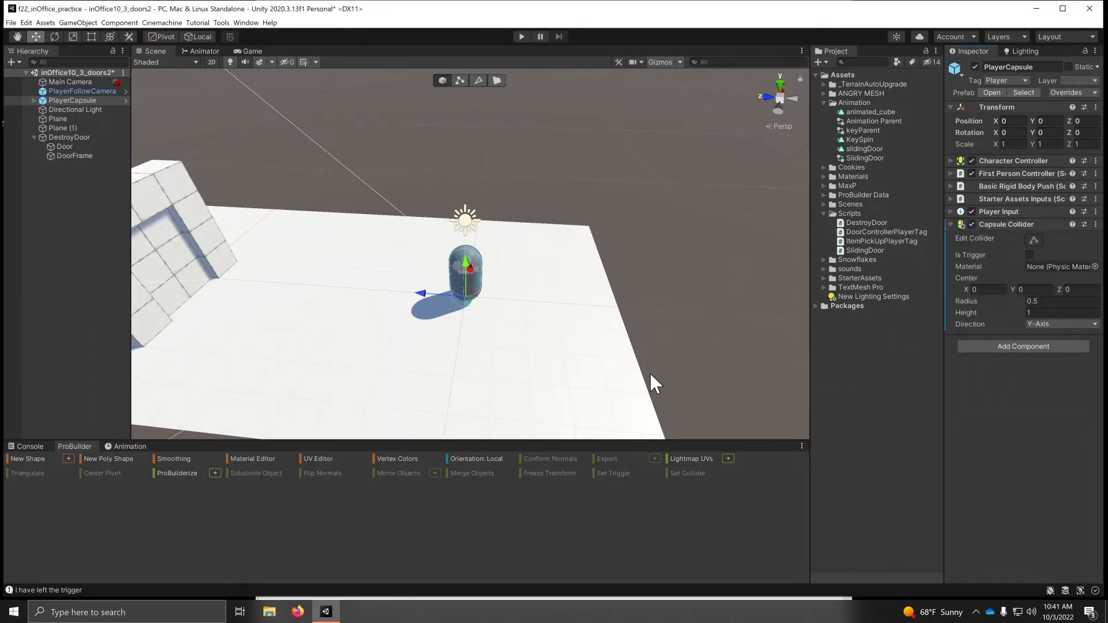
# Fit the capsule collider around the player by setting its center Y to 1.01 and its height to 1.84.
pyautogui.keyDown('alt'); pyautogui.moveTo(472, 307); pyautogui.dragTo(511, 234); pyautogui.keyUp('alt')
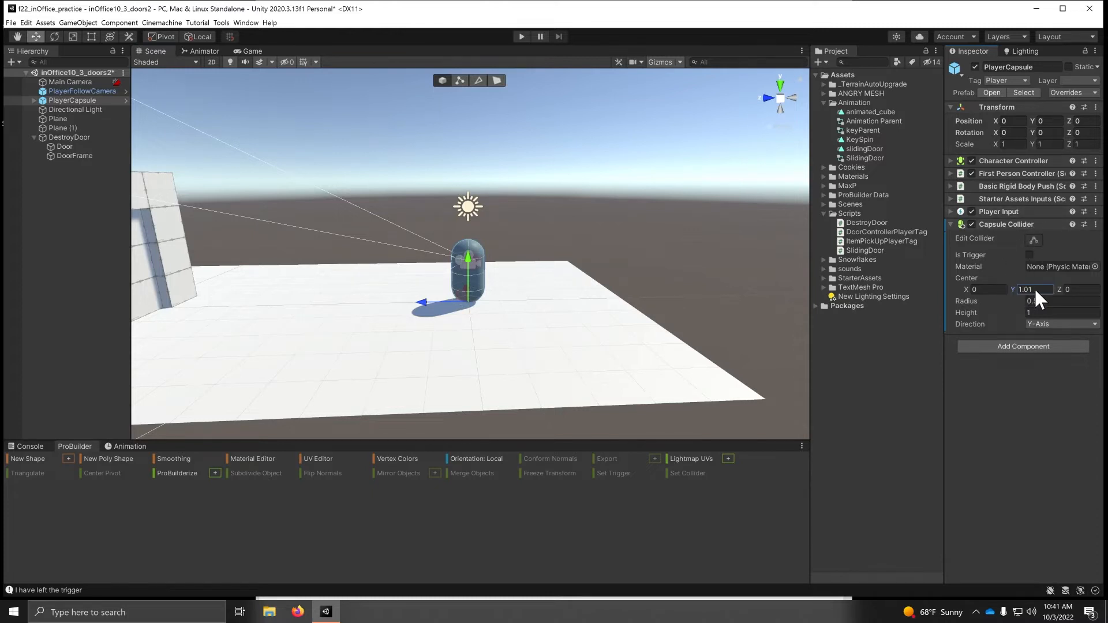
pyautogui.moveTo(1036, 291)
pyautogui.mouseDown()
pyautogui.moveTo(1060, 292)
pyautogui.moveTo(1034, 288)
pyautogui.mouseUp()
pyautogui.click(1019, 312)
pyautogui.moveTo(1028, 316); pyautogui.dragTo(1036, 317)
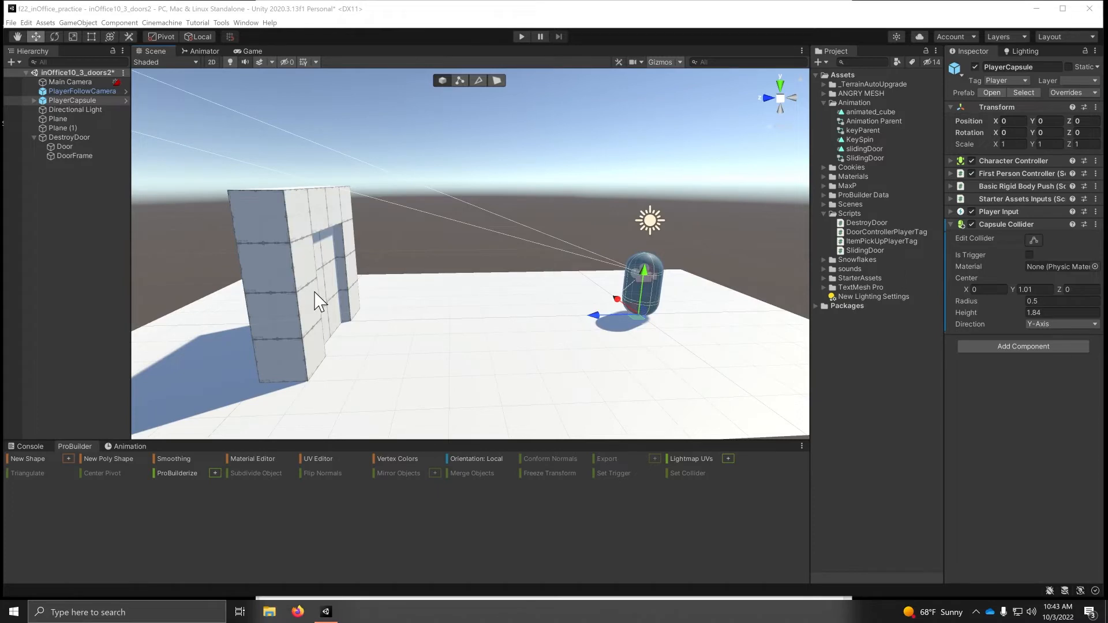
# Open the DestroyDoor script in Visual Studio and examine its using directives and class declaration.
pyautogui.doubleClick(860, 222)
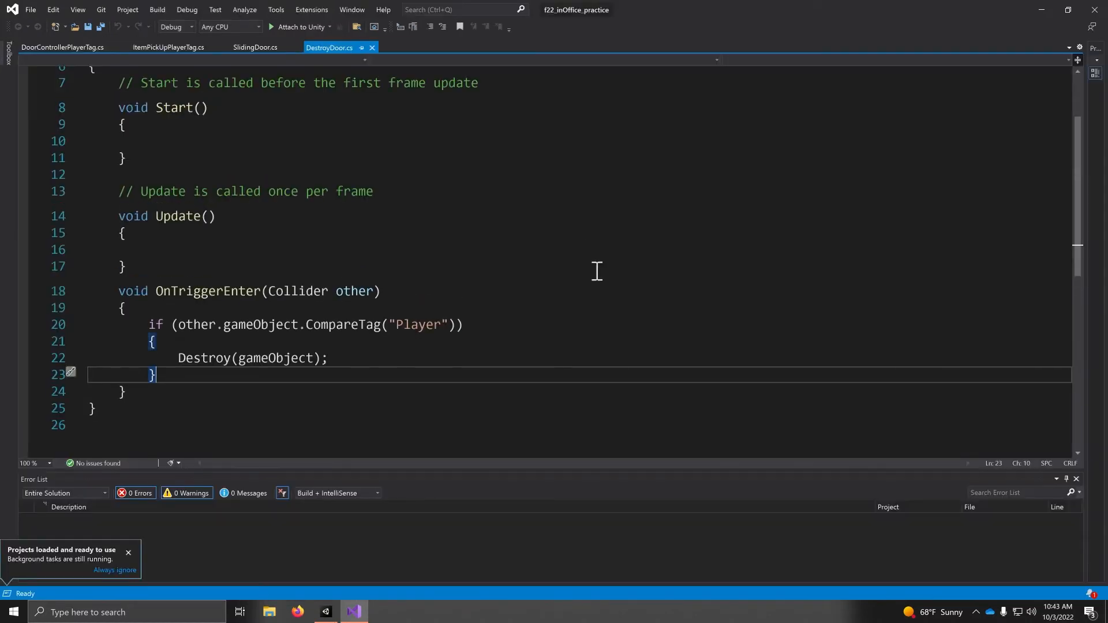
pyautogui.scroll(2, 345, 205)
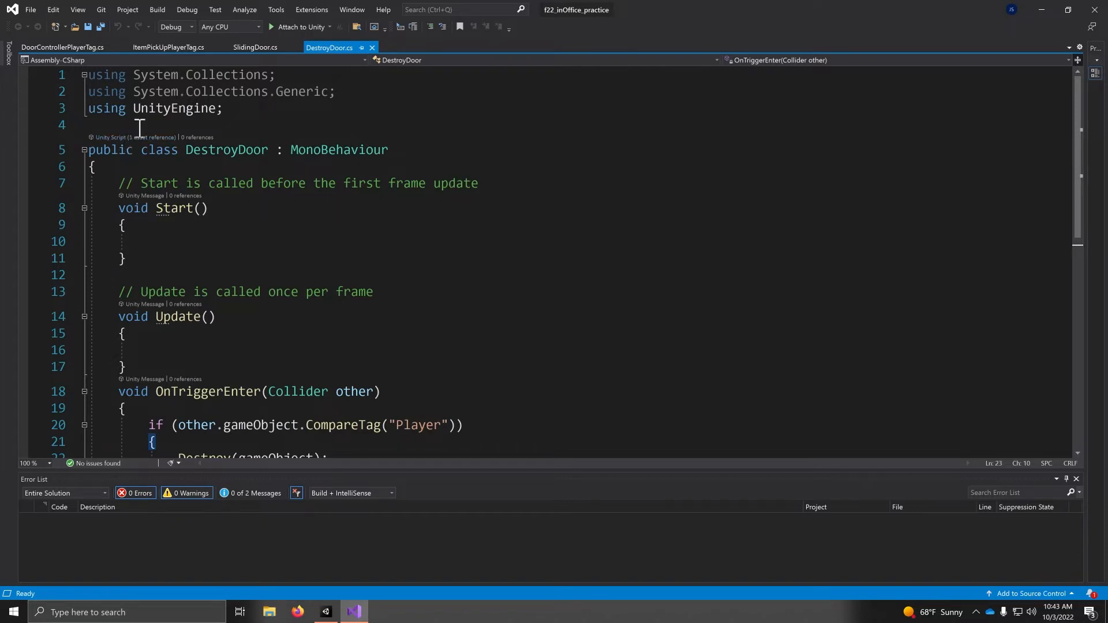
pyautogui.moveTo(104, 79)
pyautogui.moveTo(144, 81)
pyautogui.click(189, 150)
pyautogui.moveTo(189, 151); pyautogui.dragTo(267, 157)
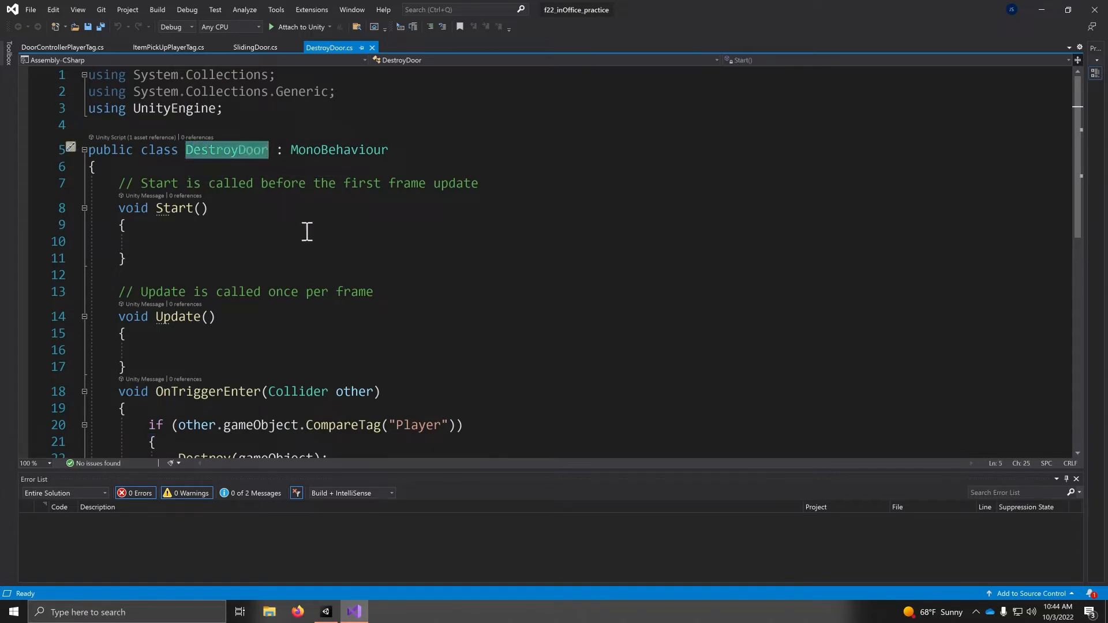
pyautogui.click(505, 150)
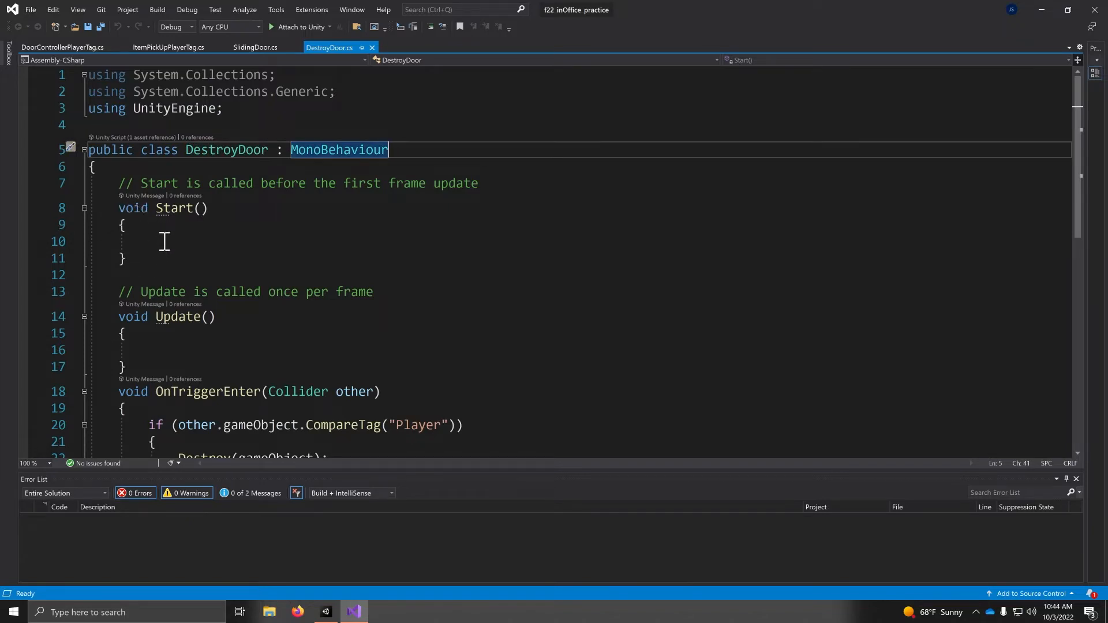
# Review the script's Start, Update and OnTriggerEnter functions, including the Player tag check and Destroy call, and save the file.
pyautogui.moveTo(192, 209)
pyautogui.scroll(-1, 176, 310)
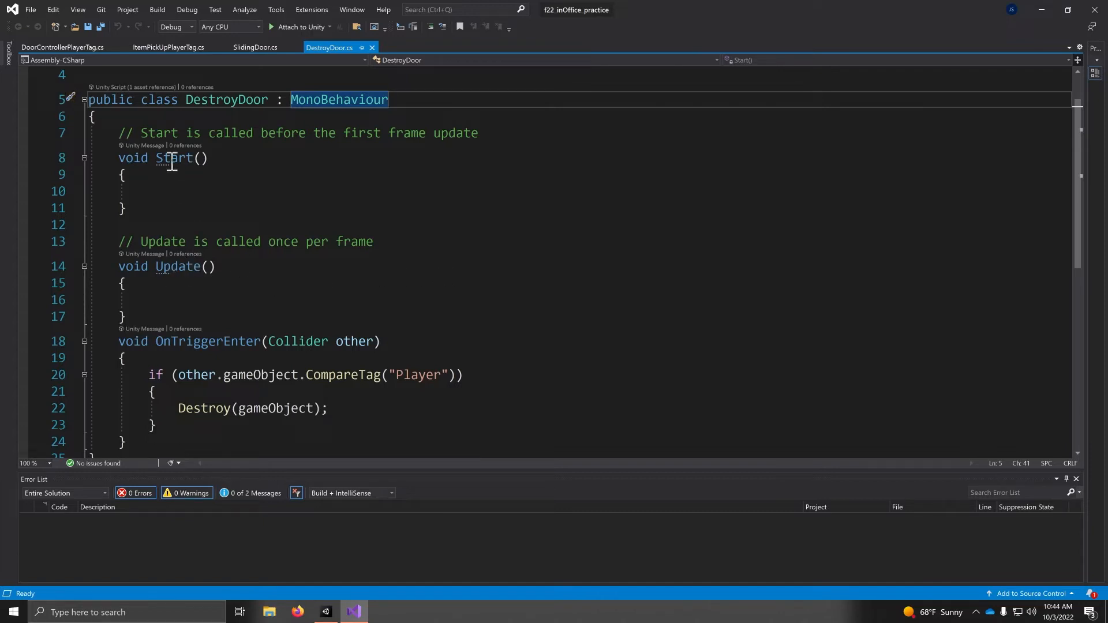
pyautogui.scroll(-3, 453, 247)
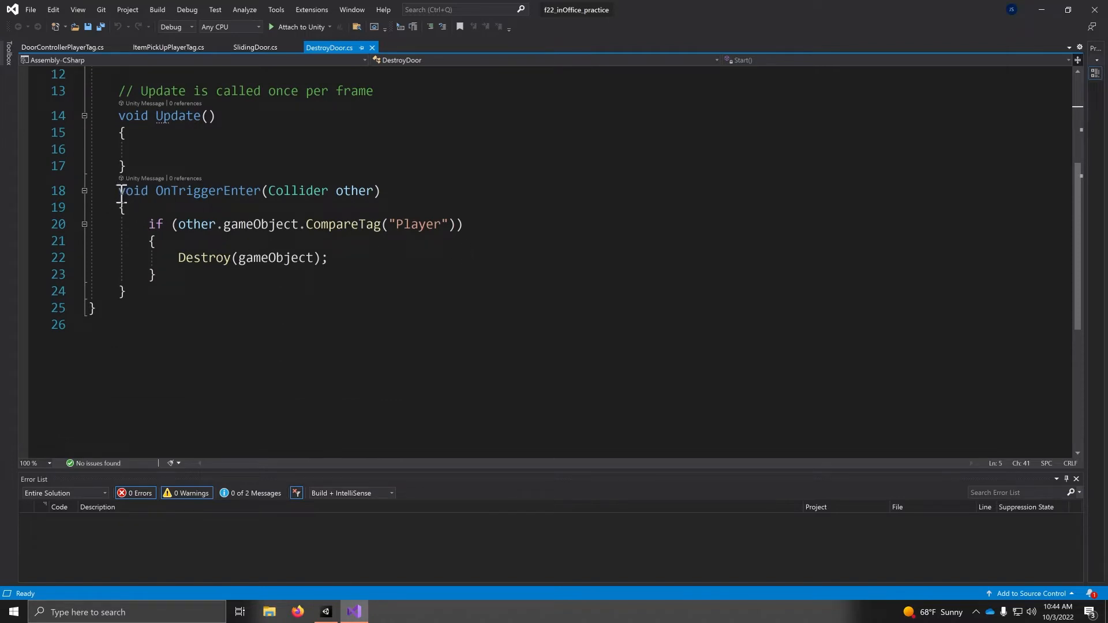
pyautogui.moveTo(185, 188)
pyautogui.hotkey('ctrl', 's')
# Return to Unity, attach the DestroyDoor script to the Door object, and check its components.
pyautogui.click(1040, 8)
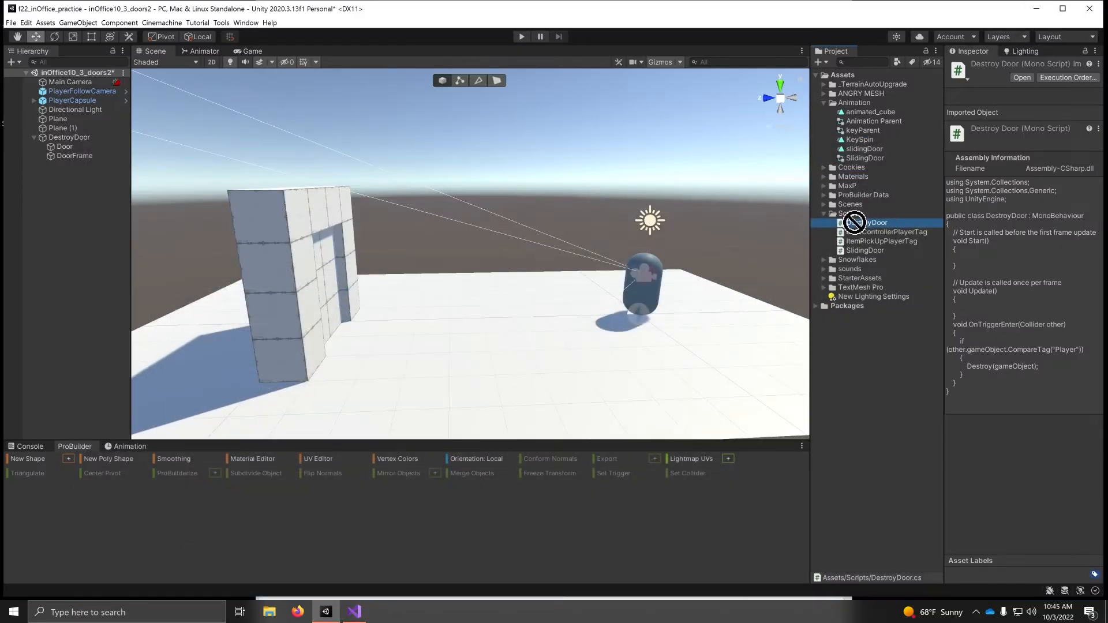
pyautogui.moveTo(854, 223); pyautogui.dragTo(334, 279)
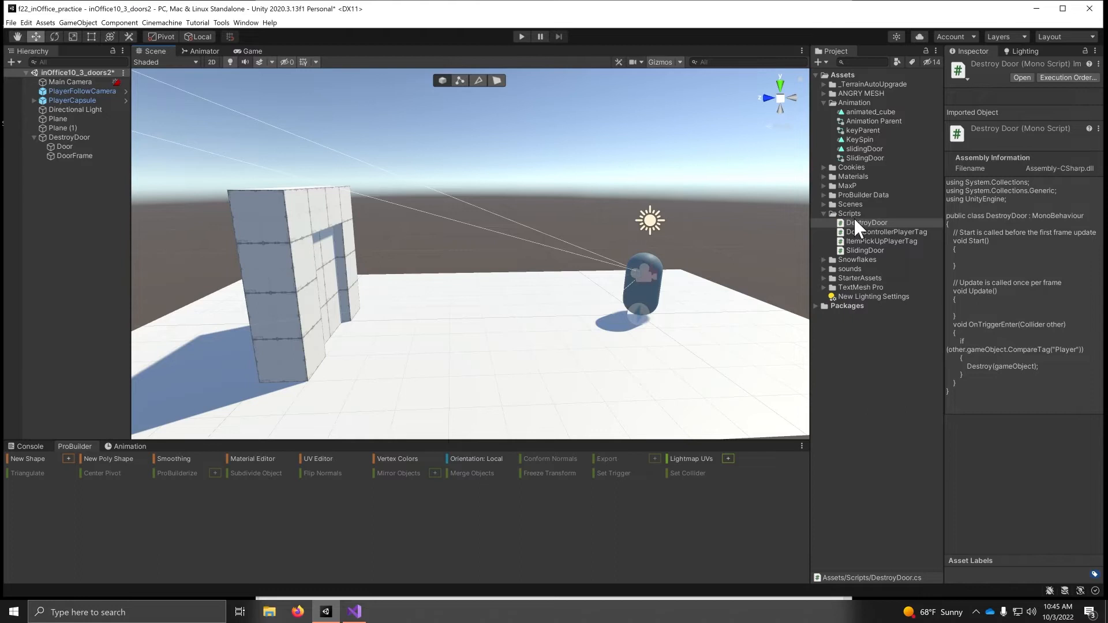
pyautogui.click(322, 256)
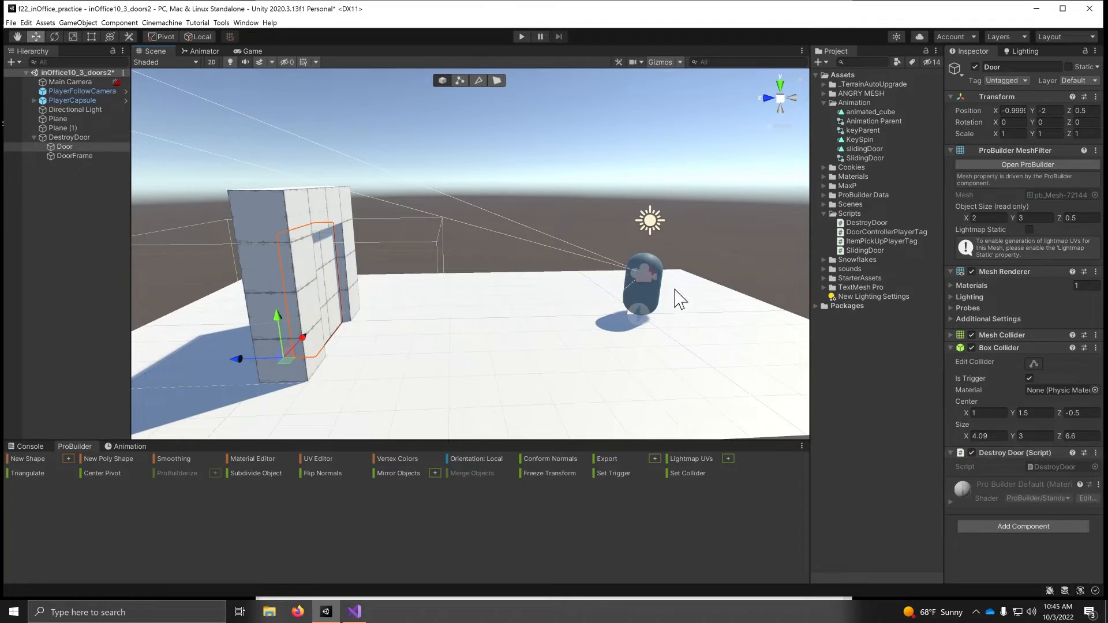
# Play the scene in an enlarged game view, walk the player toward the door and back to test the trigger, and stop playing.
pyautogui.click(521, 36)
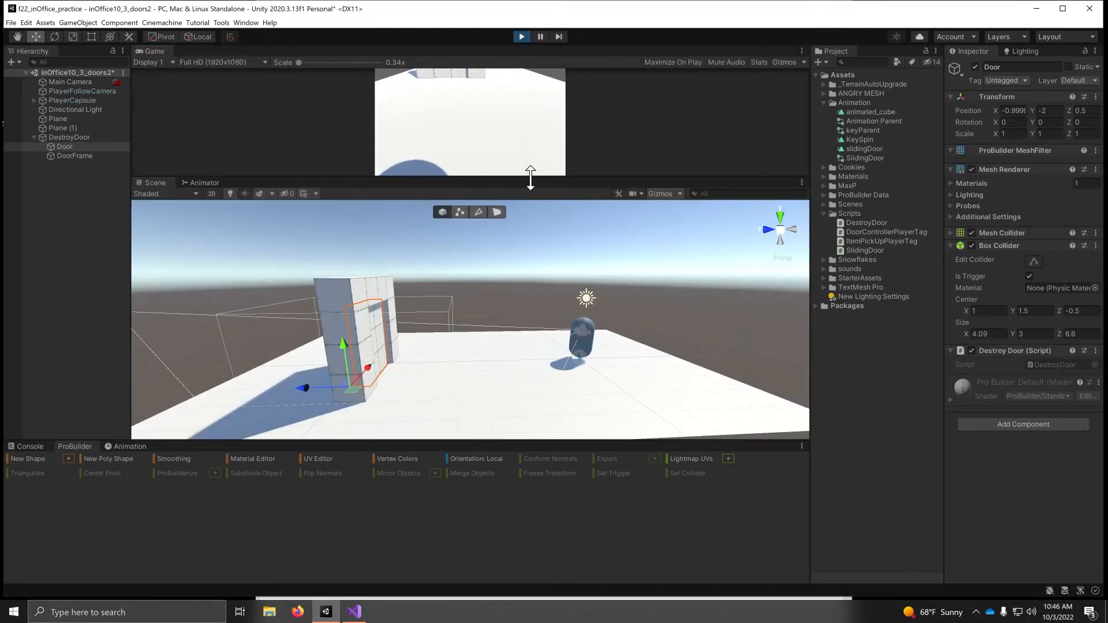
pyautogui.moveTo(529, 176); pyautogui.dragTo(522, 240)
pyautogui.click(492, 102)
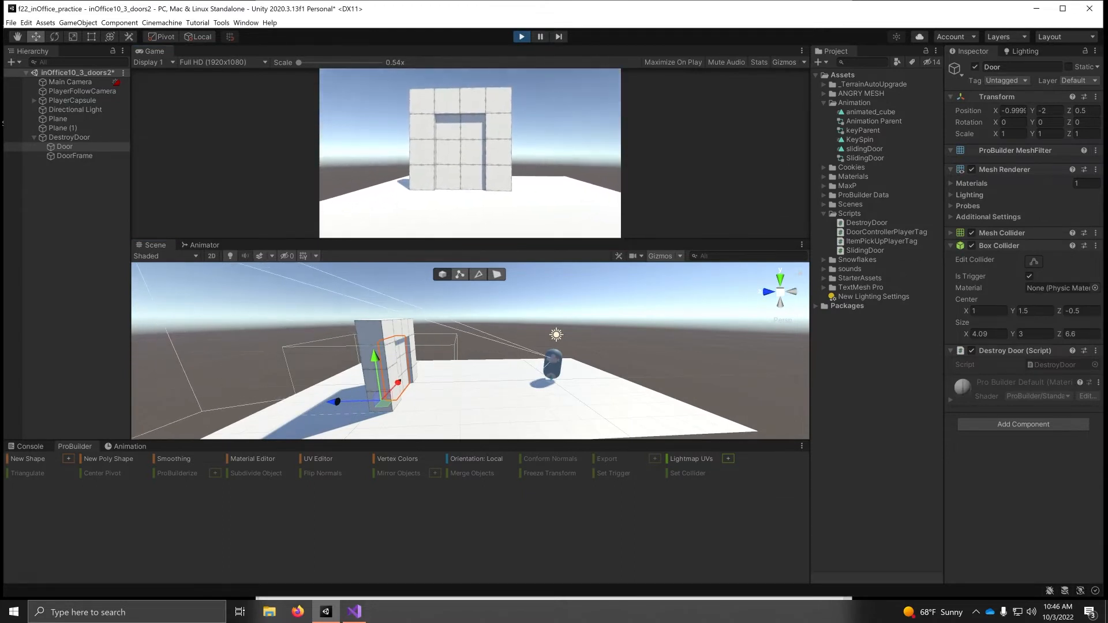
pyautogui.press('w')
pyautogui.press('w')
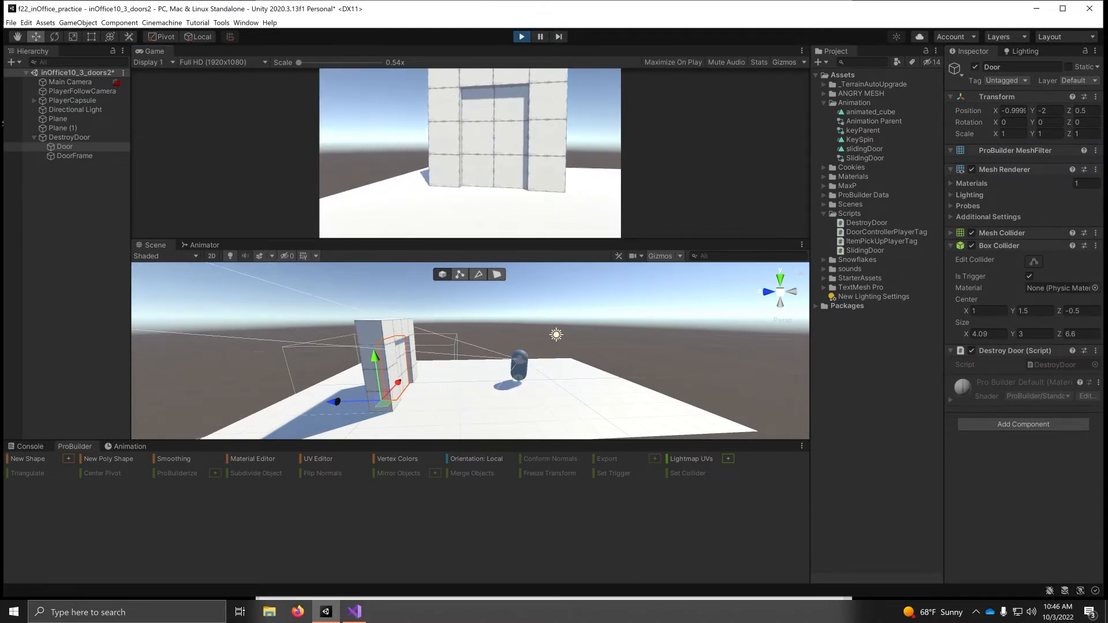
pyautogui.press('w')
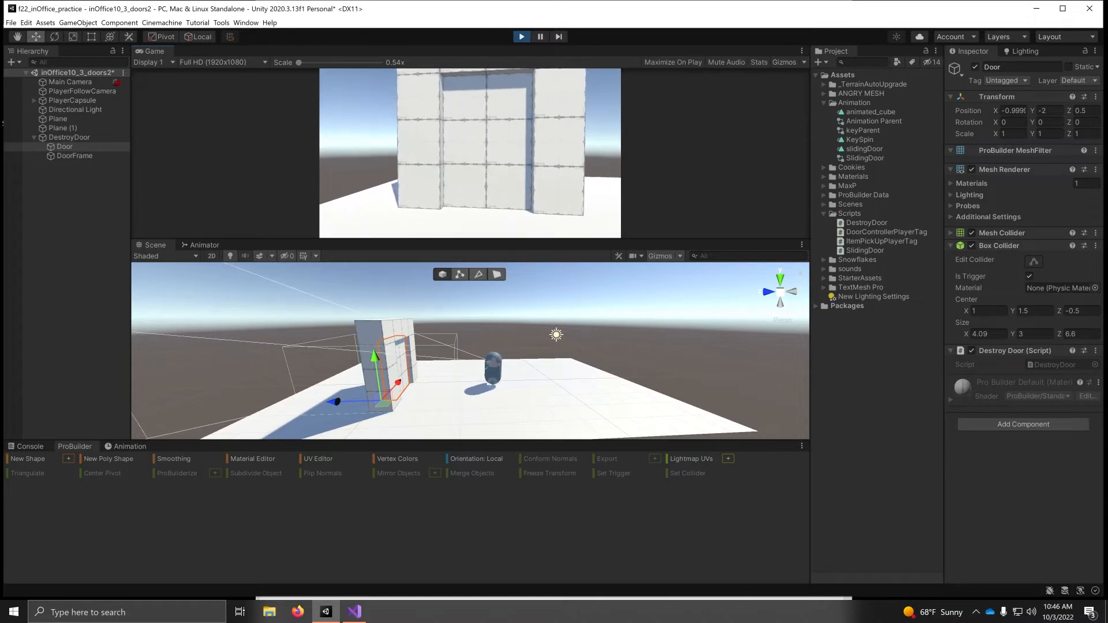
pyautogui.press('w')
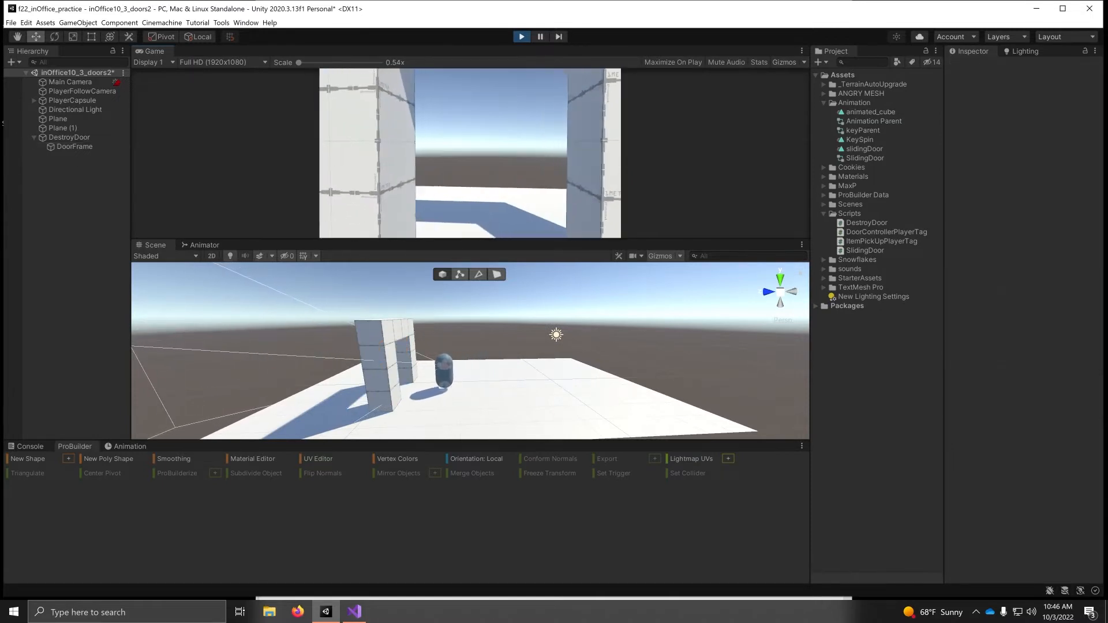
pyautogui.press('s')
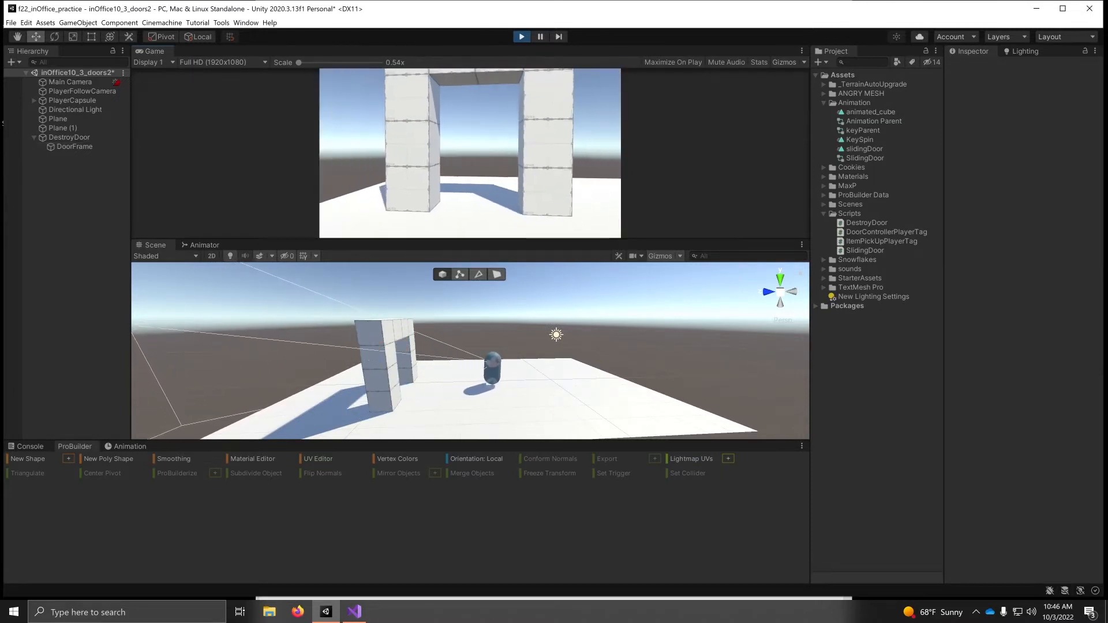
pyautogui.press('w')
pyautogui.press('w')
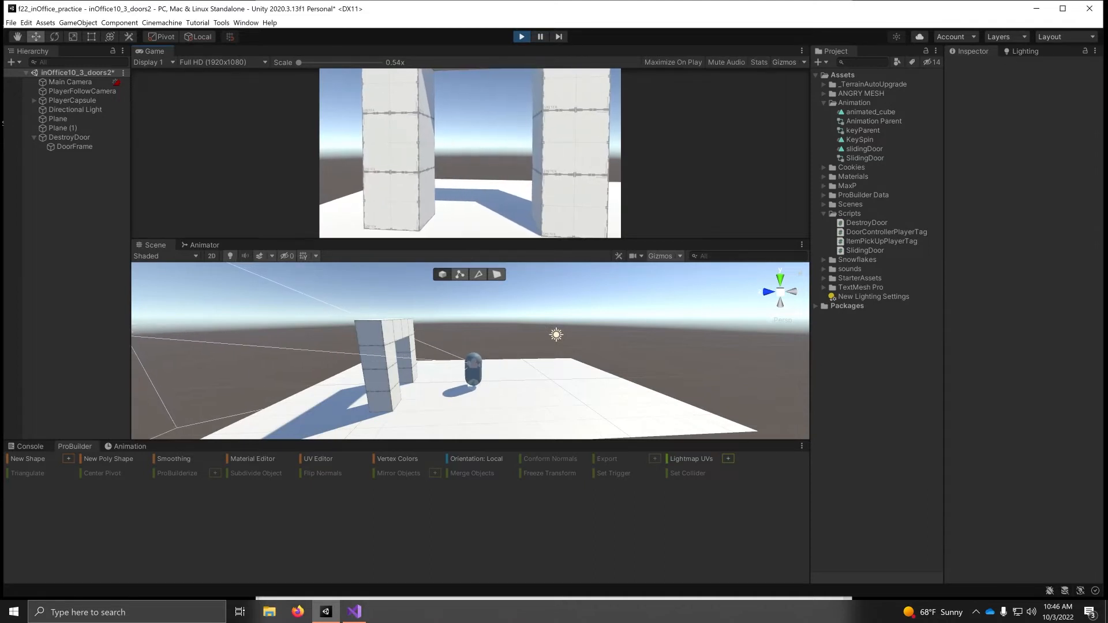
pyautogui.press('w')
pyautogui.press('w')
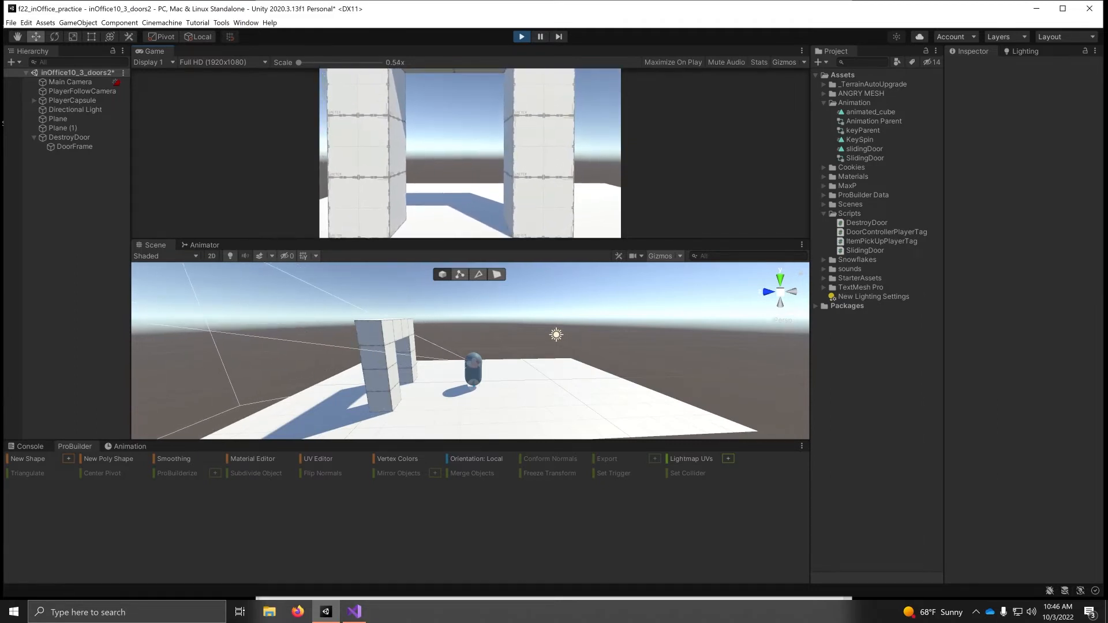
pyautogui.press('s')
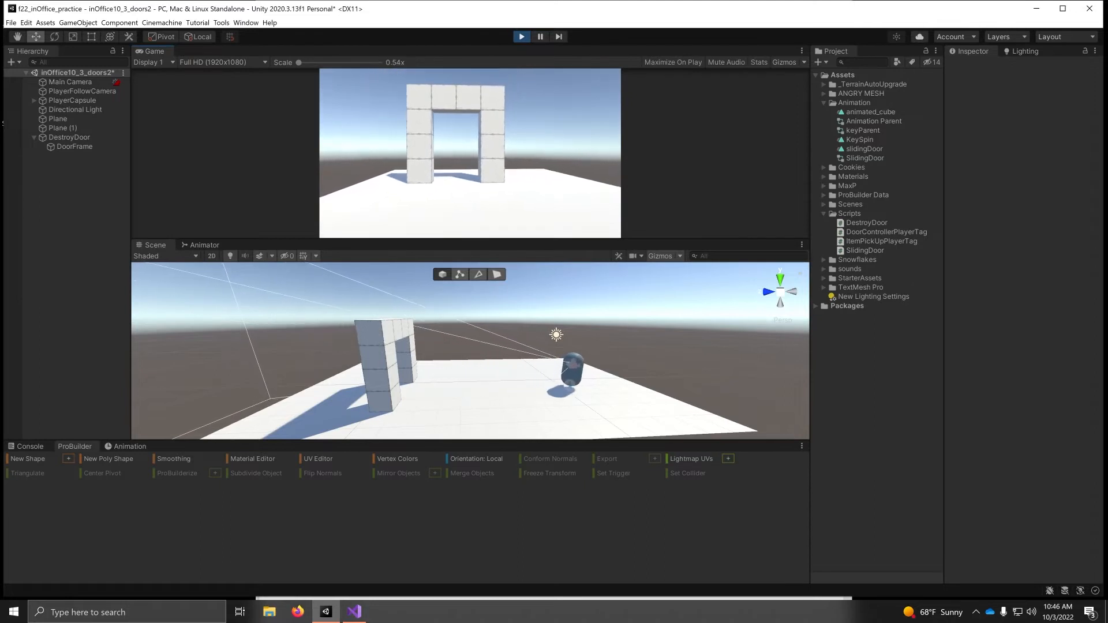
pyautogui.click(522, 36)
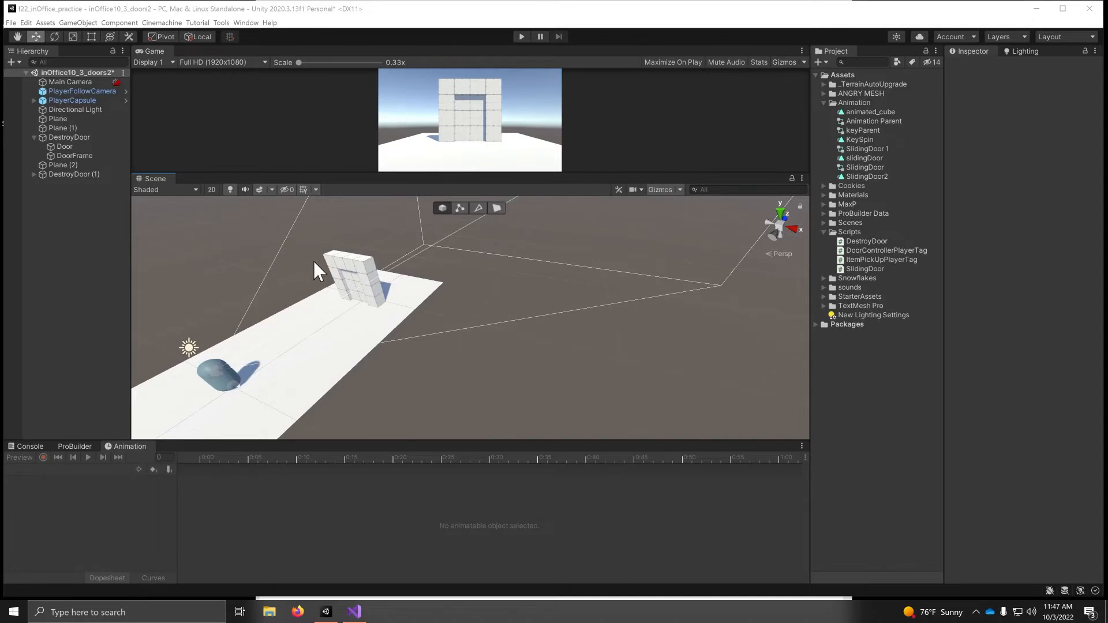
# Duplicate Plane, Plane (2) and DestroyDoor together, and move the copies along X beside the originals, with the door at about X 10.
pyautogui.scroll(-5, 485, 307)
pyautogui.keyDown('alt'); pyautogui.moveTo(497, 371); pyautogui.dragTo(387, 364); pyautogui.keyUp('alt')
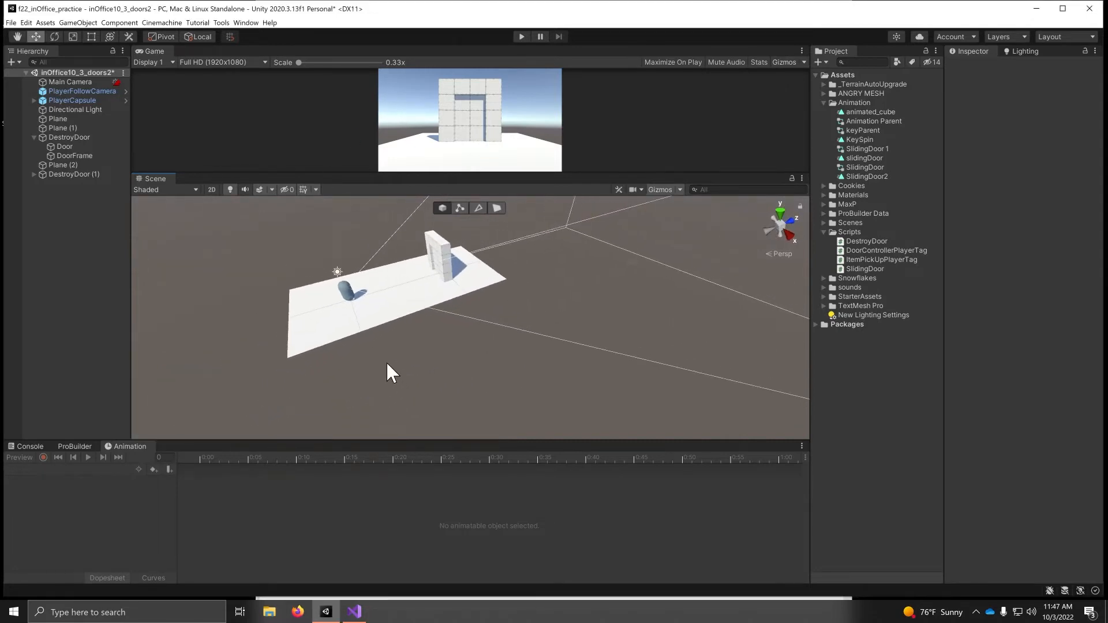
pyautogui.click(353, 332)
pyautogui.keyDown('shift'); pyautogui.click(443, 299); pyautogui.keyUp('shift')
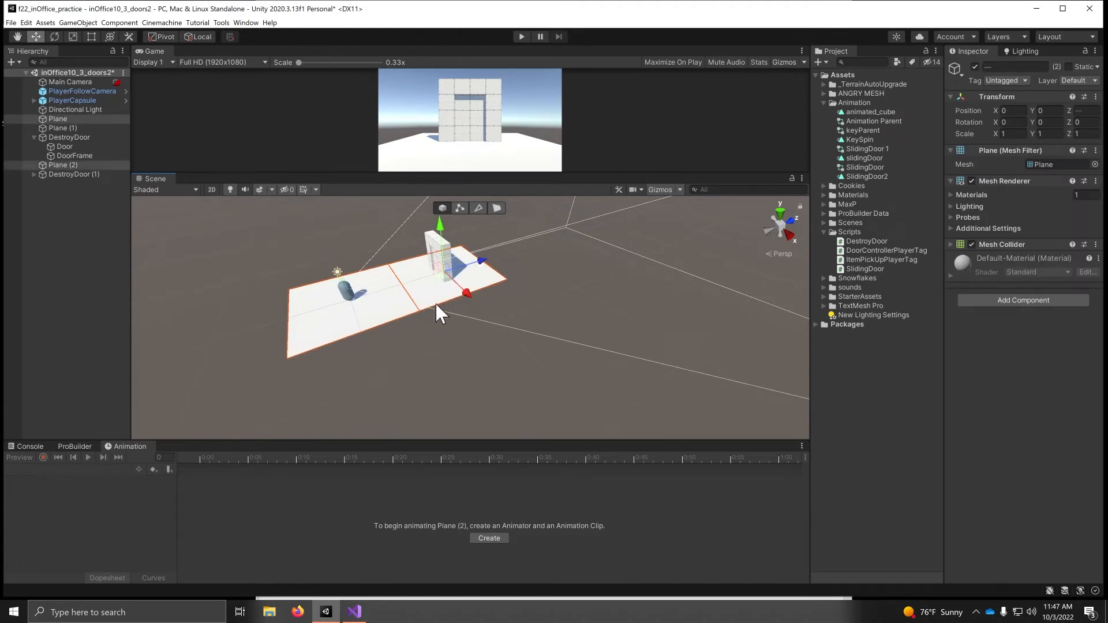
pyautogui.keyDown('ctrl'); pyautogui.click(64, 137); pyautogui.keyUp('ctrl')
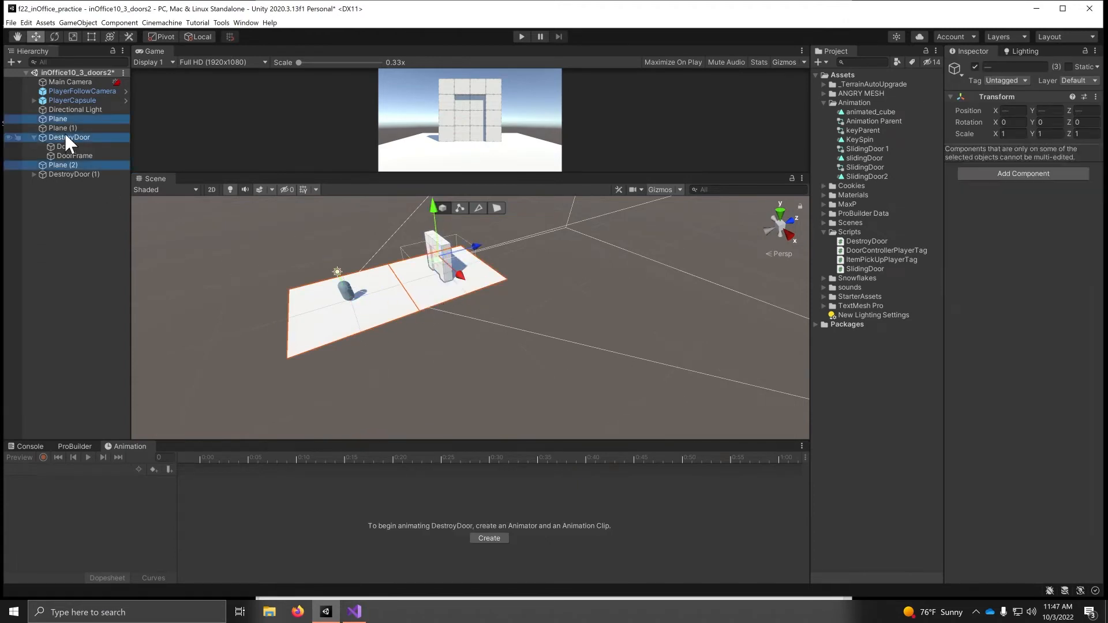
pyautogui.keyDown('alt'); pyautogui.moveTo(208, 351); pyautogui.dragTo(310, 375); pyautogui.keyUp('alt')
pyautogui.hotkey('ctrl', 'd')
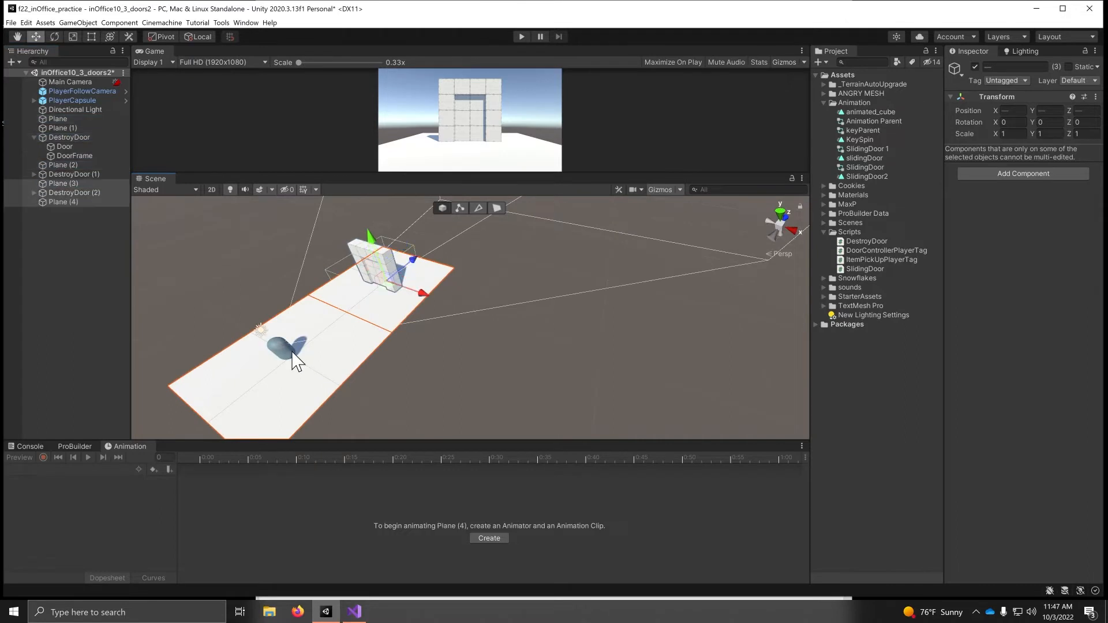
pyautogui.keyDown('alt'); pyautogui.moveTo(409, 368); pyautogui.dragTo(460, 345); pyautogui.keyUp('alt')
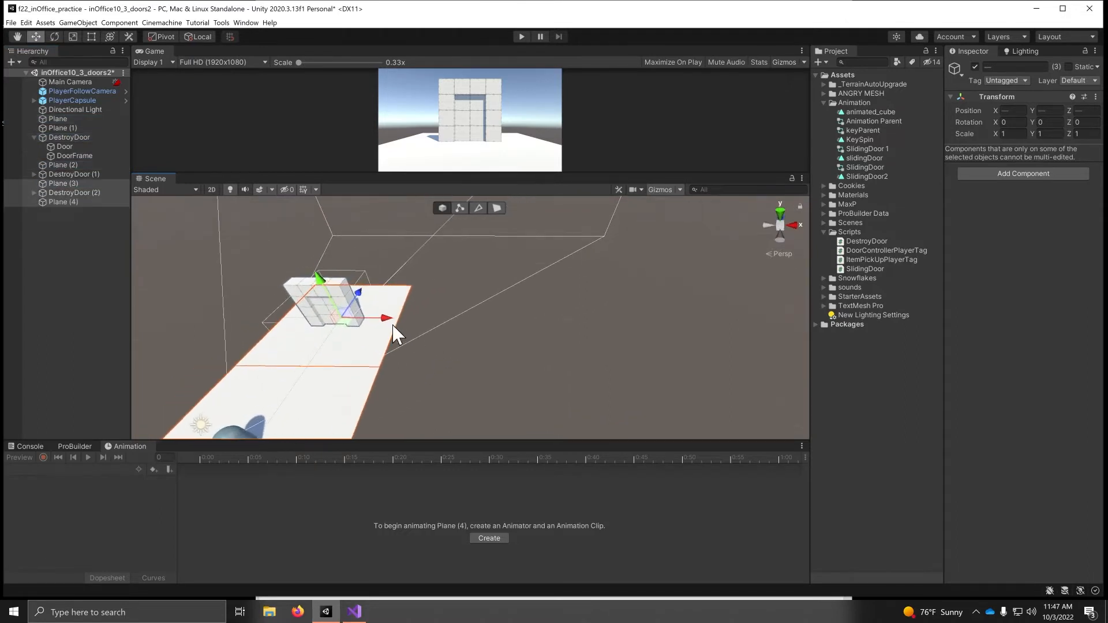
pyautogui.moveTo(386, 318); pyautogui.dragTo(495, 341)
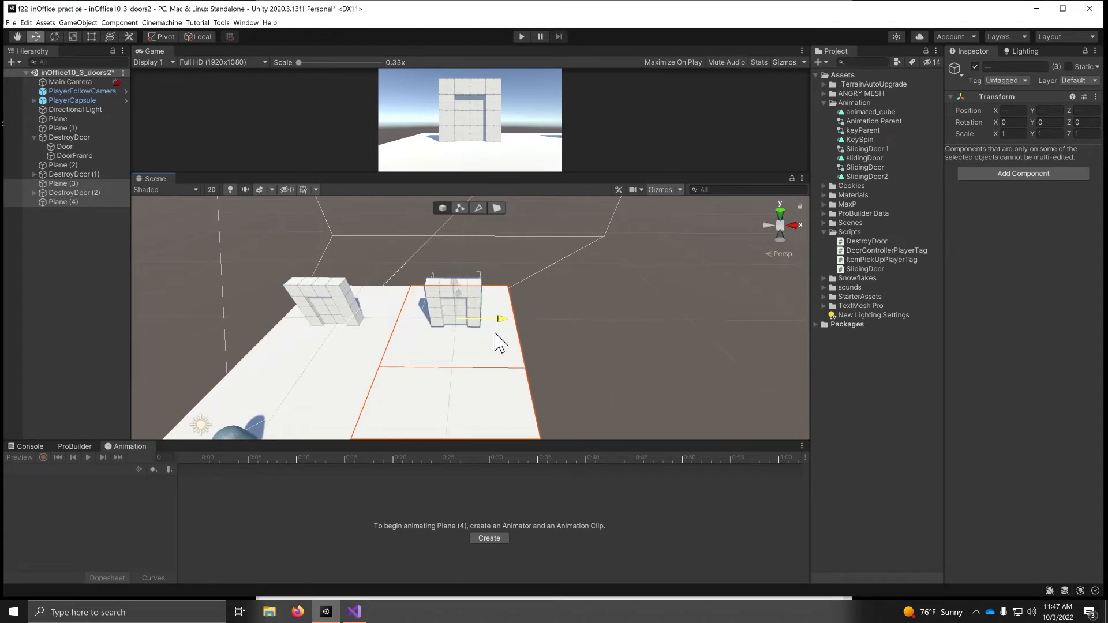
pyautogui.click(604, 322)
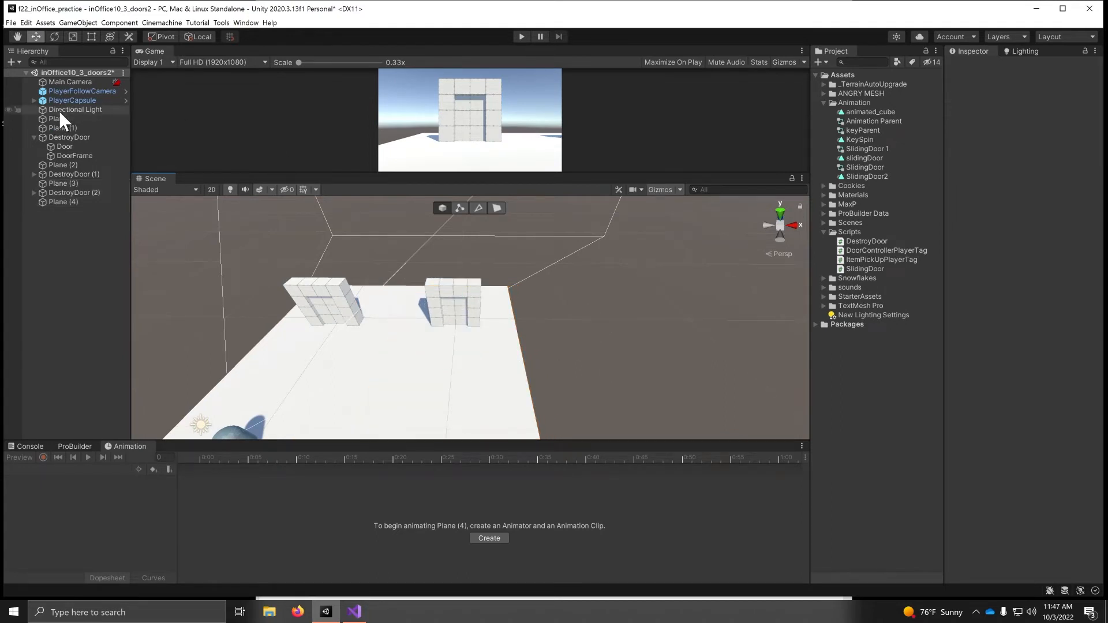
# Rename the duplicated DestroyDoor (2) object as SlidingDoor.
pyautogui.click(61, 193)
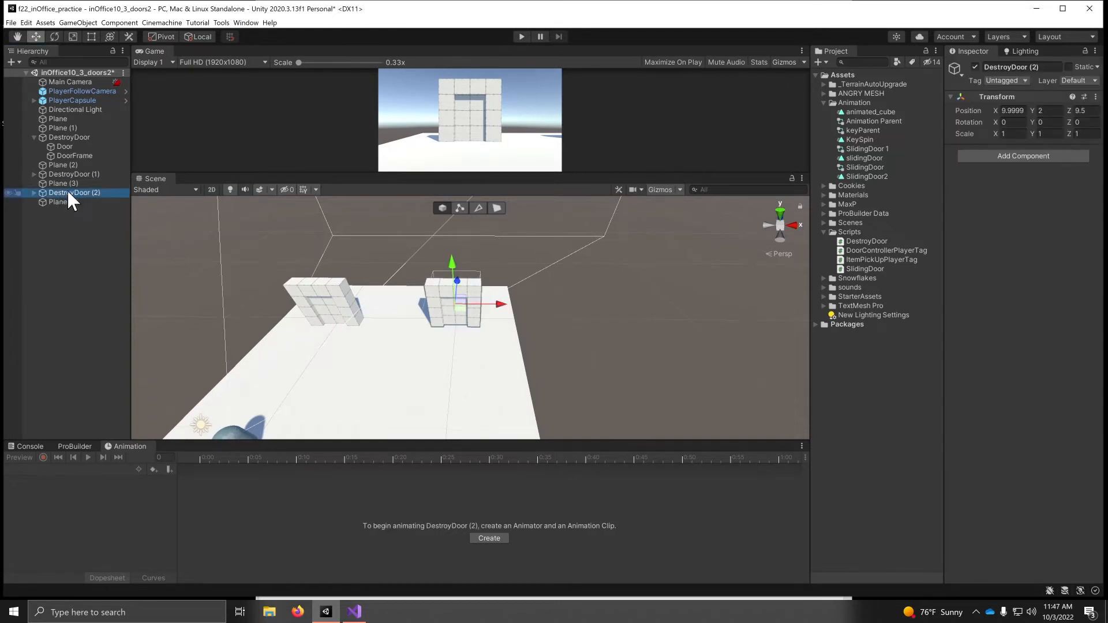
pyautogui.rightClick(82, 191)
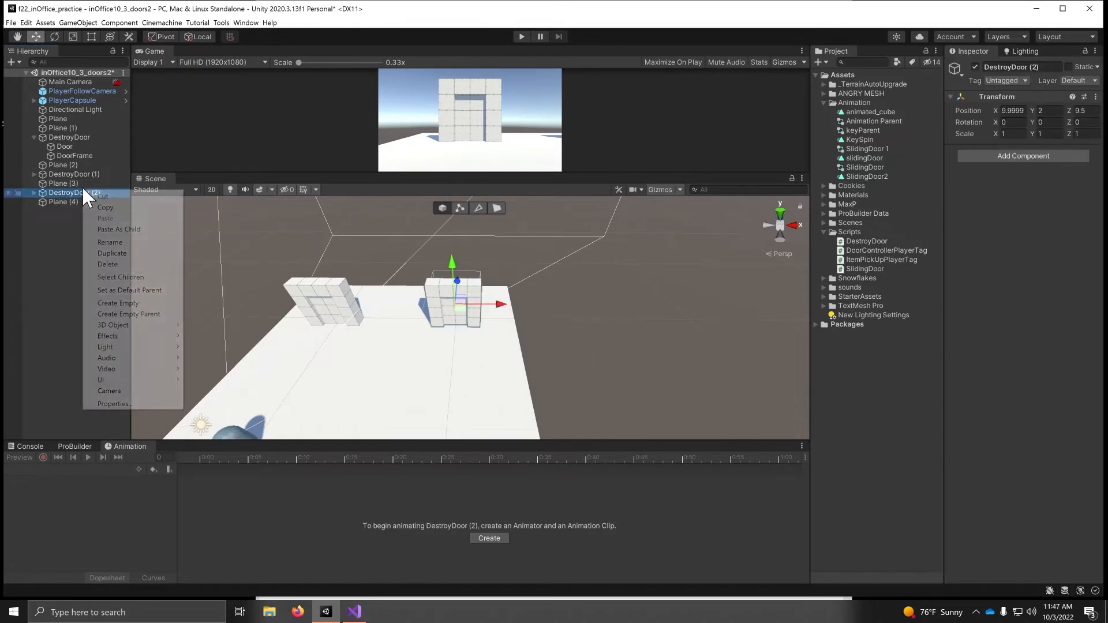
pyautogui.click(110, 242)
pyautogui.write('Sl')
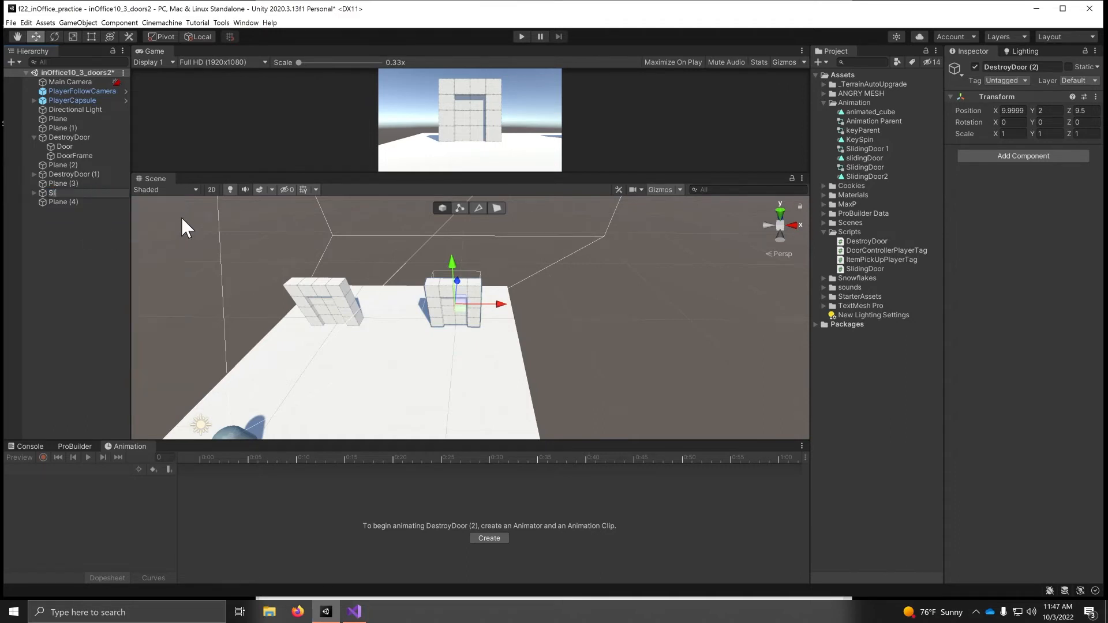
pyautogui.write('idingDoor')
pyautogui.press('Return')
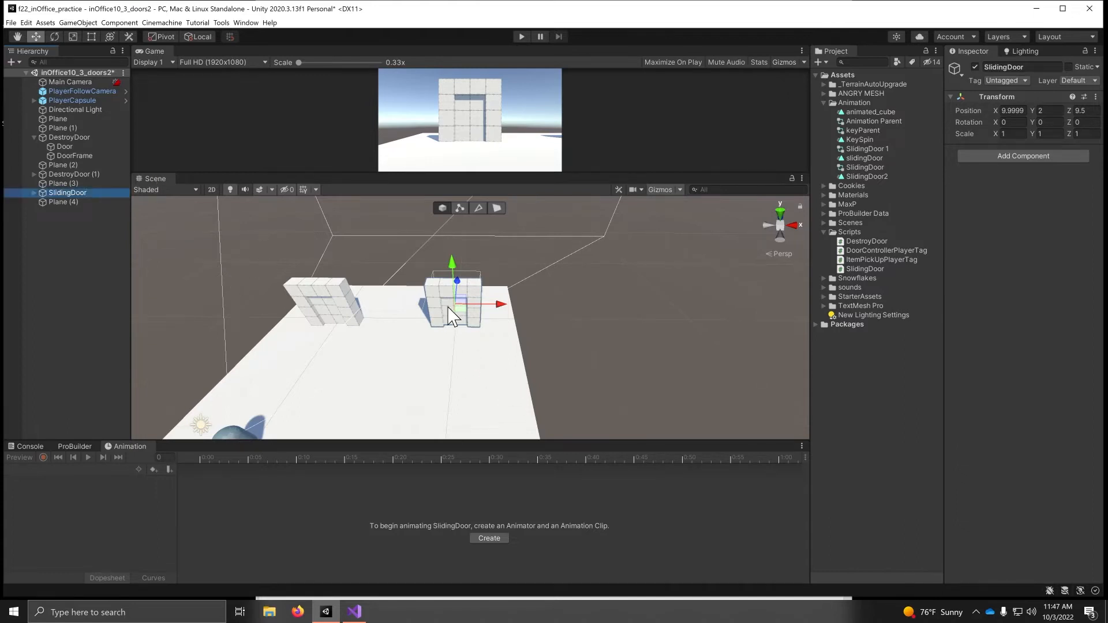
# Remove the Box Collider and the Destroy Door script from the Door inside SlidingDoor.
pyautogui.scroll(3, 461, 338)
pyautogui.scroll(5, 456, 340)
pyautogui.click(438, 328)
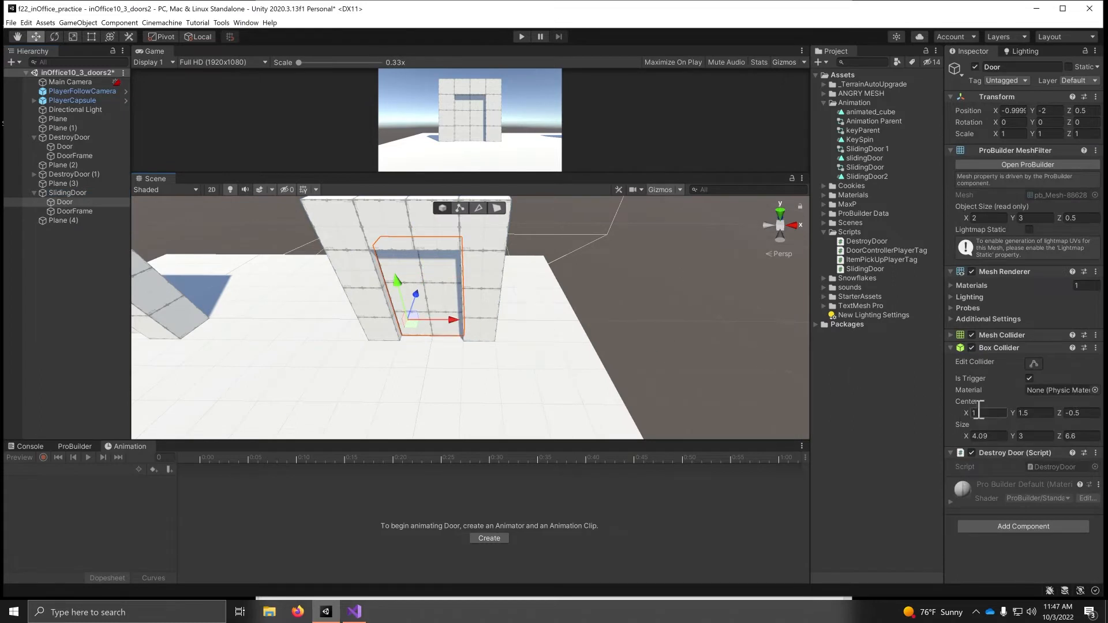
pyautogui.rightClick(1012, 348)
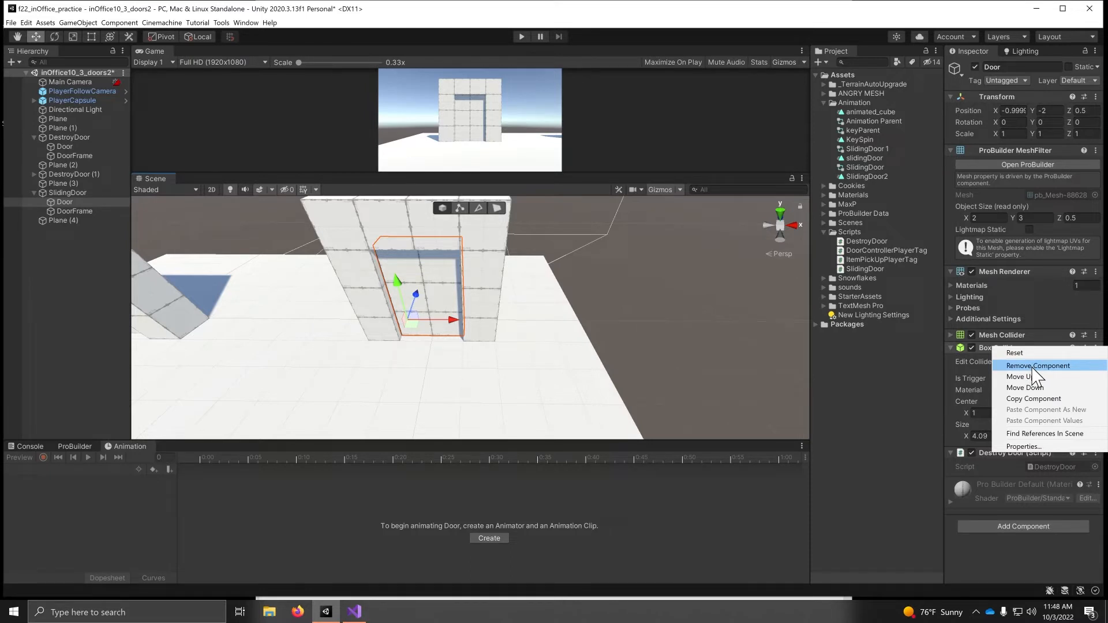
pyautogui.click(1031, 368)
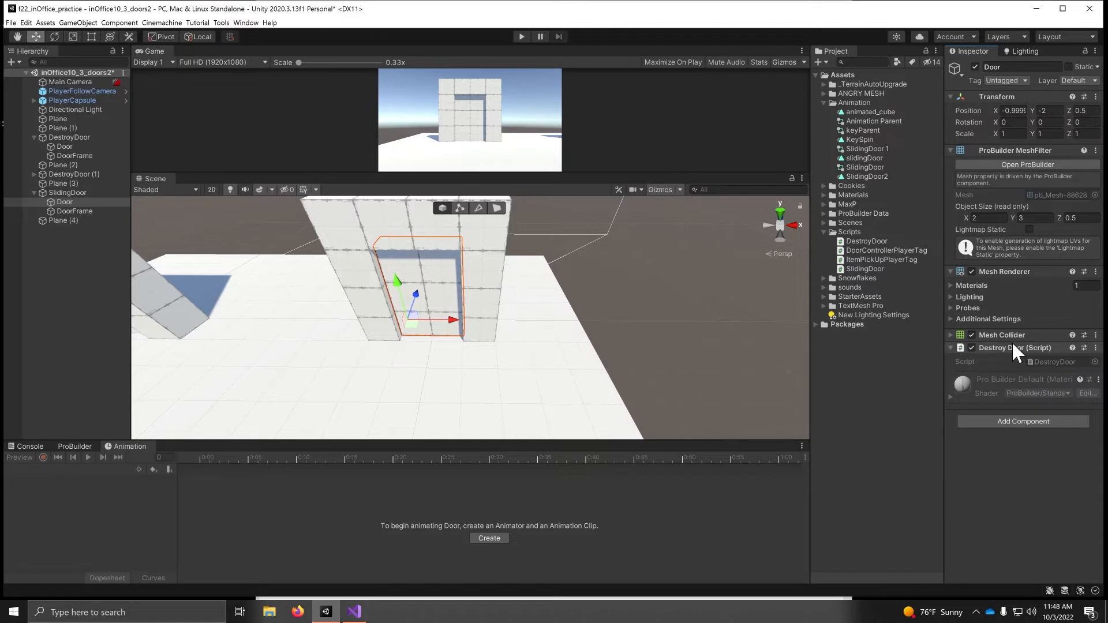
pyautogui.rightClick(1008, 347)
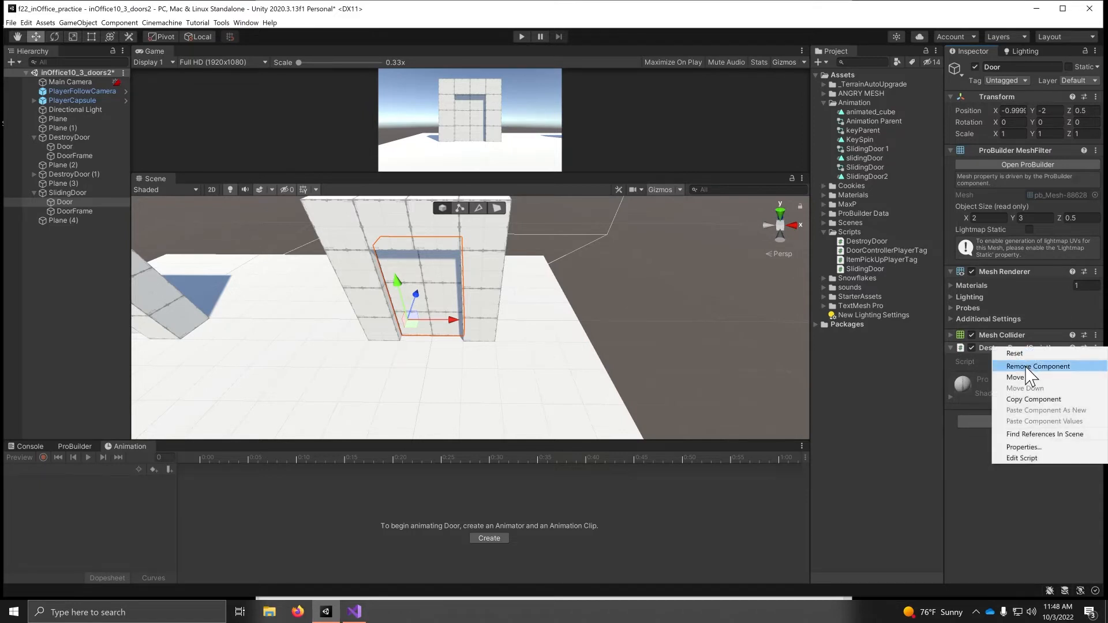
pyautogui.click(1024, 367)
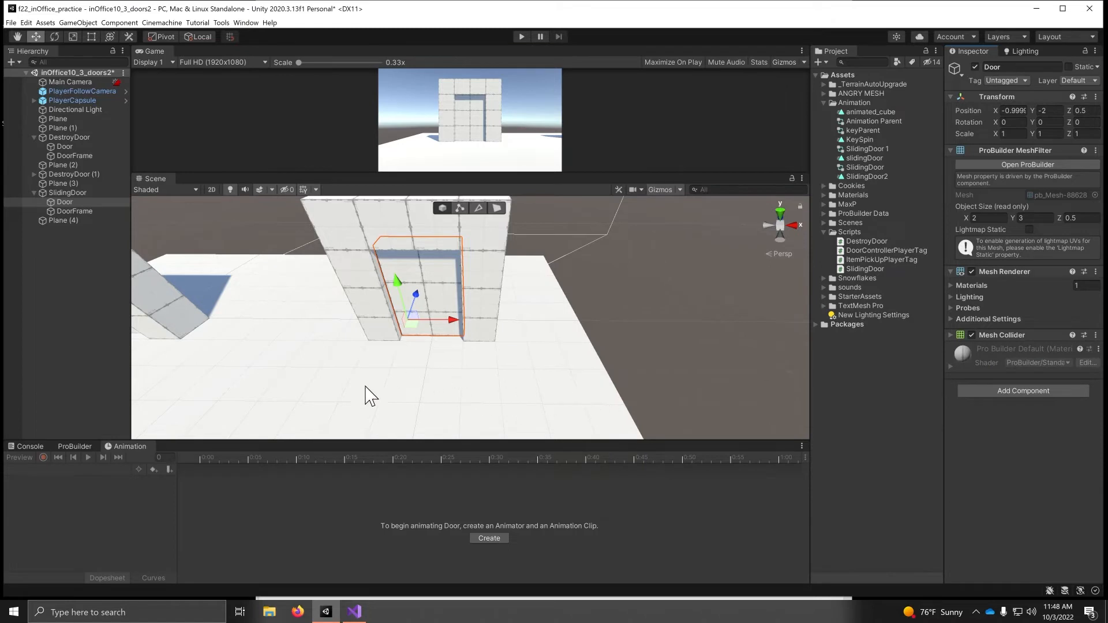
# Create an animation clip named SlidingDoor3 for the SlidingDoor parent object and save it in the Assets Animation folder.
pyautogui.keyDown('alt'); pyautogui.moveTo(365, 387); pyautogui.dragTo(419, 342); pyautogui.keyUp('alt')
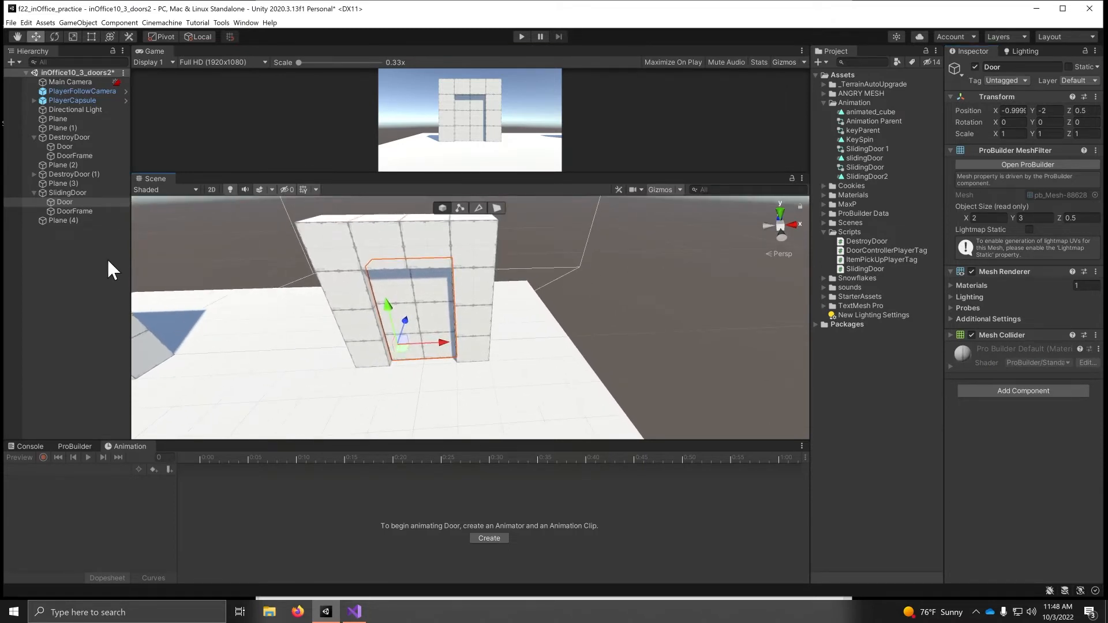
pyautogui.click(67, 193)
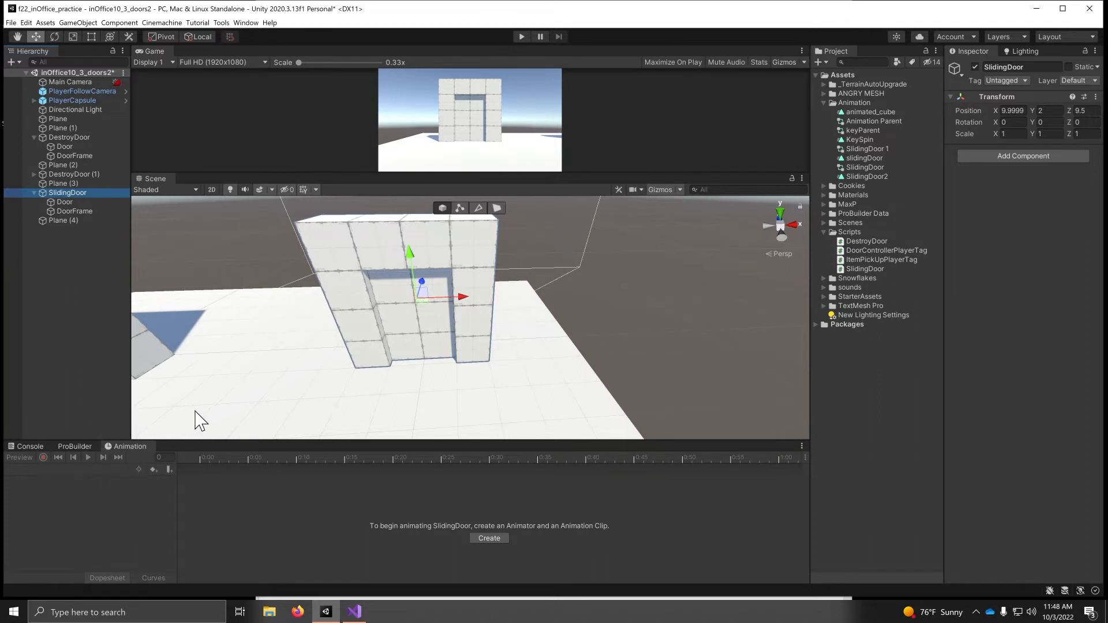
pyautogui.click(246, 22)
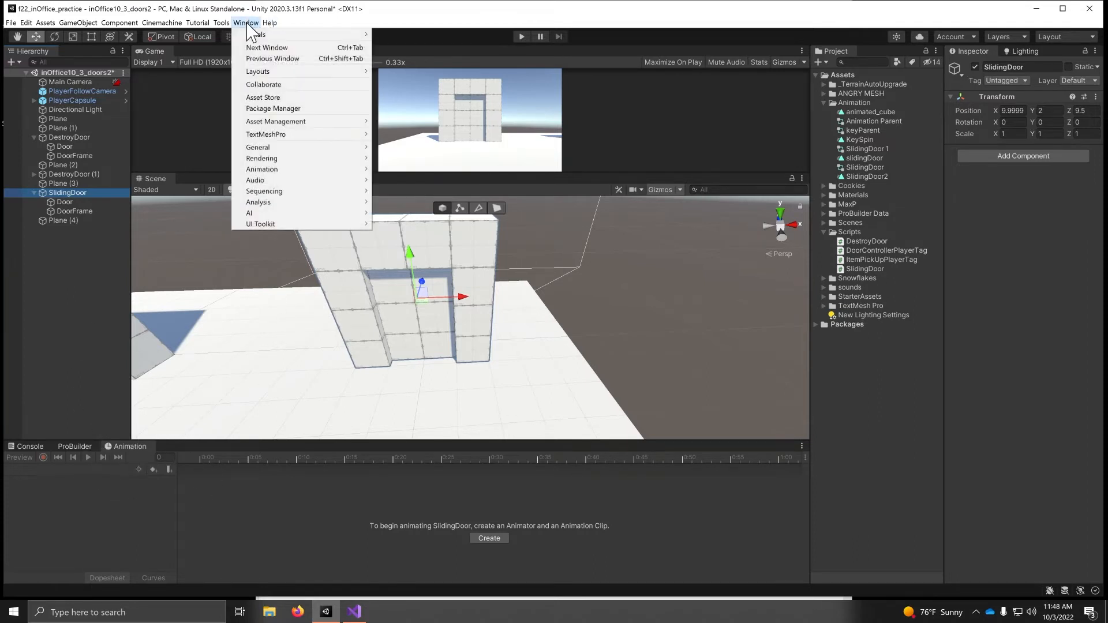
pyautogui.moveTo(264, 172)
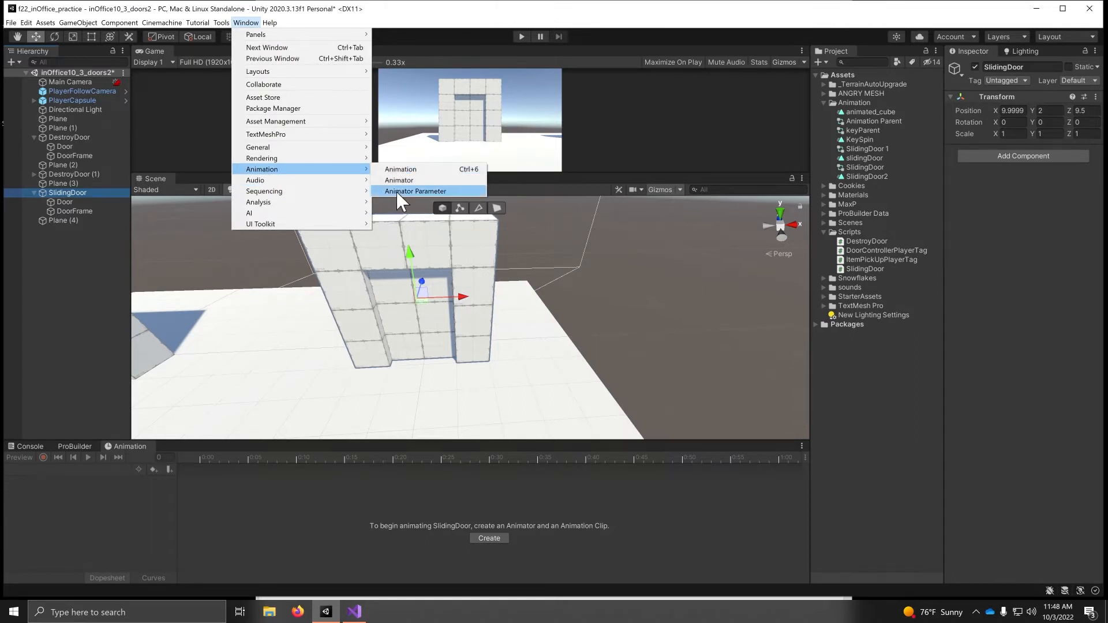
pyautogui.click(257, 541)
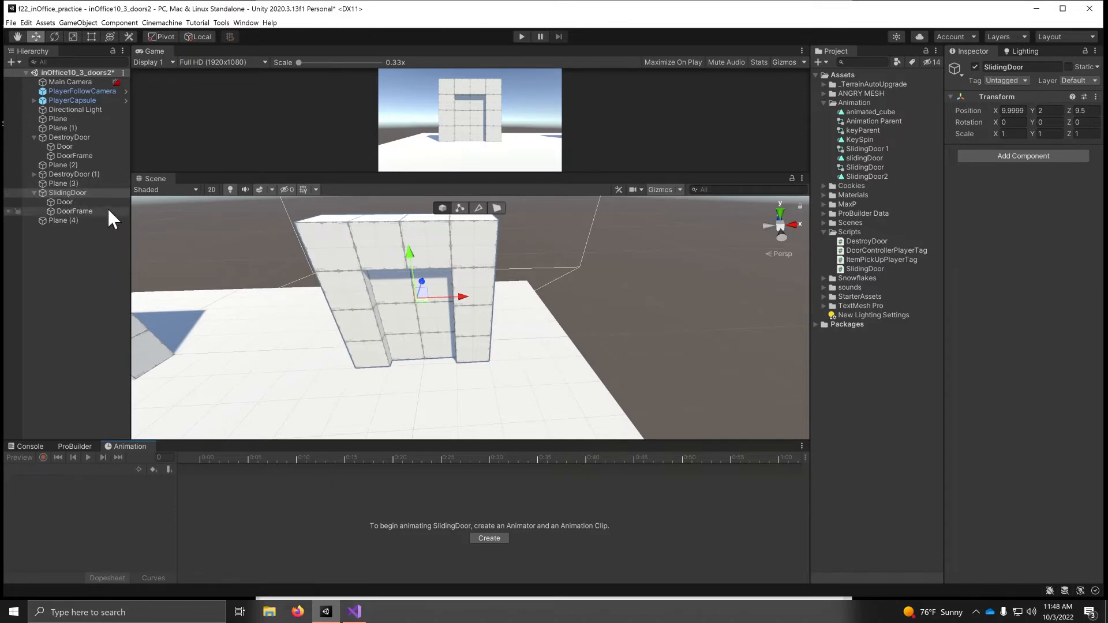
pyautogui.click(489, 539)
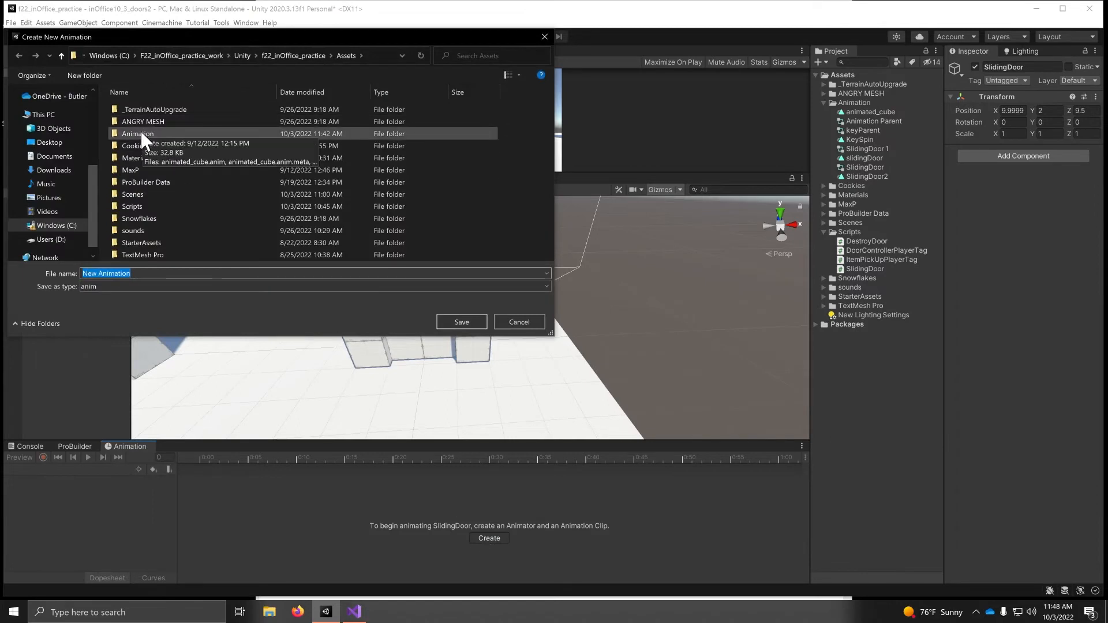
pyautogui.doubleClick(139, 131)
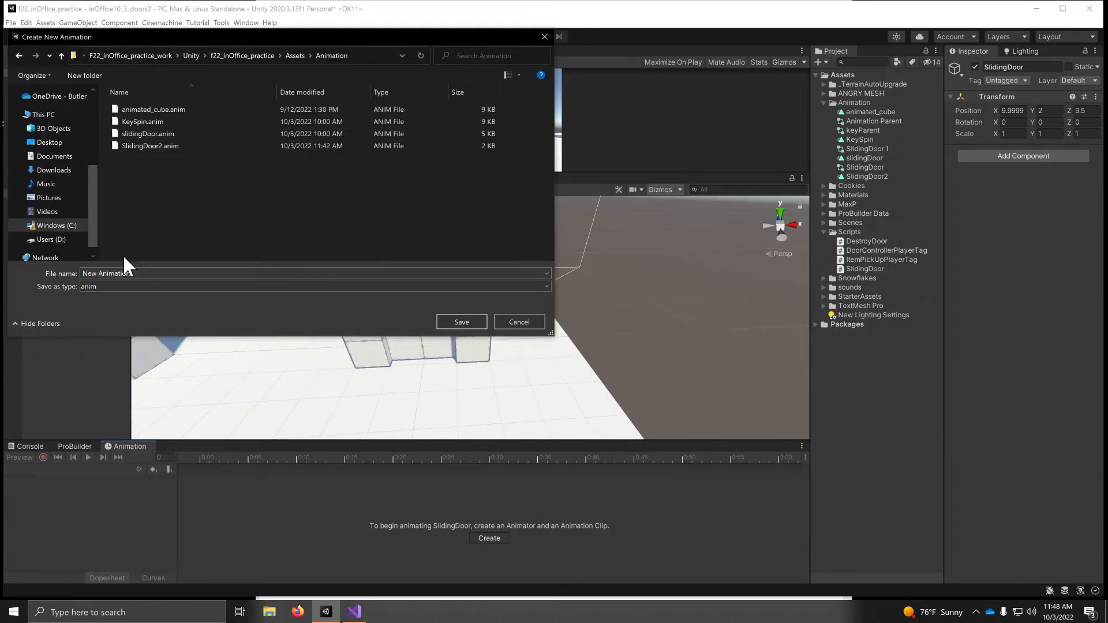
pyautogui.click(149, 272)
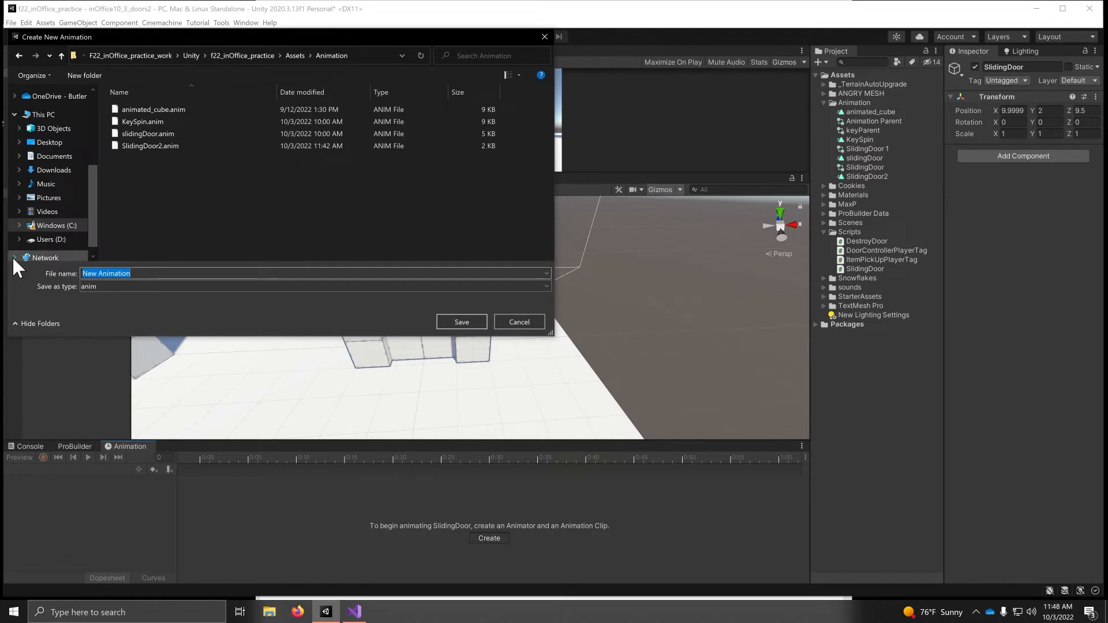
pyautogui.write('SlidwingDoor2')
pyautogui.click(94, 274)
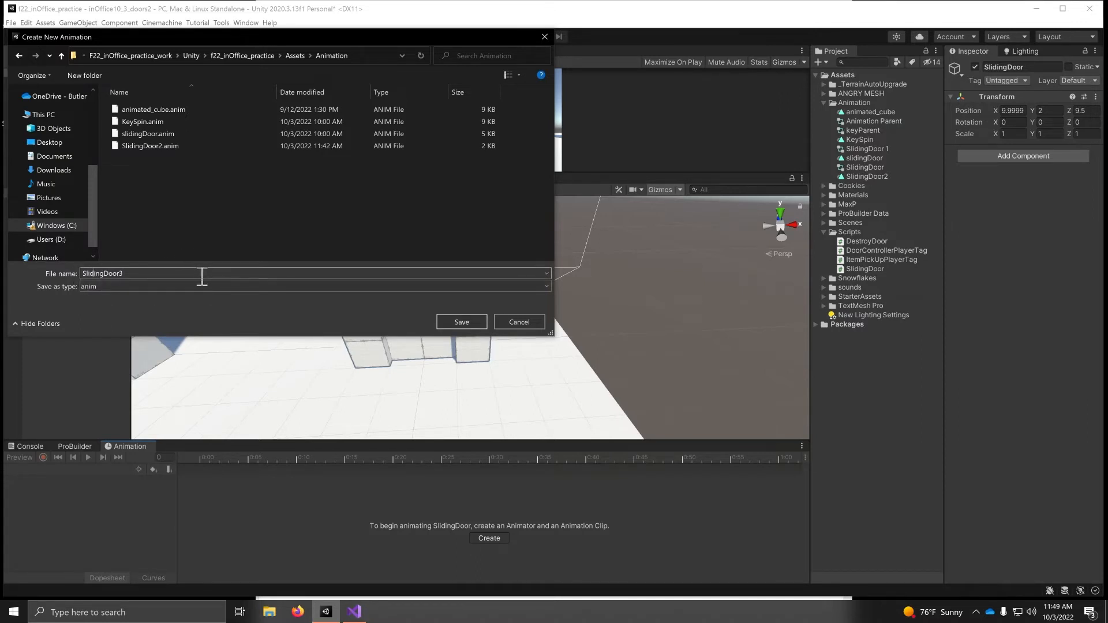
pyautogui.press('Return')
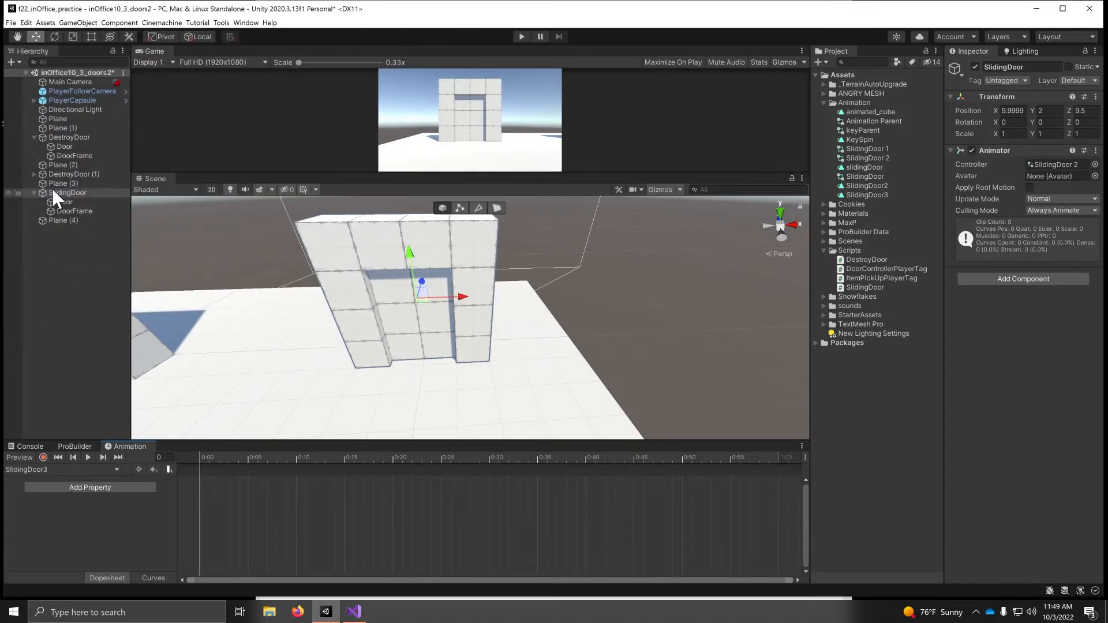
# Add the Door child's Transform Position property to the SlidingDoor3 clip.
pyautogui.click(85, 487)
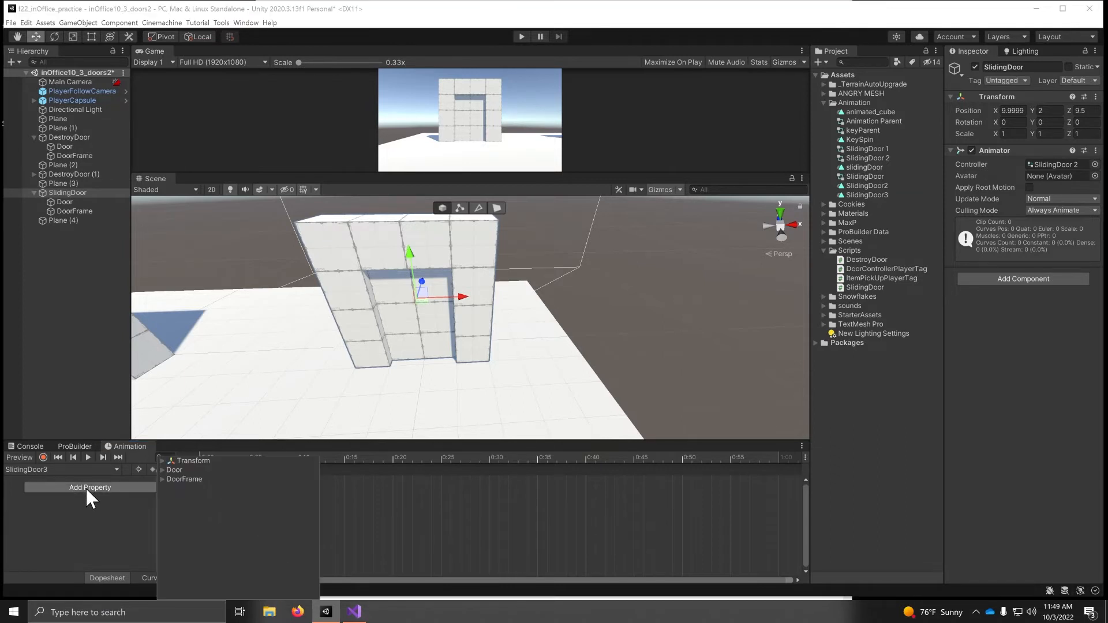
pyautogui.click(161, 470)
pyautogui.click(165, 488)
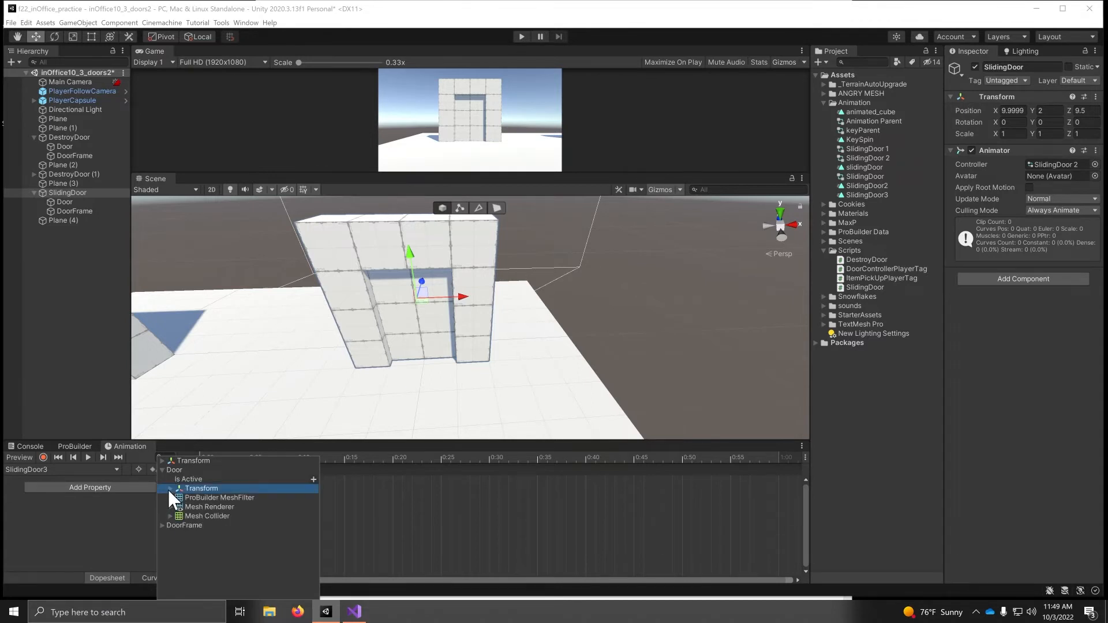
pyautogui.click(168, 489)
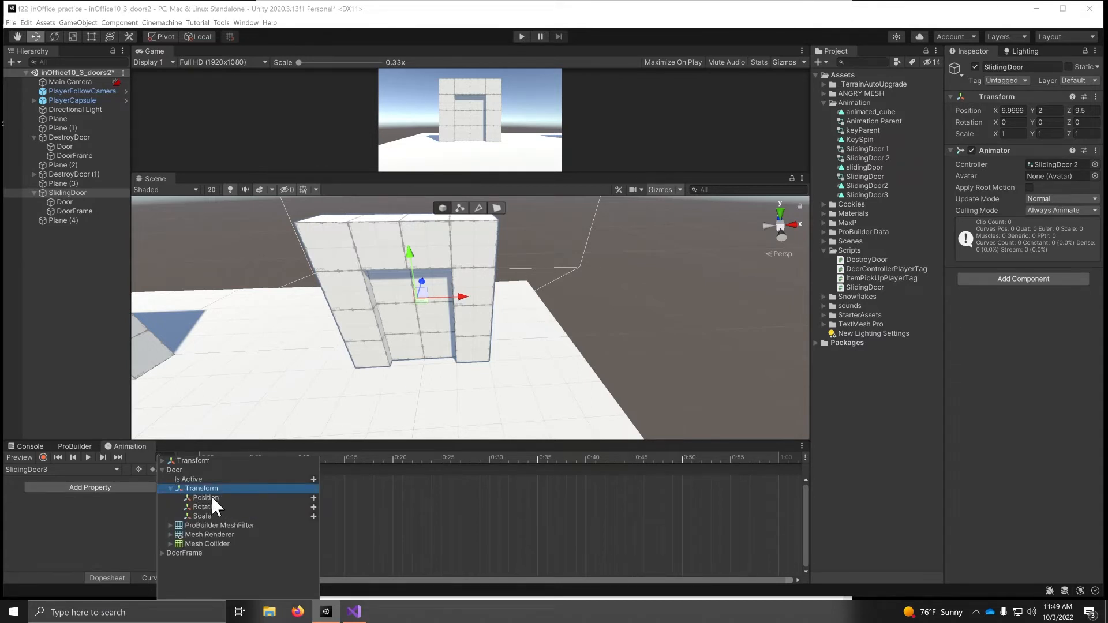
pyautogui.click(313, 498)
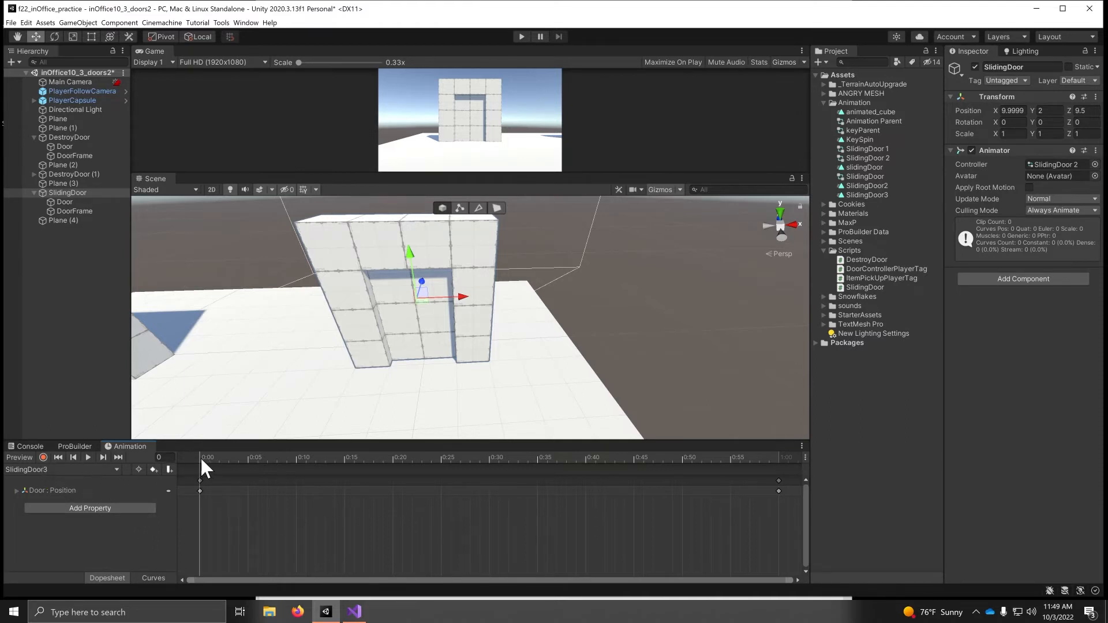
# Record a frame 60 keyframe with the Door slid along X to about 1, scrub back to frame 0 and stop recording.
pyautogui.moveTo(199, 457); pyautogui.dragTo(781, 458)
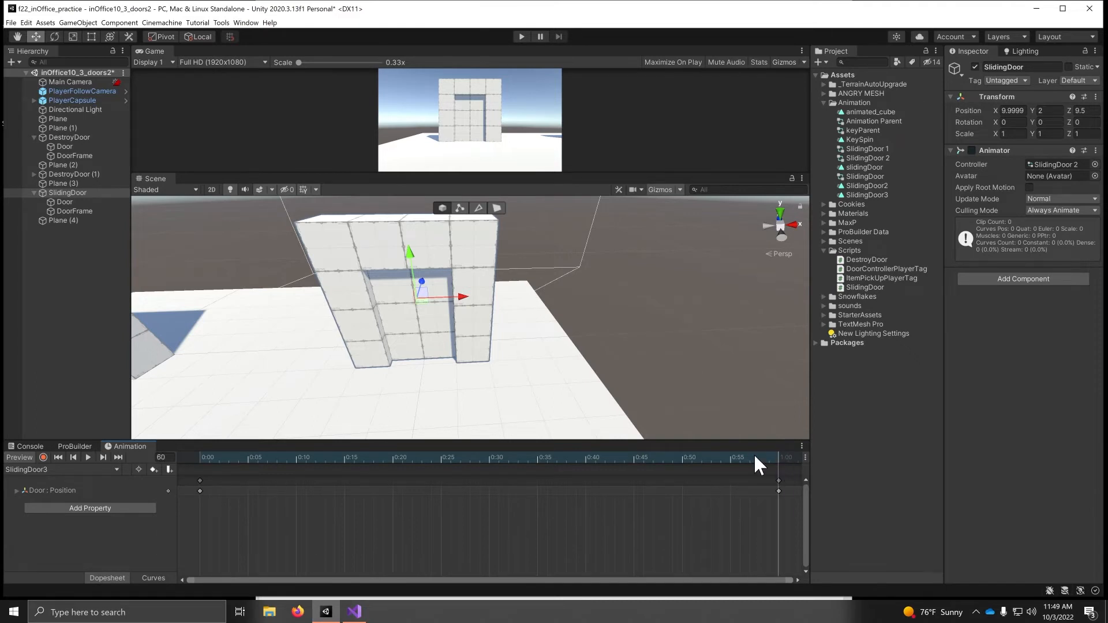
pyautogui.click(43, 455)
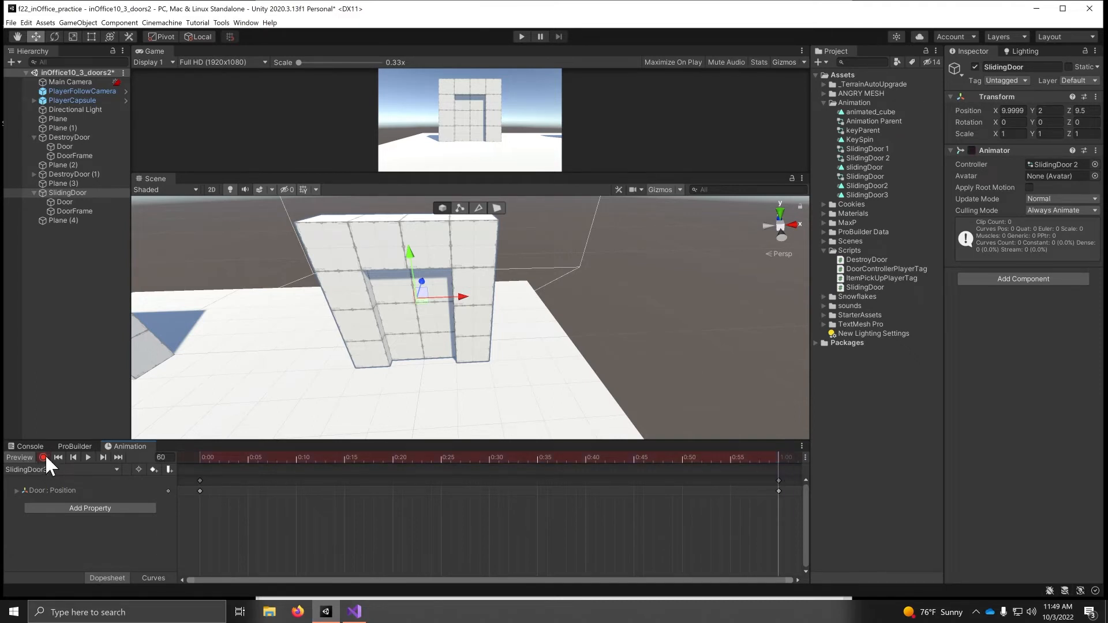
pyautogui.click(70, 201)
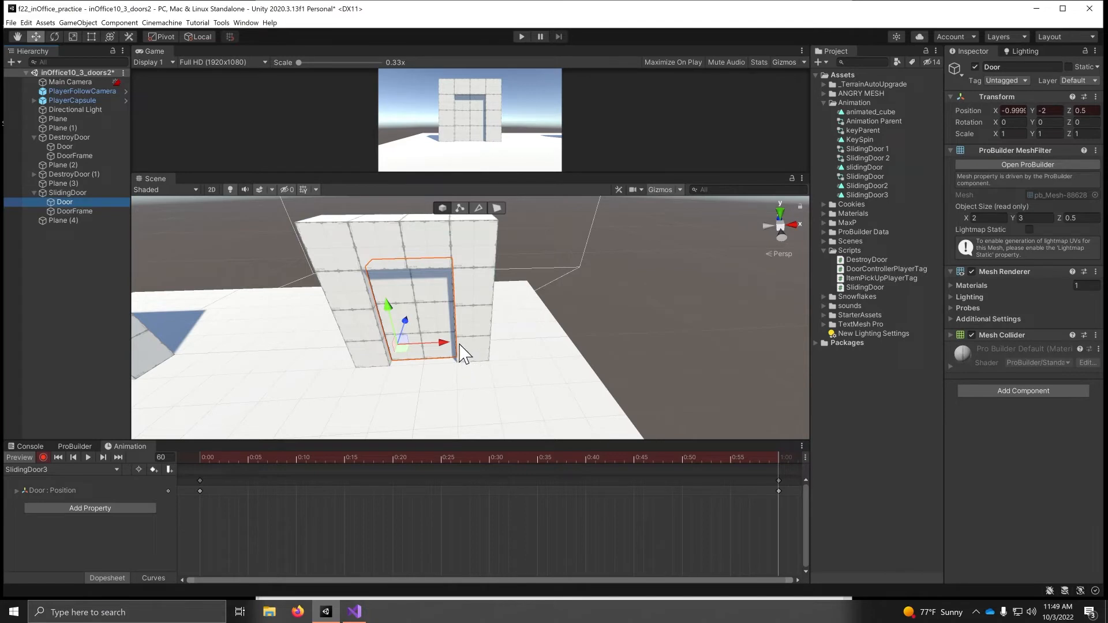
pyautogui.moveTo(448, 348); pyautogui.dragTo(503, 341)
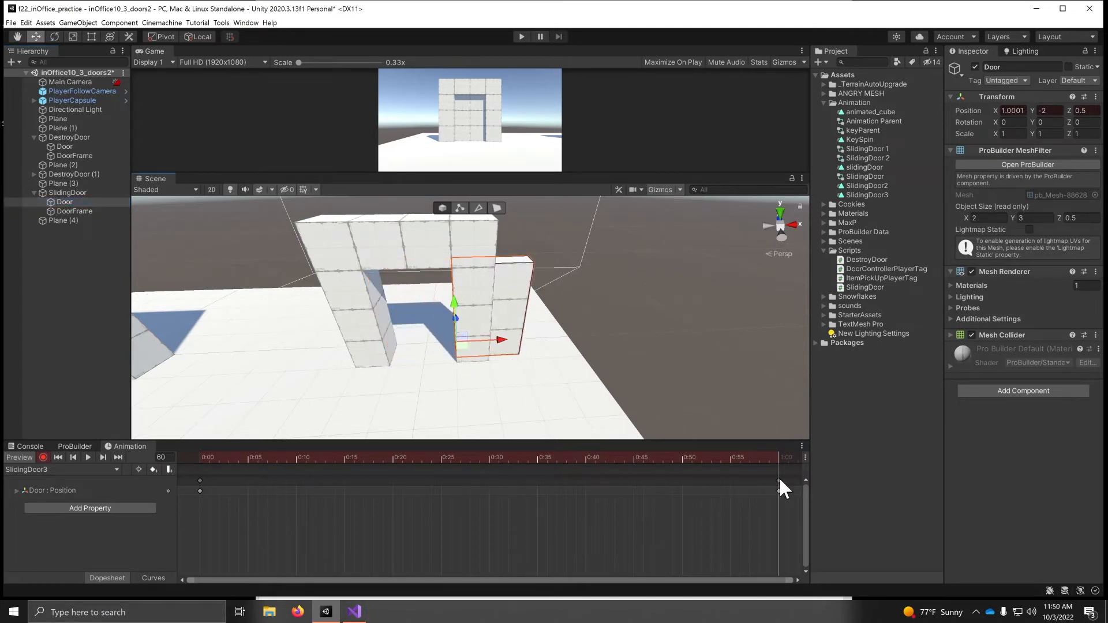
pyautogui.moveTo(780, 462); pyautogui.dragTo(392, 462)
pyautogui.moveTo(460, 472); pyautogui.dragTo(171, 454)
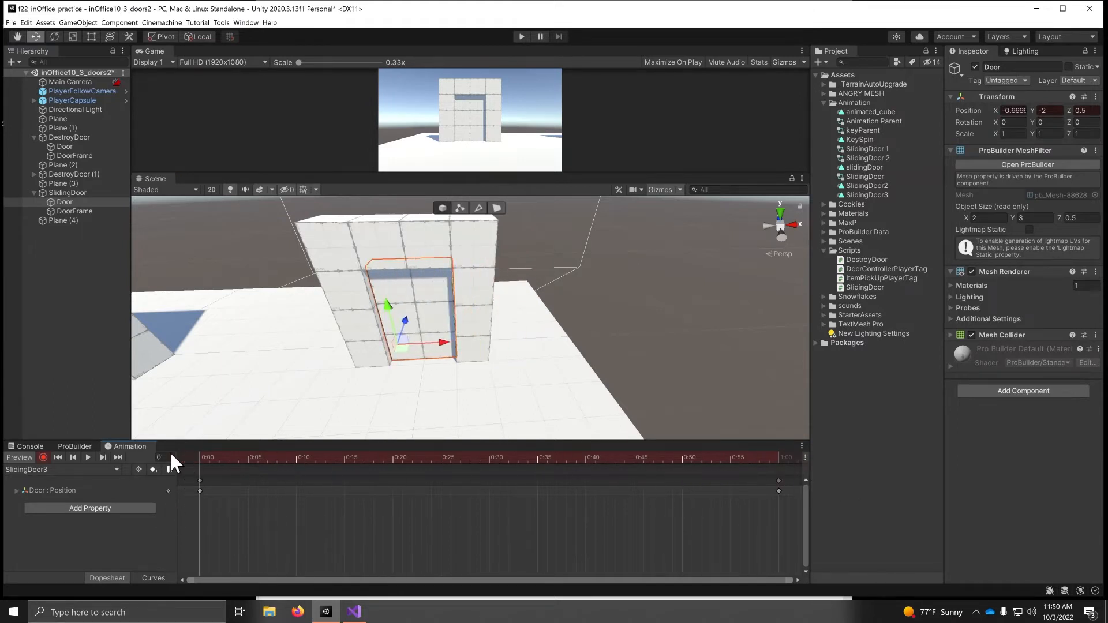
pyautogui.click(40, 456)
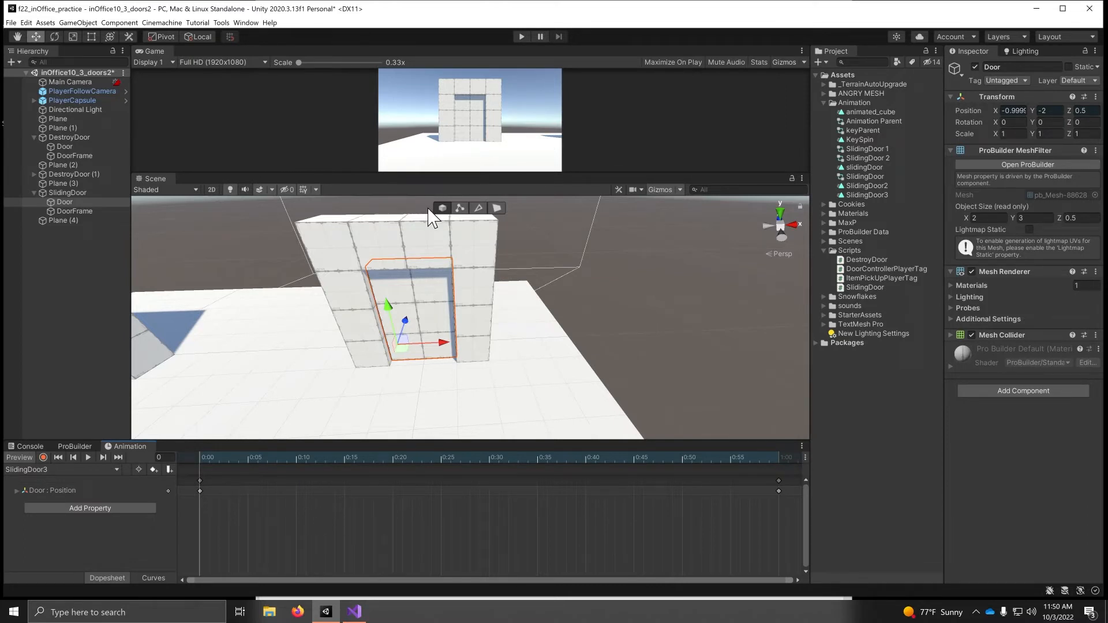
# Play the scene to check the door's sliding animation and stop playing.
pyautogui.click(517, 35)
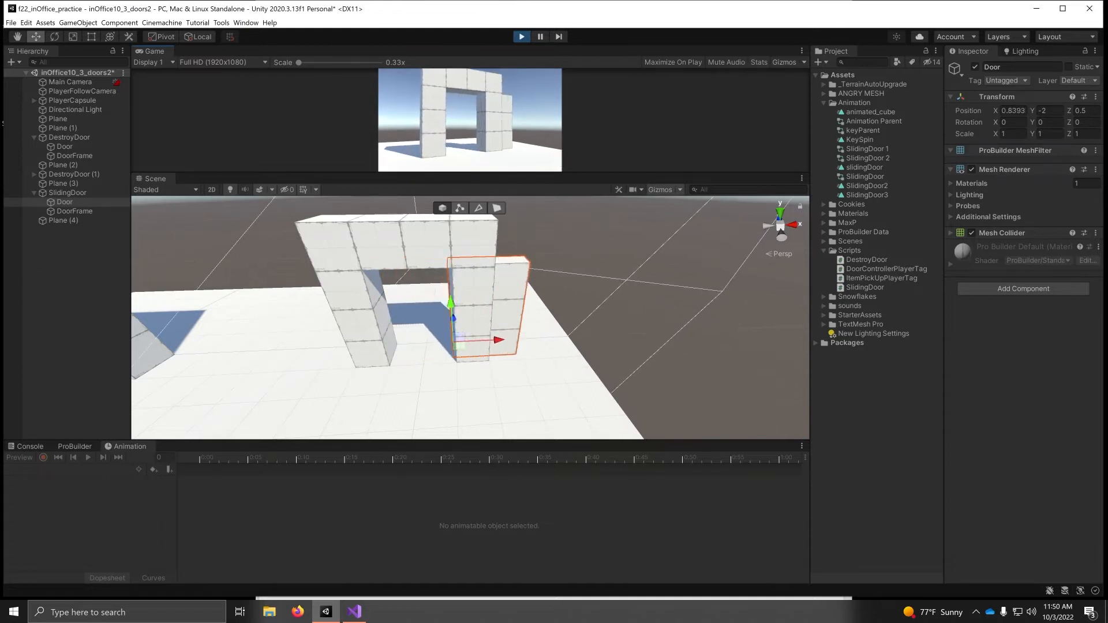
pyautogui.click(522, 38)
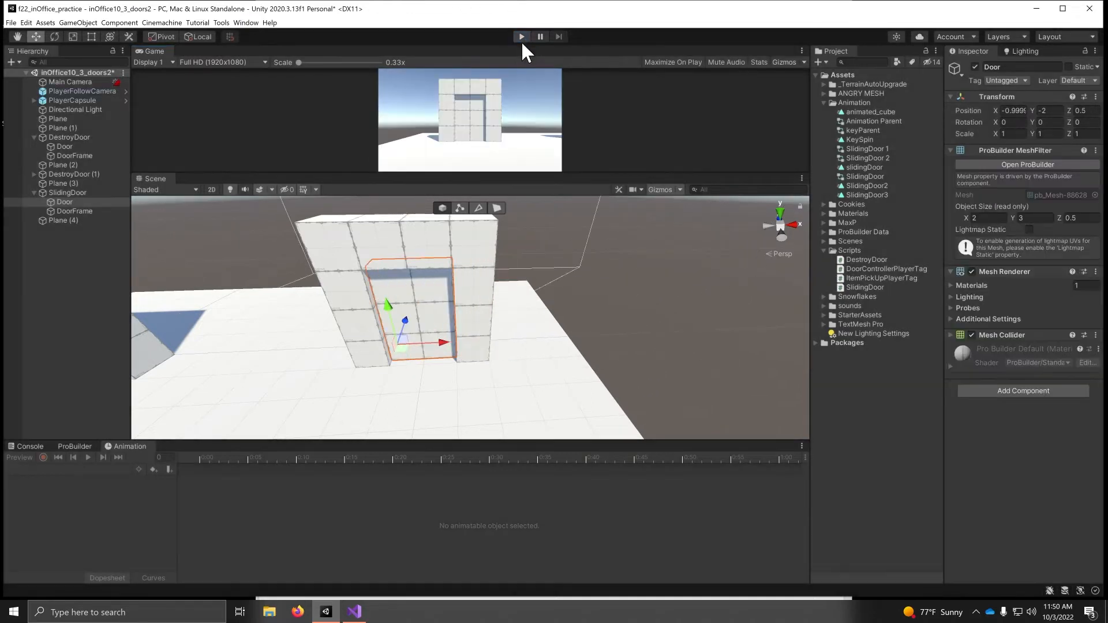
# Open the Animator for the SlidingDoor parent object and line up the SlidingDoor3 state beside the Entry node.
pyautogui.scroll(-8, 453, 317)
pyautogui.click(440, 337)
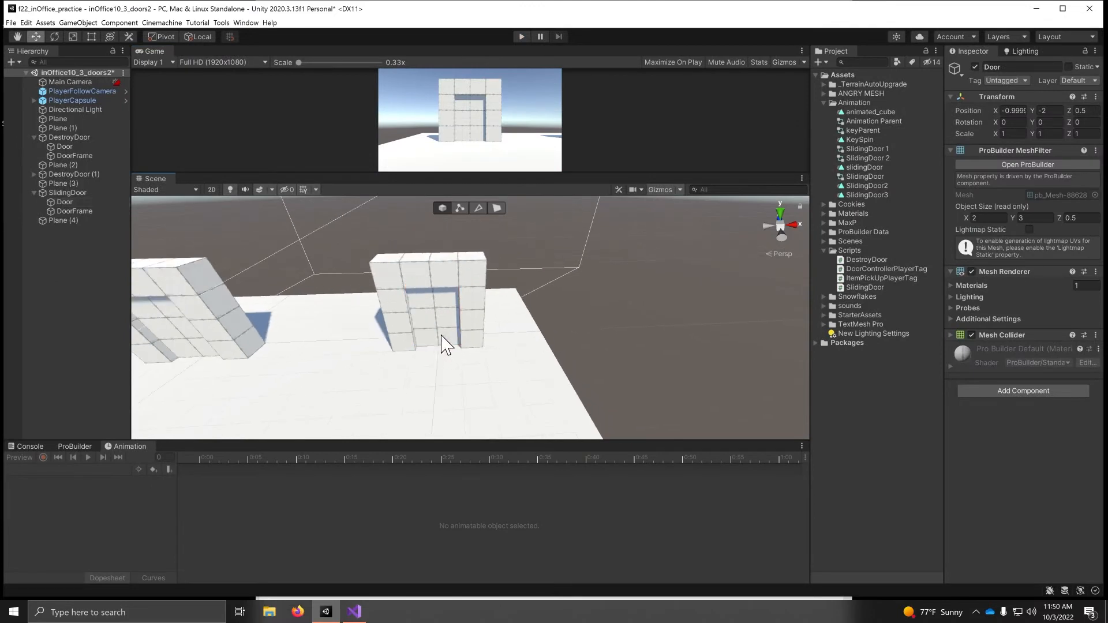
pyautogui.moveTo(459, 372)
pyautogui.mouseDown(button='middle')
pyautogui.moveTo(441, 353)
pyautogui.moveTo(457, 387)
pyautogui.mouseUp(button='middle')
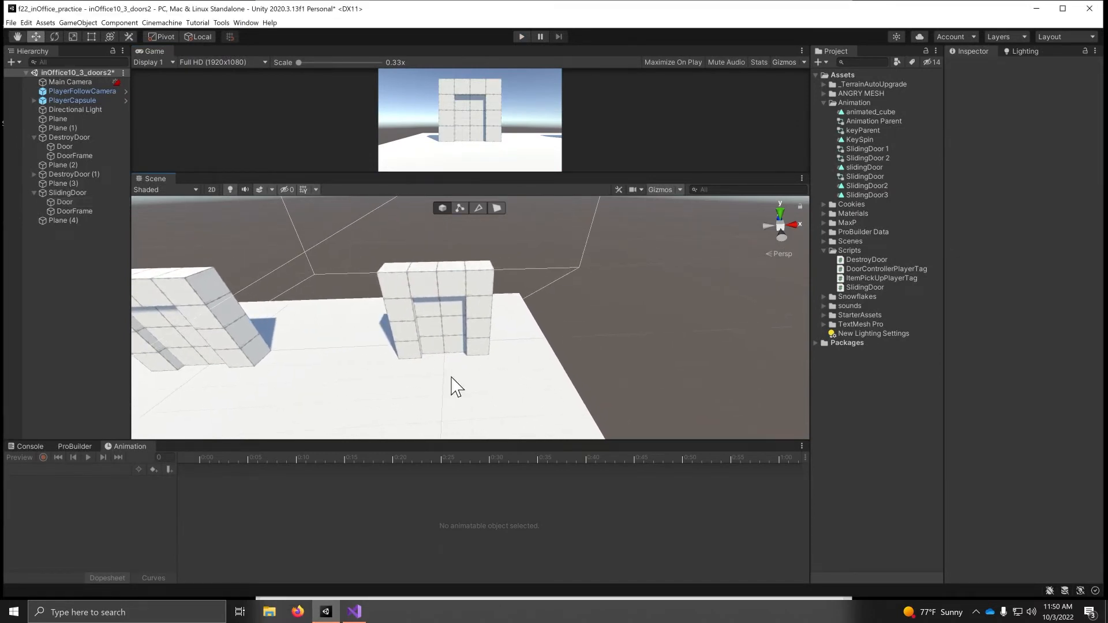
pyautogui.click(61, 194)
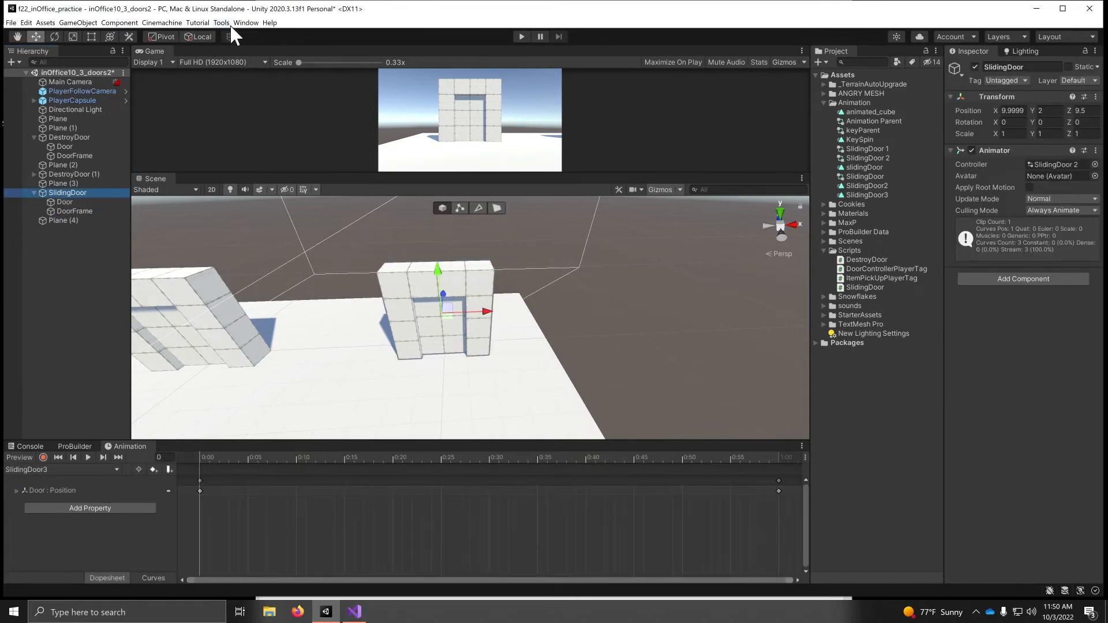
pyautogui.click(244, 22)
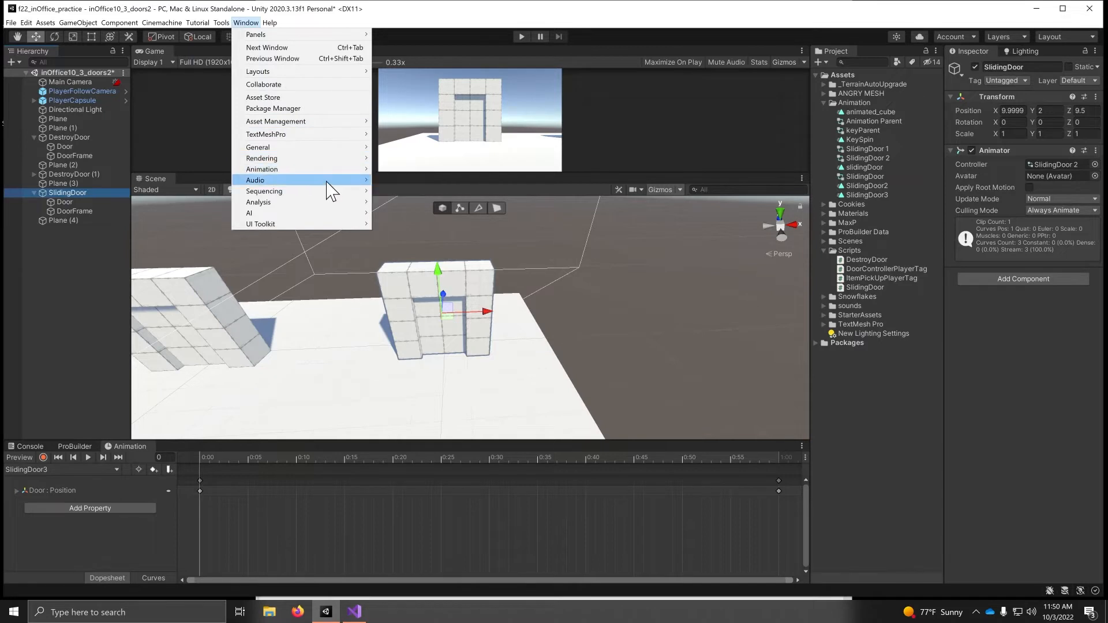
pyautogui.moveTo(344, 170)
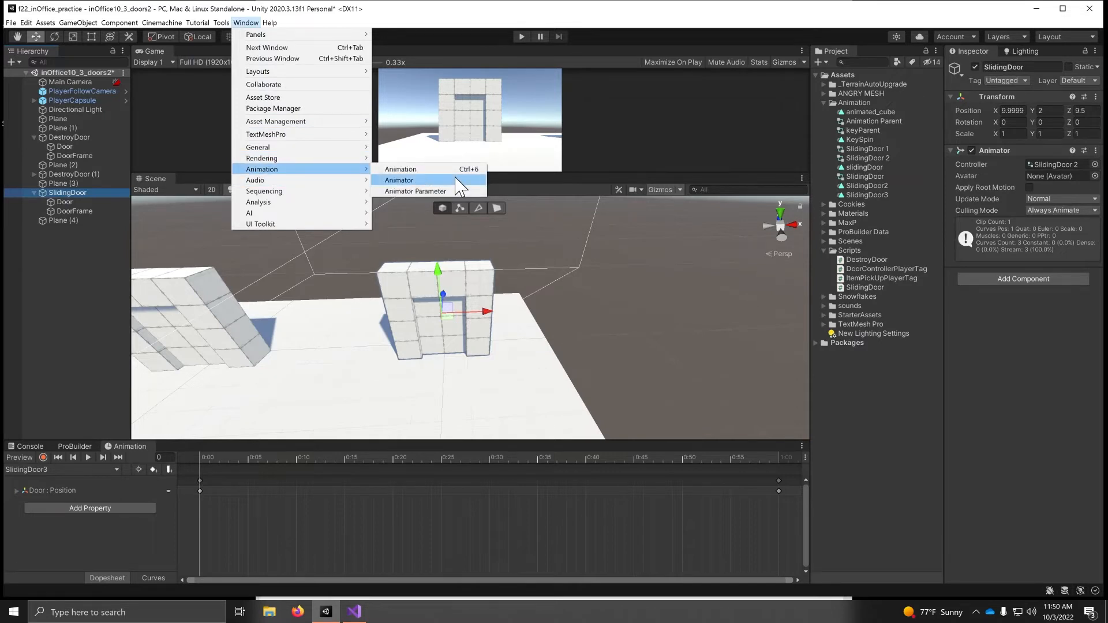
pyautogui.click(401, 180)
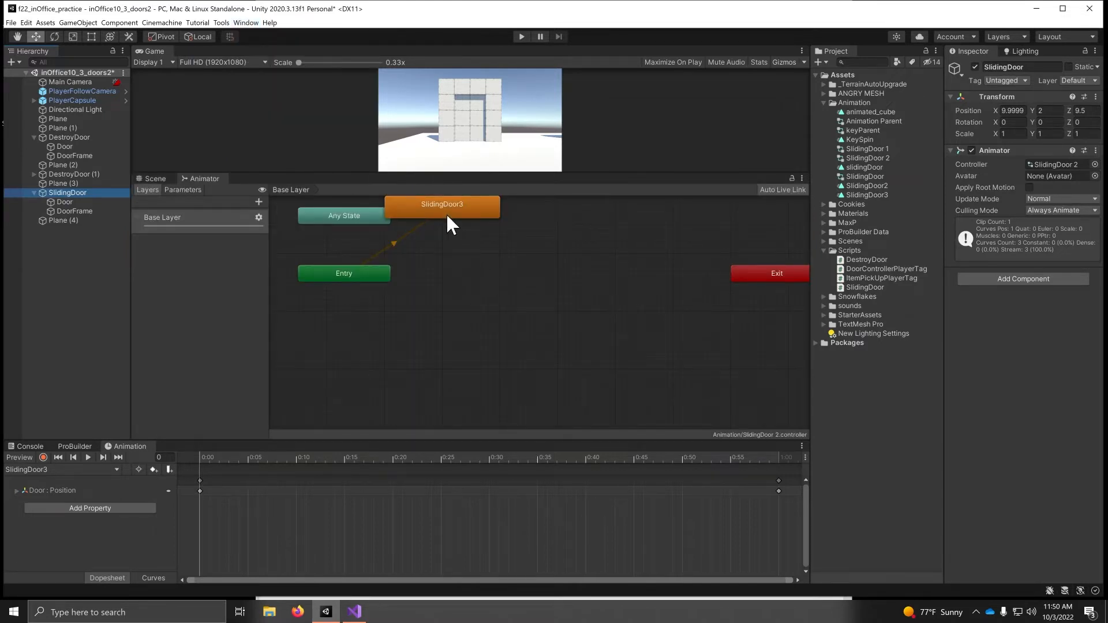
pyautogui.moveTo(357, 271); pyautogui.dragTo(364, 339)
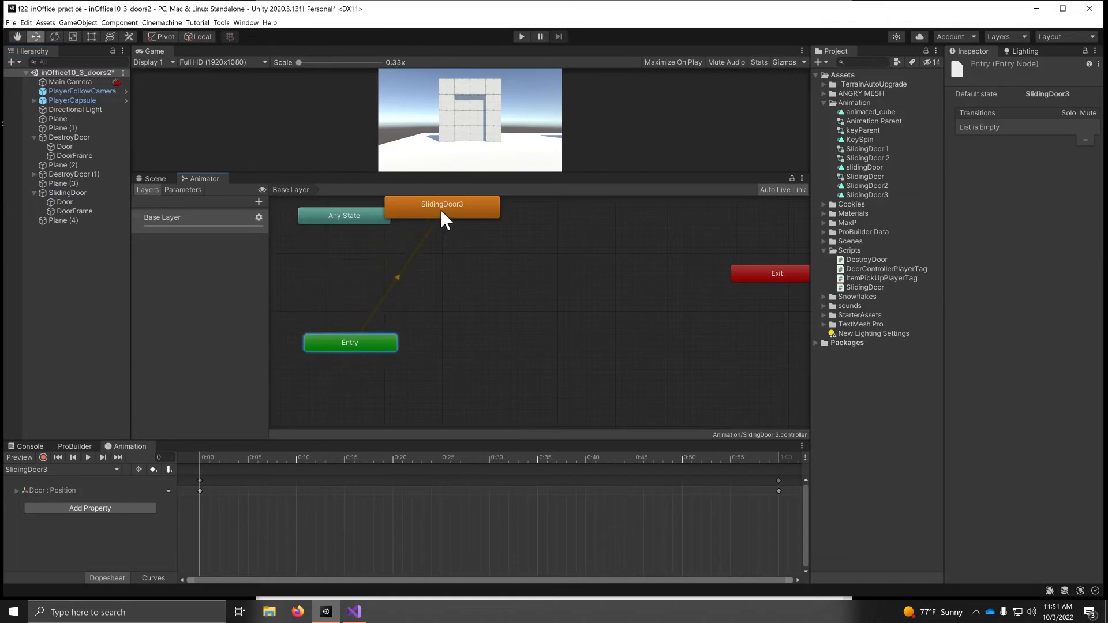
pyautogui.moveTo(441, 211); pyautogui.dragTo(511, 358)
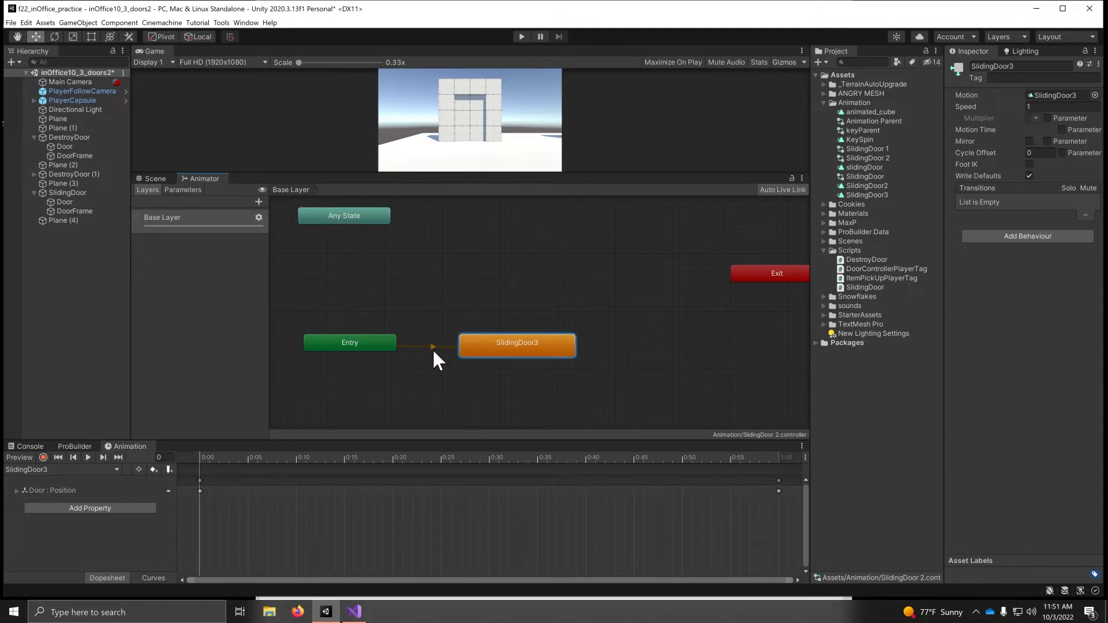
# Create an empty state as the layer default and arrange the Entry and SlidingDoor3 nodes around it.
pyautogui.rightClick(409, 272)
pyautogui.moveTo(435, 279)
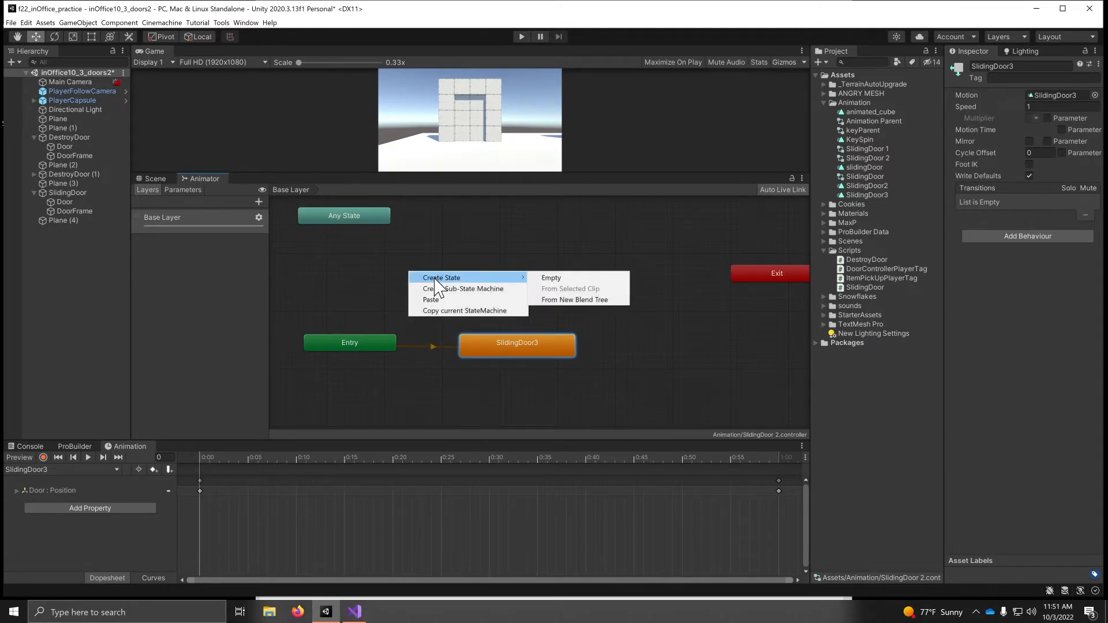
pyautogui.click(570, 278)
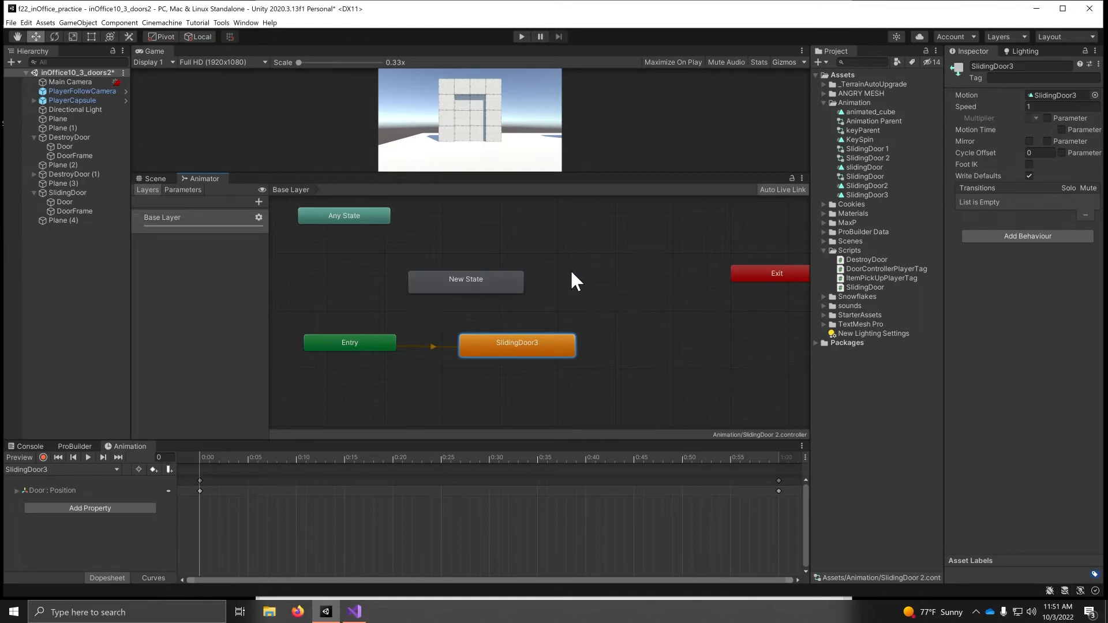
pyautogui.rightClick(435, 278)
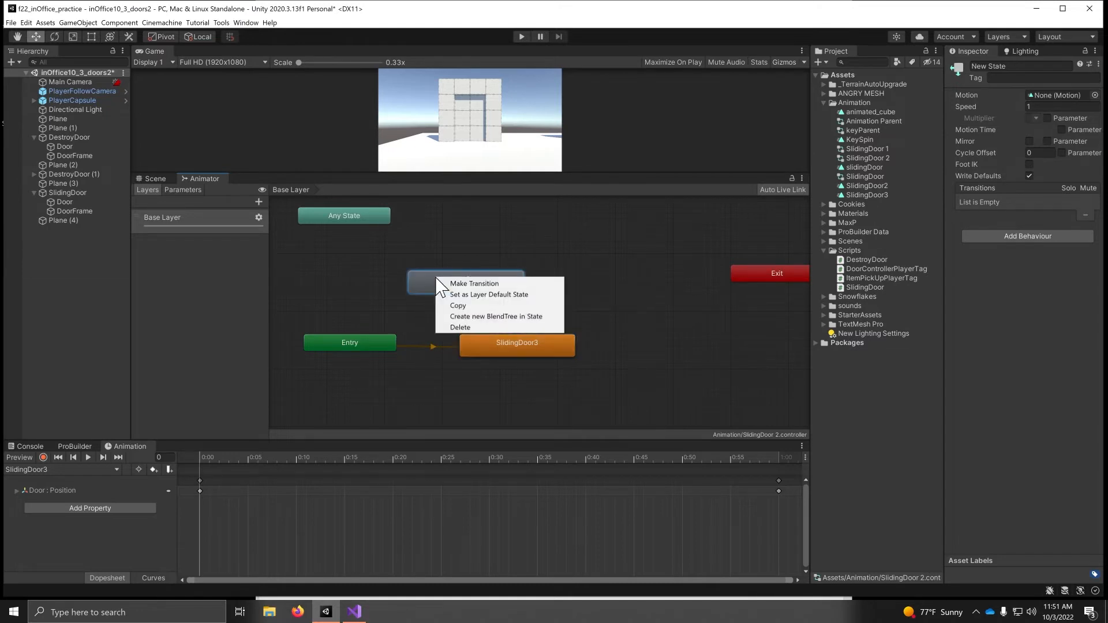
pyautogui.click(481, 295)
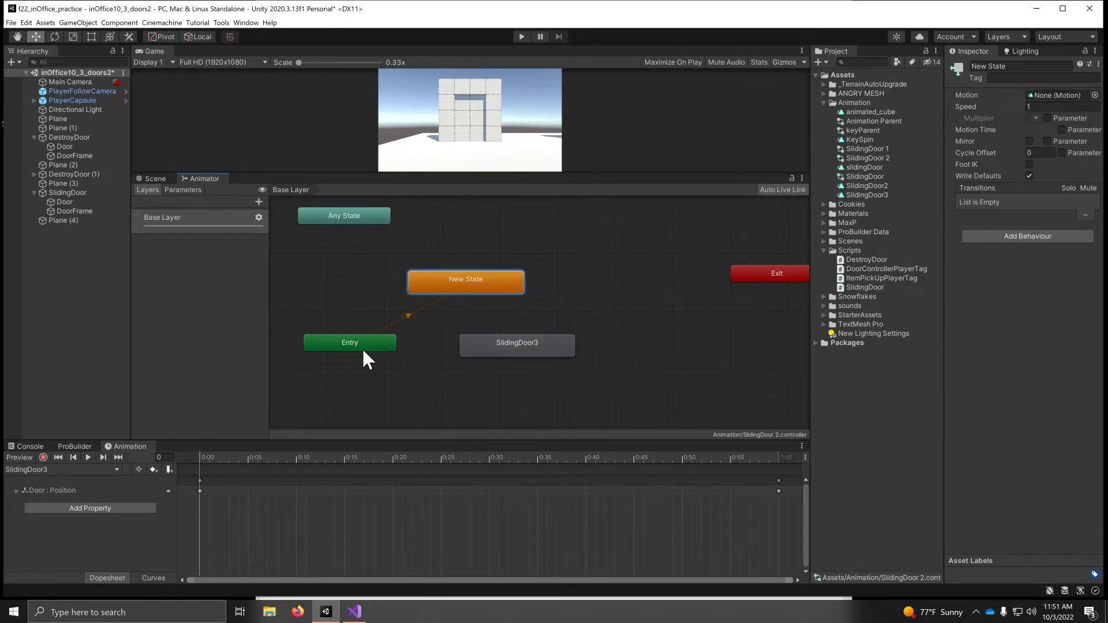
pyautogui.moveTo(363, 351); pyautogui.dragTo(321, 281)
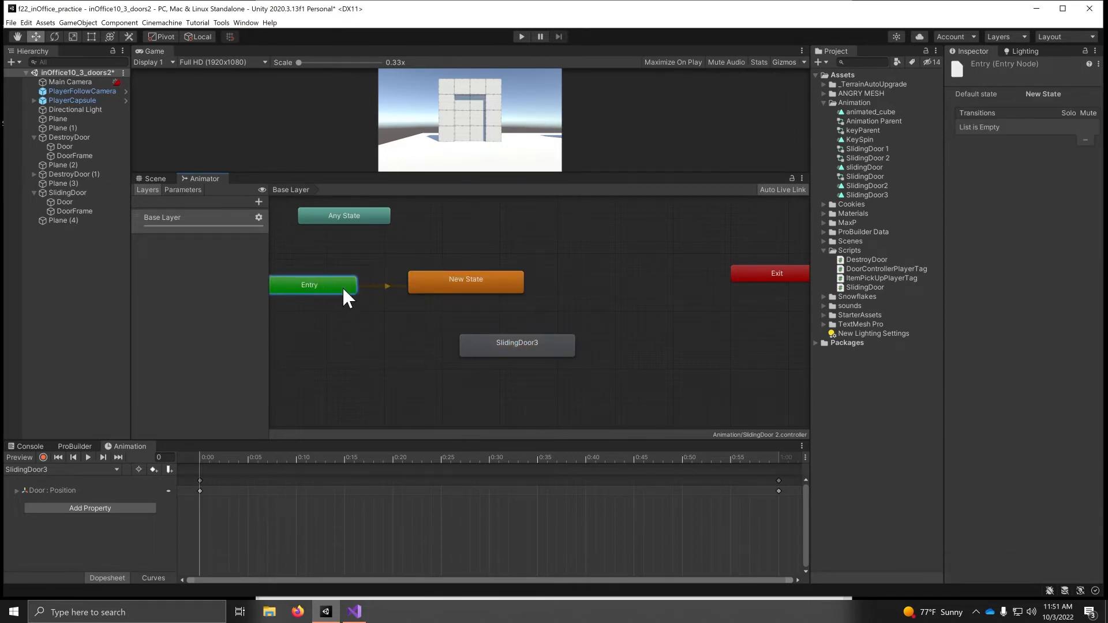
pyautogui.moveTo(519, 336); pyautogui.dragTo(618, 228)
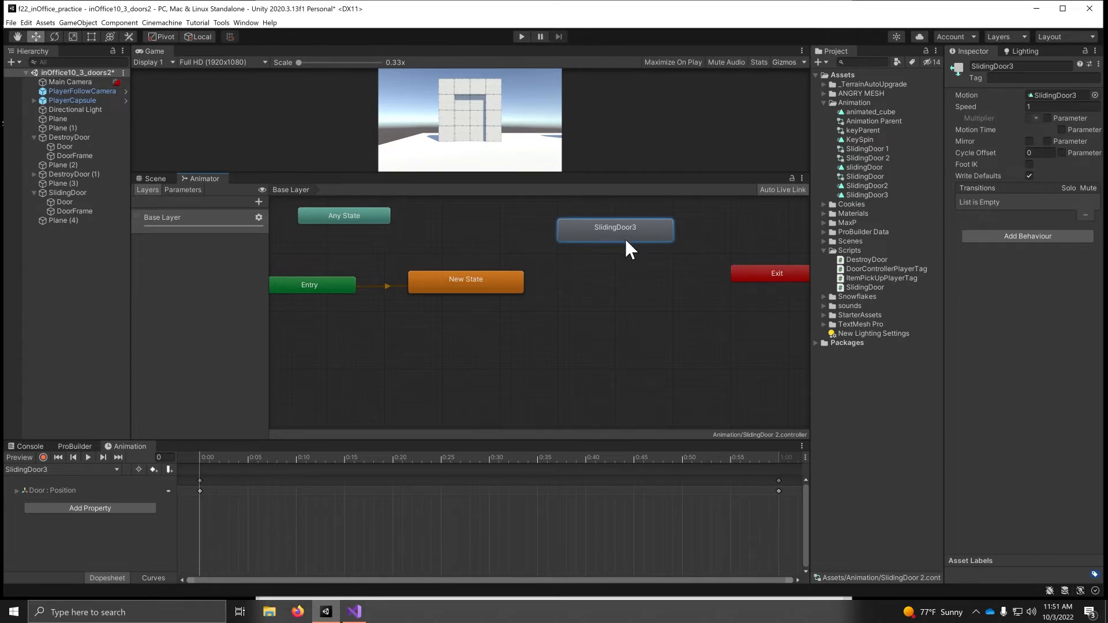
# Rename the SlidingDoor3 state as SlidingDoor3_Open.
pyautogui.click(1021, 63)
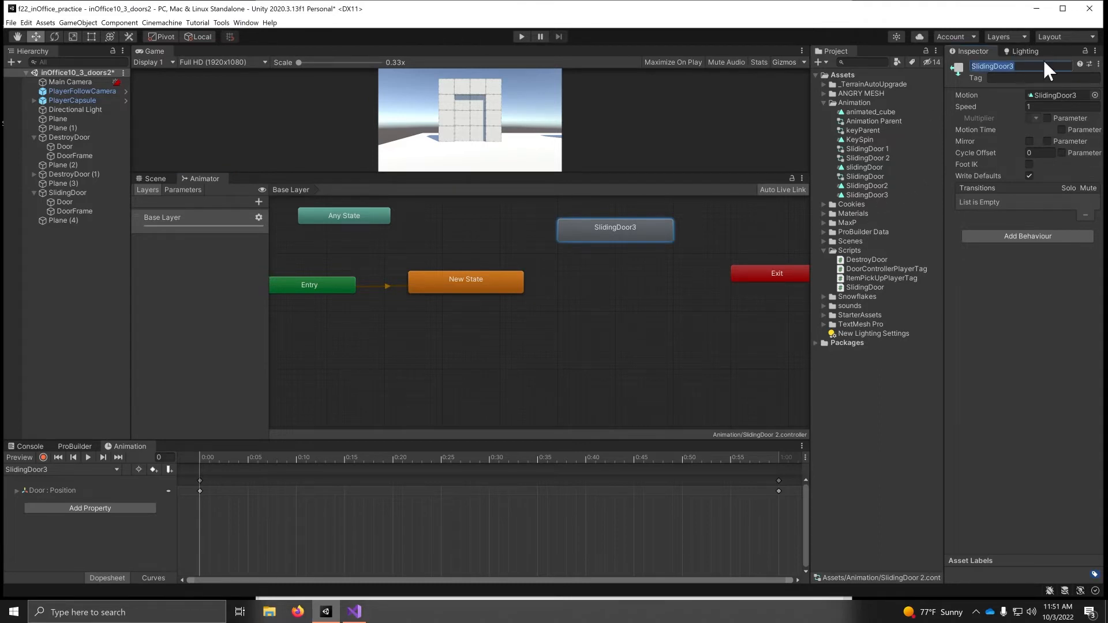
pyautogui.click(1037, 66)
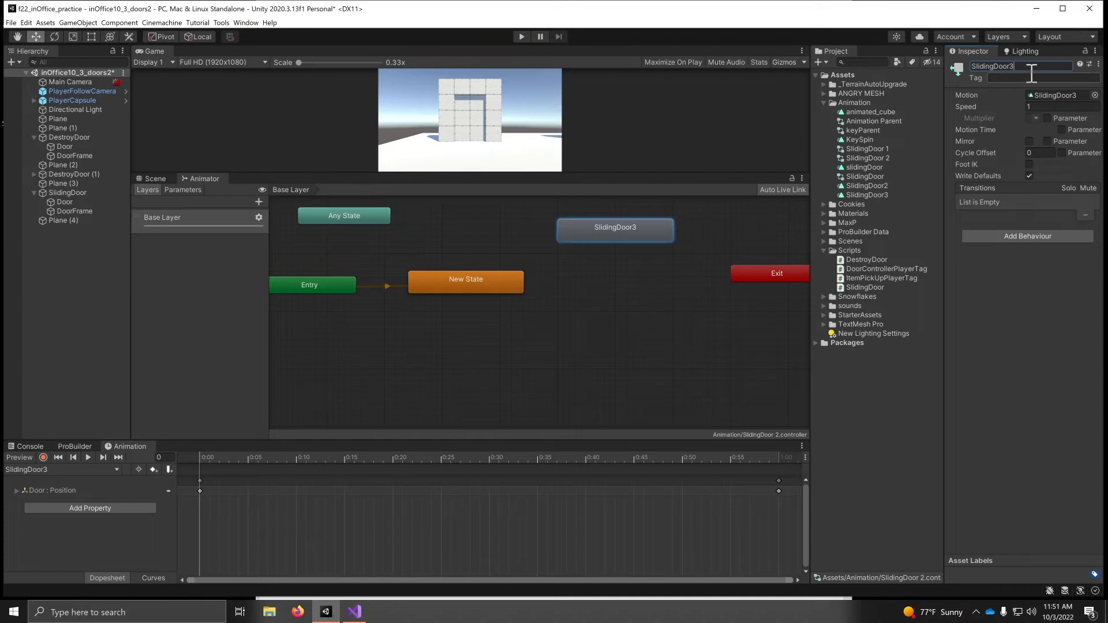
pyautogui.press('BackSpace')
pyautogui.press('BackSpace')
pyautogui.press('BackSpace')
pyautogui.write('or3_Open')
pyautogui.press('Return')
# Duplicate the SlidingDoor3_Open state, place the copy below it and rename the copy as SlidingDoor3_Close.
pyautogui.click(633, 237)
pyautogui.hotkey('ctrl', 'd')
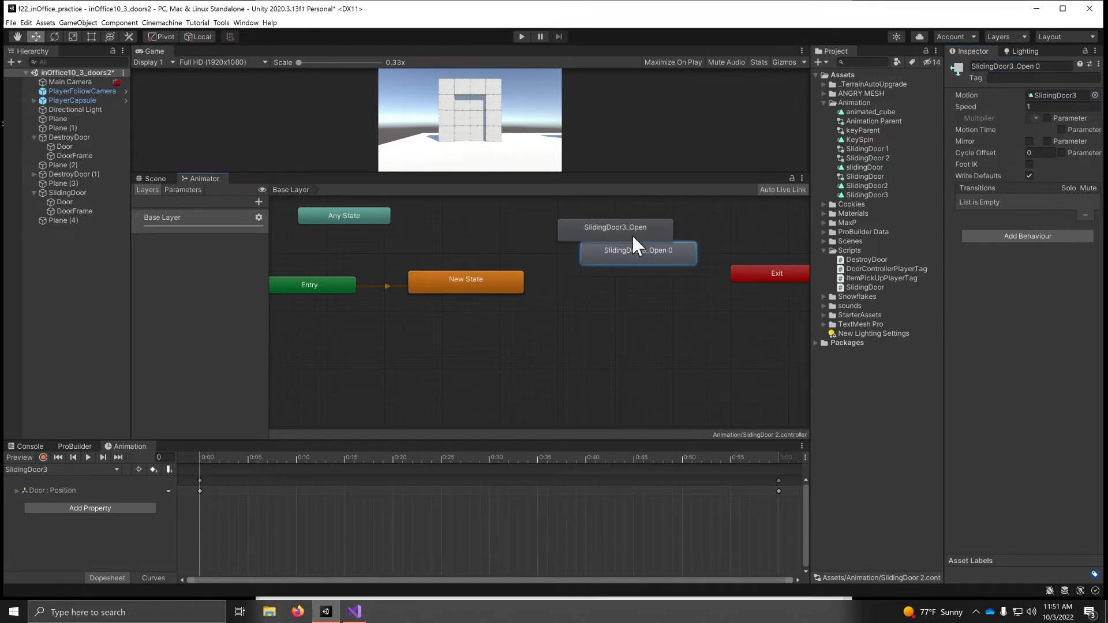
pyautogui.moveTo(627, 262); pyautogui.dragTo(611, 349)
pyautogui.click(1048, 65)
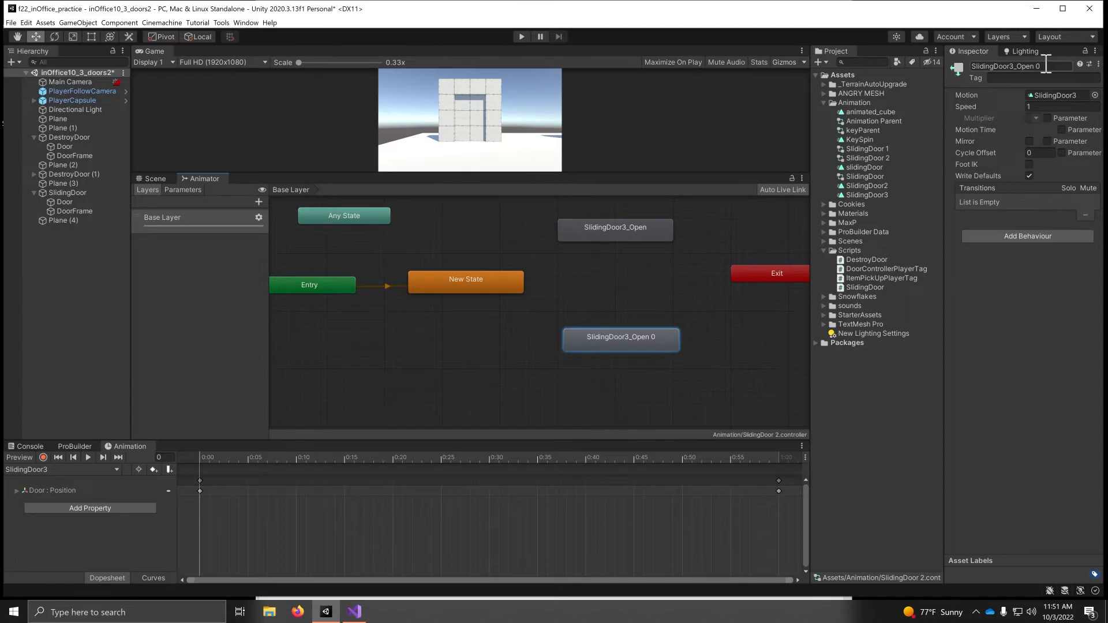
pyautogui.click(1062, 65)
pyautogui.press('BackSpace')
pyautogui.press('BackSpace')
pyautogui.press('BackSpace')
pyautogui.press('BackSpace')
pyautogui.press('BackSpace')
pyautogui.press('BackSpace')
pyautogui.write('Close')
# Set the SlidingDoor3_Close state's speed to -1 so the clip plays in reverse.
pyautogui.click(1031, 106)
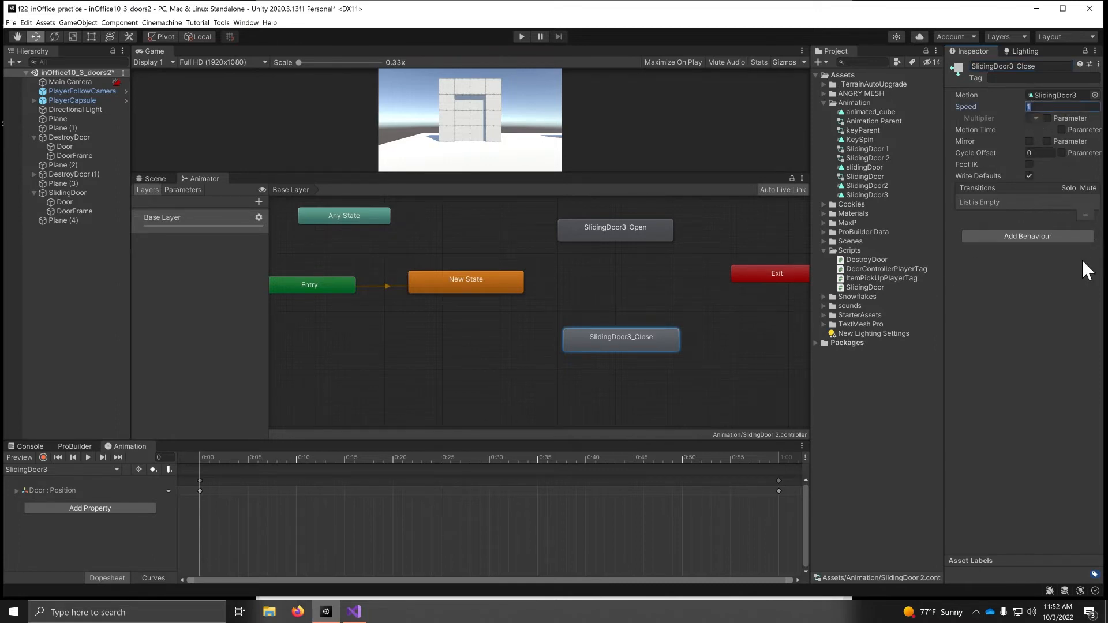
pyautogui.write('-1')
pyautogui.press('Return')
# Make a transition from New State to SlidingDoor3_Open.
pyautogui.rightClick(493, 285)
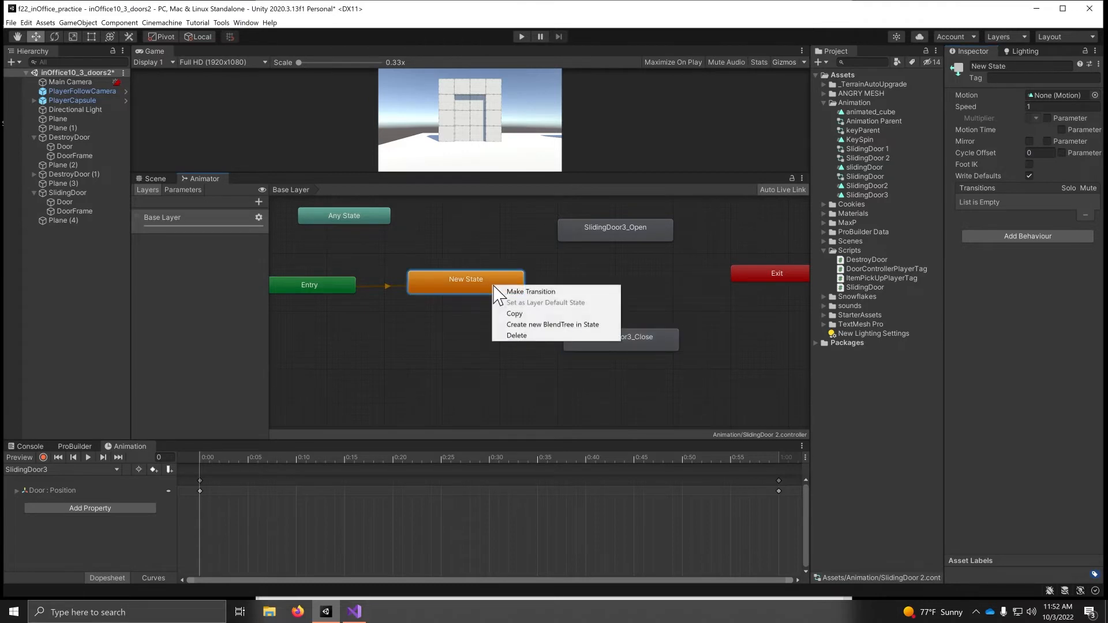
pyautogui.click(516, 291)
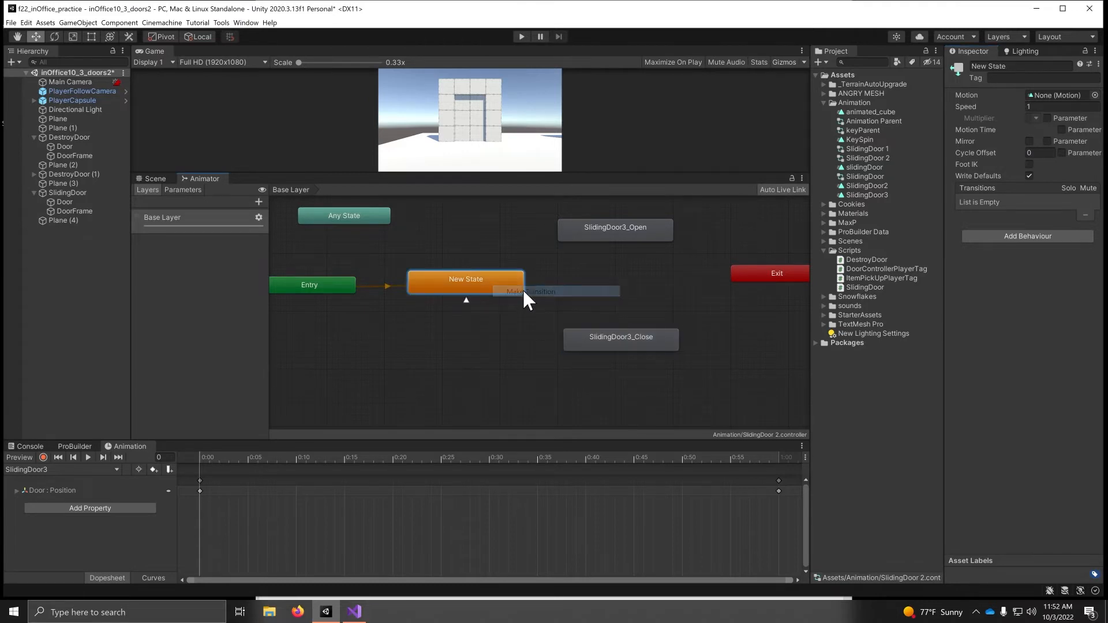
pyautogui.click(600, 233)
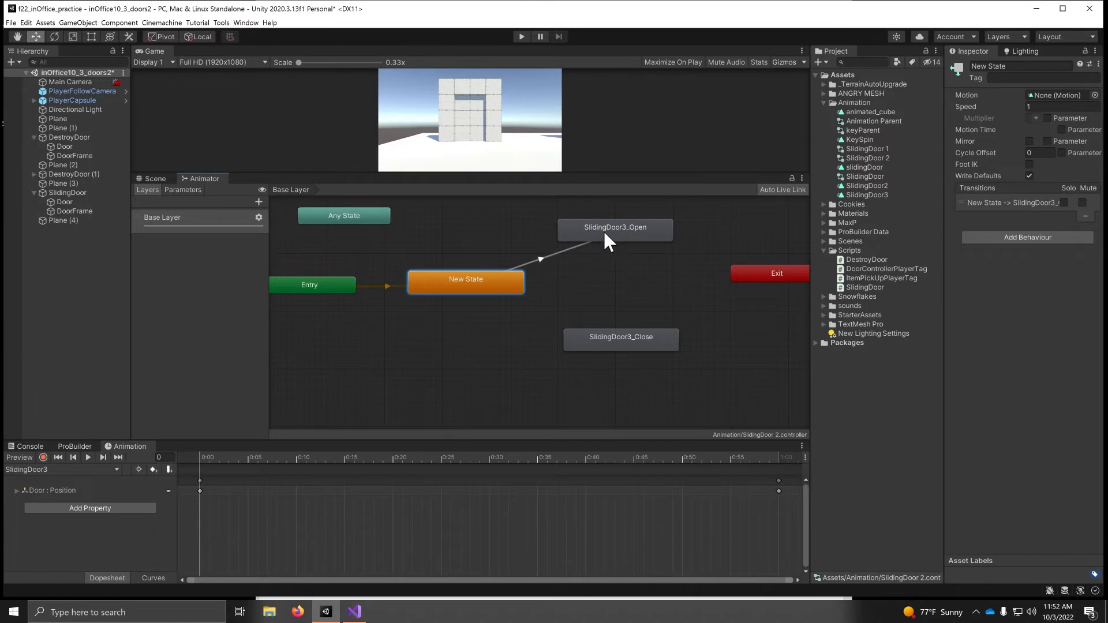
# Make transitions in both directions between SlidingDoor3_Open and SlidingDoor3_Close, aligning the Close state under the Open state.
pyautogui.rightClick(609, 231)
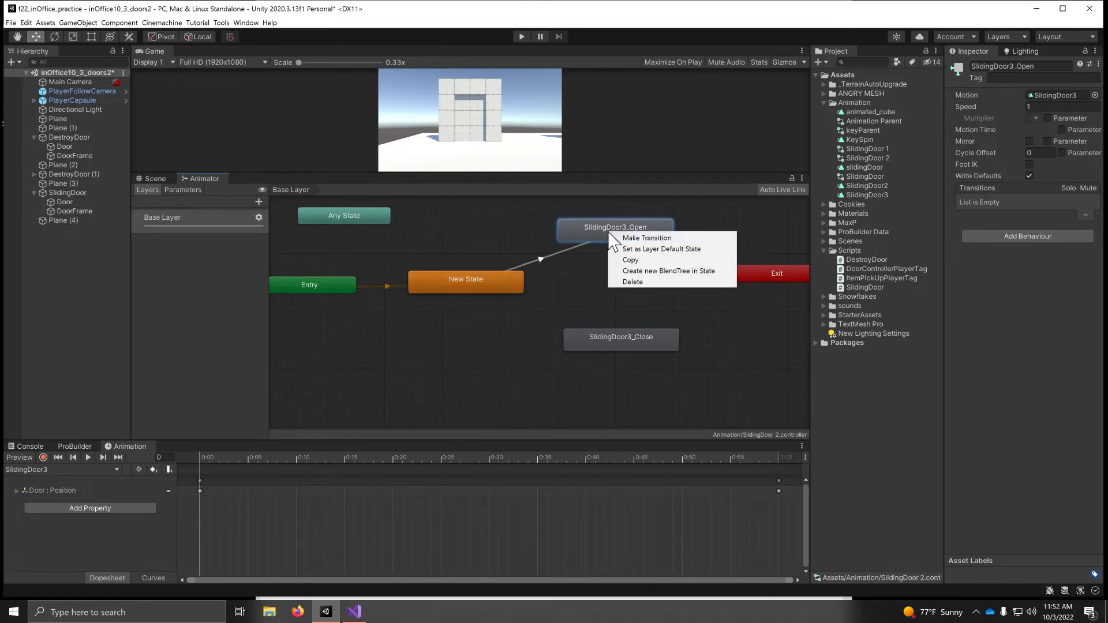
pyautogui.click(657, 239)
pyautogui.click(618, 345)
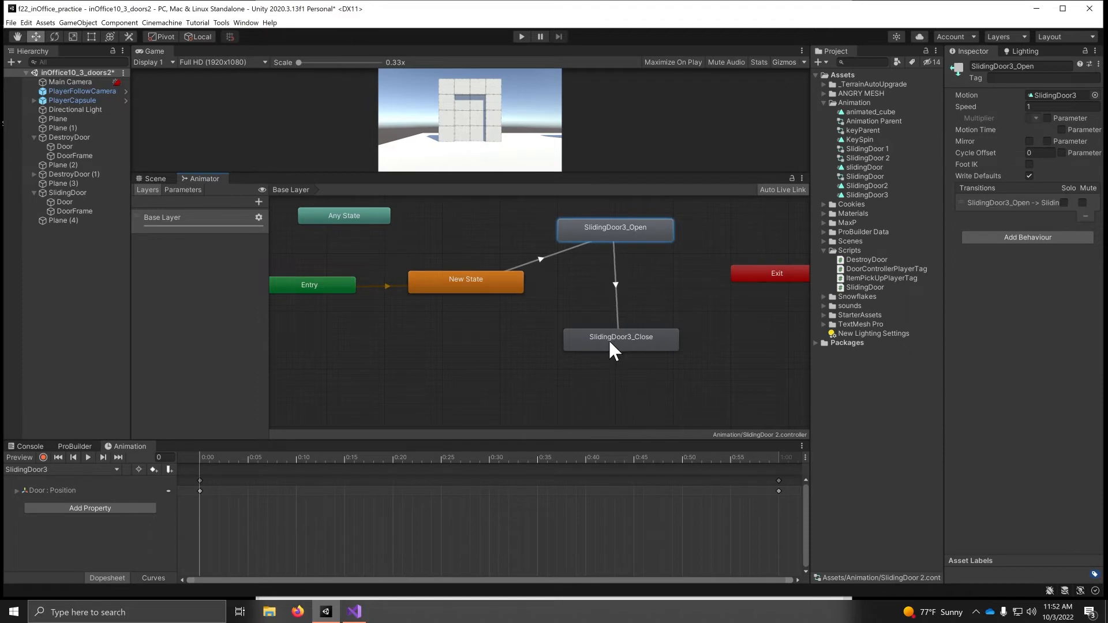
pyautogui.moveTo(618, 334); pyautogui.dragTo(615, 331)
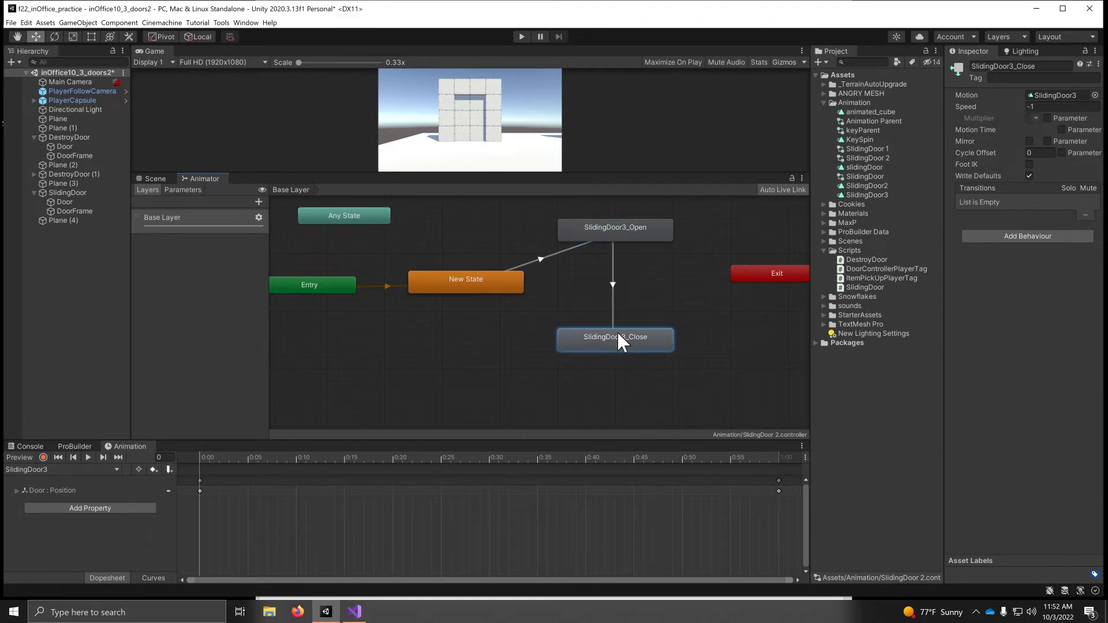
pyautogui.rightClick(613, 338)
pyautogui.click(636, 343)
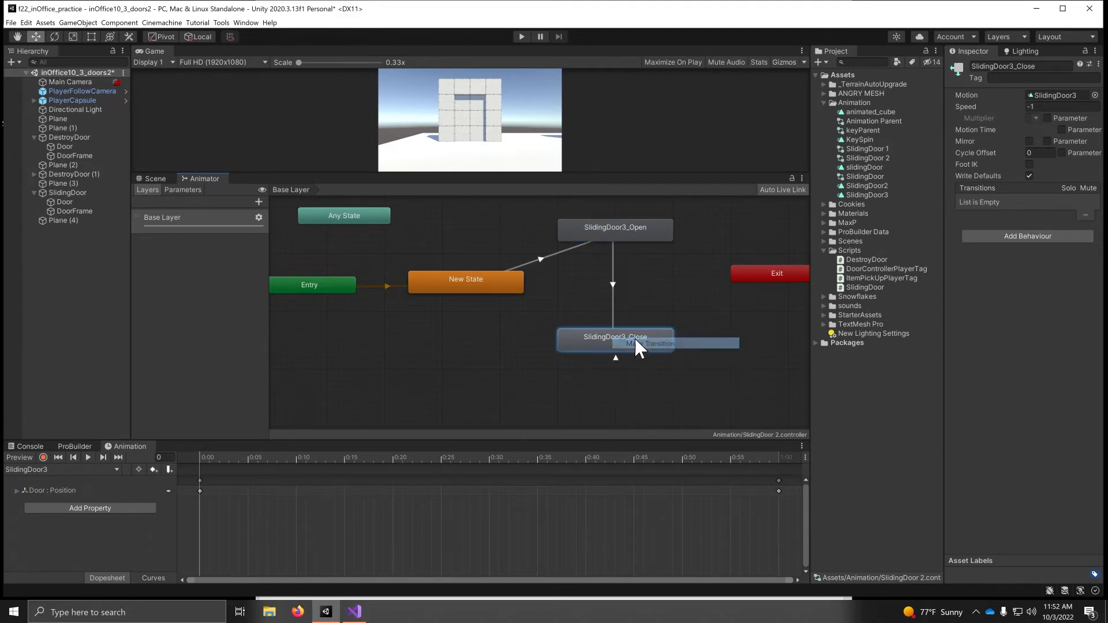
pyautogui.click(620, 228)
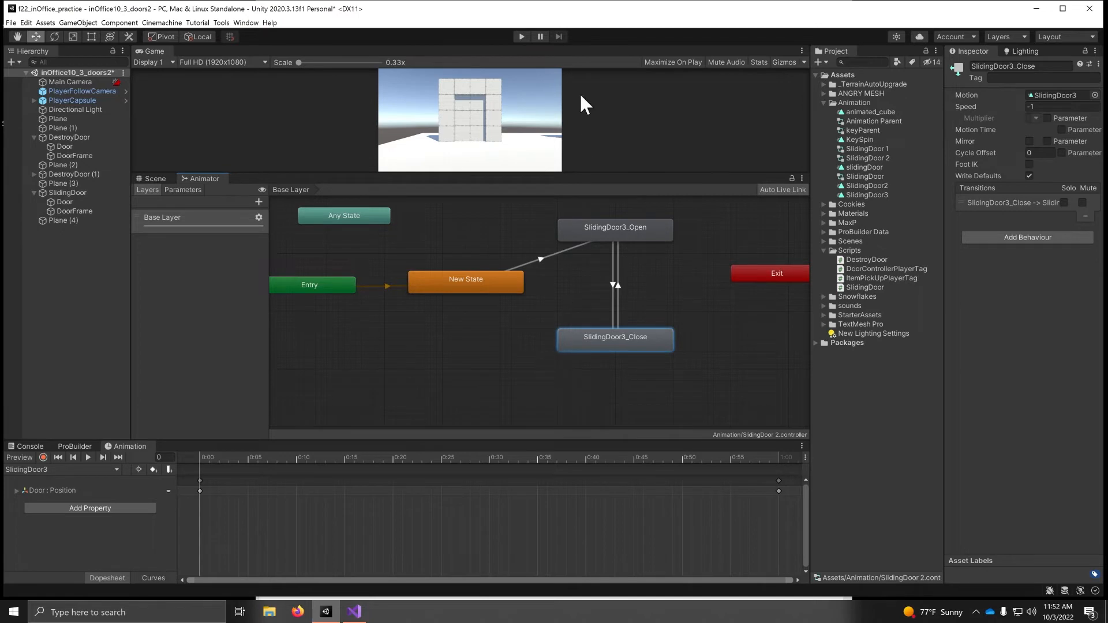
# Play the scene, walk up to the sliding door to check its open and close states, and stop playing.
pyautogui.click(522, 37)
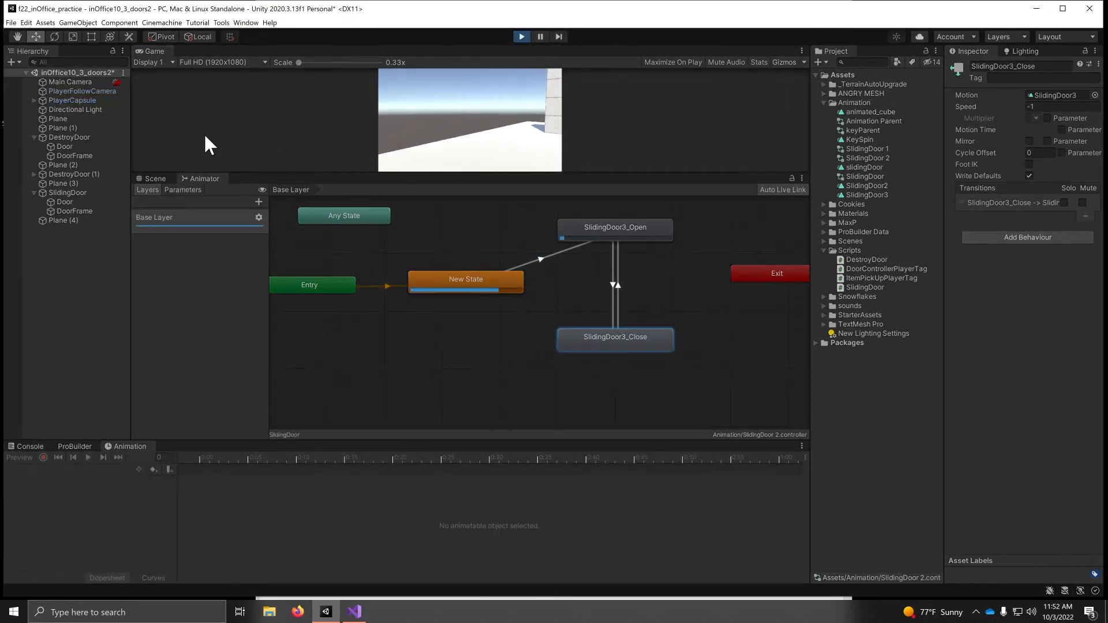
pyautogui.click(506, 106)
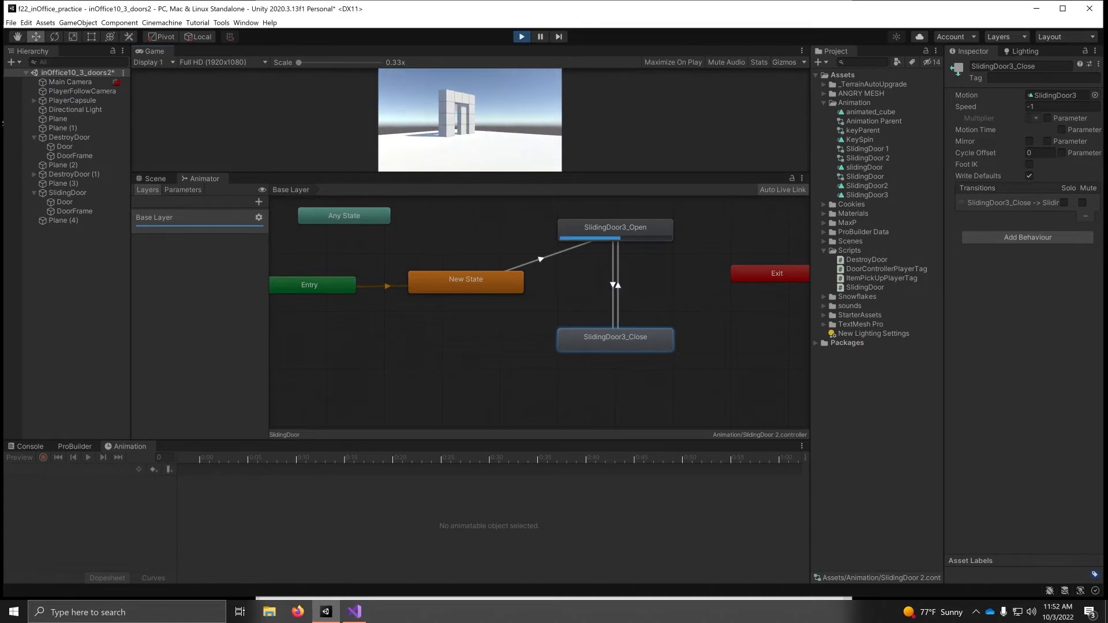
pyautogui.press('w')
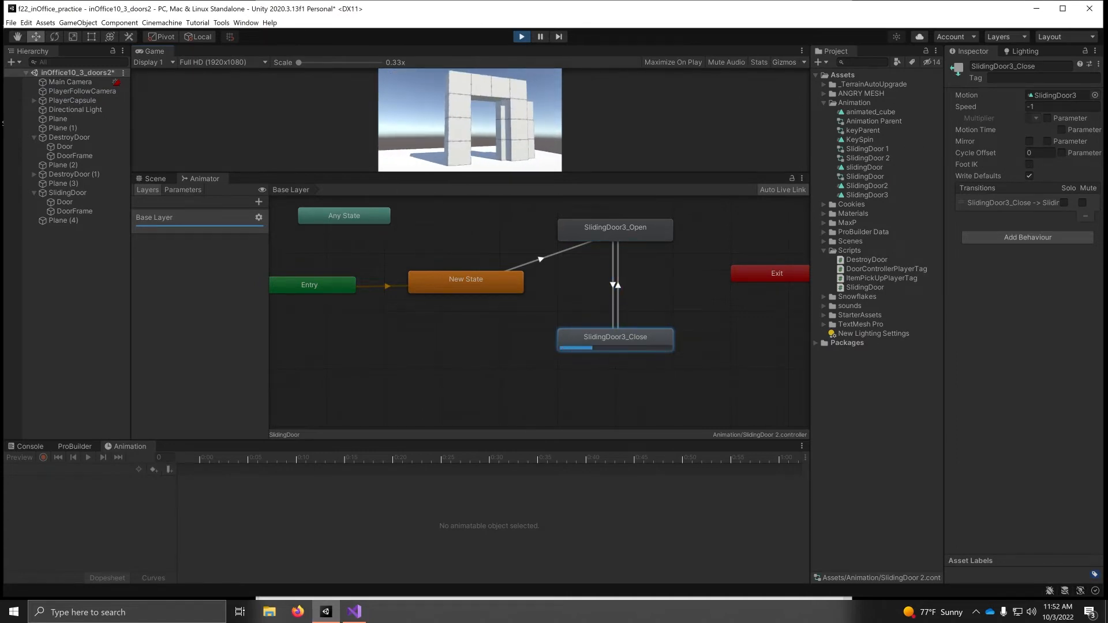
pyautogui.press('w')
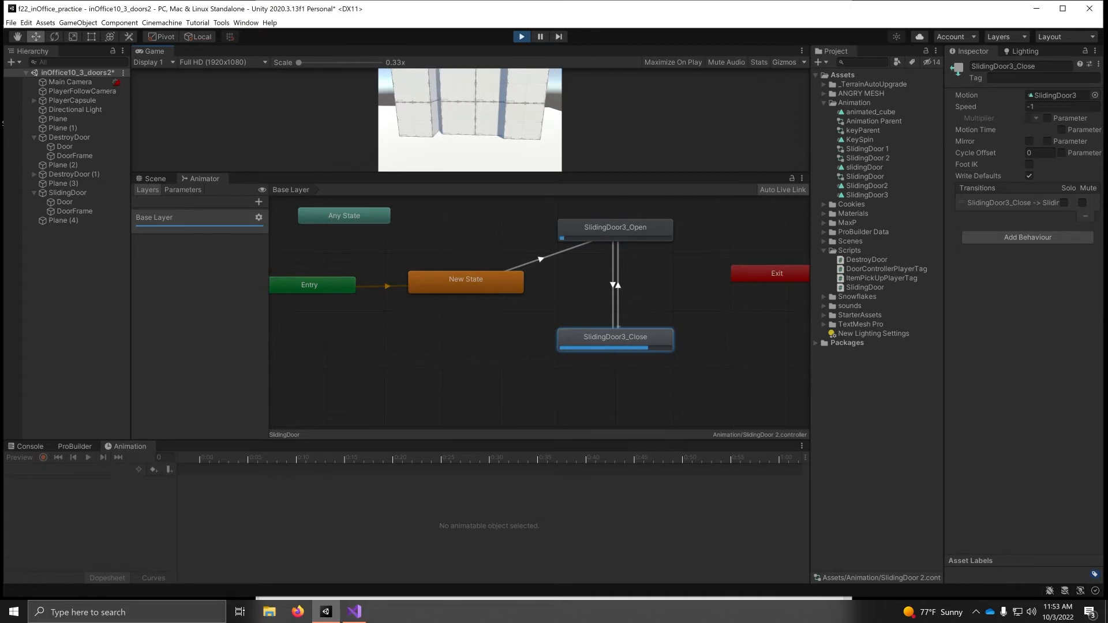
pyautogui.click(521, 36)
# Add a Trigger parameter named DoorTrigger to the sliding door's animator controller.
pyautogui.moveTo(461, 358); pyautogui.dragTo(408, 396, button='middle')
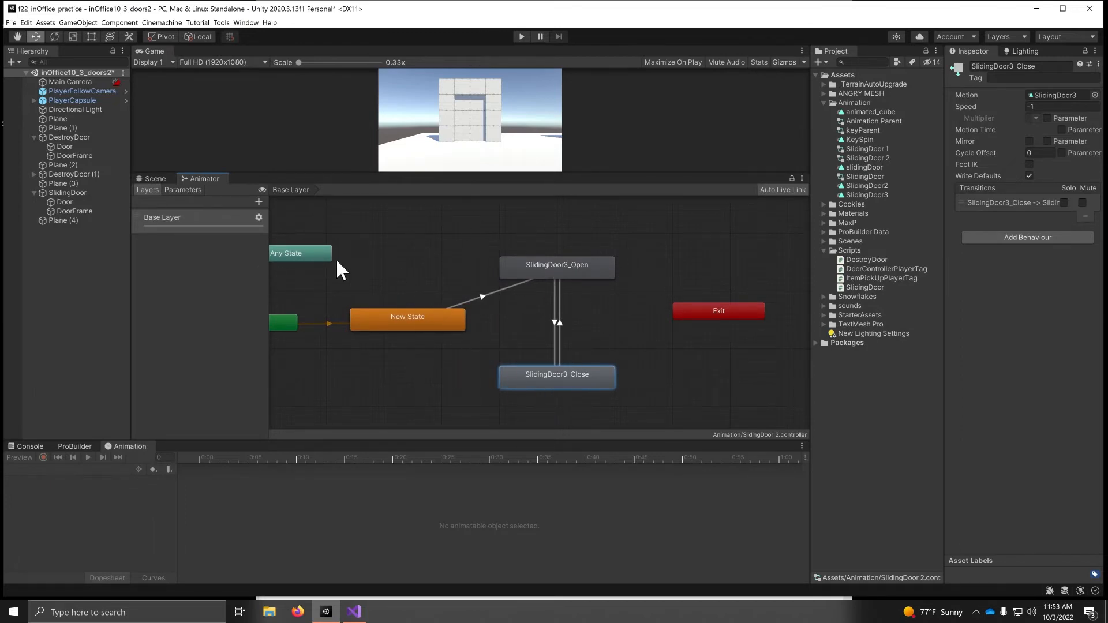
pyautogui.click(183, 191)
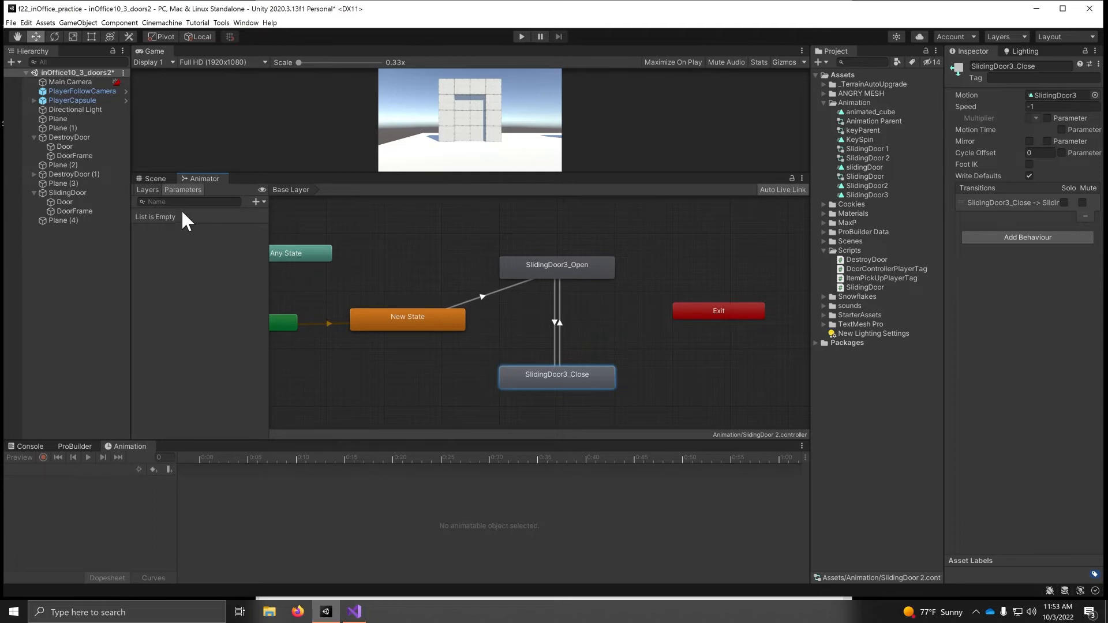
pyautogui.click(255, 202)
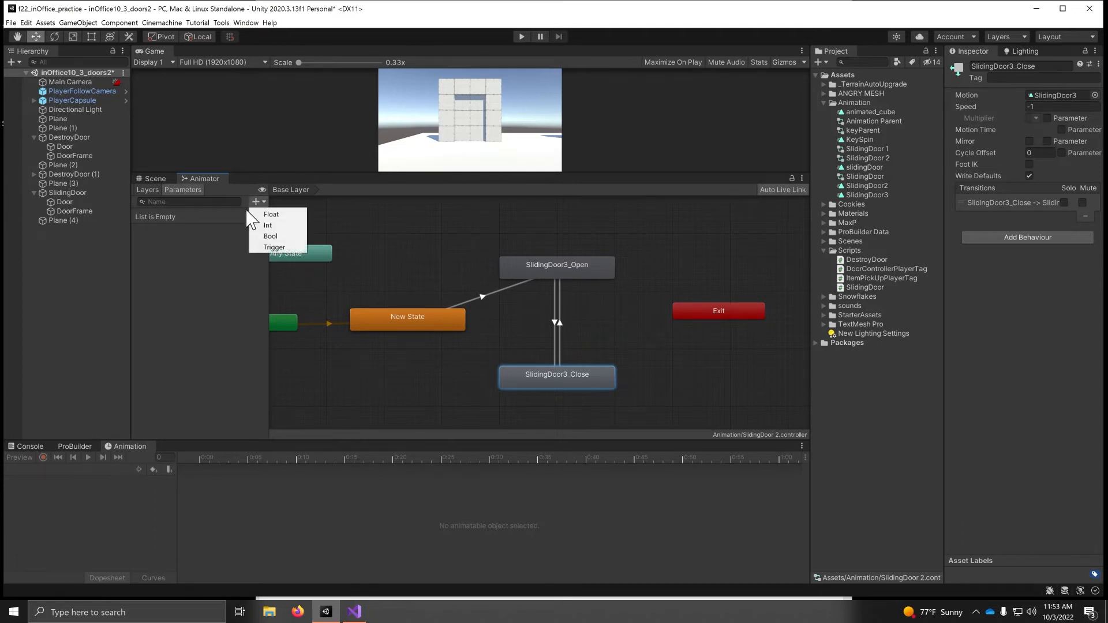
pyautogui.click(281, 247)
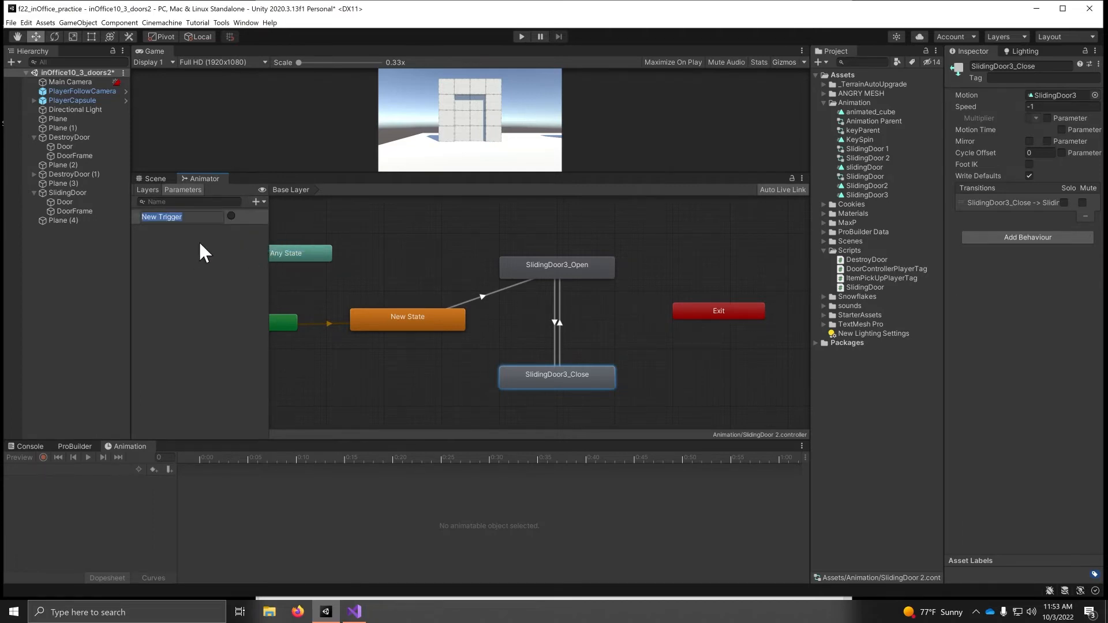
pyautogui.write('DoorTr')
pyautogui.click(376, 235)
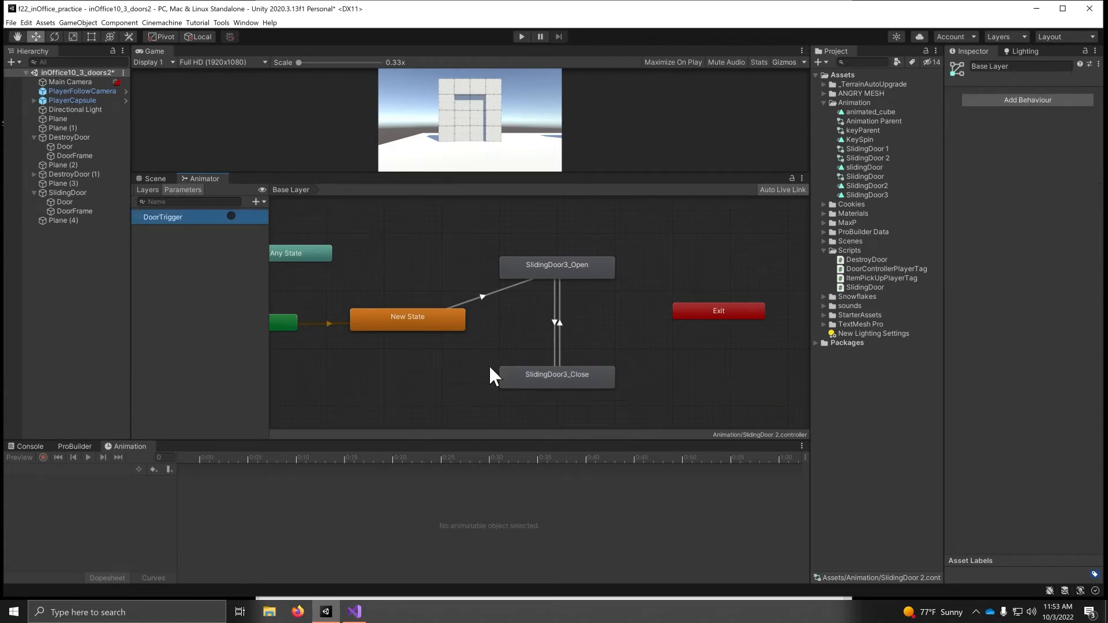
# Add a DoorTrigger condition to the New State-to-Open transition and to both transitions between SlidingDoor3_Open and SlidingDoor3_Close.
pyautogui.click(482, 296)
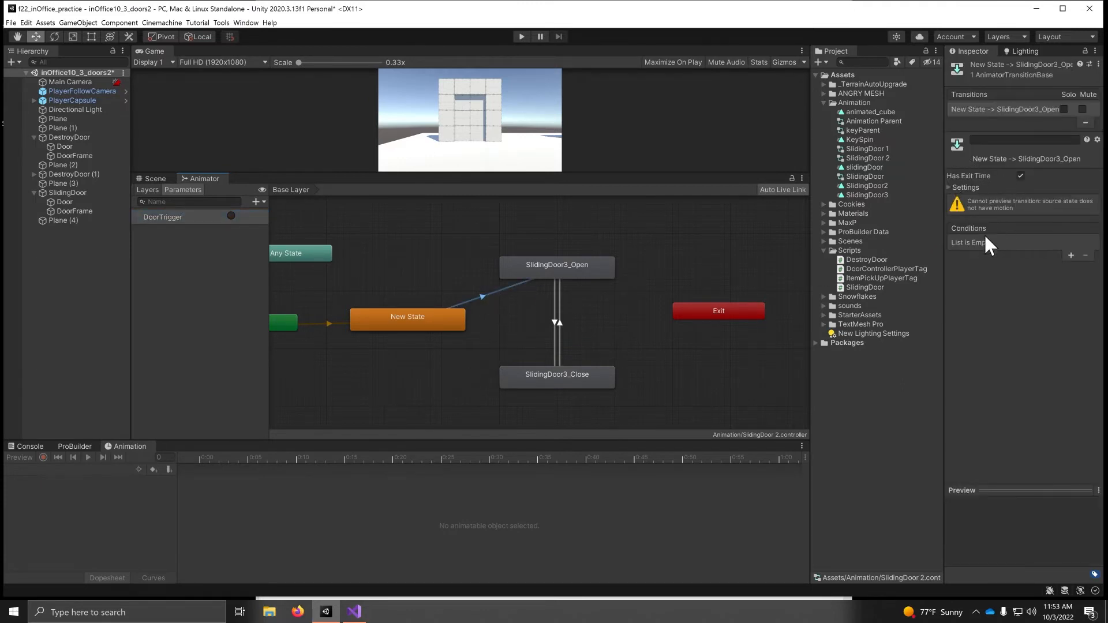
pyautogui.click(1071, 255)
pyautogui.click(560, 324)
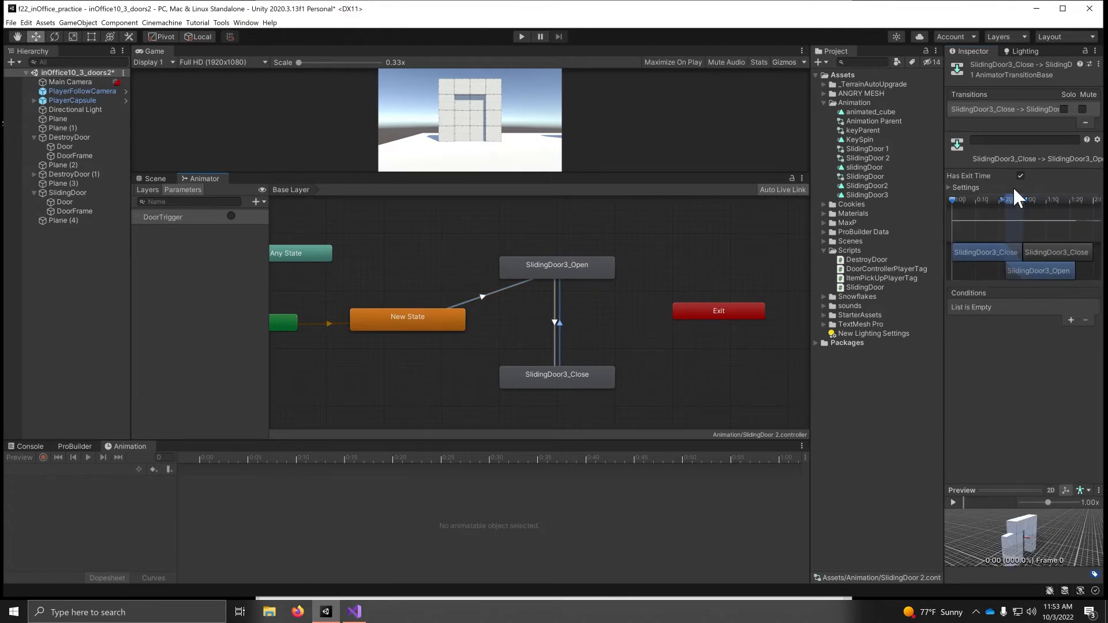
pyautogui.click(1071, 321)
pyautogui.click(555, 321)
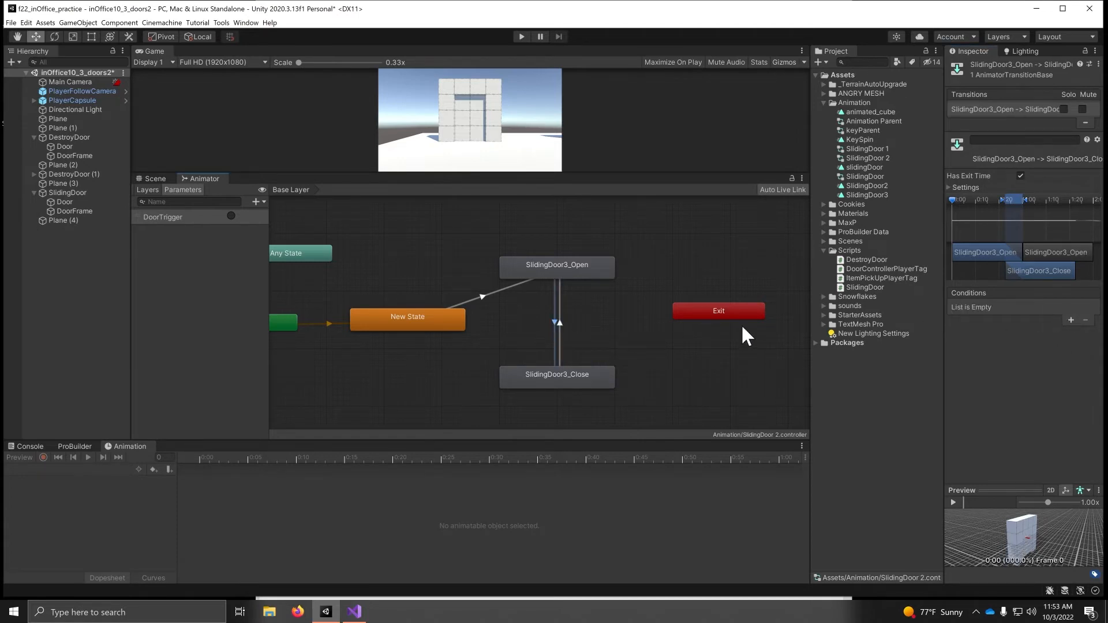
pyautogui.click(1070, 320)
# Turn off Has Exit Time on the New State-to-Open transition and on both transitions between SlidingDoor3_Open and SlidingDoor3_Close.
pyautogui.click(489, 295)
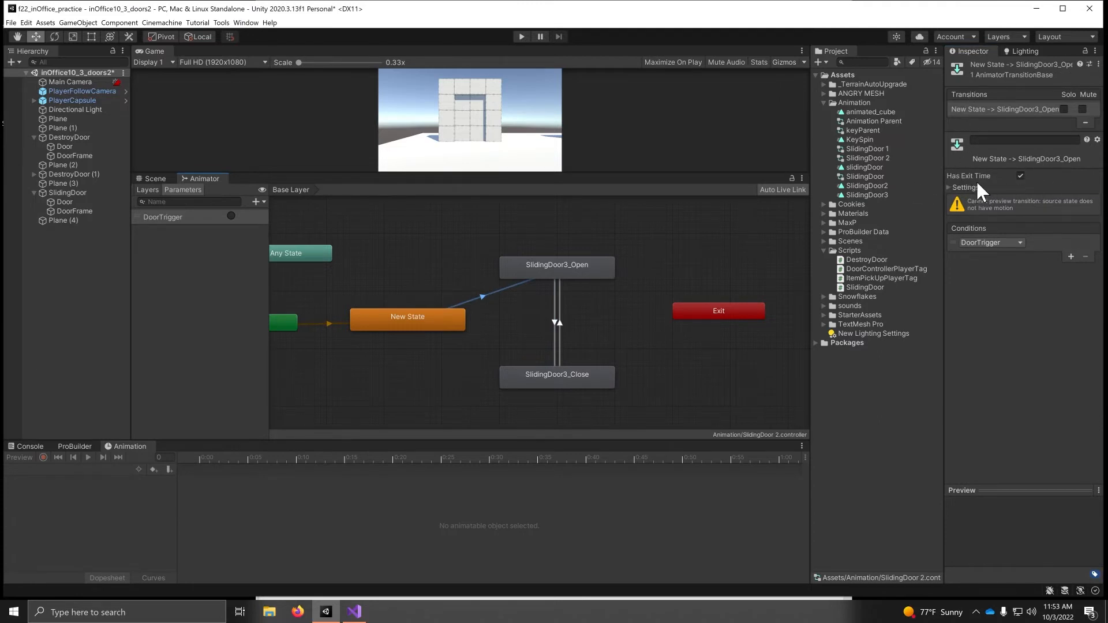
pyautogui.click(1020, 176)
pyautogui.click(559, 324)
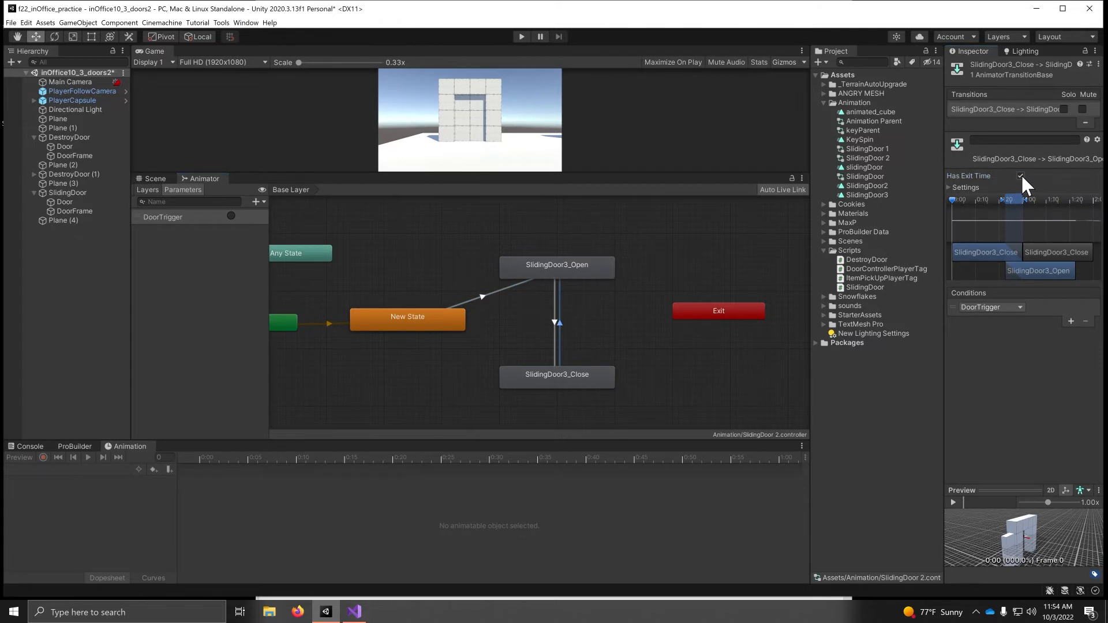
pyautogui.click(555, 317)
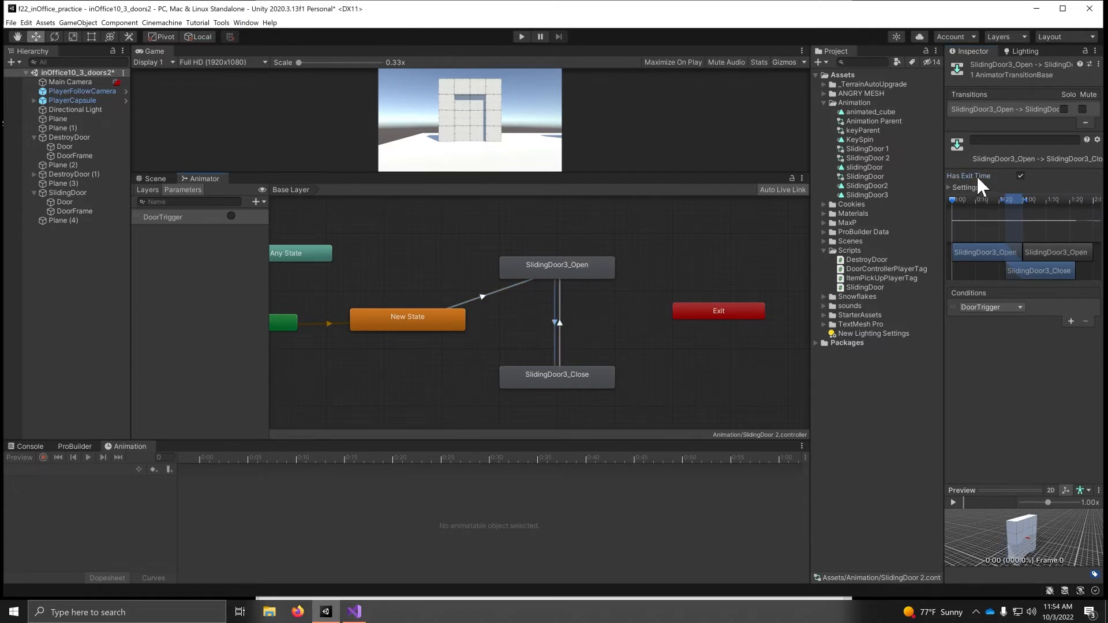
pyautogui.click(1021, 175)
# Play the scene, walk up to the sliding door and back to check its animator state, and stop playing.
pyautogui.click(518, 36)
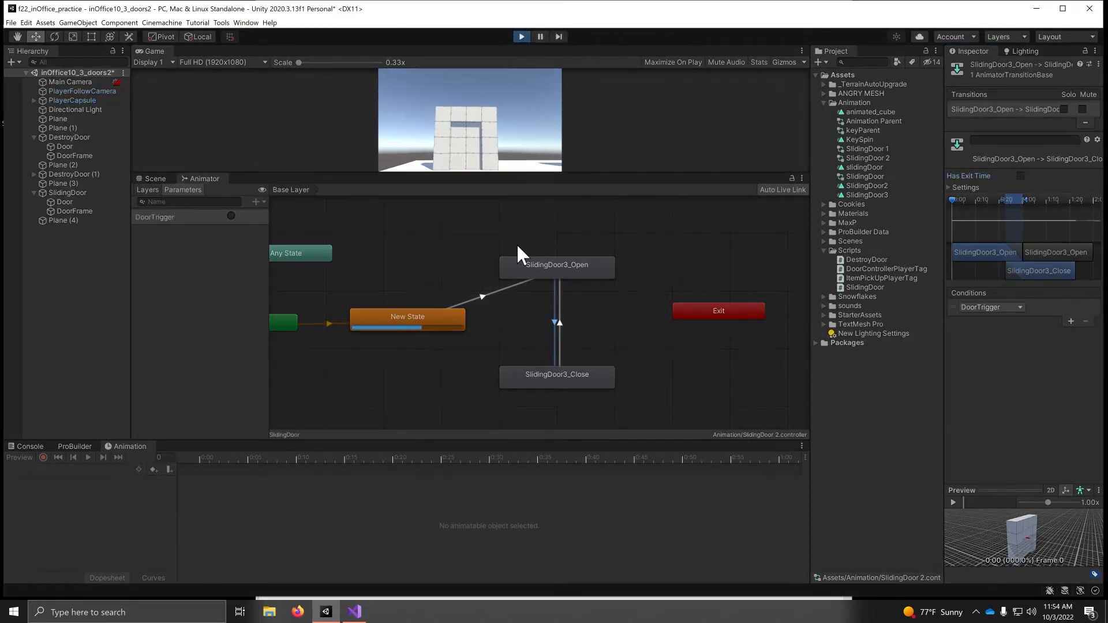
pyautogui.click(577, 91)
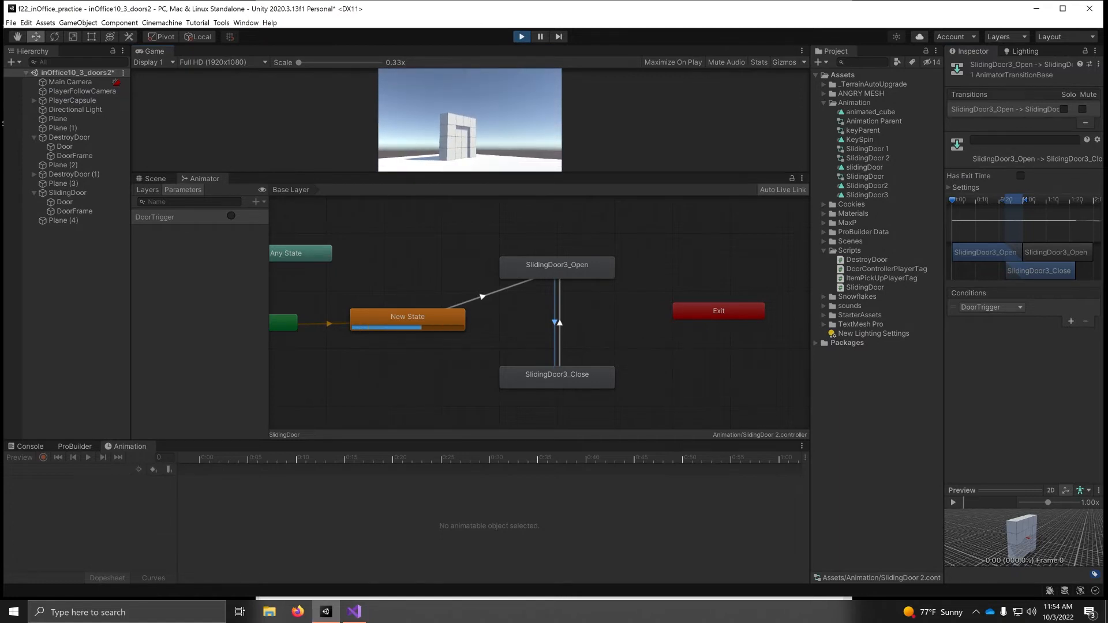
pyautogui.press('w')
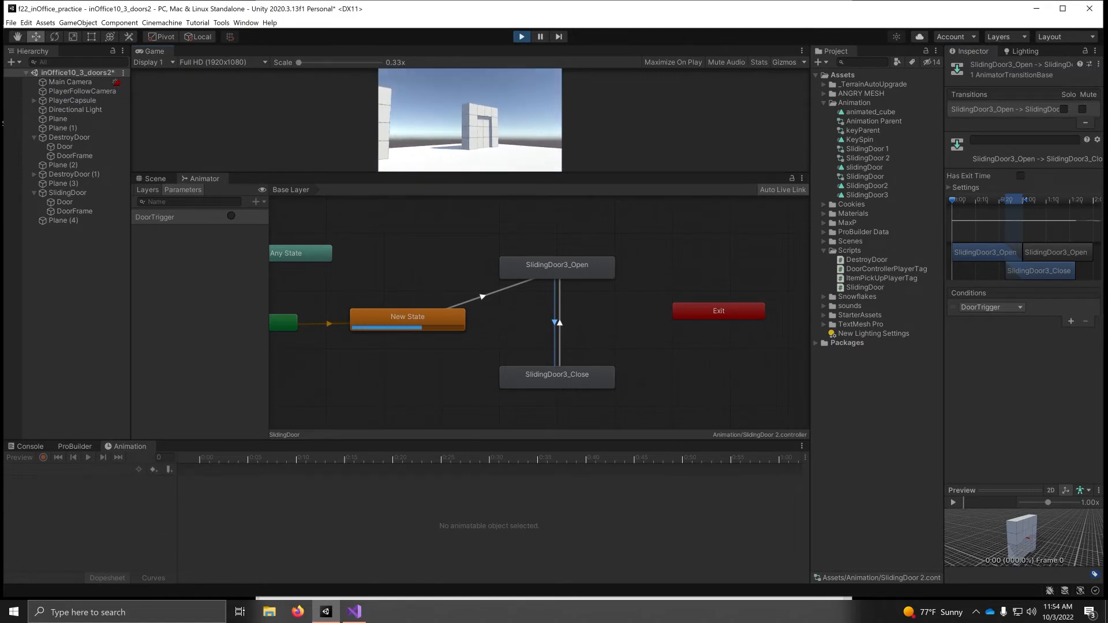
pyautogui.press('w')
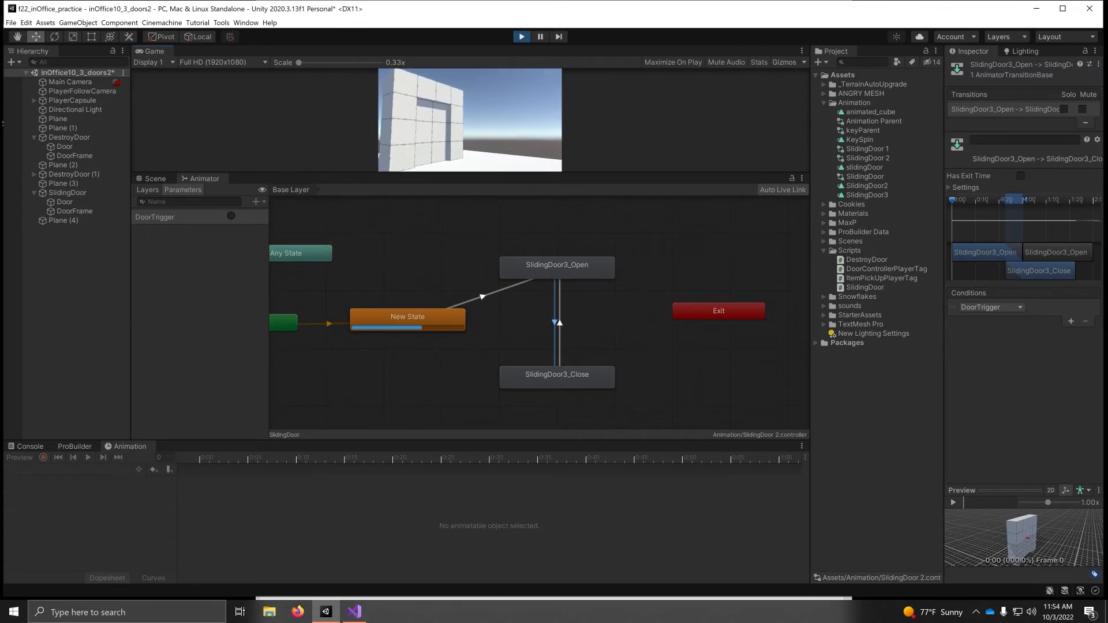
pyautogui.press('w')
pyautogui.press('w')
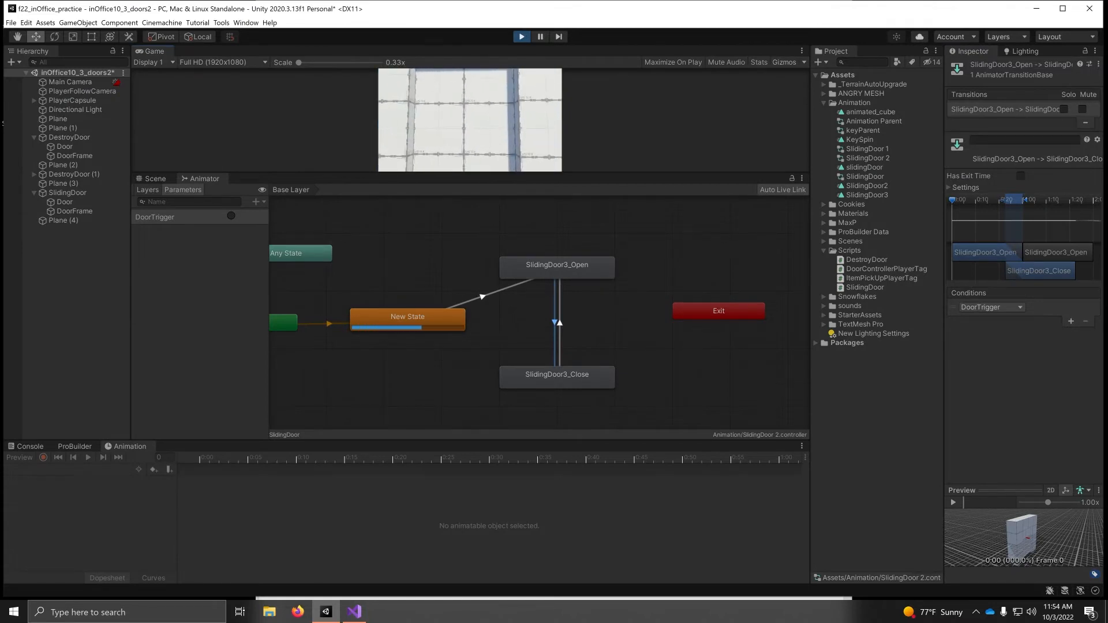
pyautogui.press('s')
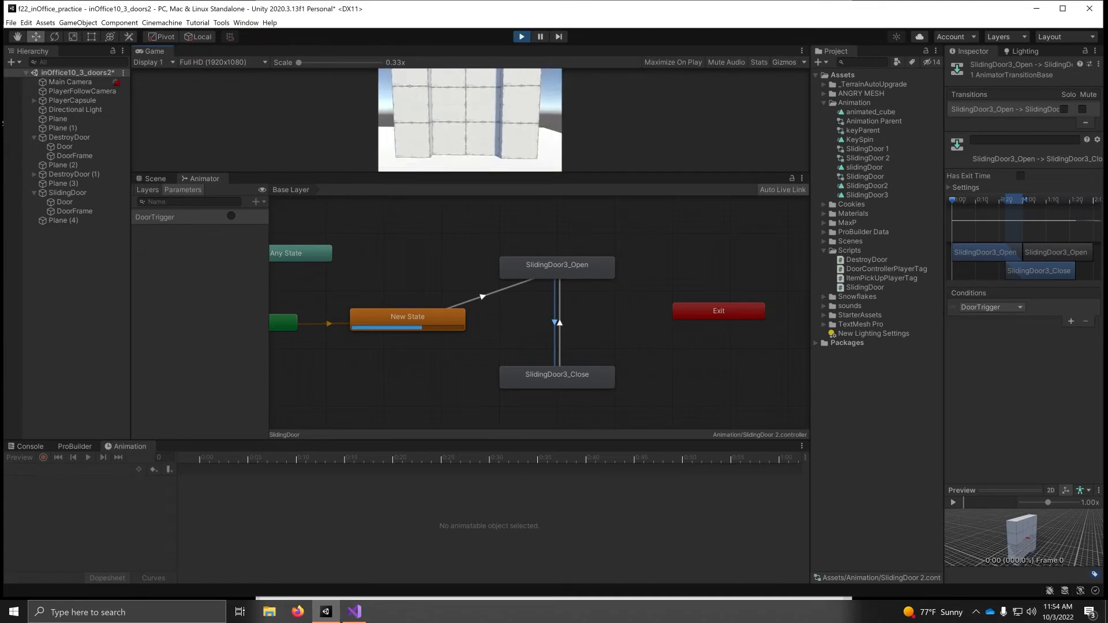
pyautogui.press('Escape')
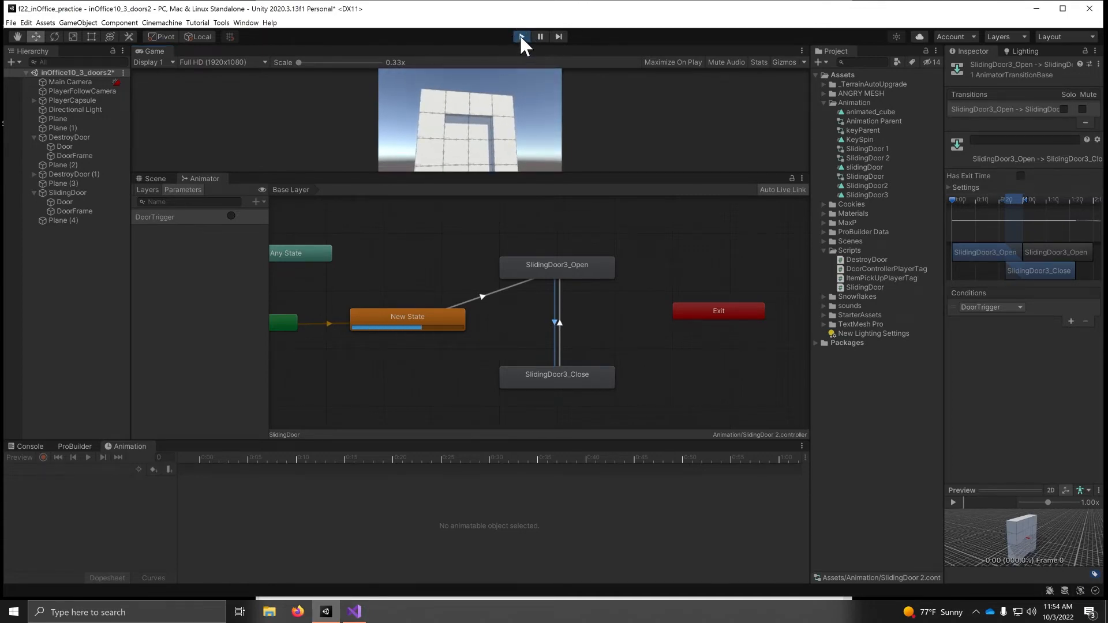
pyautogui.click(520, 37)
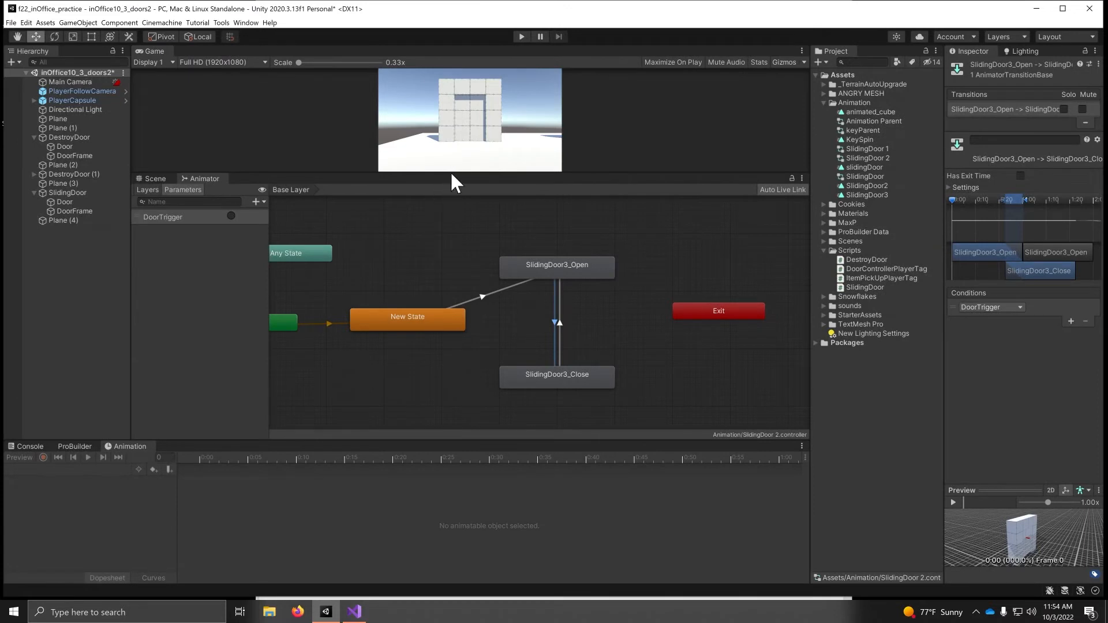
# Show the Scene view, open the SlidingDoor script in Visual Studio, and review its Animator reference, Start, OnTriggerEnter and OnTriggerExit code.
pyautogui.click(160, 179)
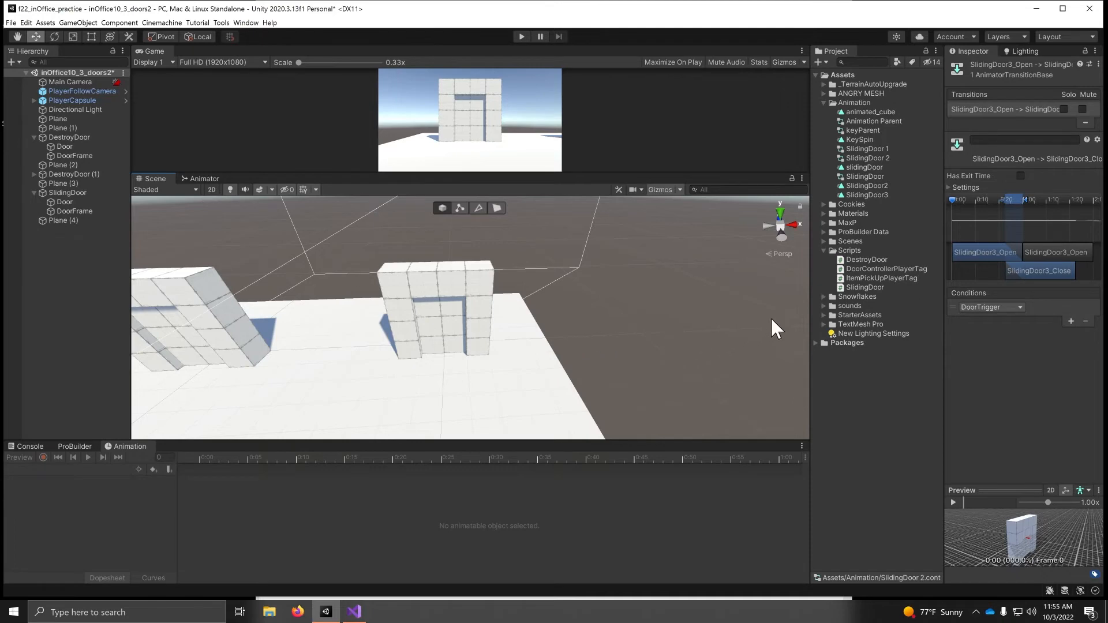
pyautogui.doubleClick(842, 288)
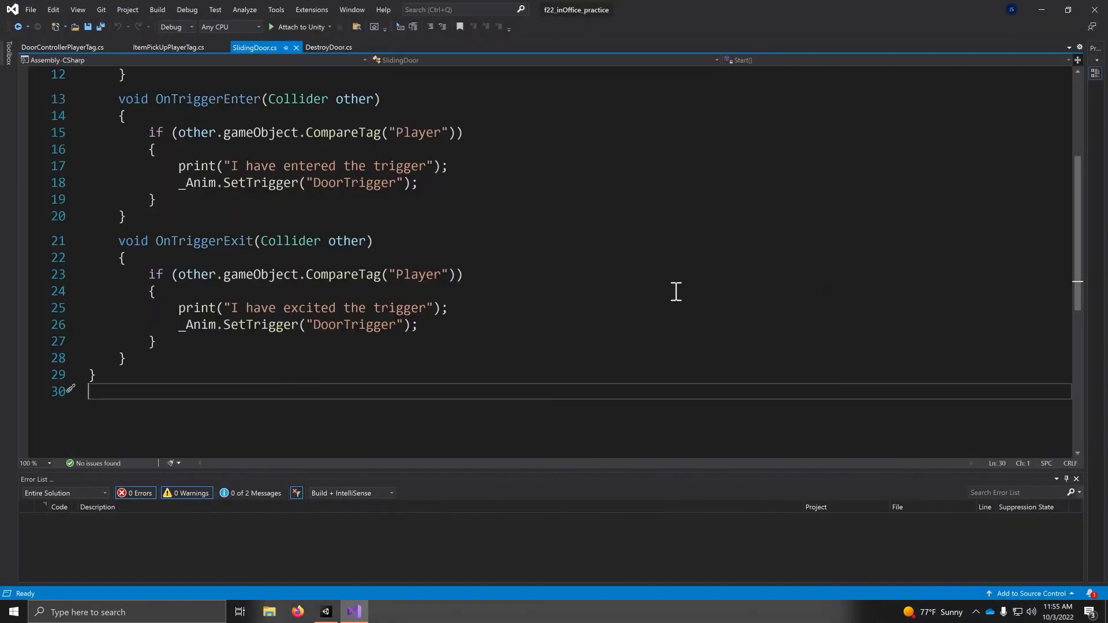
pyautogui.scroll(4, 676, 292)
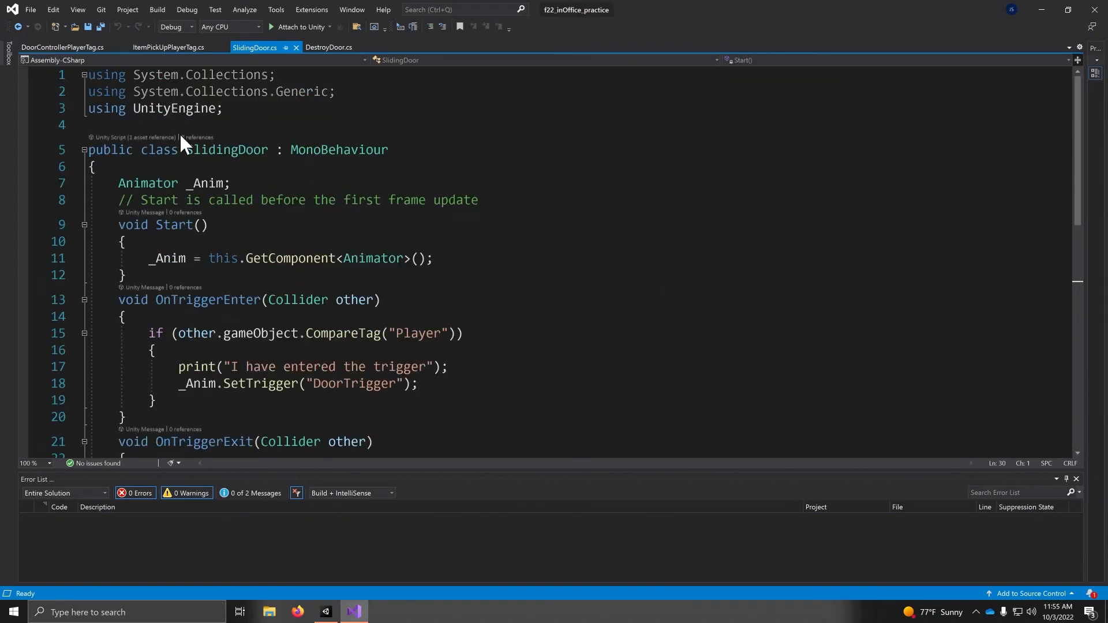
pyautogui.moveTo(246, 92)
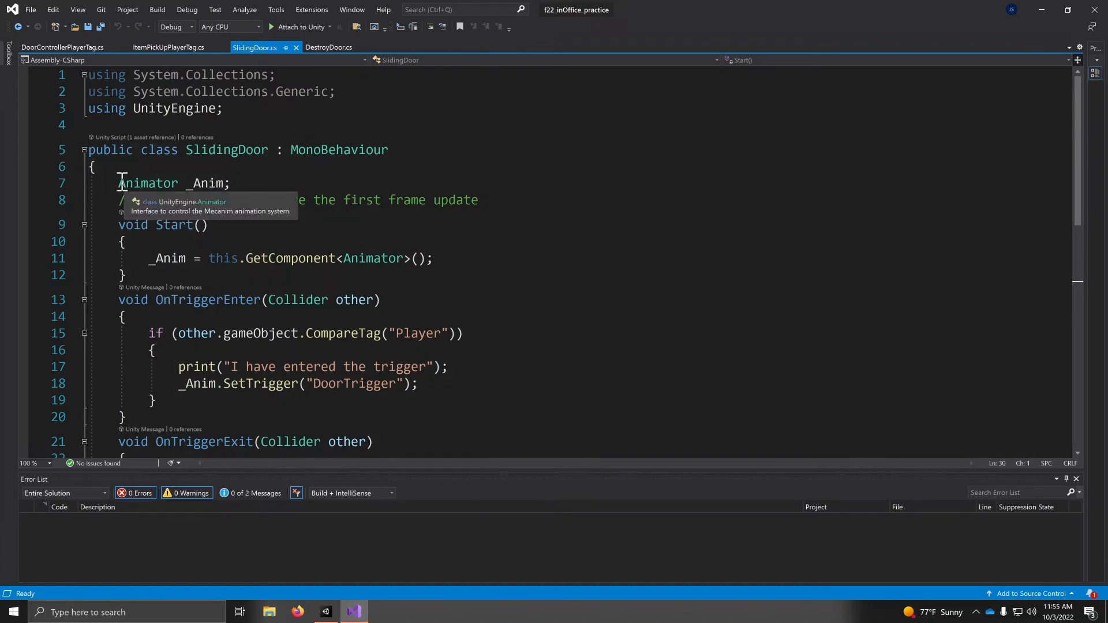
pyautogui.moveTo(111, 183); pyautogui.dragTo(179, 190)
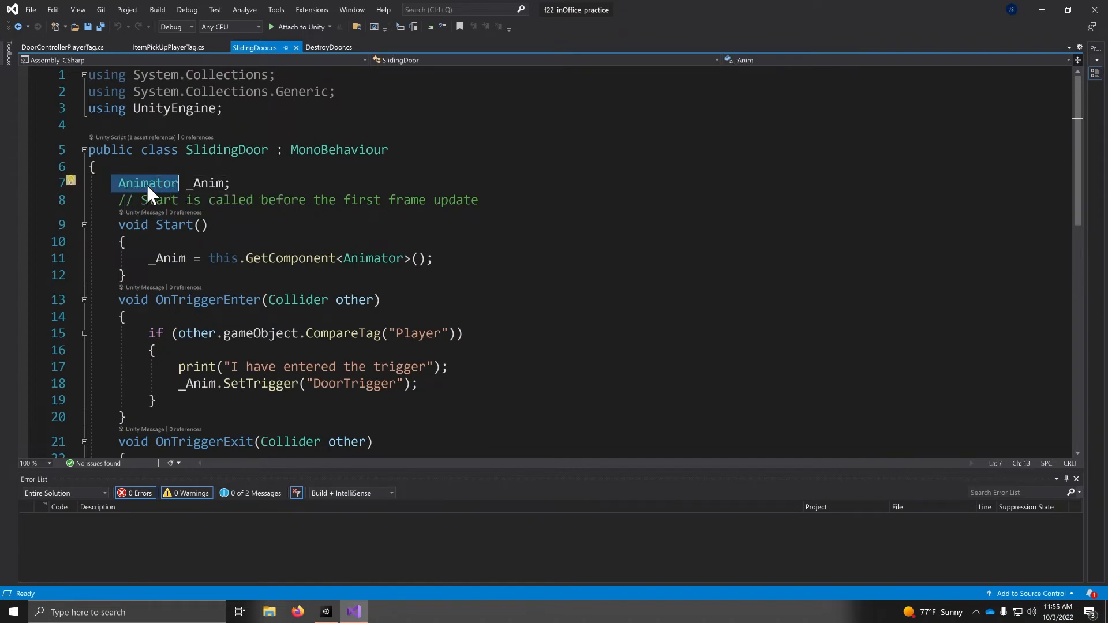
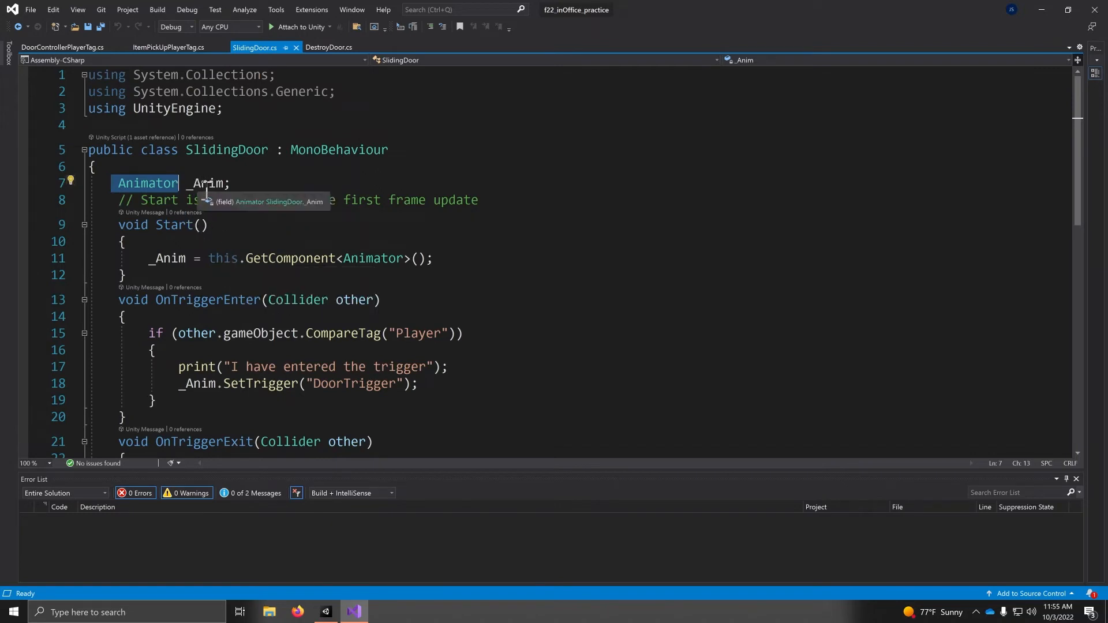
pyautogui.click(225, 182)
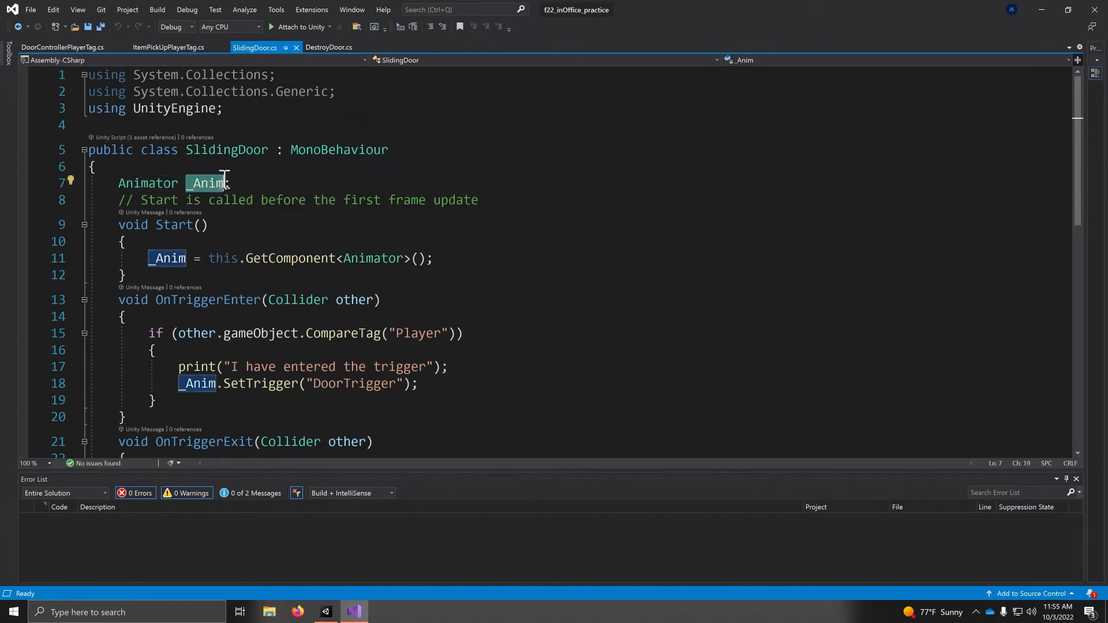
pyautogui.moveTo(280, 243); pyautogui.dragTo(162, 224)
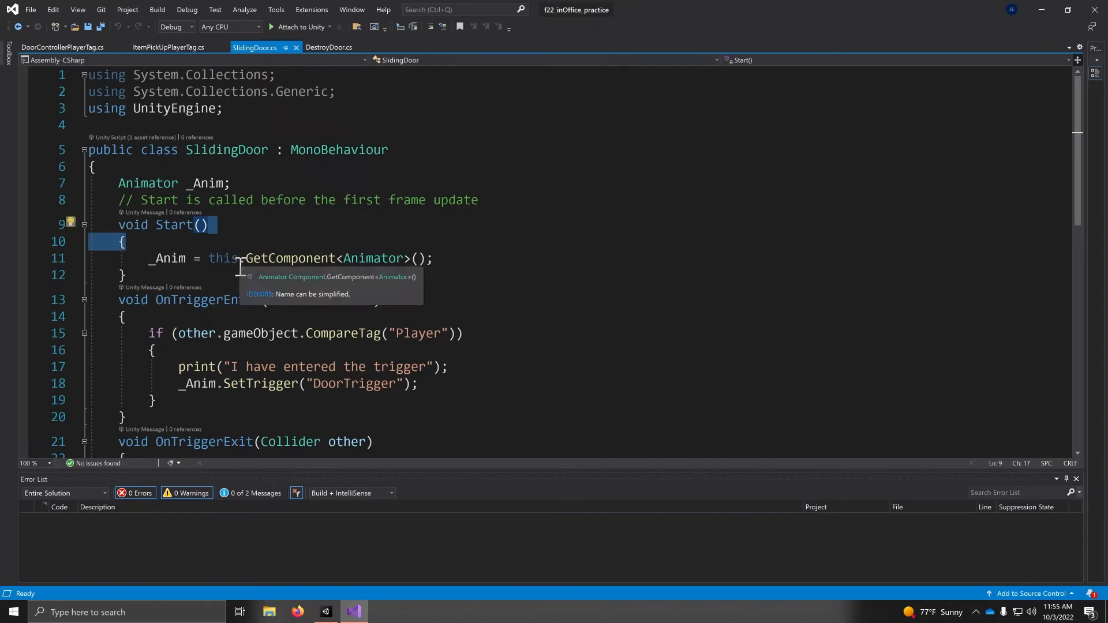
pyautogui.moveTo(189, 258); pyautogui.dragTo(148, 264)
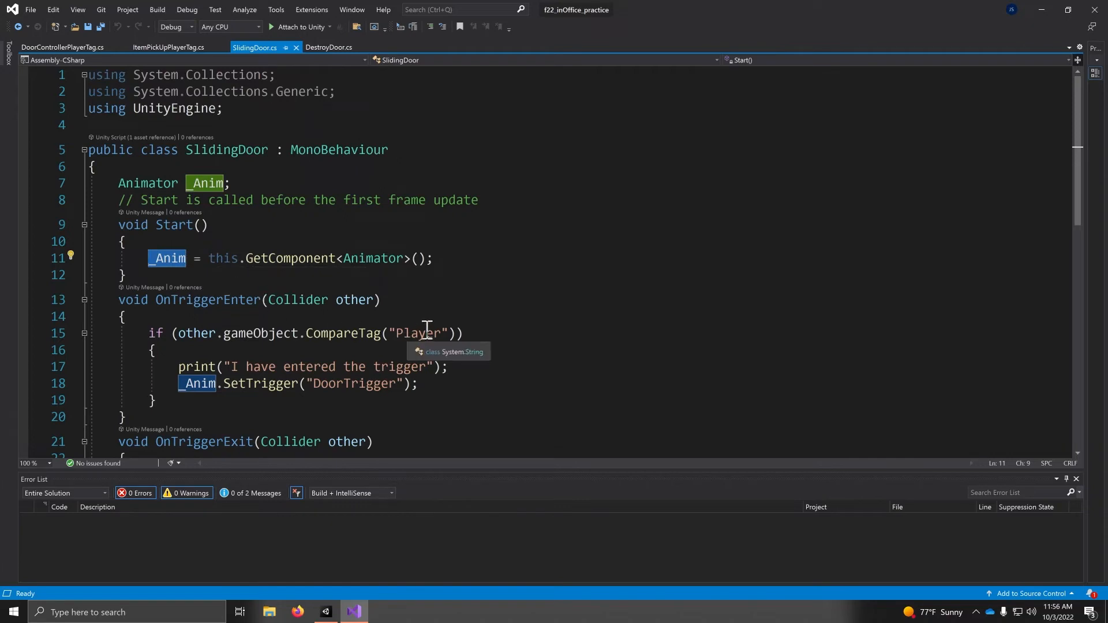
pyautogui.scroll(-2, 514, 234)
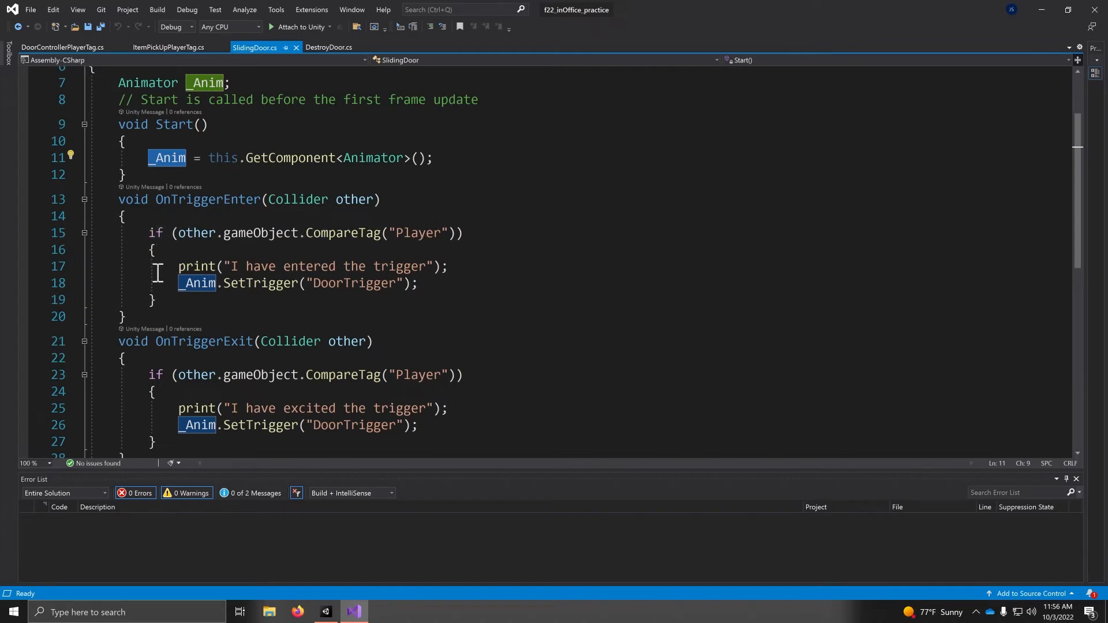
pyautogui.moveTo(172, 266); pyautogui.dragTo(508, 265)
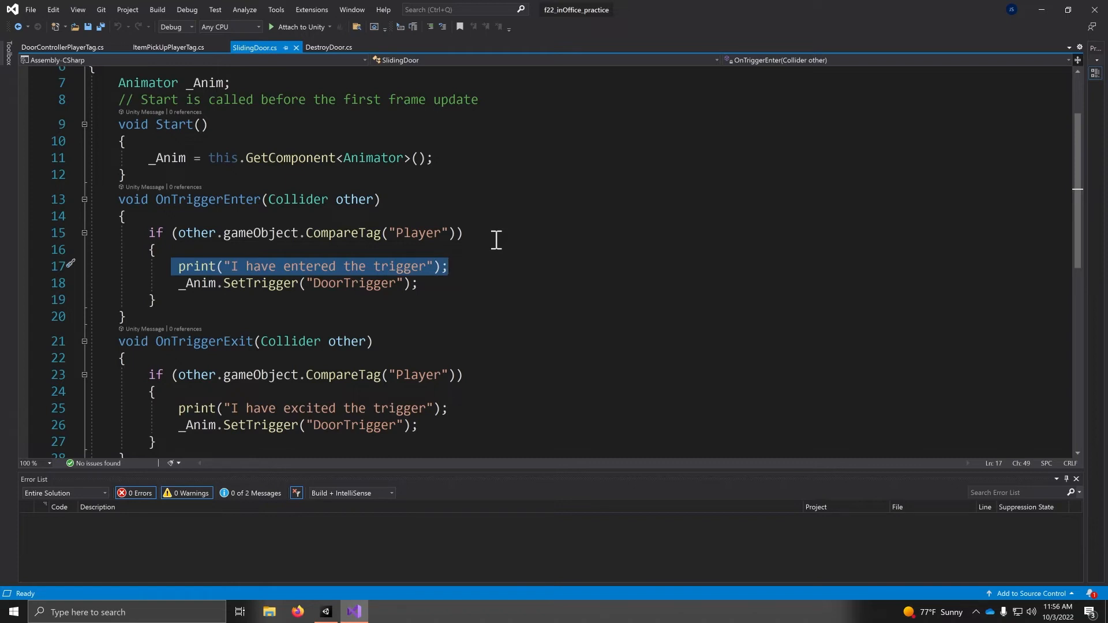
pyautogui.click(185, 288)
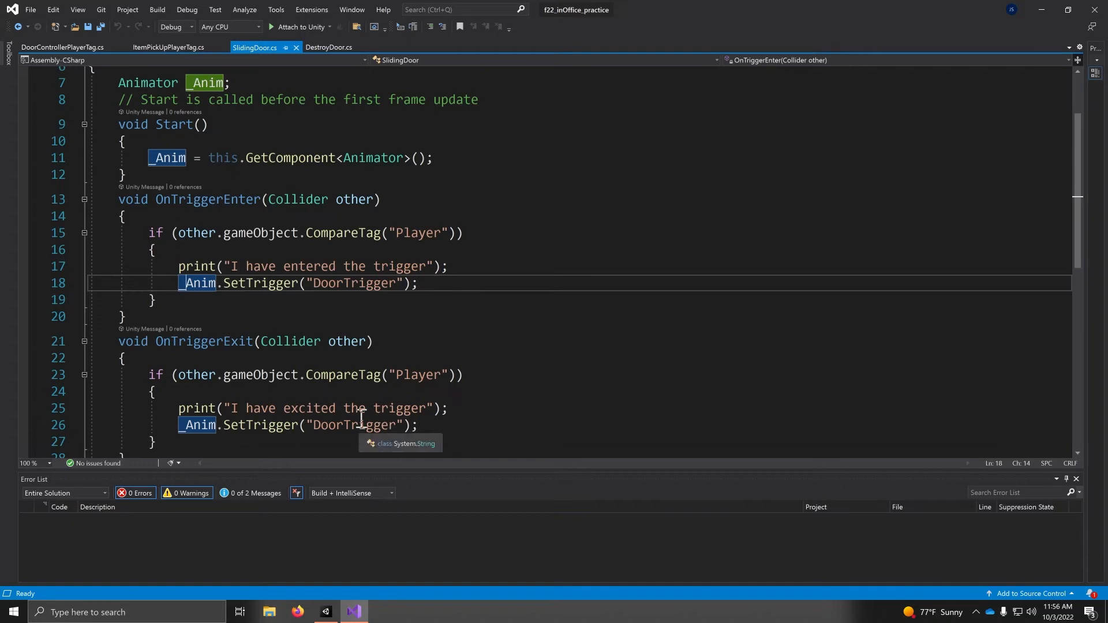
pyautogui.scroll(-2, 364, 416)
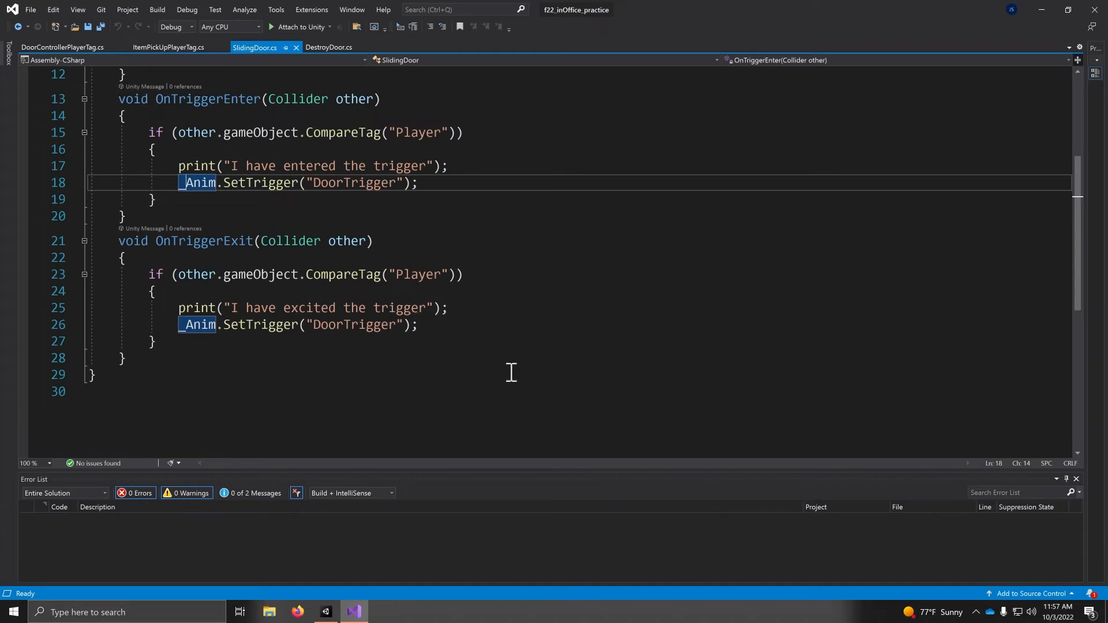
pyautogui.click(542, 363)
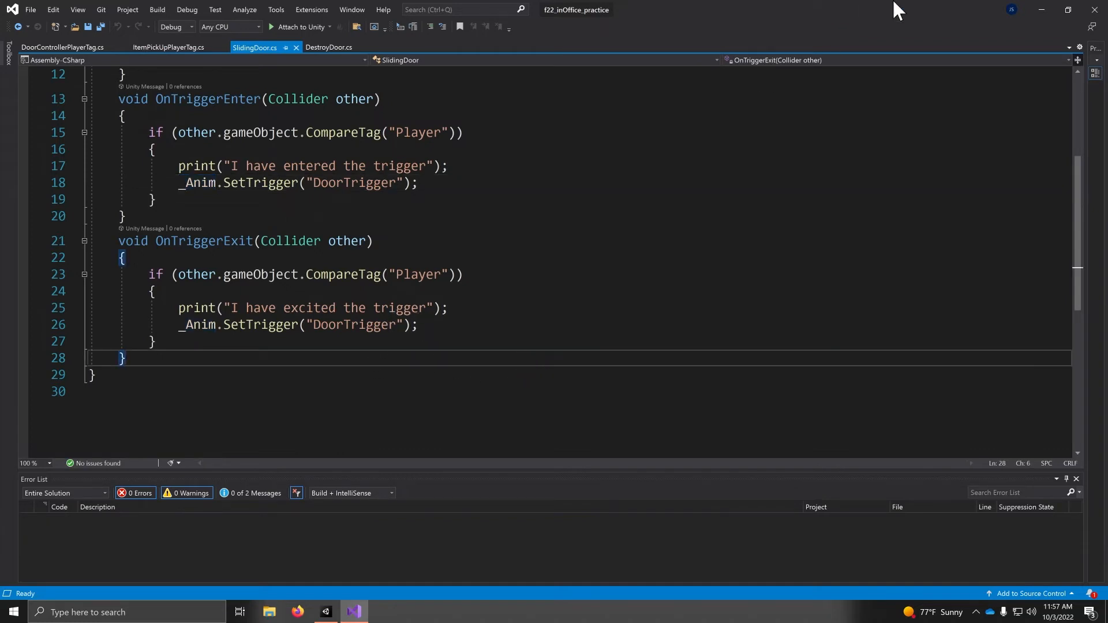
# Return to Unity and attach the SlidingDoor script to the SlidingDoor object.
pyautogui.click(1042, 5)
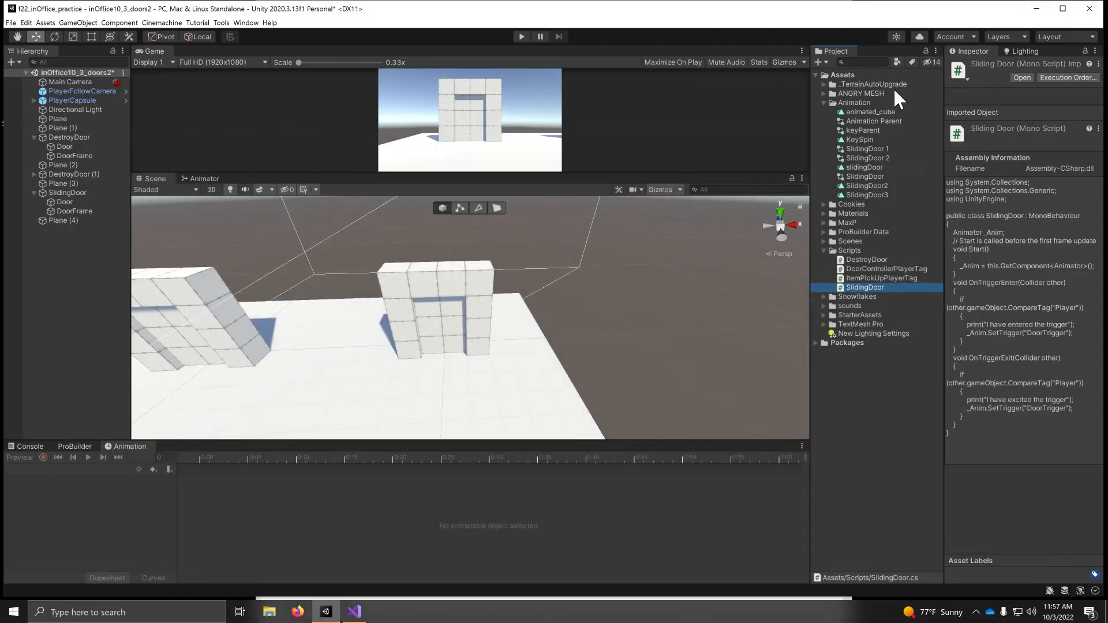
pyautogui.click(866, 288)
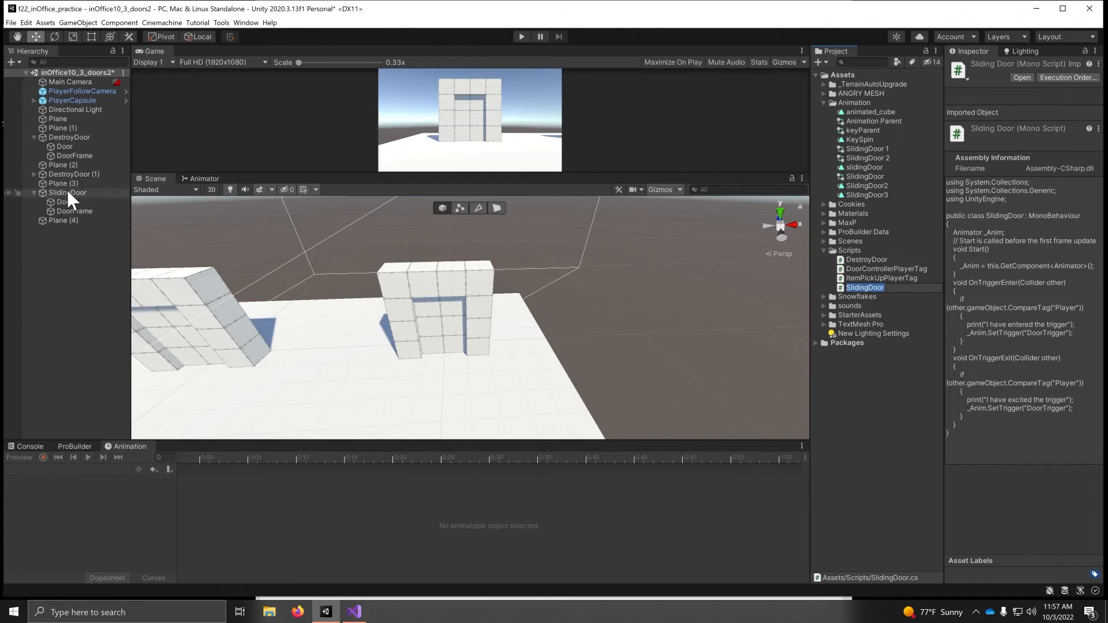
pyautogui.click(82, 192)
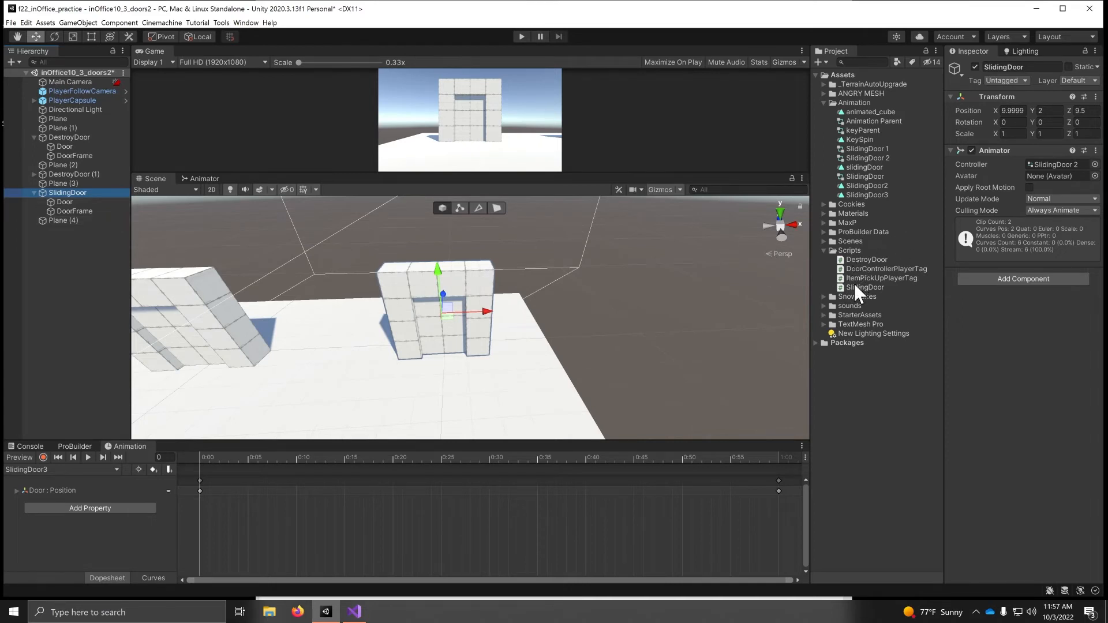
pyautogui.moveTo(856, 289); pyautogui.dragTo(1022, 332)
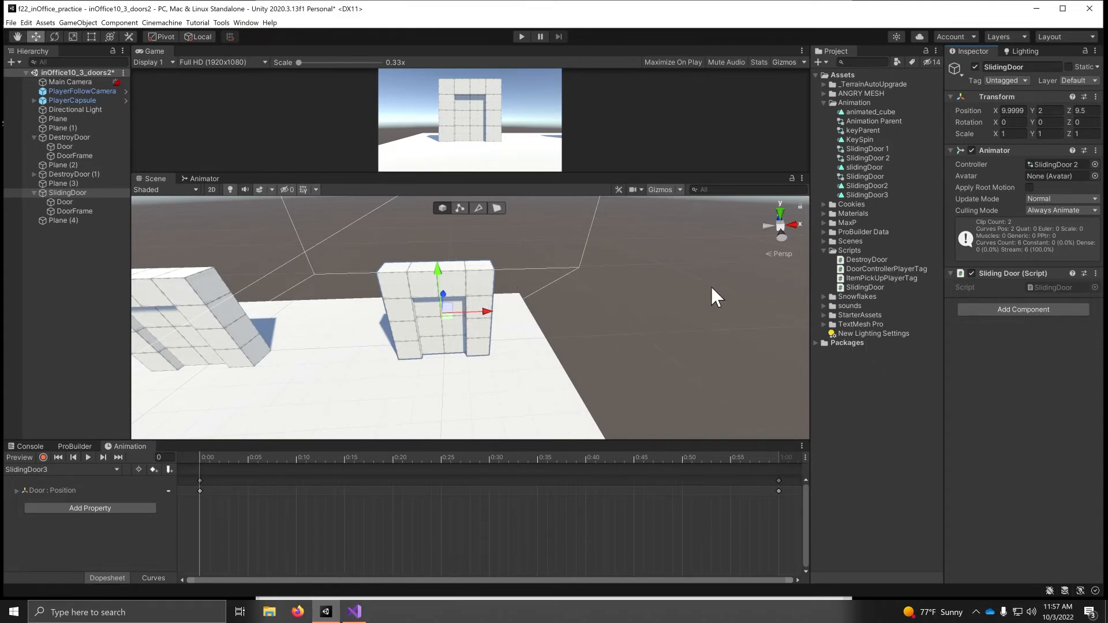
# Add a Box Collider component to the SlidingDoor object.
pyautogui.click(1014, 309)
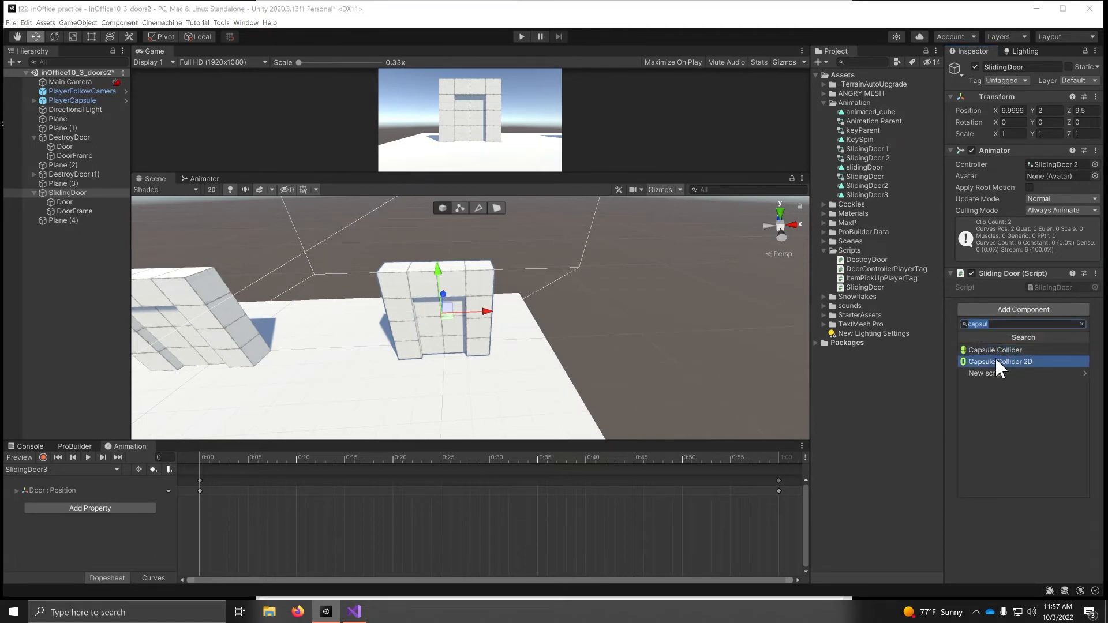
pyautogui.write('box')
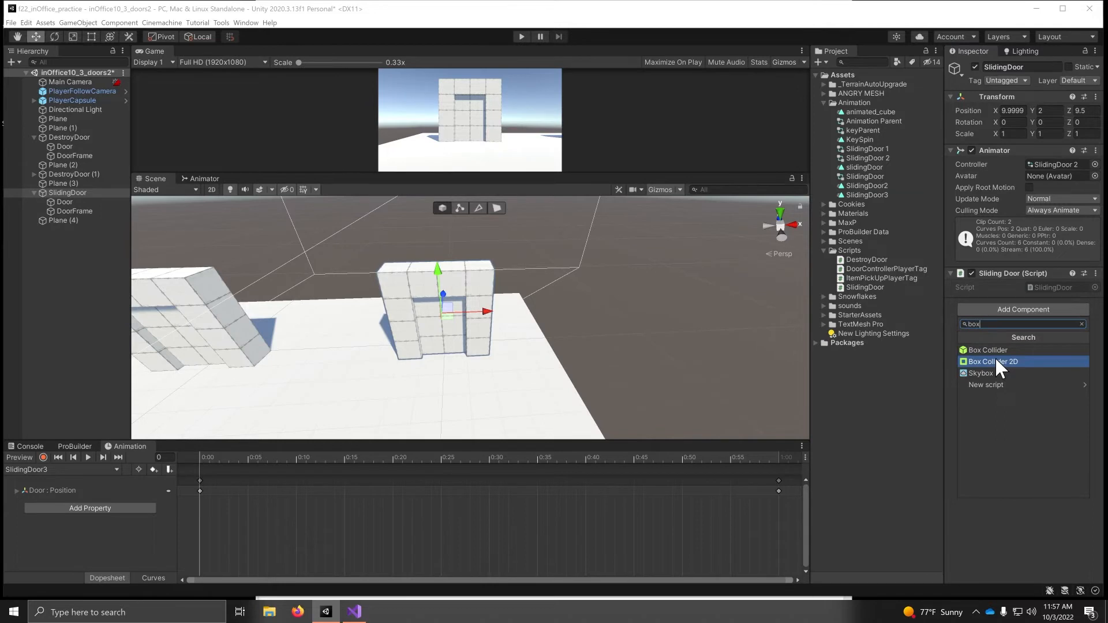
pyautogui.click(996, 349)
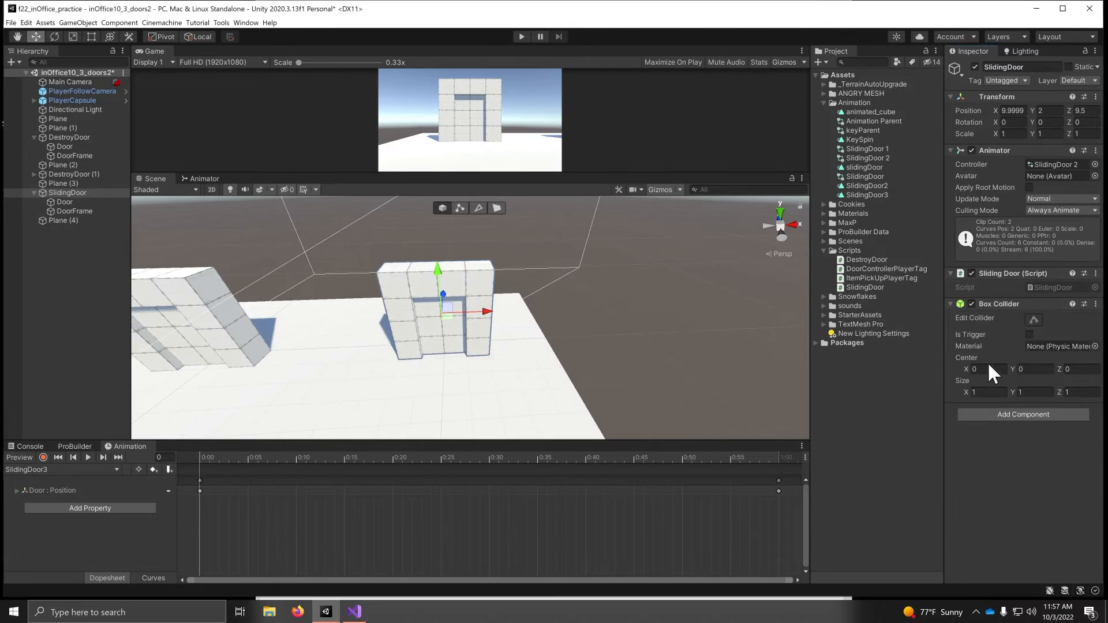
# Set the SlidingDoor object's Box Collider size to X 4, Y 3, Z 6 and turn on Is Trigger.
pyautogui.click(379, 411)
pyautogui.press('super')
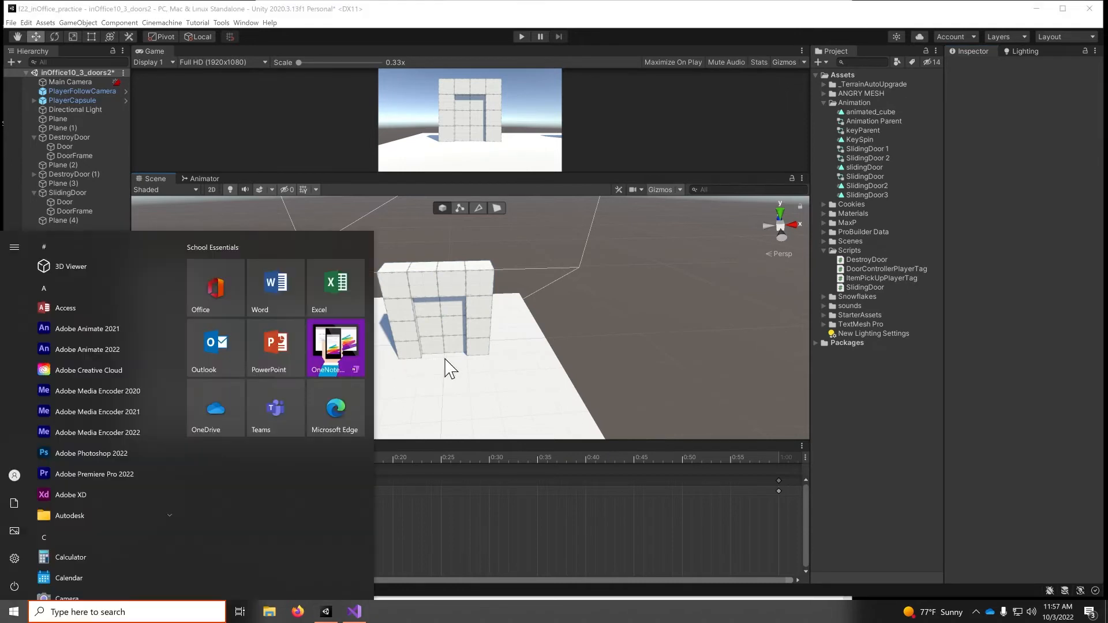
pyautogui.moveTo(438, 365); pyautogui.dragTo(517, 374, button='middle')
pyautogui.keyDown('alt'); pyautogui.moveTo(391, 366); pyautogui.dragTo(566, 303); pyautogui.keyUp('alt')
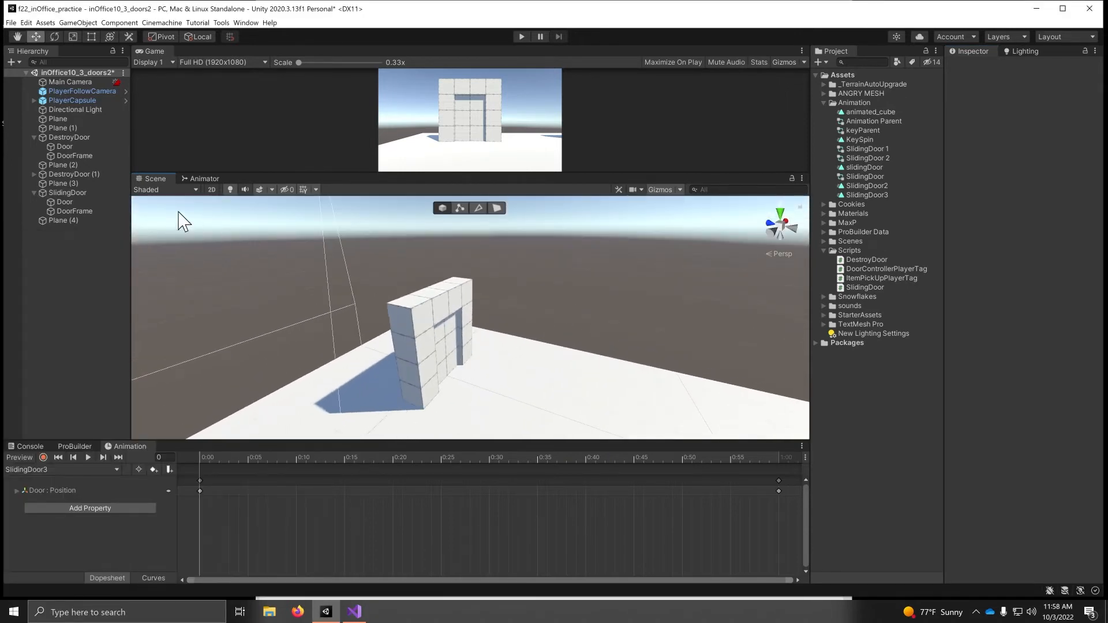
pyautogui.click(92, 191)
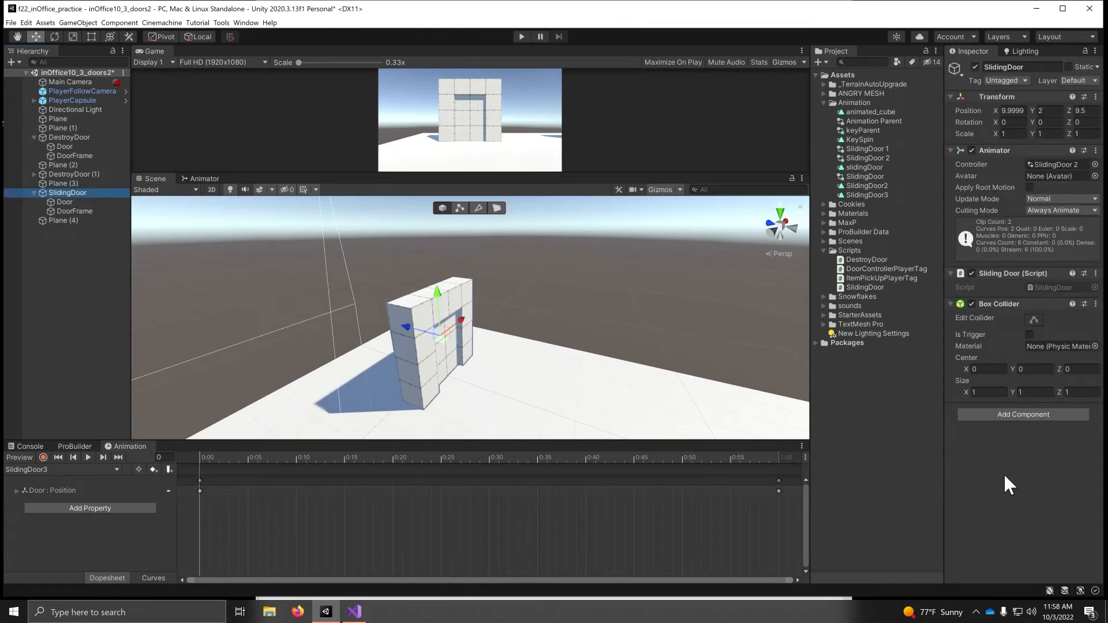
pyautogui.click(985, 392)
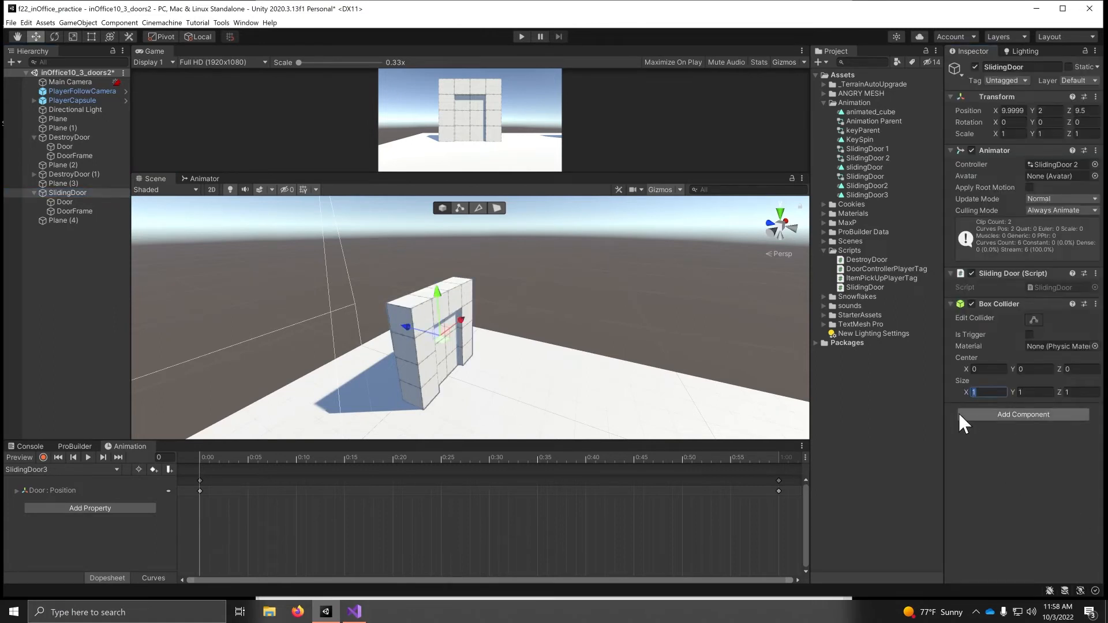
pyautogui.write('4')
pyautogui.press('Tab')
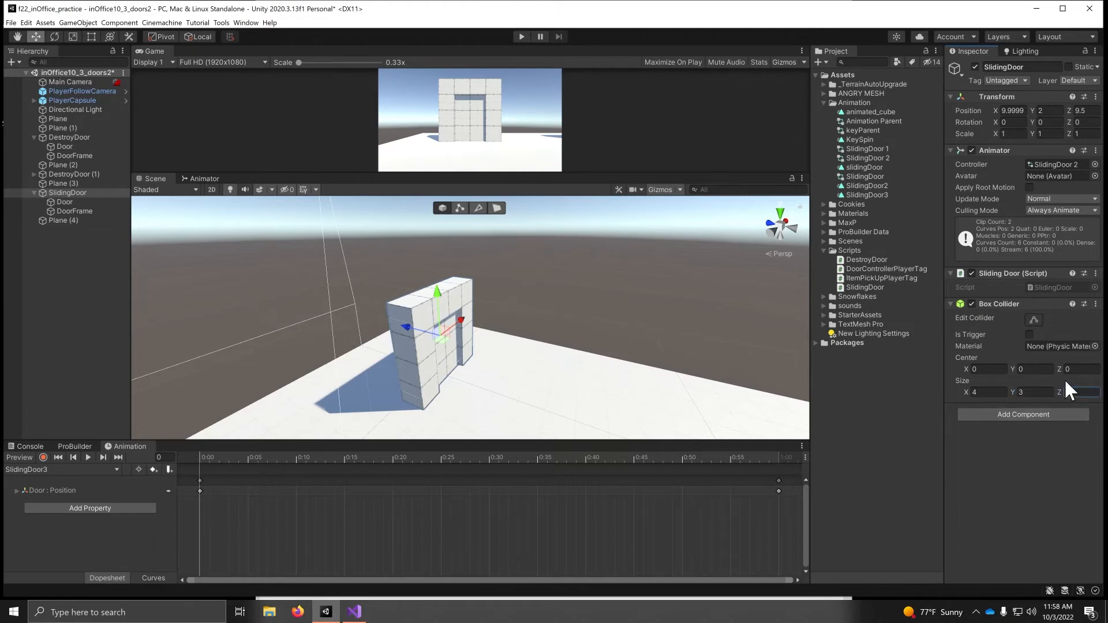
pyautogui.write('6')
pyautogui.keyDown('alt'); pyautogui.moveTo(525, 404); pyautogui.dragTo(593, 338); pyautogui.keyUp('alt')
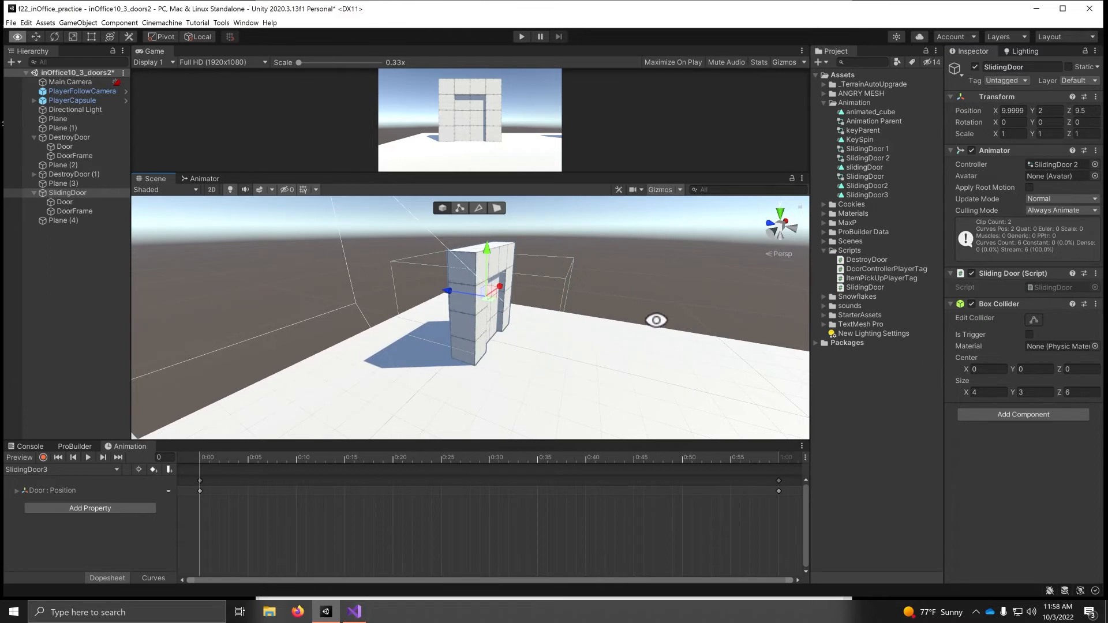
pyautogui.keyDown('alt'); pyautogui.moveTo(655, 322); pyautogui.dragTo(424, 318); pyautogui.keyUp('alt')
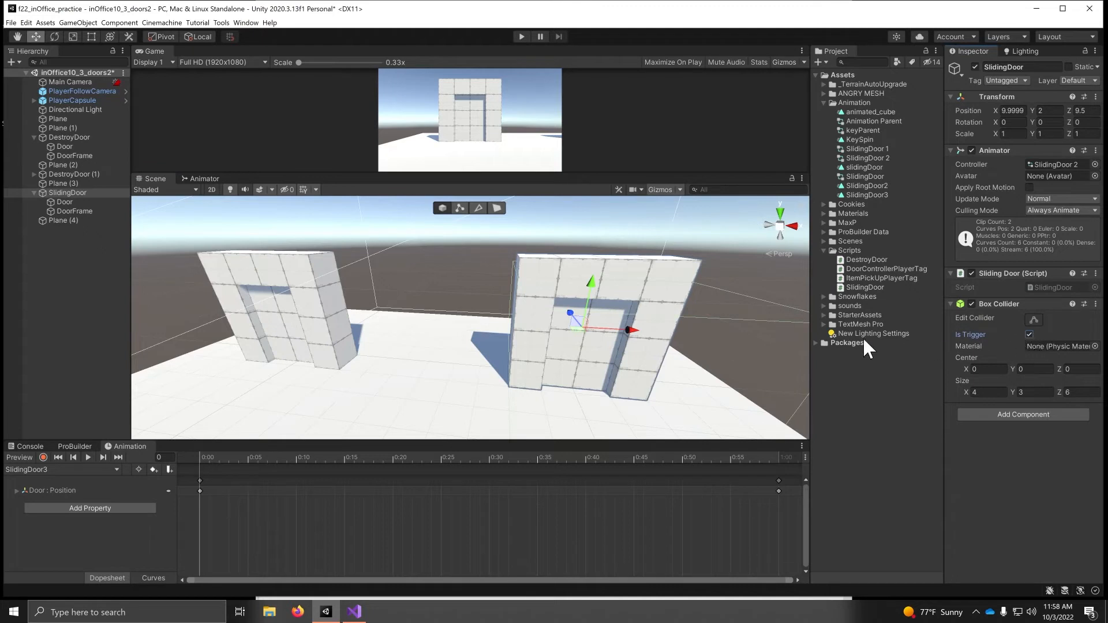
pyautogui.moveTo(640, 337); pyautogui.dragTo(532, 317, button='middle')
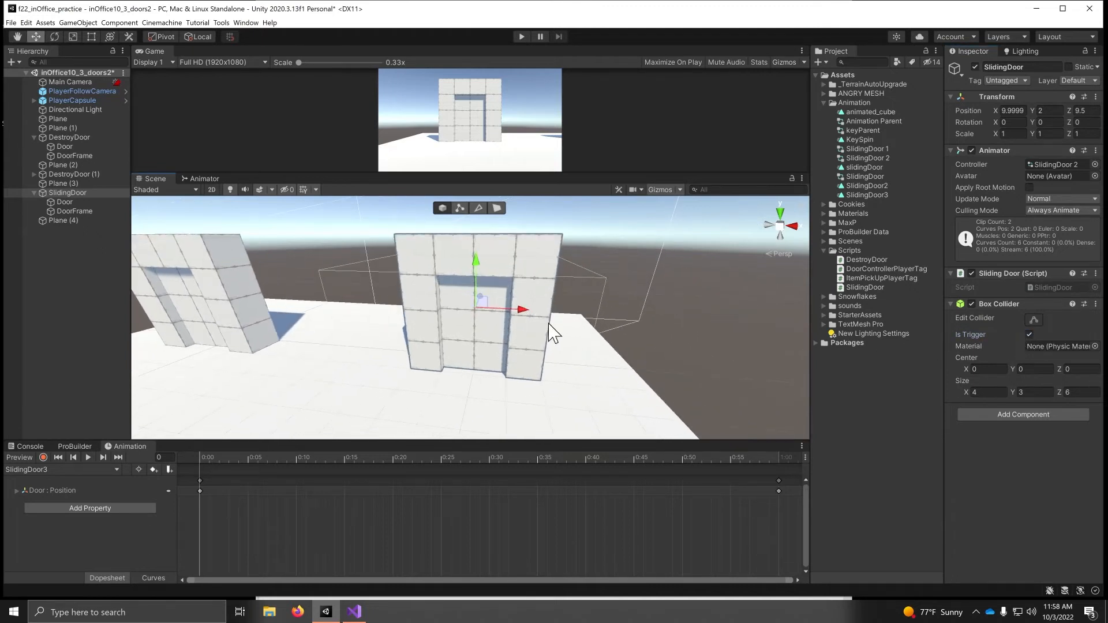
# Play the scene, walk up to the sliding door and back out of its trigger to test it, and stop playing.
pyautogui.click(523, 34)
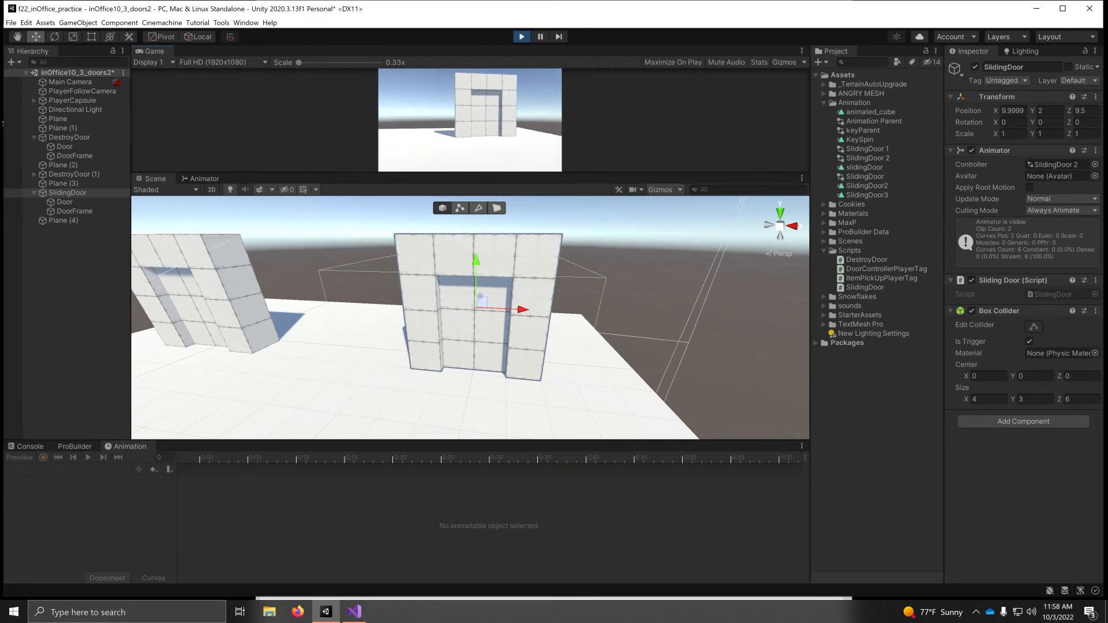
pyautogui.press('w')
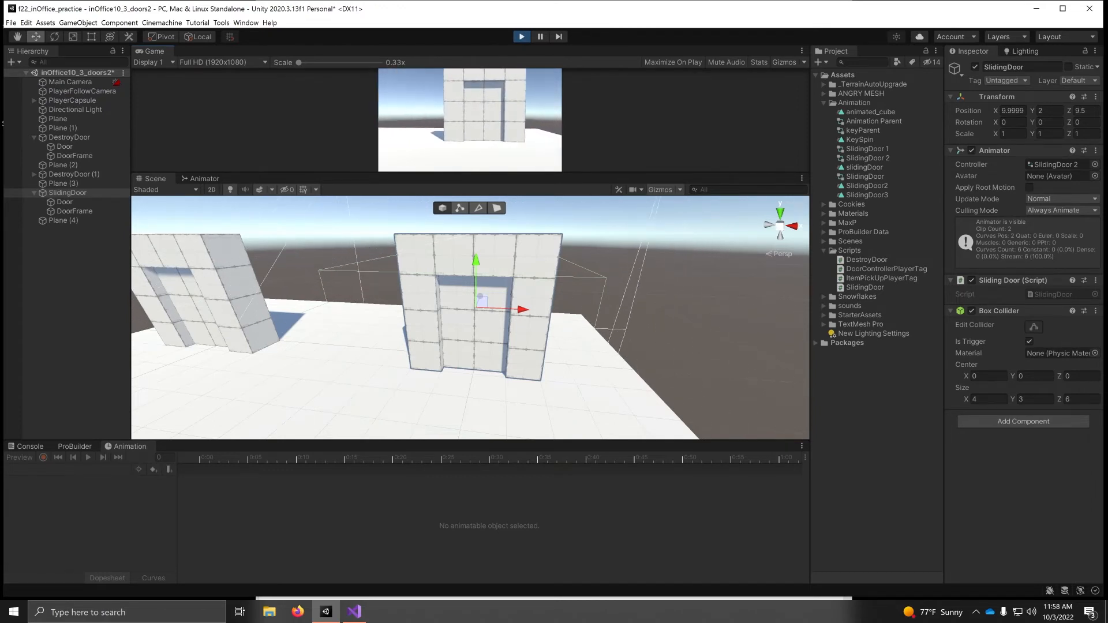
pyautogui.press('w')
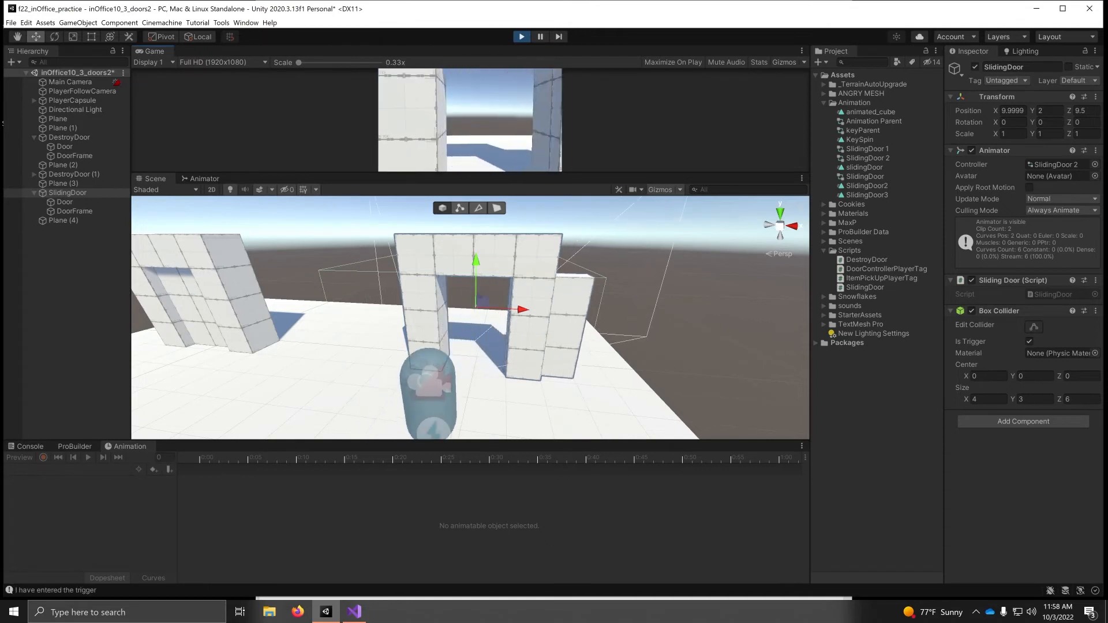
pyautogui.press('w')
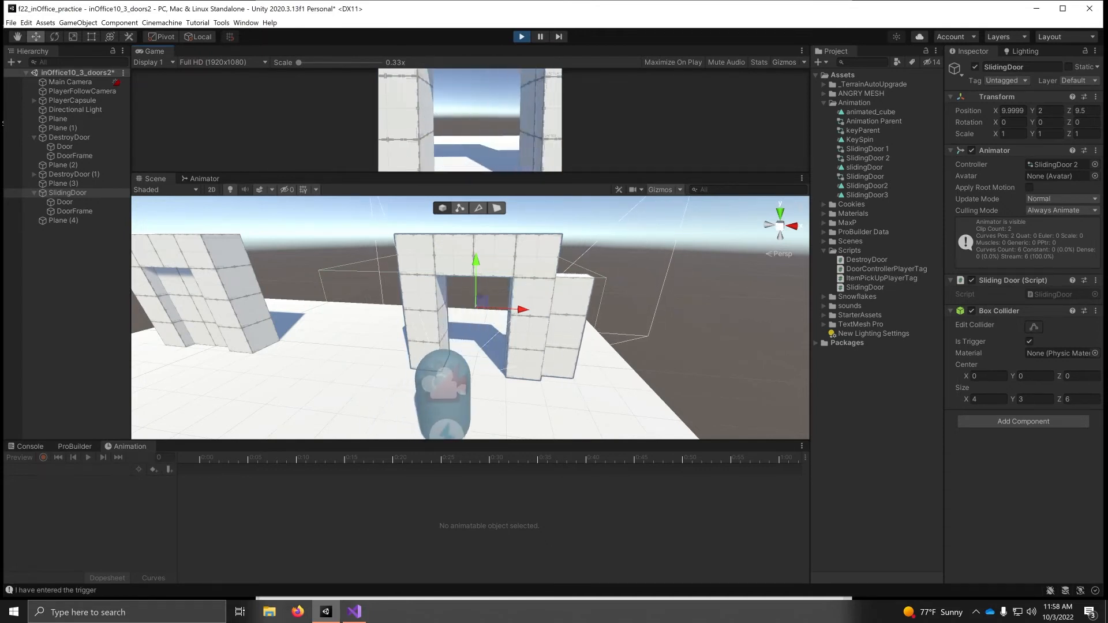
pyautogui.press('w')
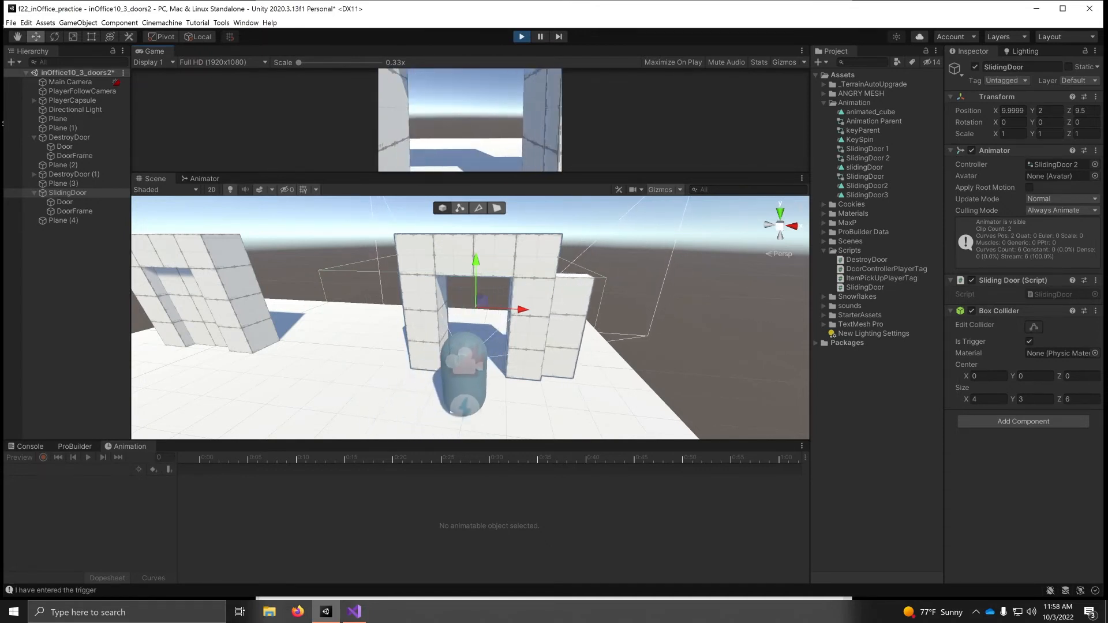
pyautogui.press('s')
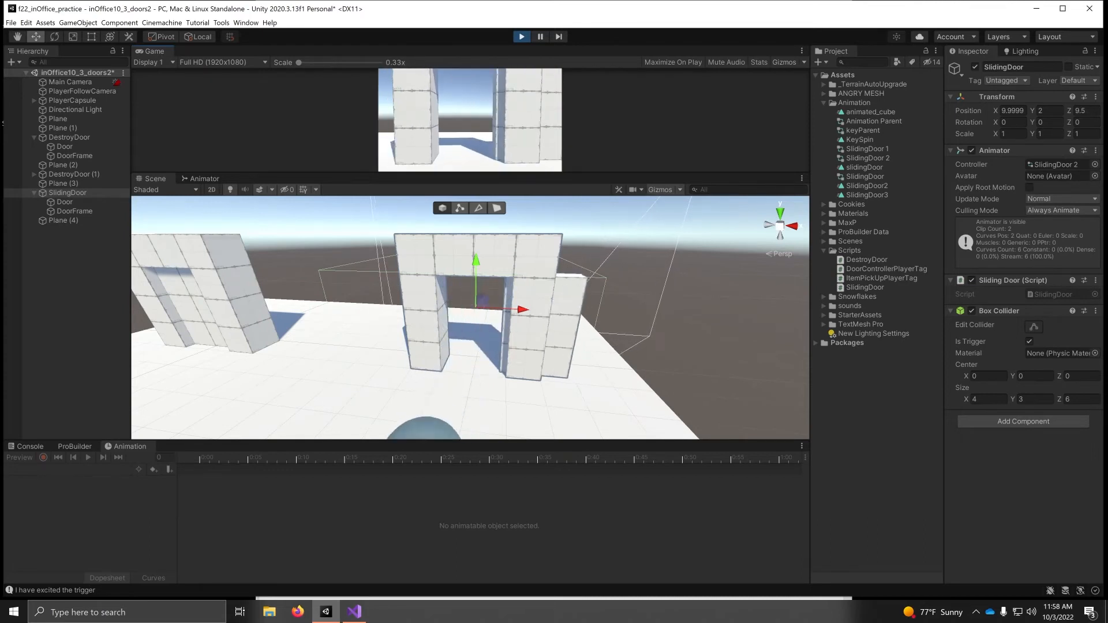
pyautogui.press('s')
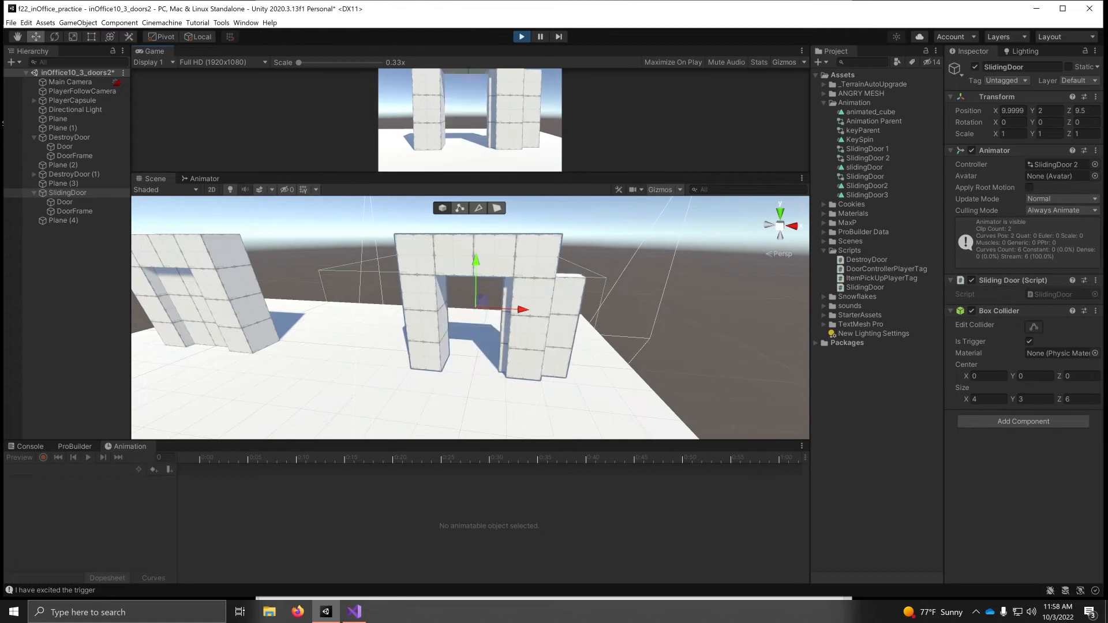
pyautogui.click(521, 36)
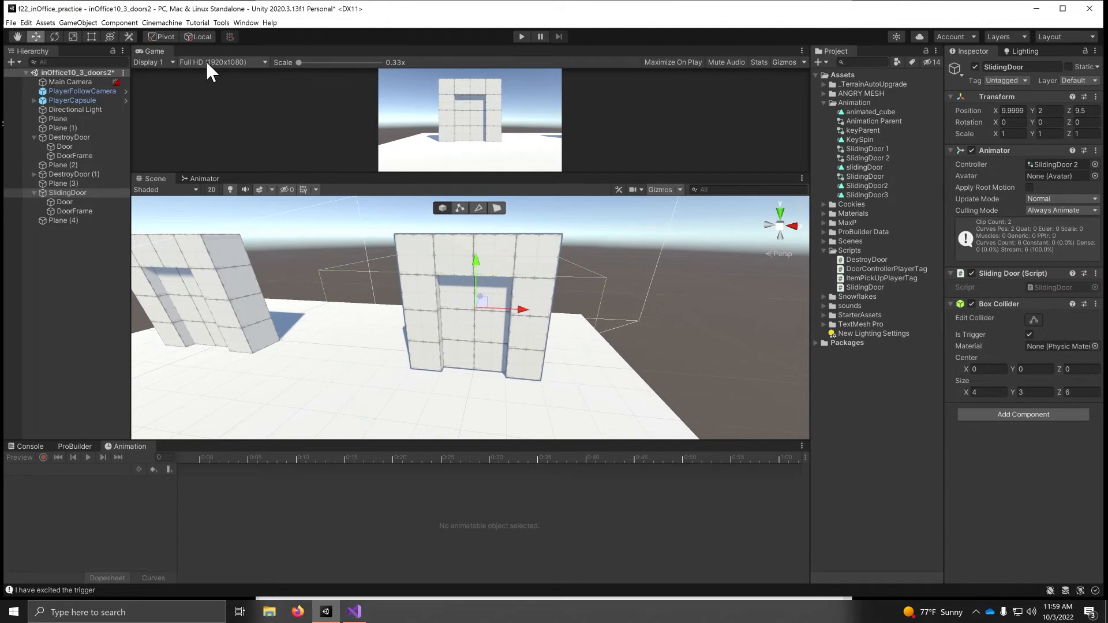
# Show the Animator graph, try adding a transition from SlidingDoor3_Close to New State, and remove it again.
pyautogui.click(202, 178)
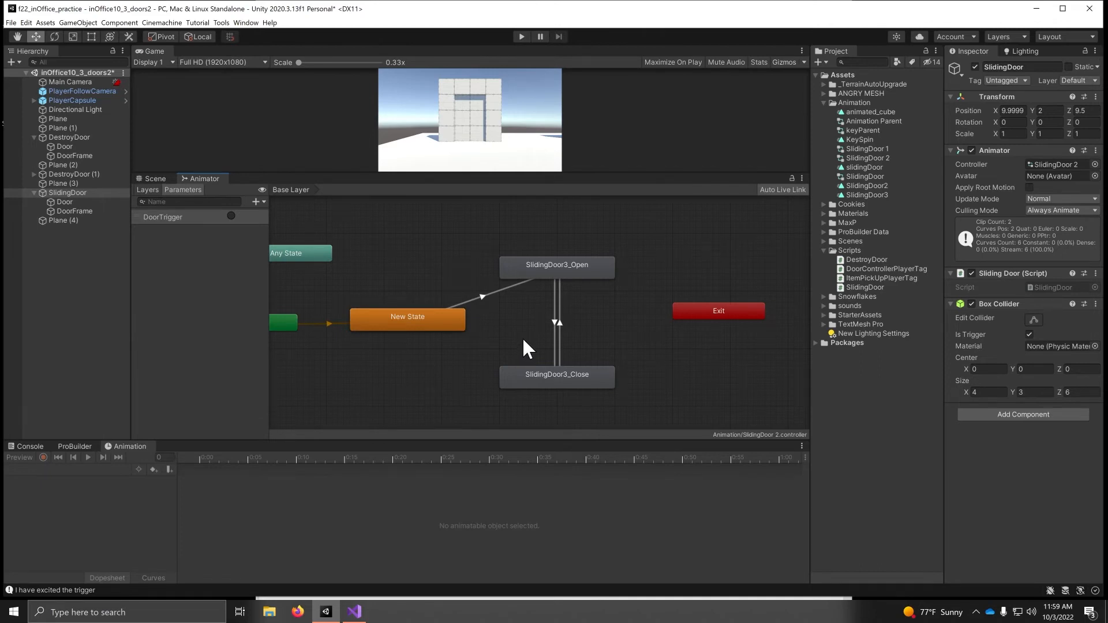
pyautogui.rightClick(531, 383)
pyautogui.click(542, 387)
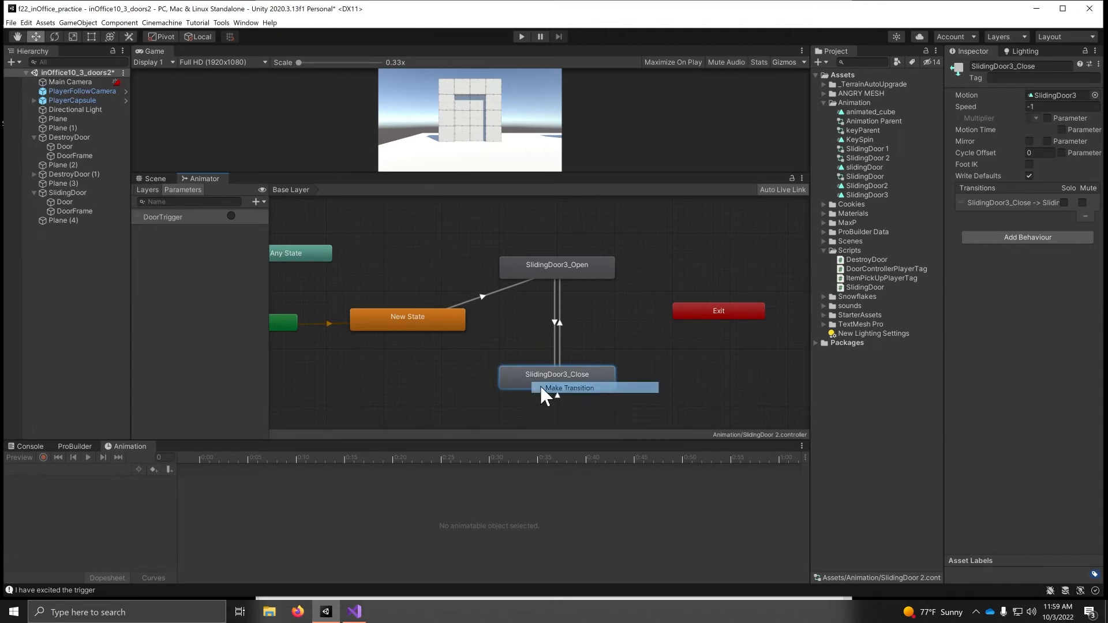
pyautogui.click(422, 318)
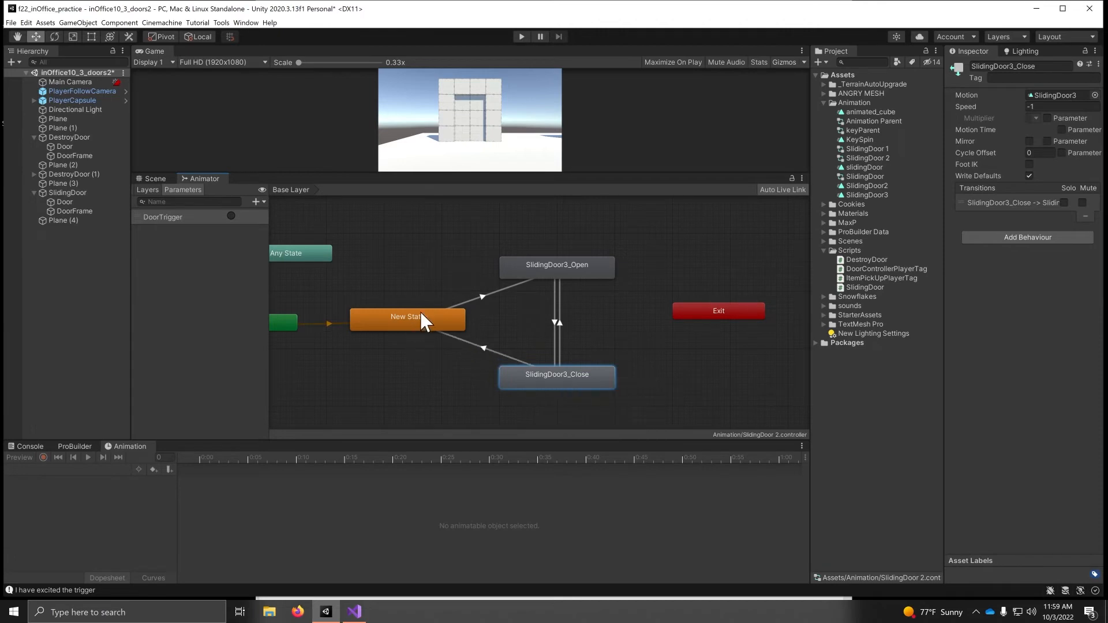
pyautogui.rightClick(495, 323)
# Check the conditions of the three sliding door transitions and turn off Loop Time on the SlidingDoor3 animation clip.
pyautogui.click(484, 292)
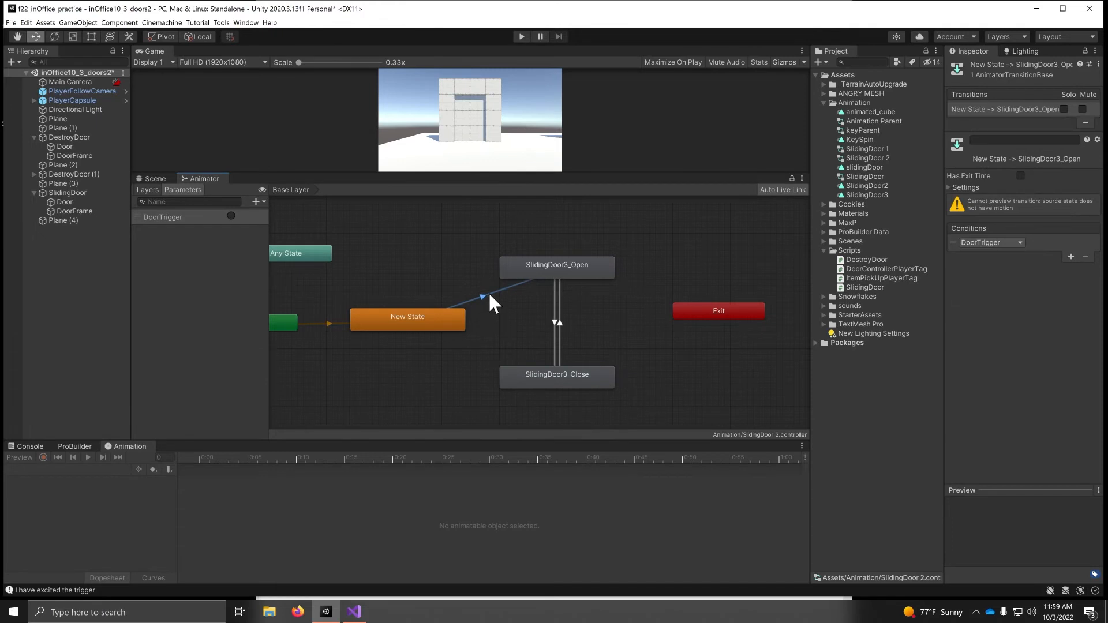
pyautogui.click(553, 321)
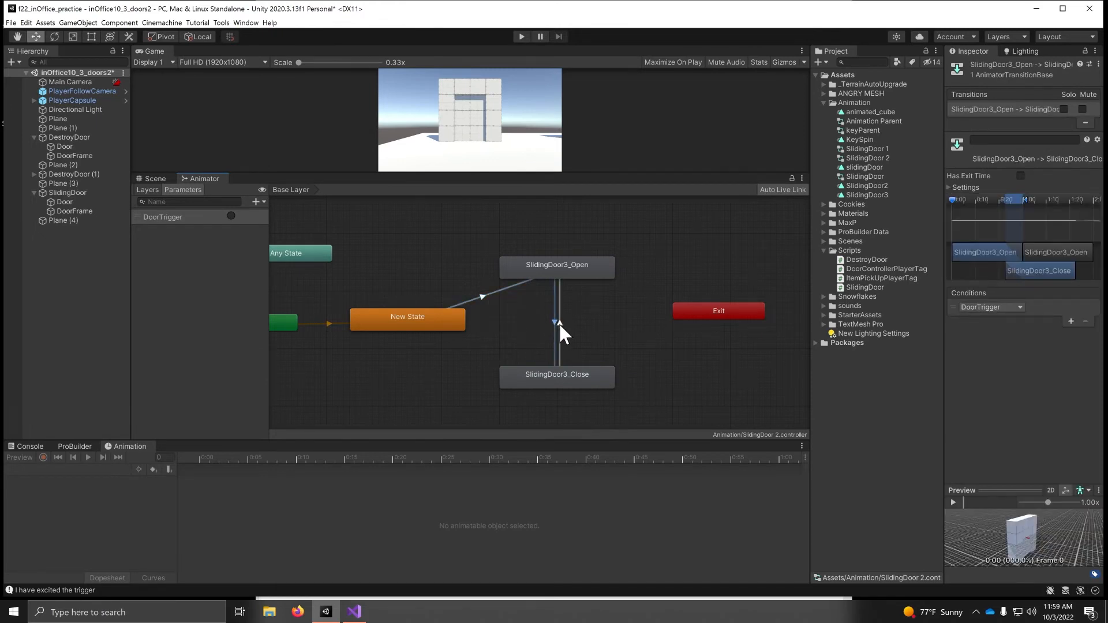
pyautogui.click(559, 323)
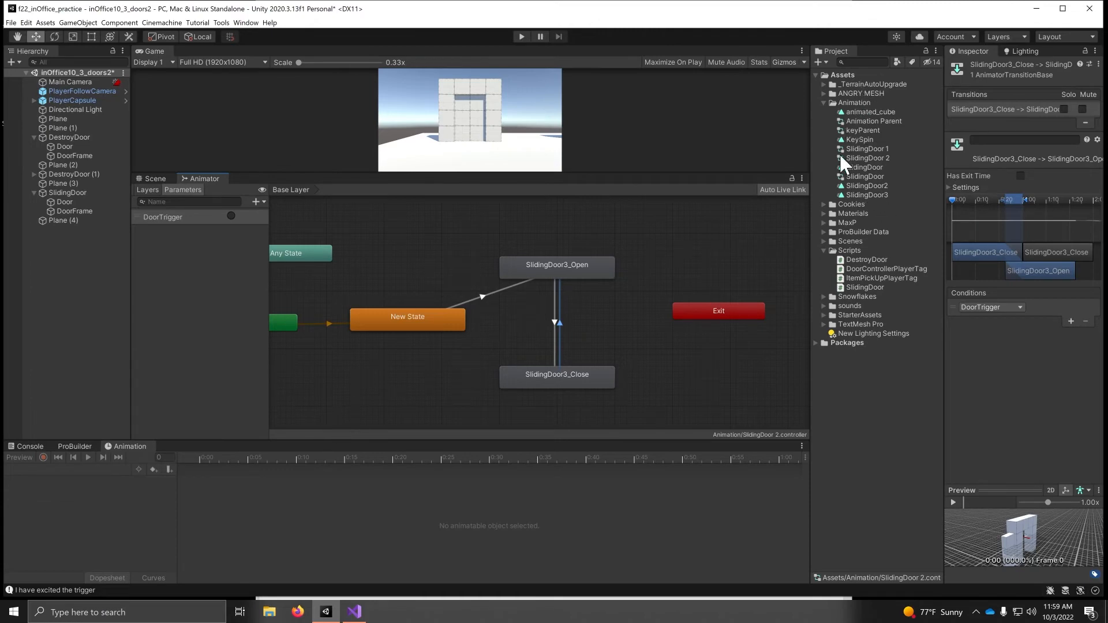
pyautogui.click(854, 195)
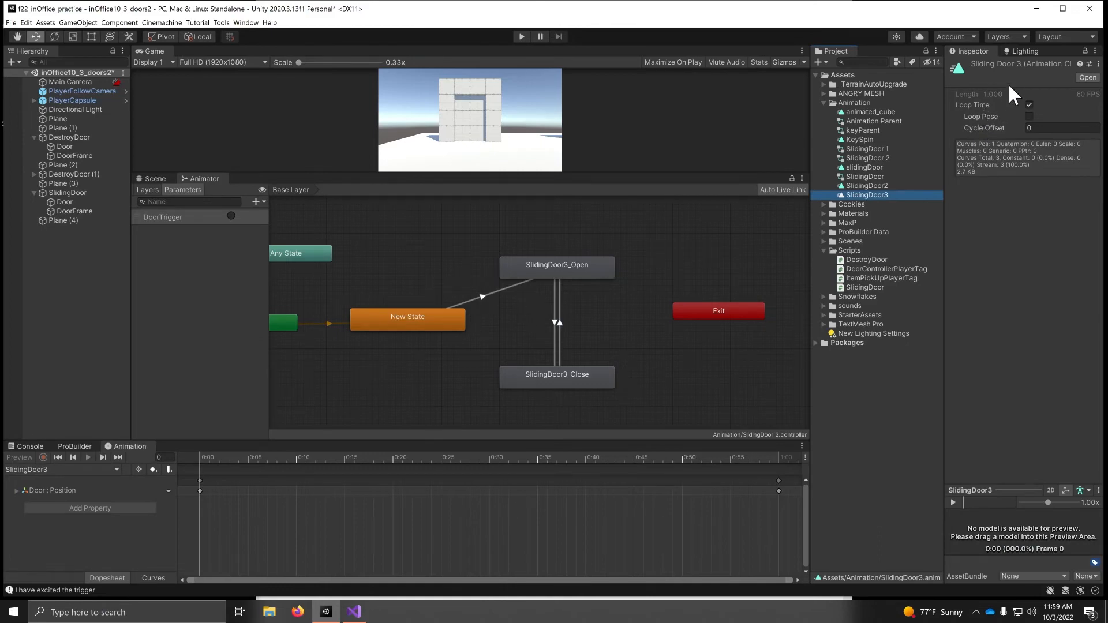
pyautogui.click(1029, 105)
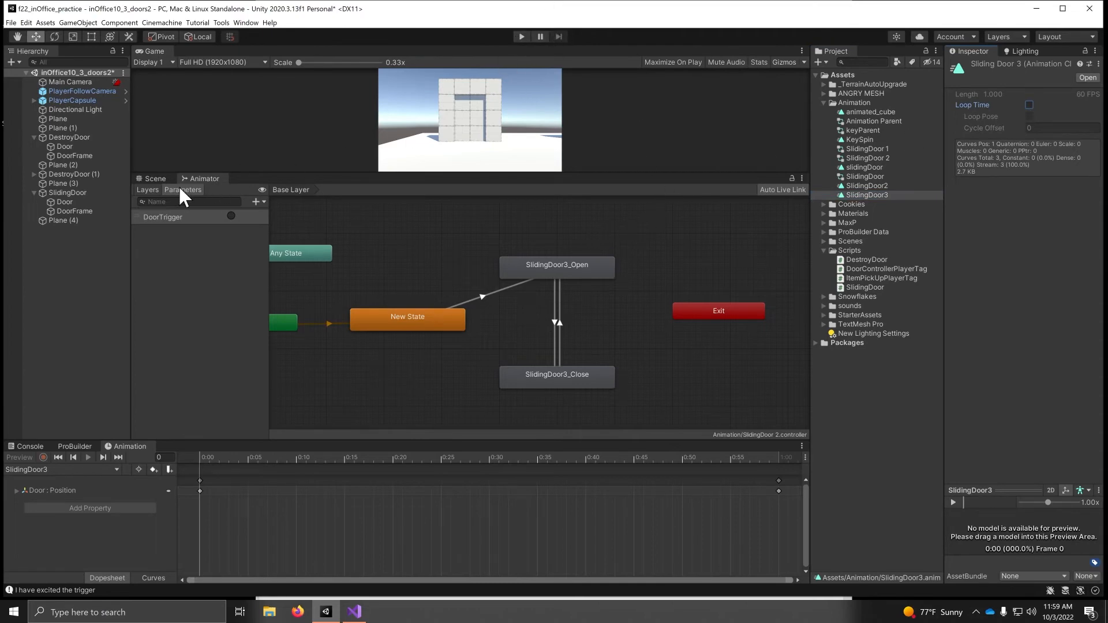
# Play the scene, walk in and out of the sliding door's trigger several times to test repeated opening and closing, and stop playing.
pyautogui.click(520, 38)
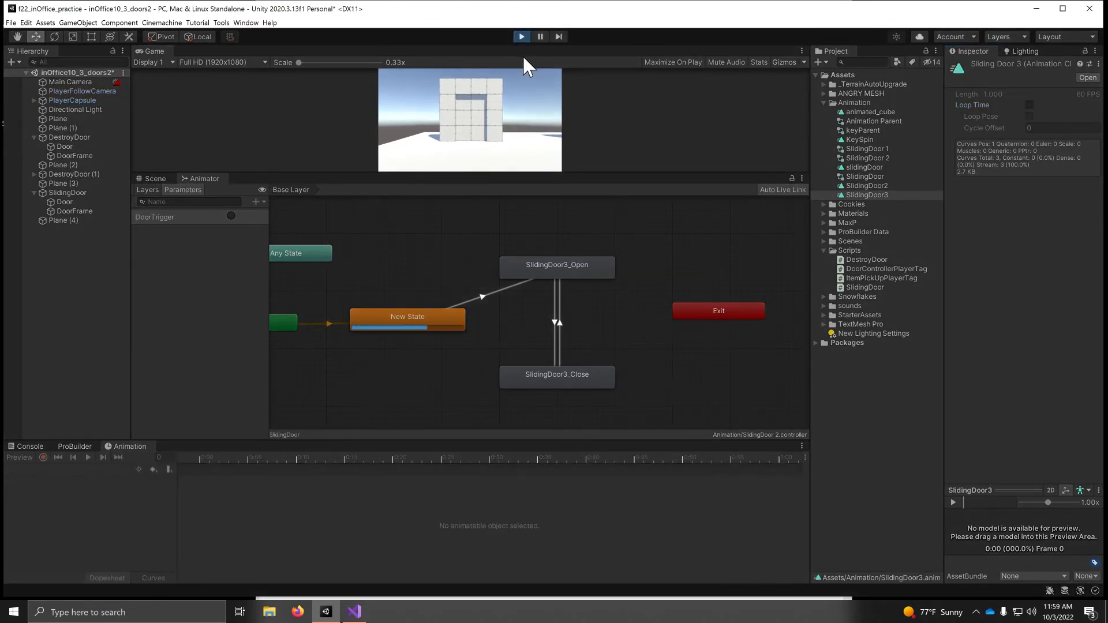
pyautogui.click(501, 109)
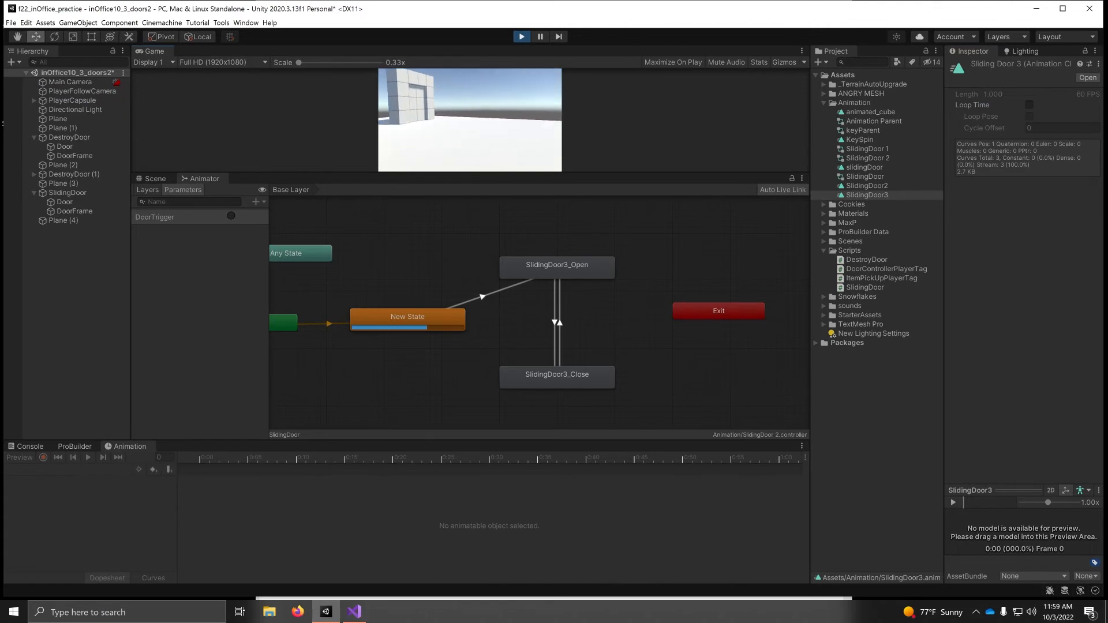
pyautogui.press('w')
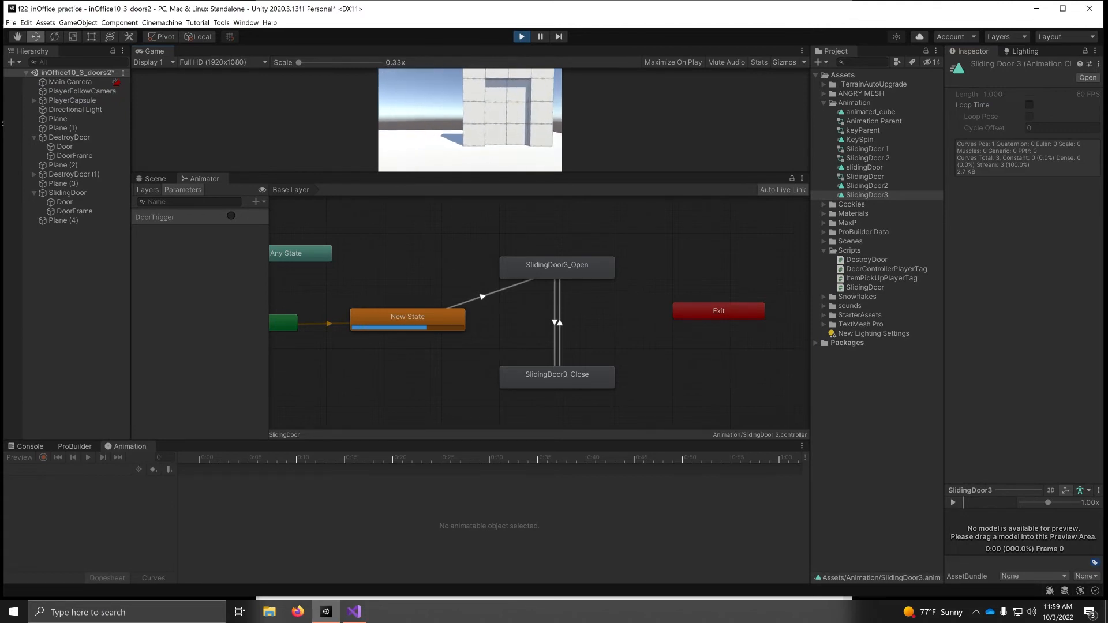
pyautogui.press('w')
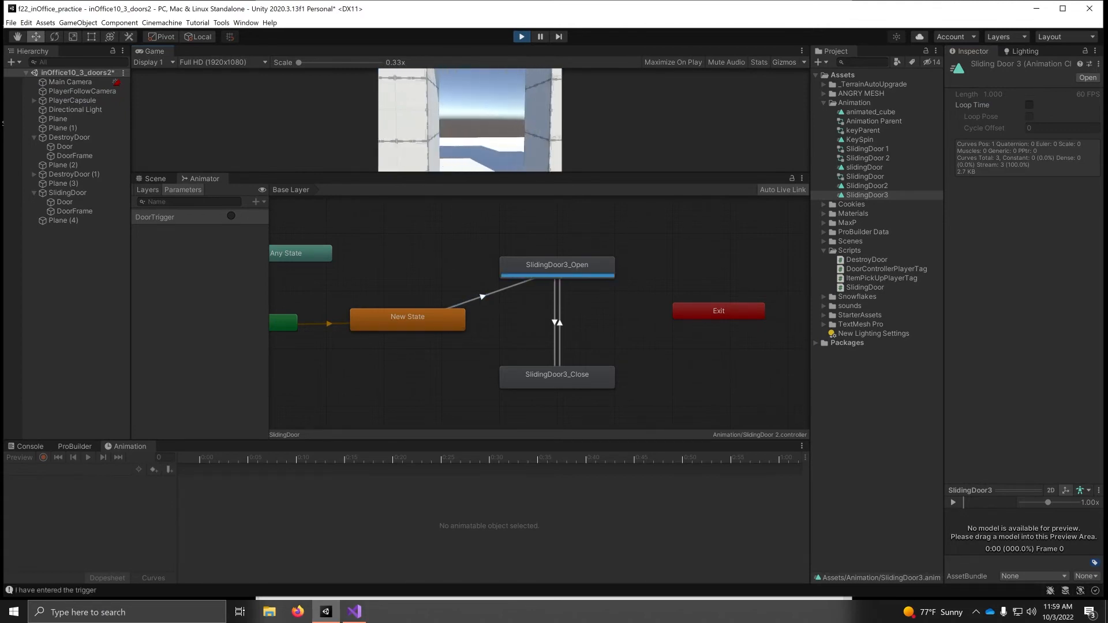
pyautogui.press('s')
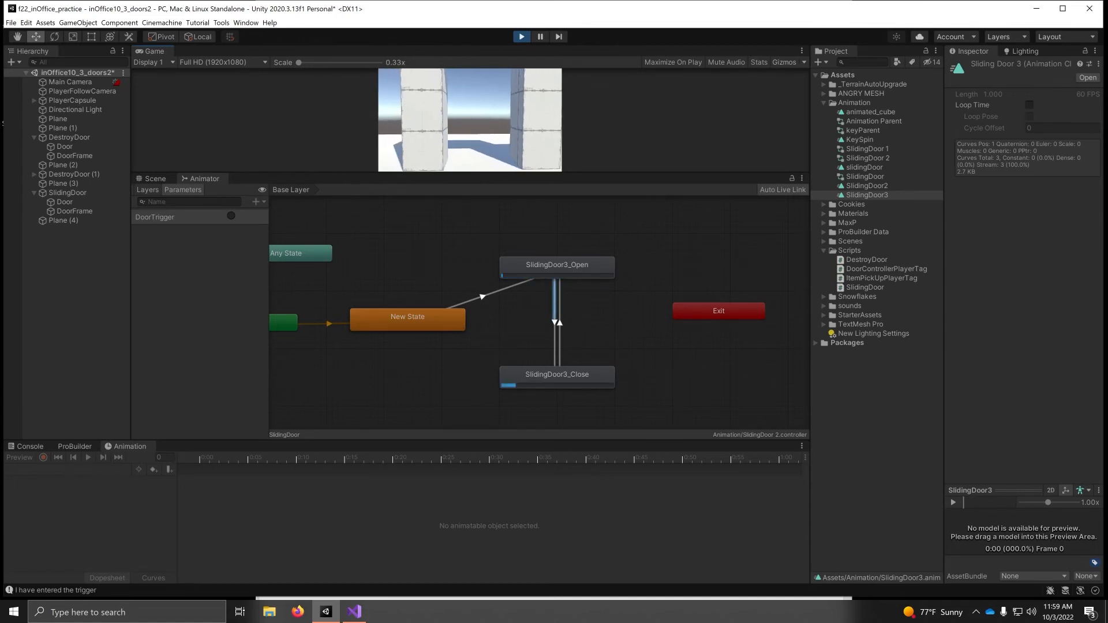
pyautogui.press('s')
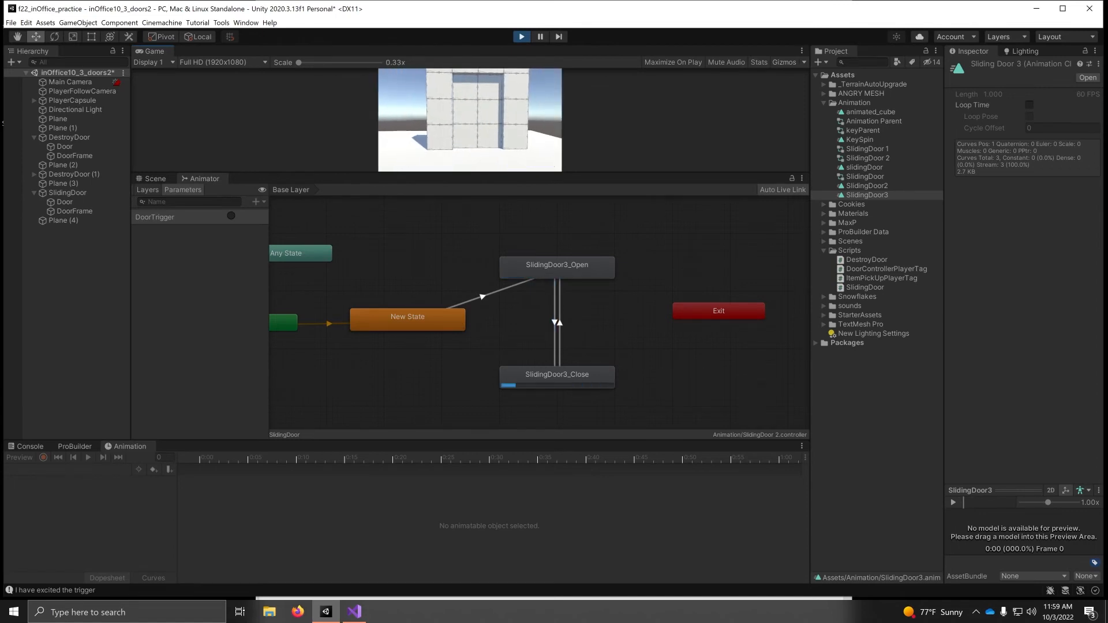
pyautogui.press('w')
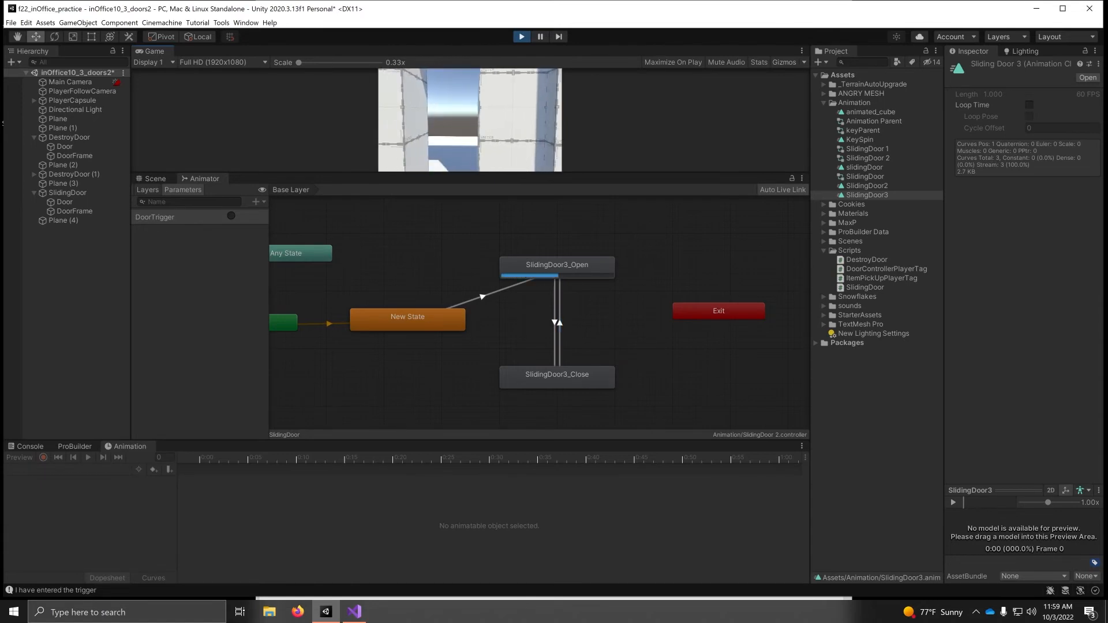
pyautogui.press('w')
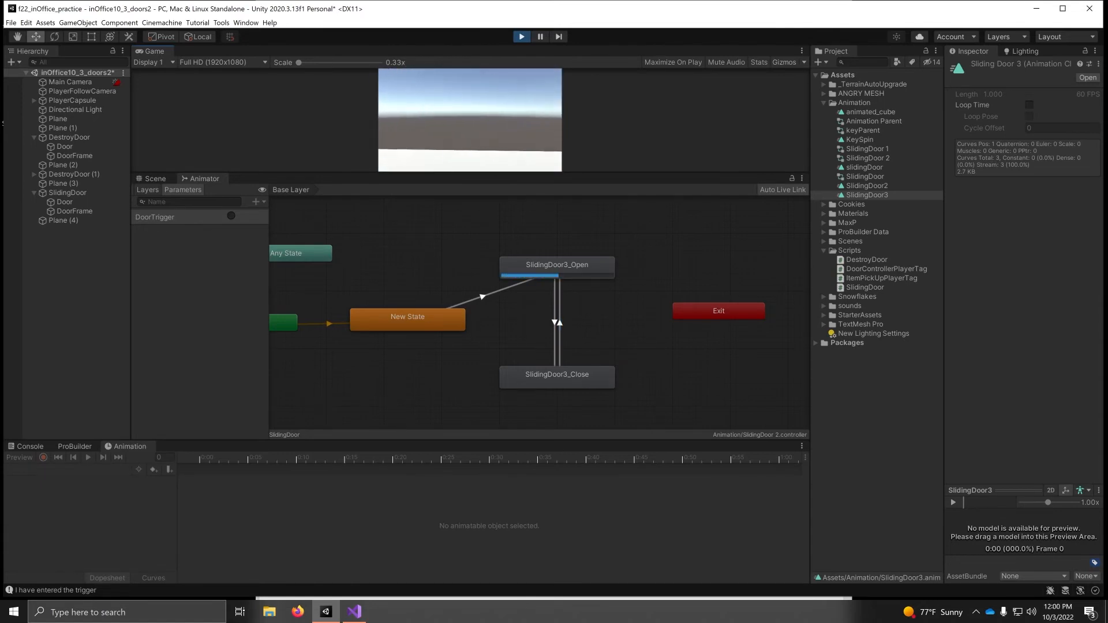
pyautogui.press('s')
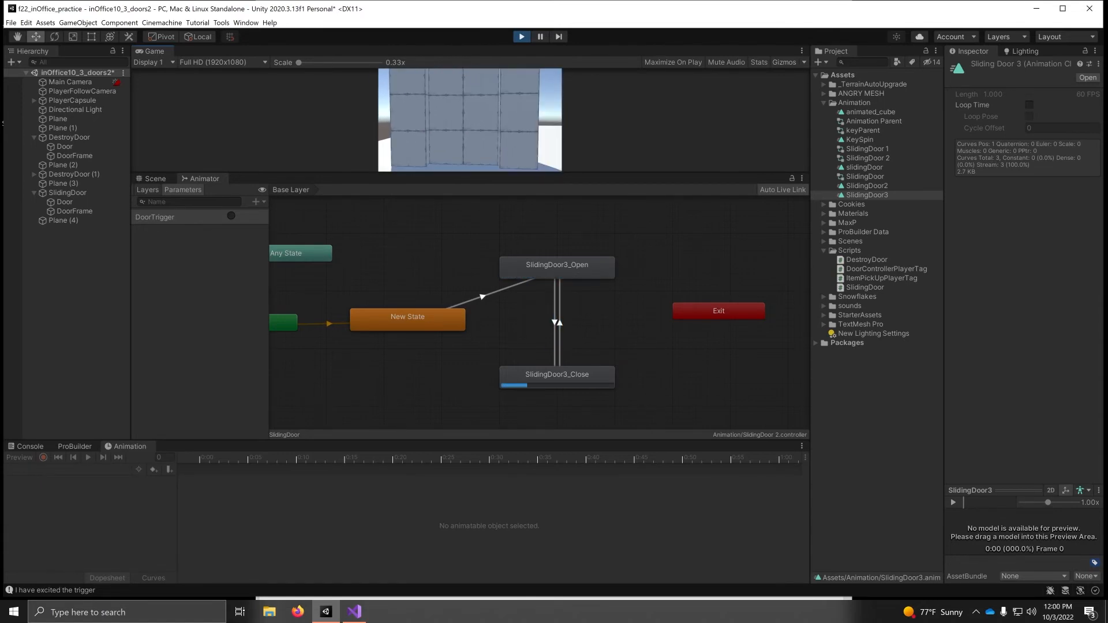
pyautogui.press('w')
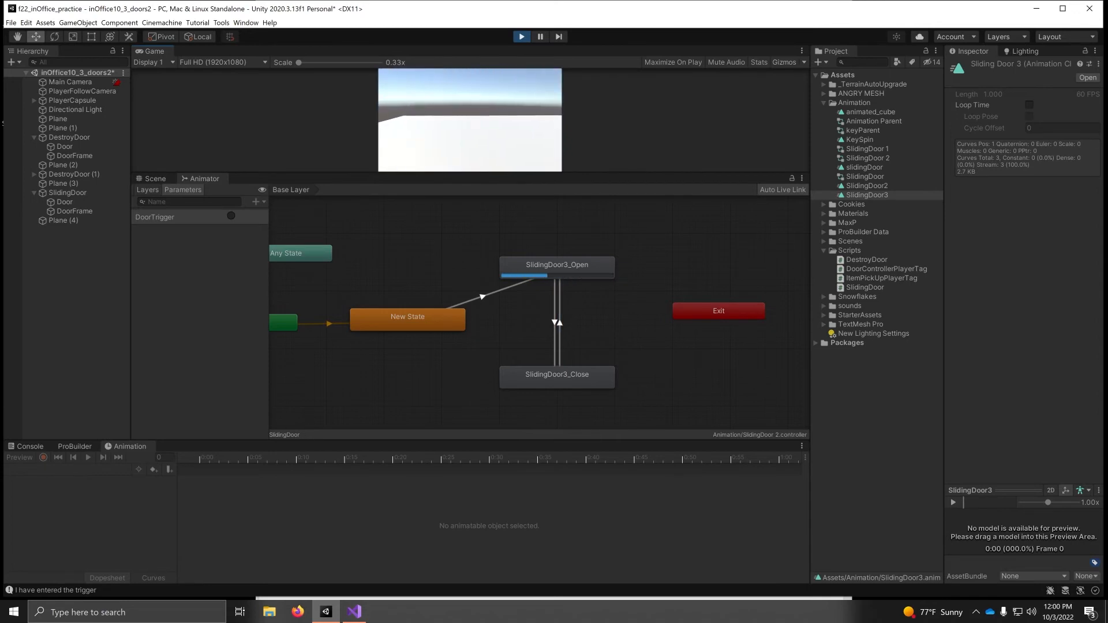
pyautogui.press('s')
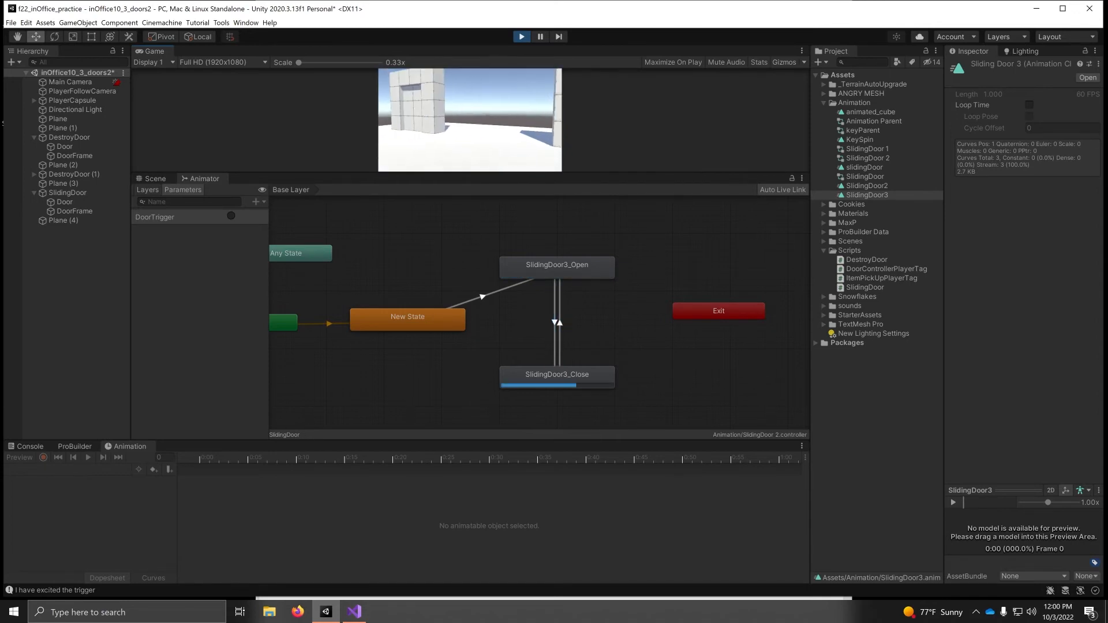
pyautogui.press('w')
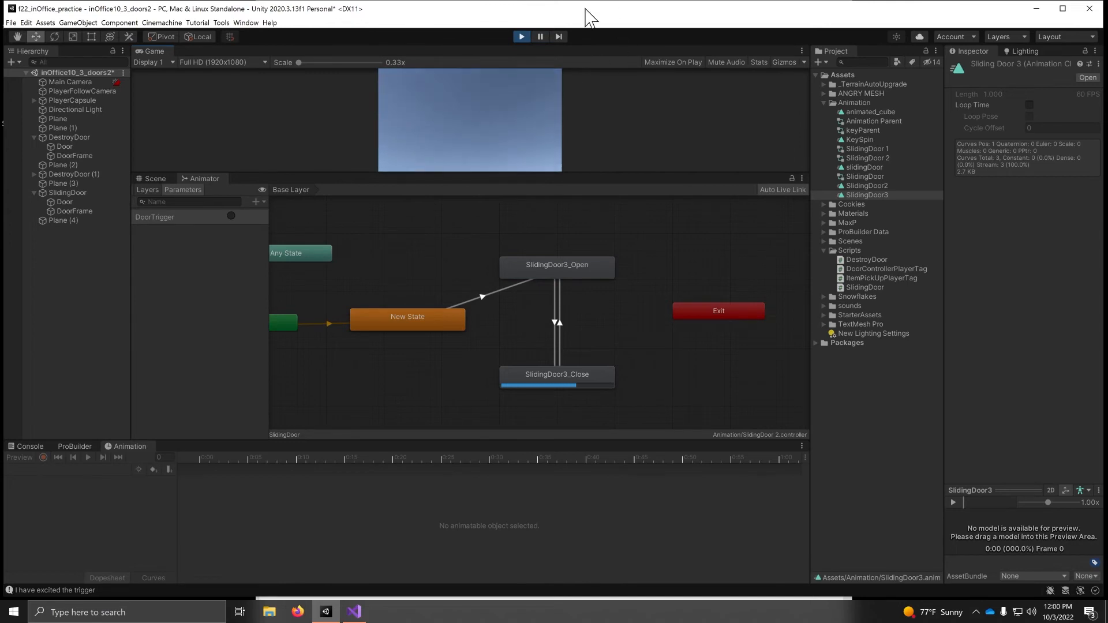
pyautogui.click(521, 36)
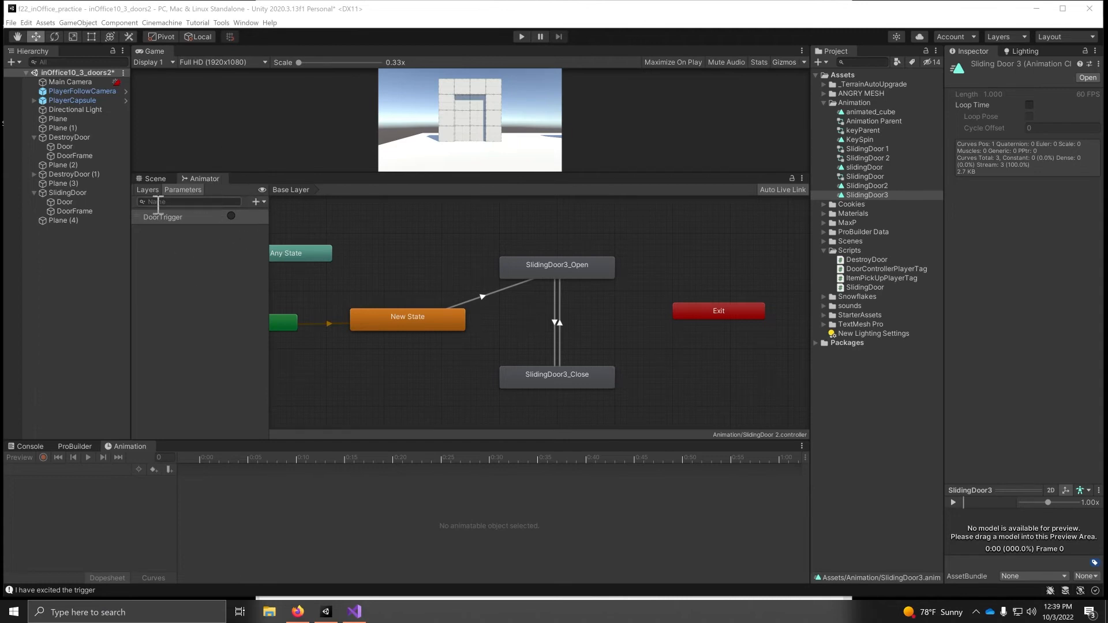
# Duplicate SlidingDoor together with Plane (3) and Plane (4) in the Scene view and move the copies 10 units along X.
pyautogui.click(161, 179)
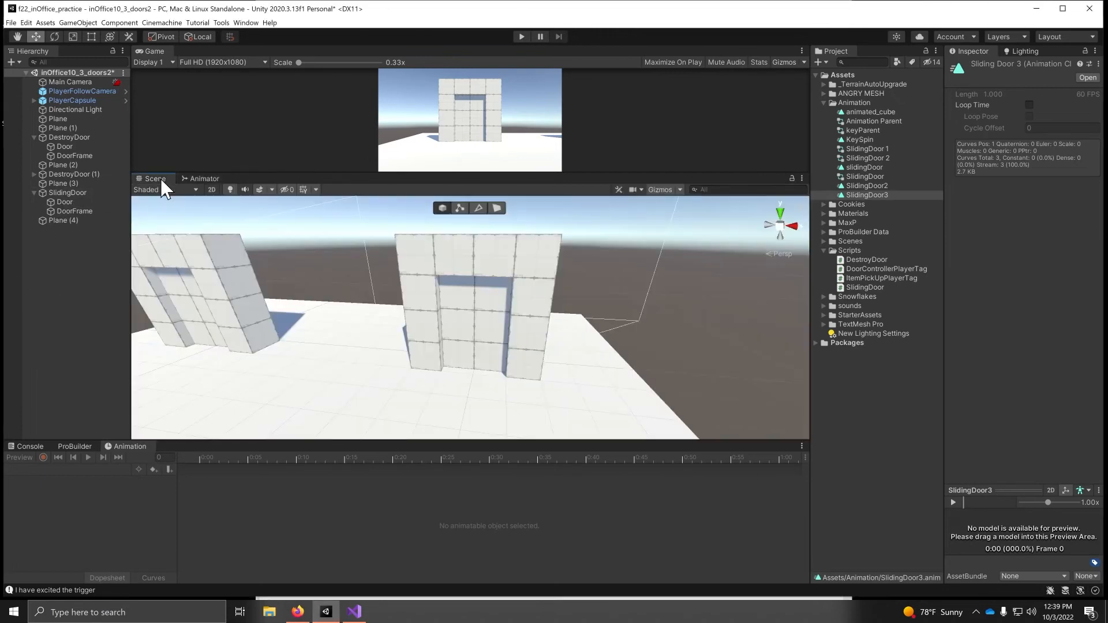
pyautogui.scroll(-4, 462, 297)
pyautogui.scroll(-5, 467, 298)
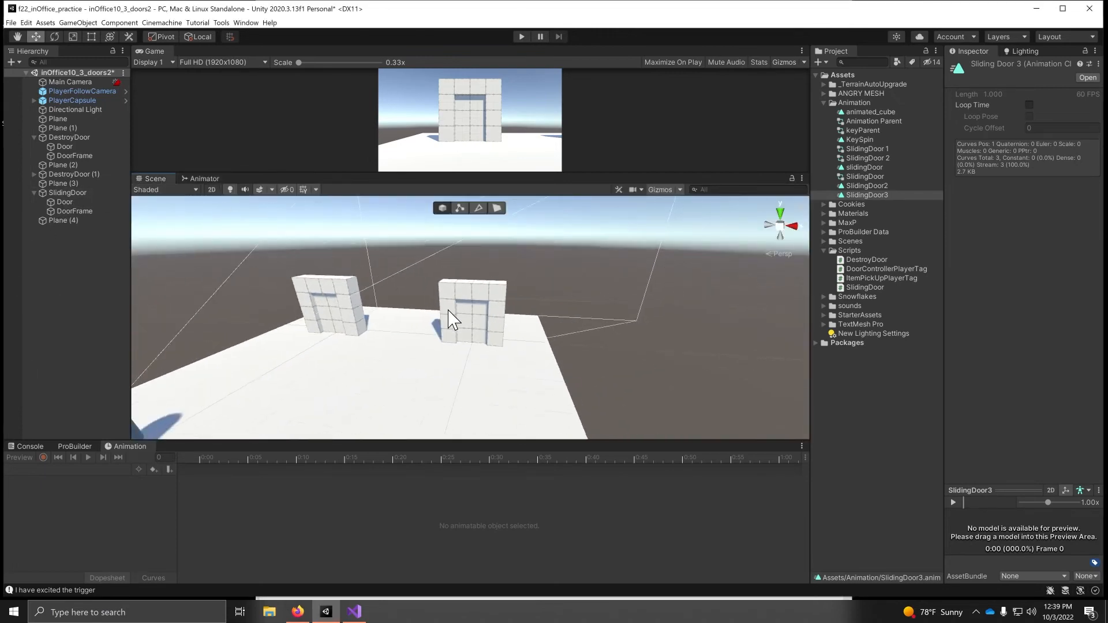
pyautogui.keyDown('alt'); pyautogui.moveTo(450, 364); pyautogui.dragTo(404, 371); pyautogui.keyUp('alt')
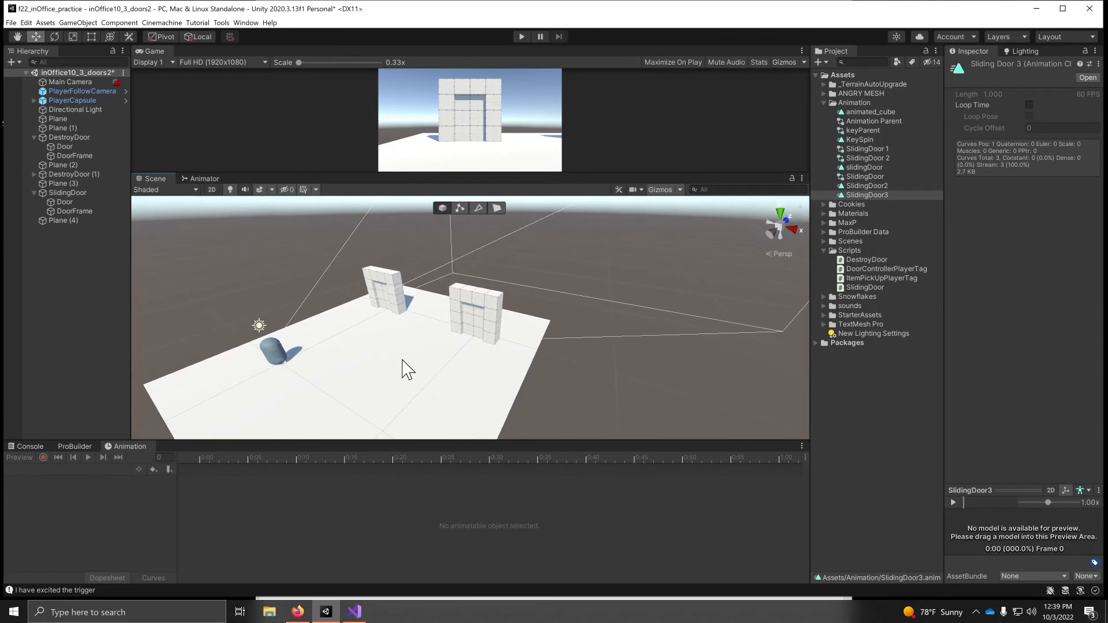
pyautogui.click(68, 194)
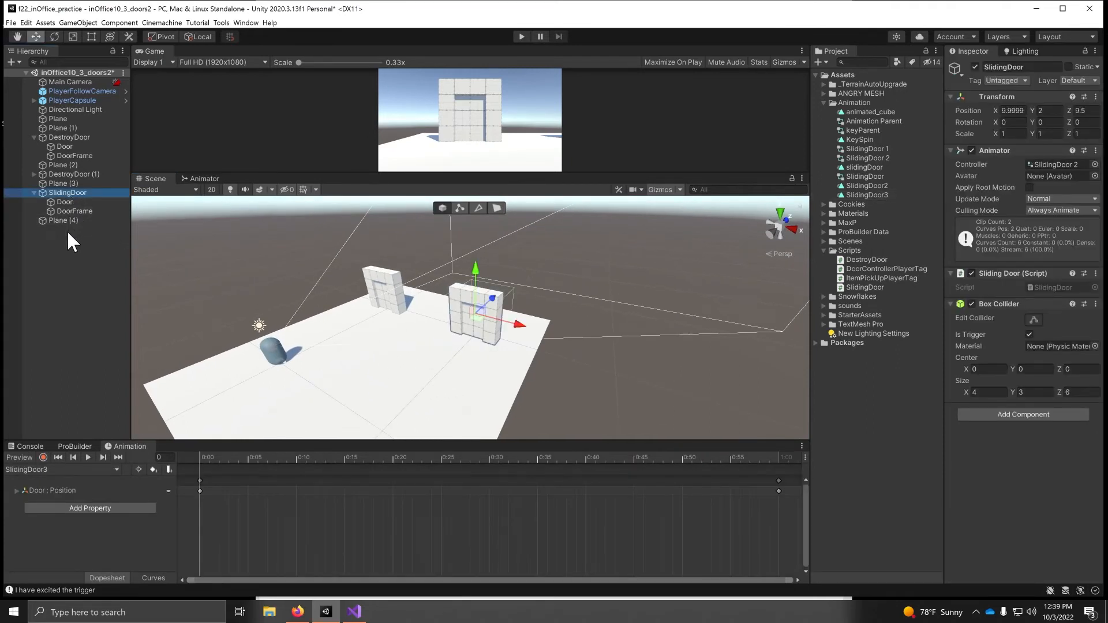
pyautogui.keyDown('ctrl'); pyautogui.click(66, 182); pyautogui.keyUp('ctrl')
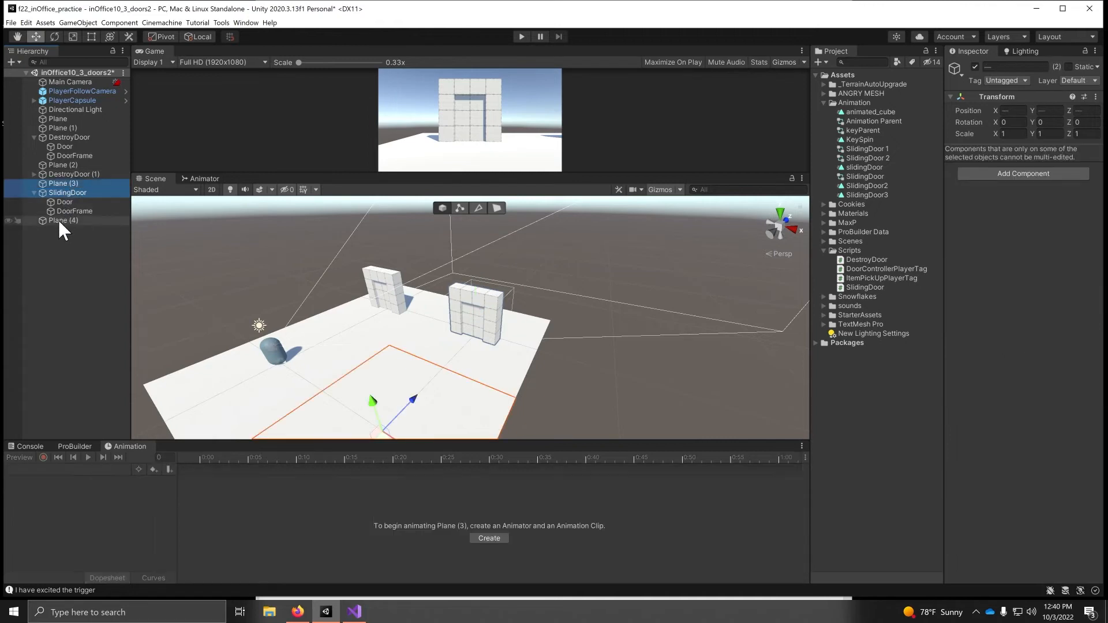
pyautogui.keyDown('ctrl'); pyautogui.click(60, 221); pyautogui.keyUp('ctrl')
pyautogui.scroll(-2, 375, 288)
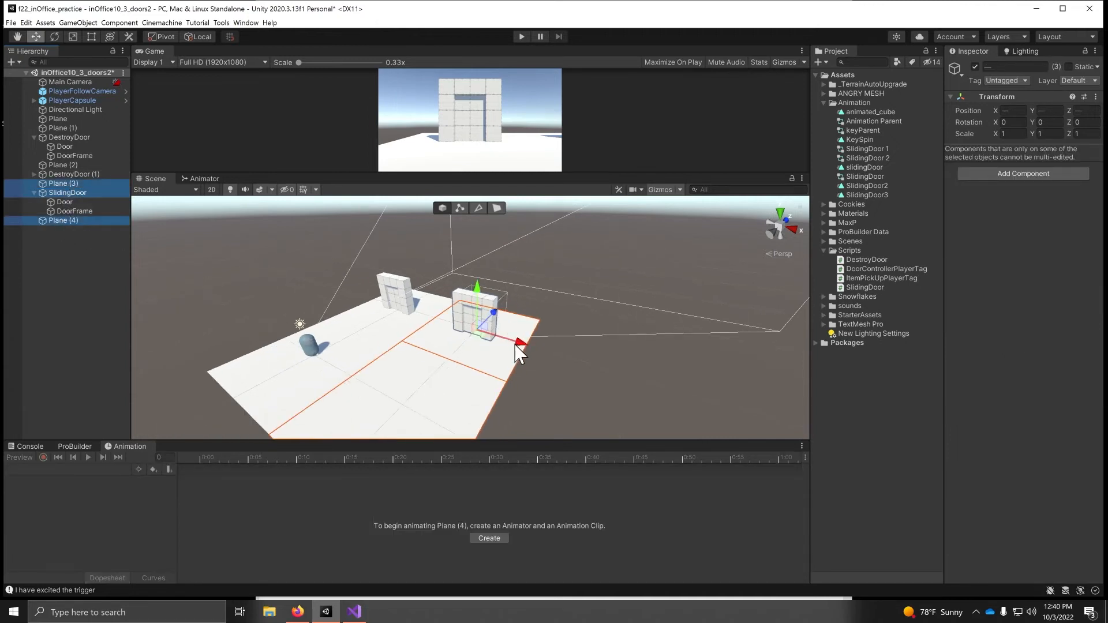
pyautogui.hotkey('ctrl', 'd')
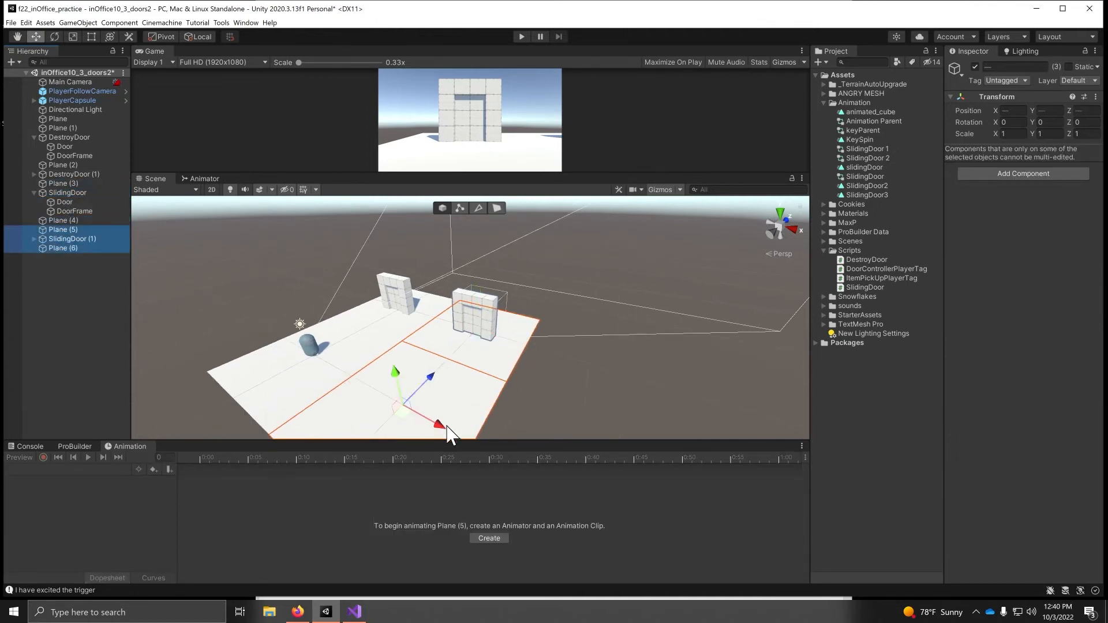
pyautogui.moveTo(447, 435); pyautogui.dragTo(630, 501)
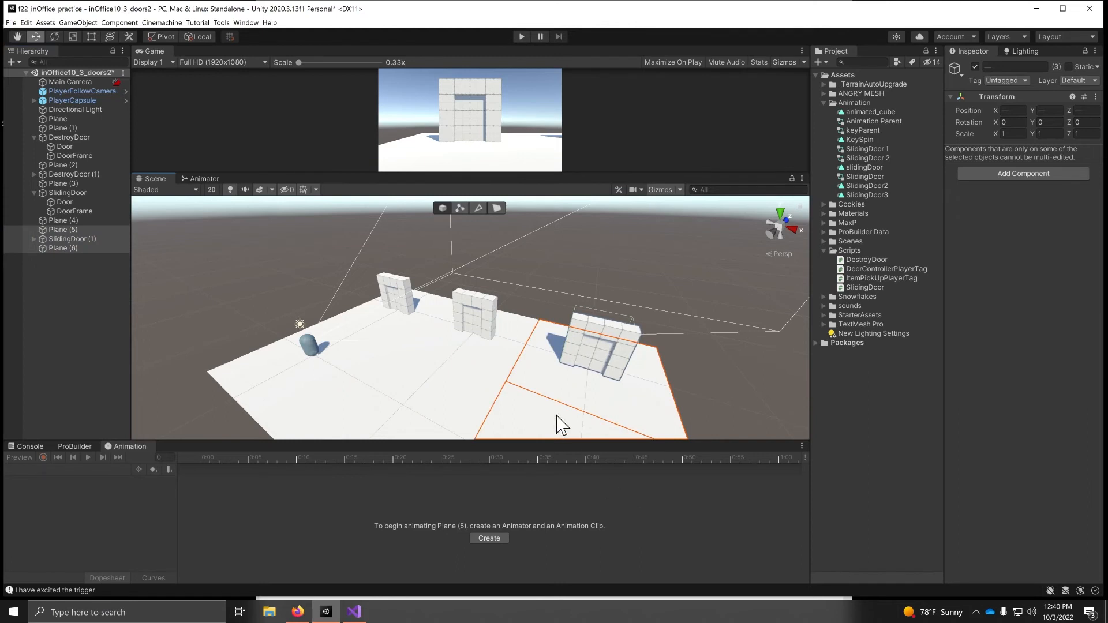
# Rename the duplicated SlidingDoor (1) object as SlidingDoorWKey and remove its Sliding Door script component.
pyautogui.moveTo(557, 416); pyautogui.dragTo(525, 309, button='middle')
pyautogui.keyDown('alt'); pyautogui.moveTo(525, 310); pyautogui.dragTo(468, 339); pyautogui.keyUp('alt')
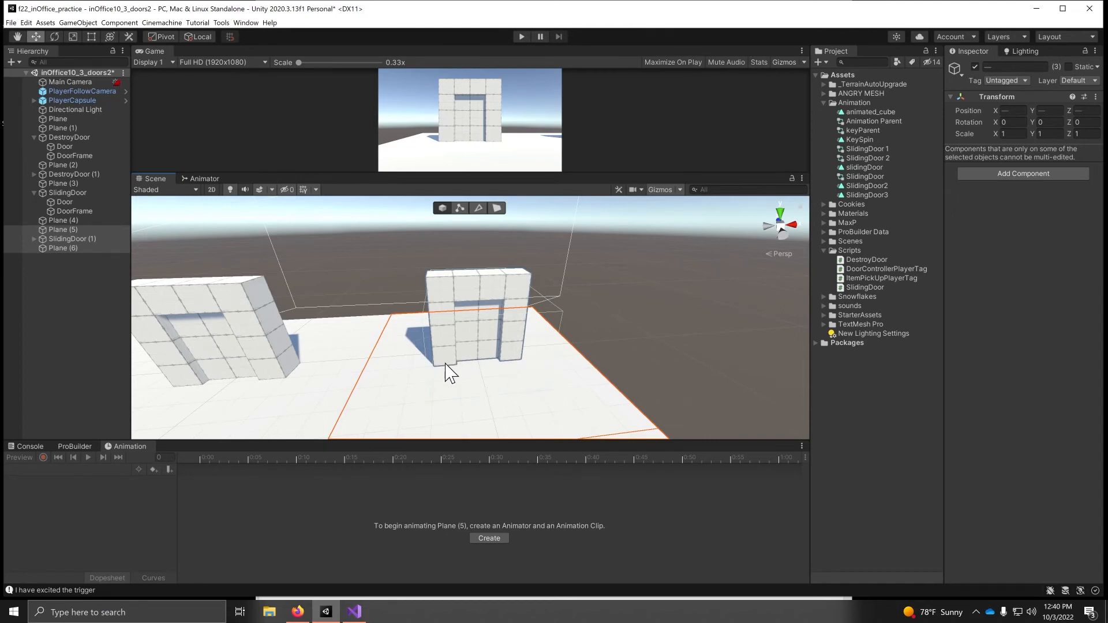
pyautogui.click(482, 346)
pyautogui.click(89, 237)
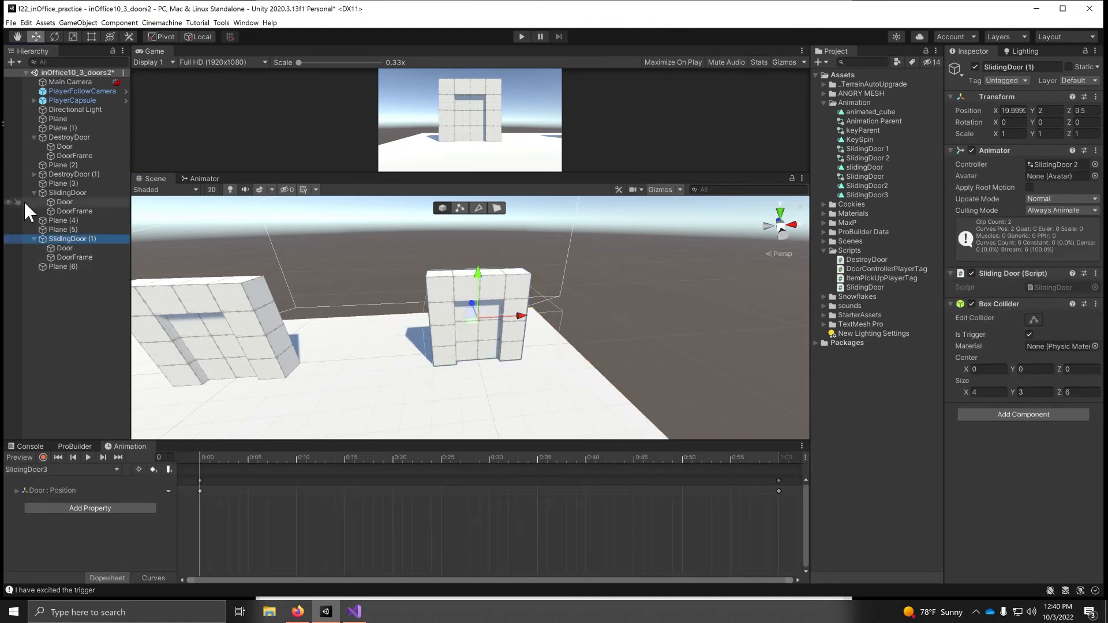
pyautogui.rightClick(67, 238)
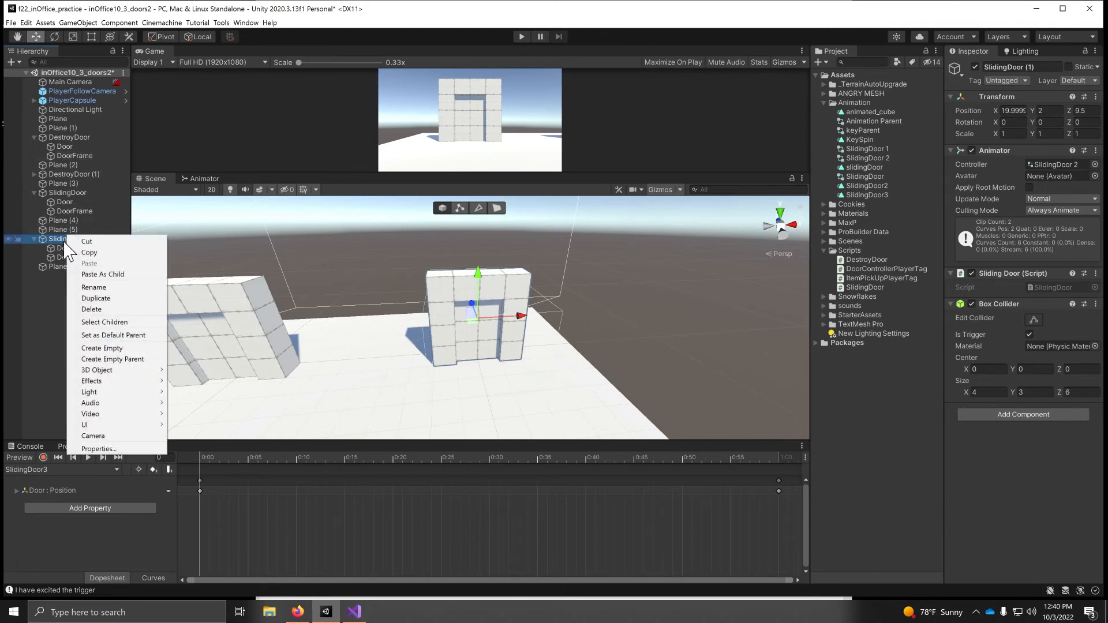
pyautogui.click(108, 287)
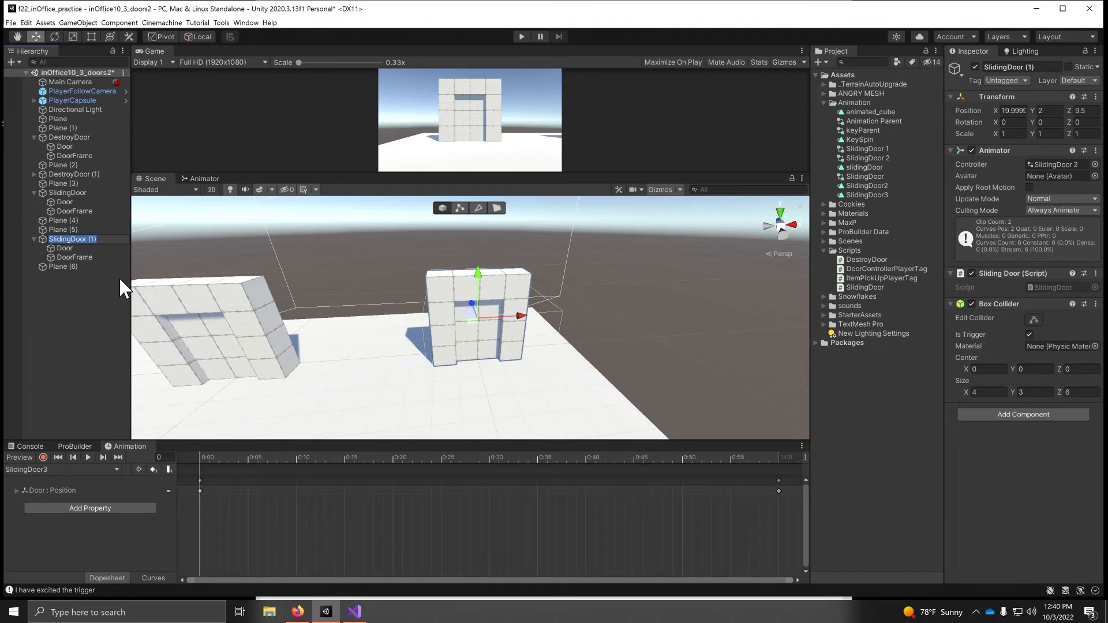
pyautogui.press('Right')
pyautogui.press('BackSpace')
pyautogui.press('BackSpace')
pyautogui.press('BackSpace')
pyautogui.press('BackSpace')
pyautogui.write('WKey')
pyautogui.press('Return')
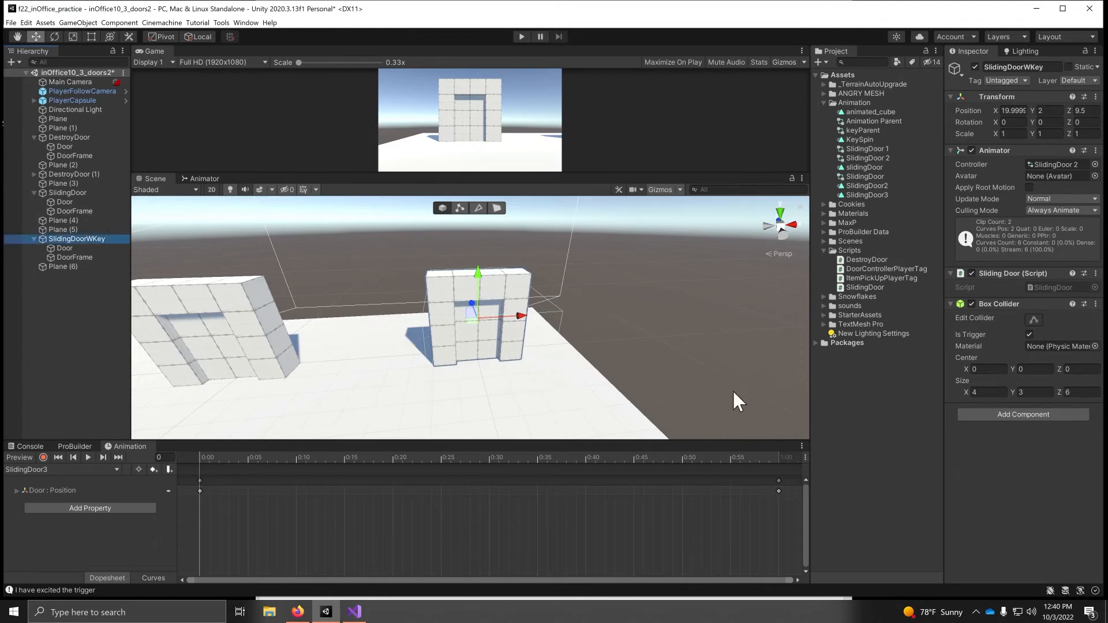
pyautogui.rightClick(997, 277)
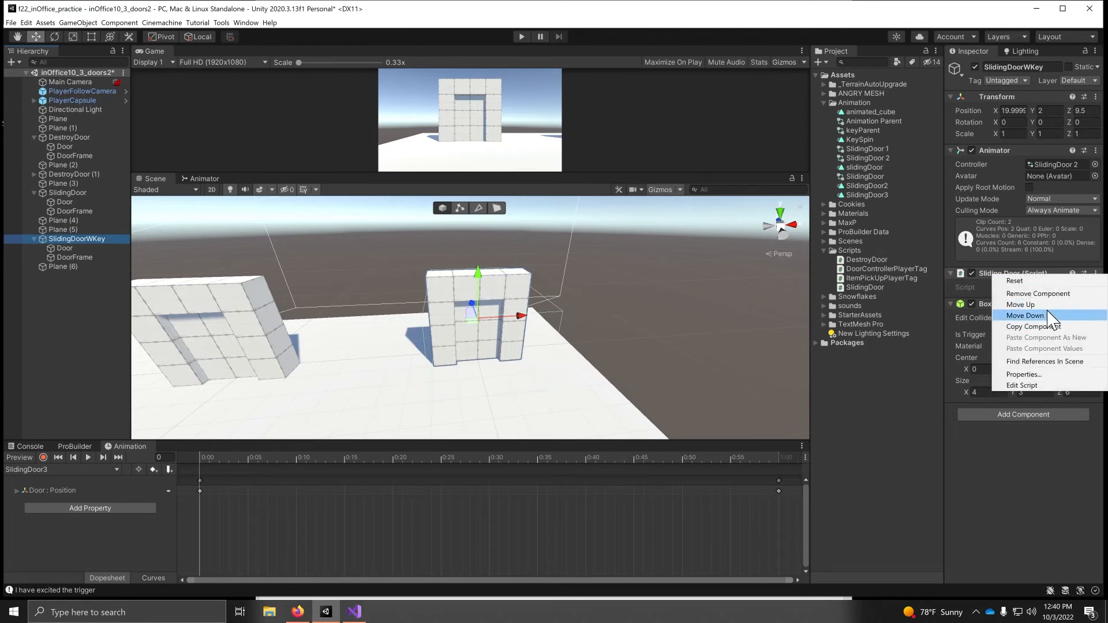
pyautogui.click(1046, 293)
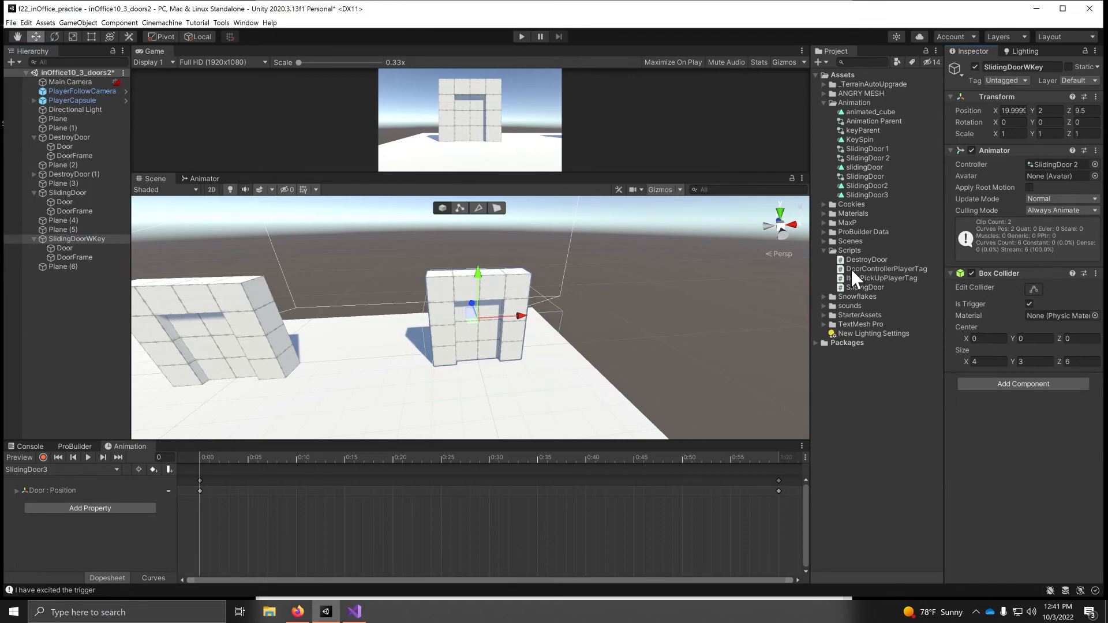
# Open the DoorControllerPlayerTag script in Visual Studio and review its unLocked and _Anim declarations and the Start method.
pyautogui.doubleClick(876, 269)
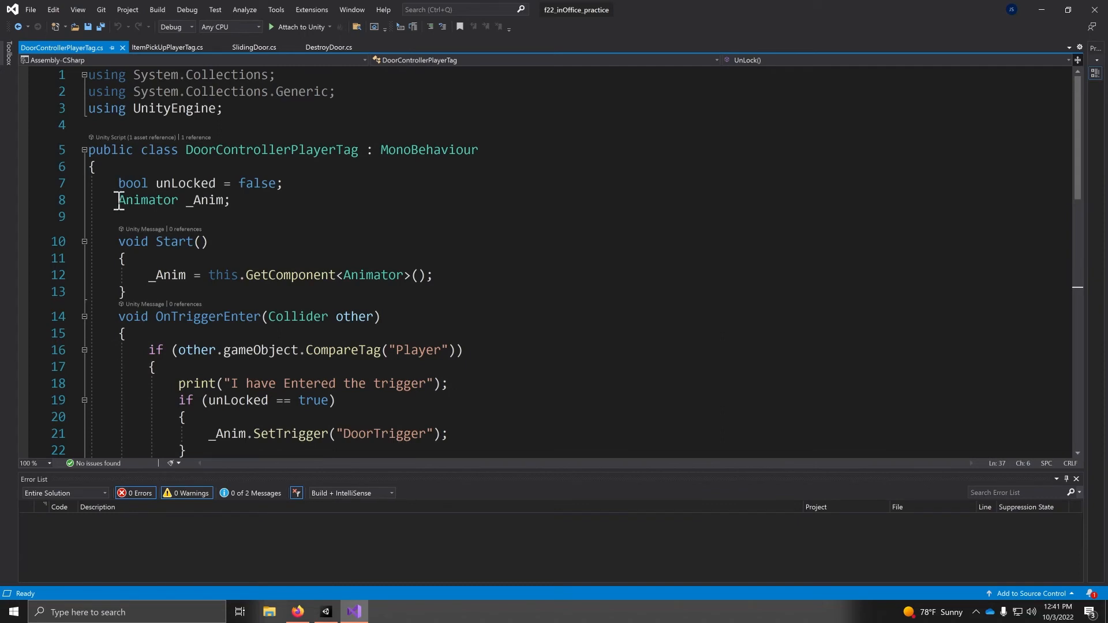
pyautogui.moveTo(119, 201); pyautogui.dragTo(178, 202)
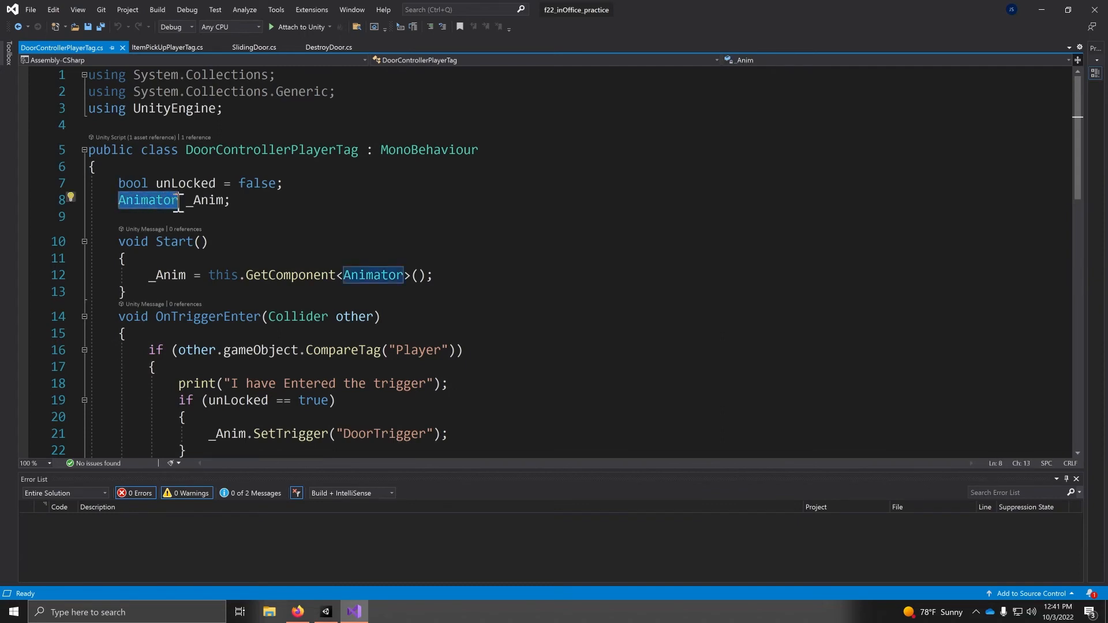
pyautogui.click(113, 183)
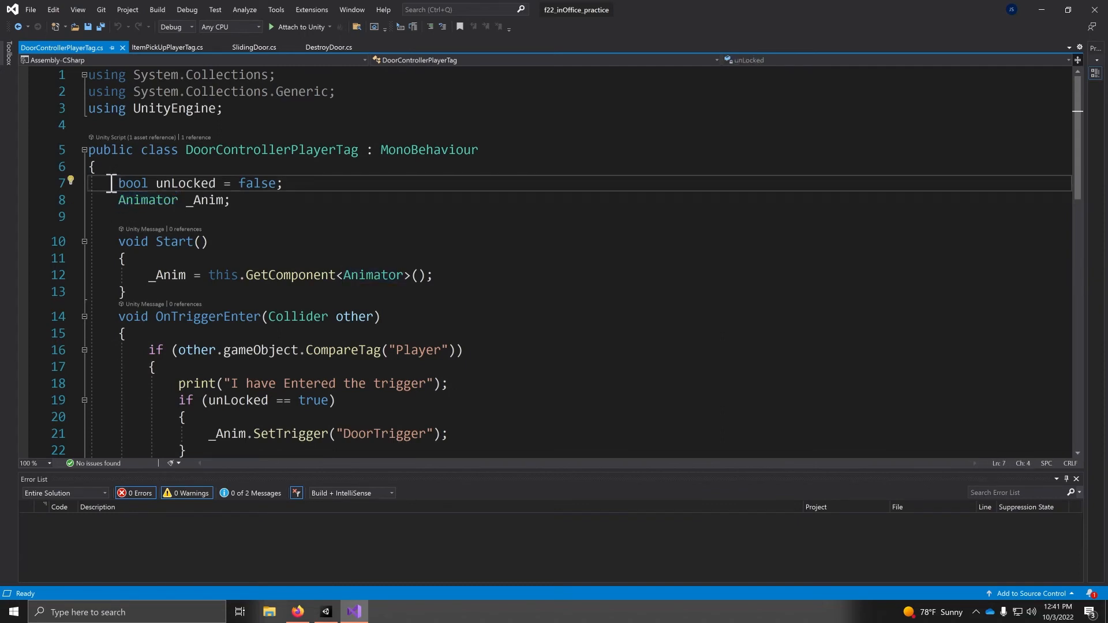
pyautogui.moveTo(114, 184); pyautogui.dragTo(216, 190)
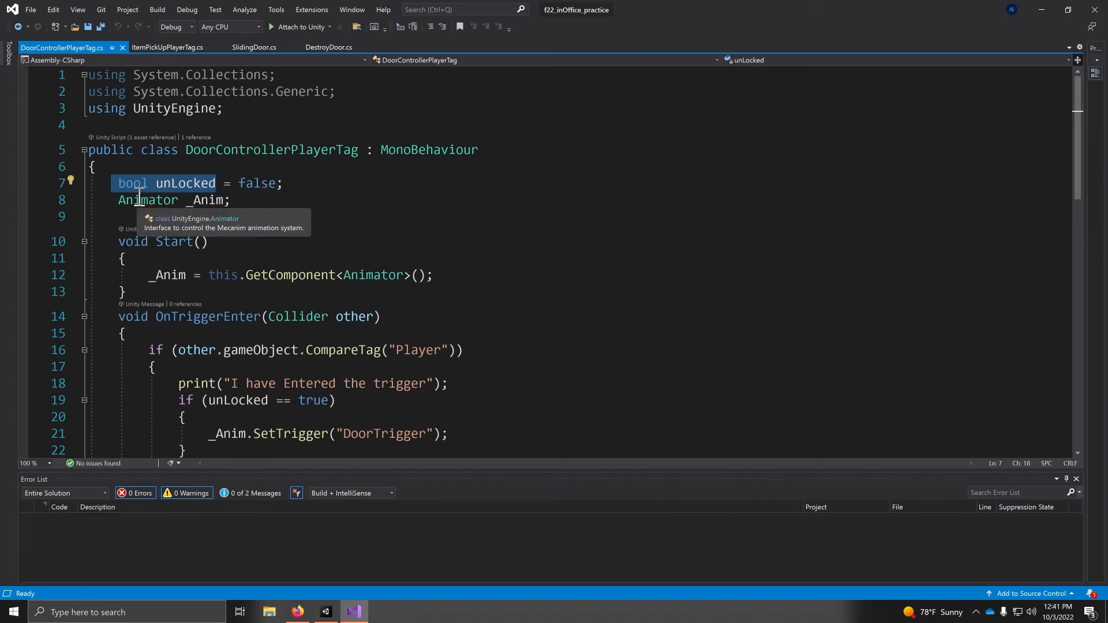
pyautogui.moveTo(120, 201); pyautogui.dragTo(252, 206)
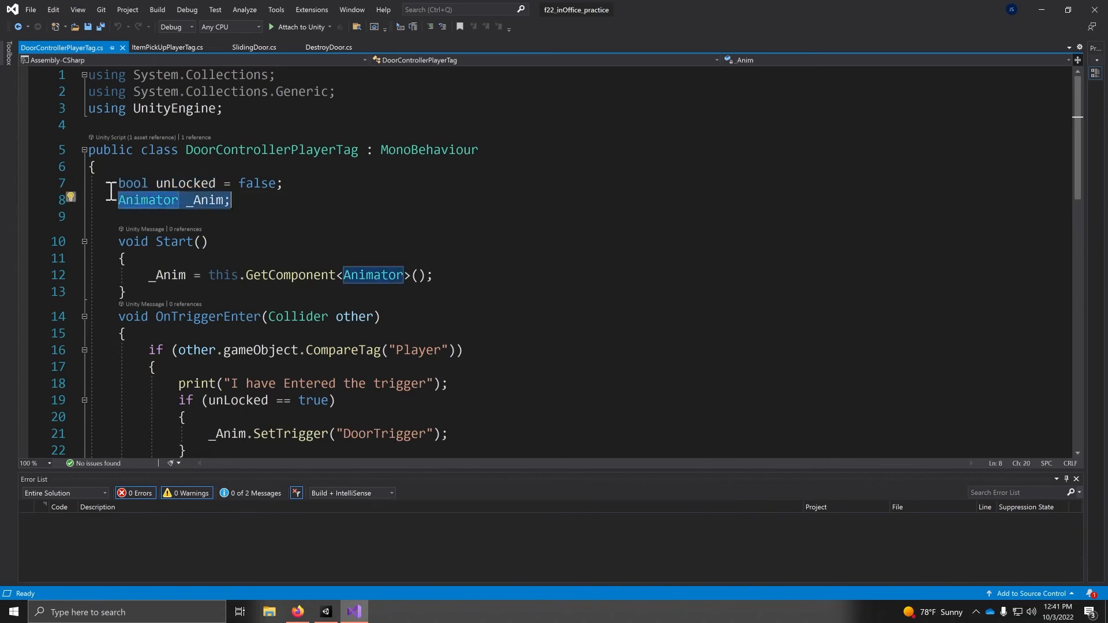
pyautogui.moveTo(118, 185); pyautogui.dragTo(288, 186)
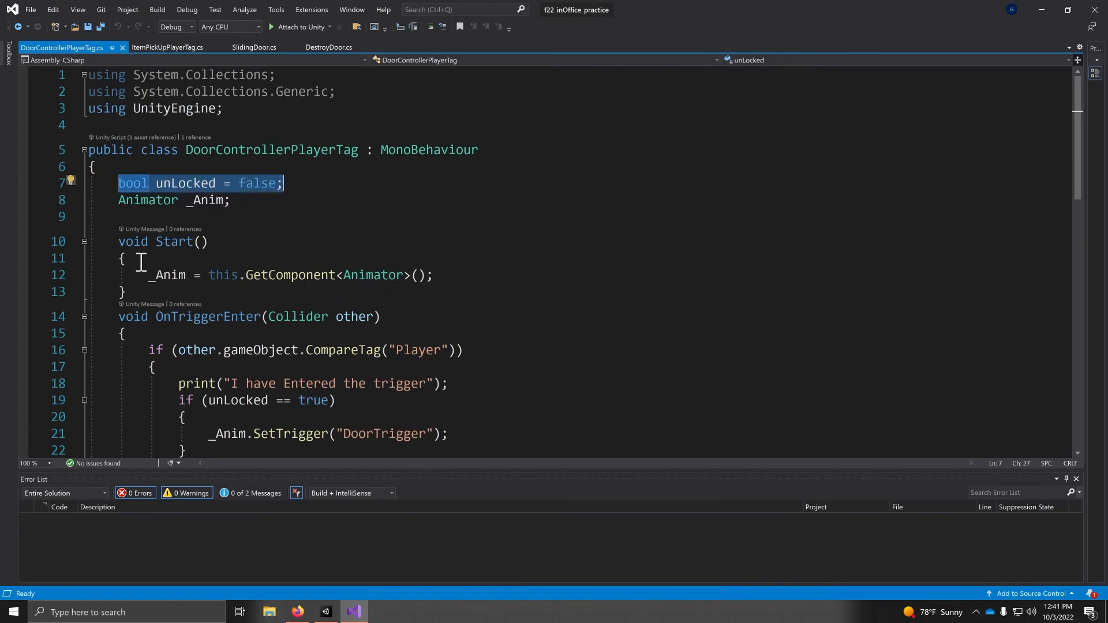
pyautogui.moveTo(115, 243); pyautogui.dragTo(175, 291)
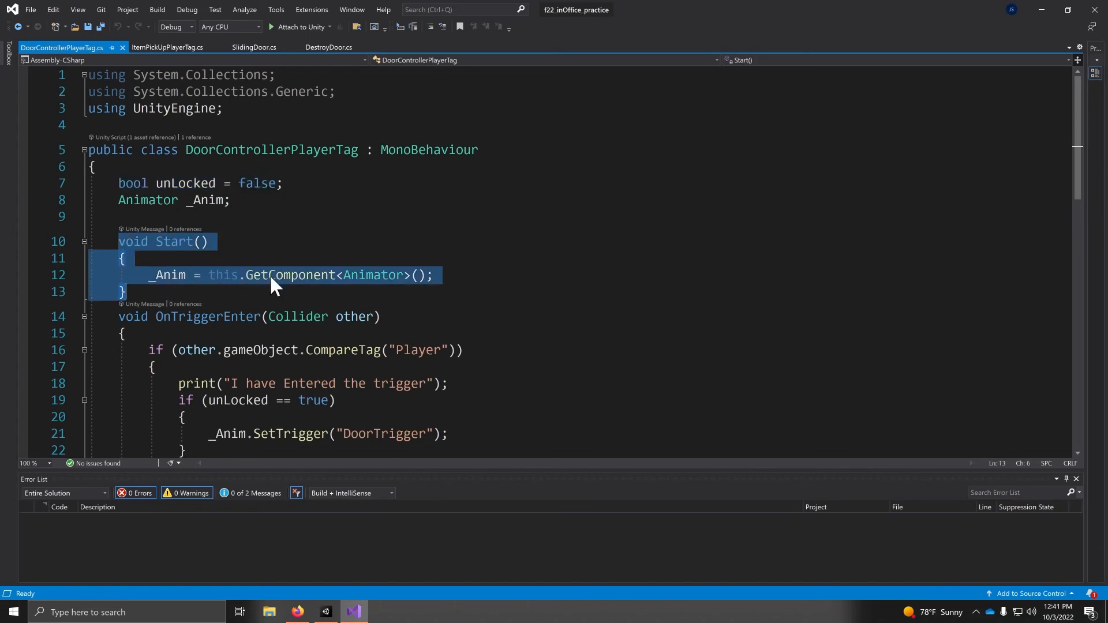
# Review the OnTriggerEnter and OnTriggerExit methods, examining the Player tag check, print messages, unLocked test and DoorTrigger calls.
pyautogui.scroll(-1, 551, 312)
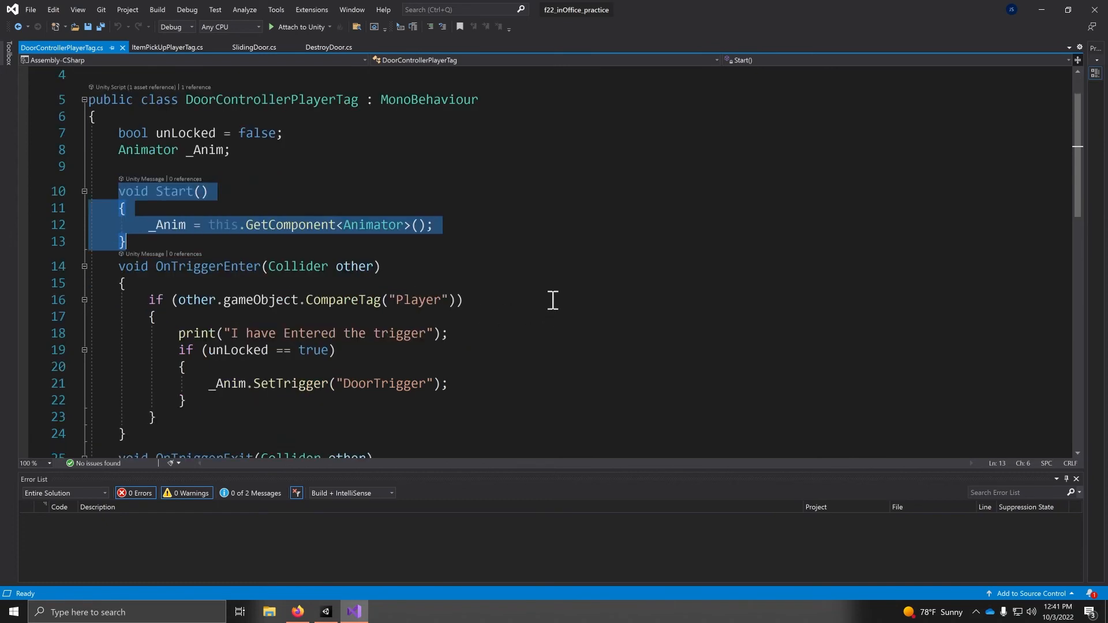
pyautogui.scroll(-1, 552, 297)
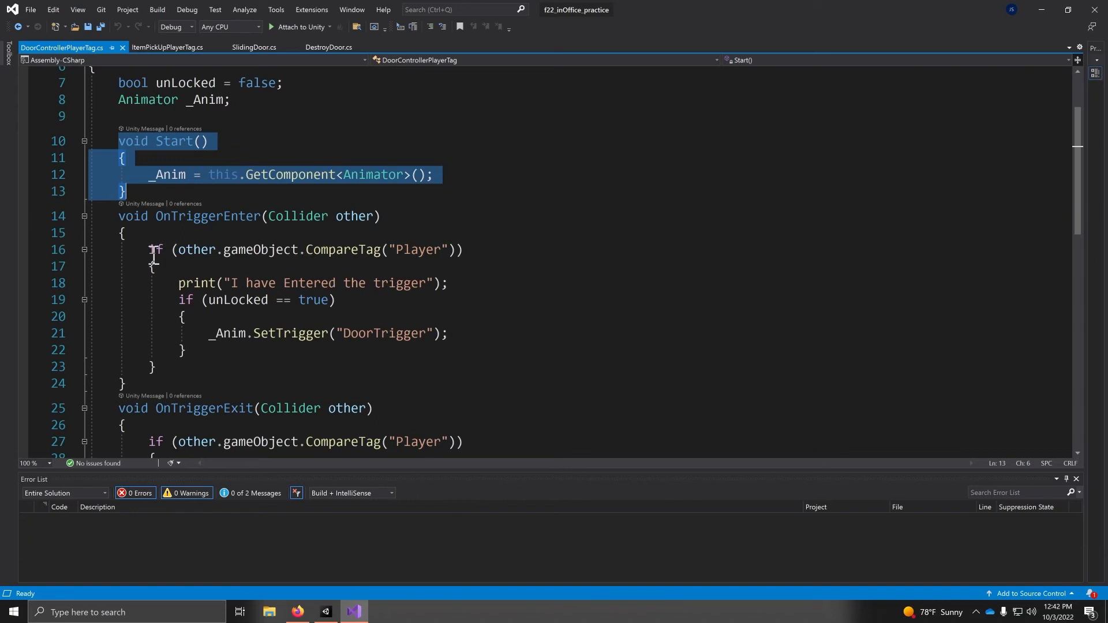
pyautogui.moveTo(149, 249); pyautogui.dragTo(483, 244)
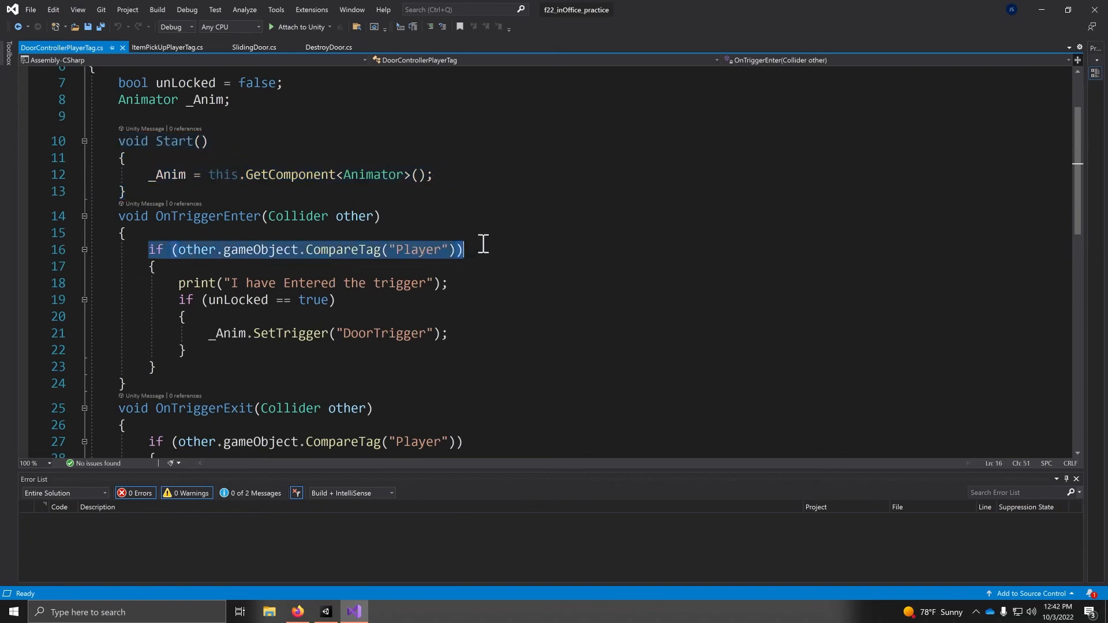
pyautogui.hotkey('shift', 'Up')
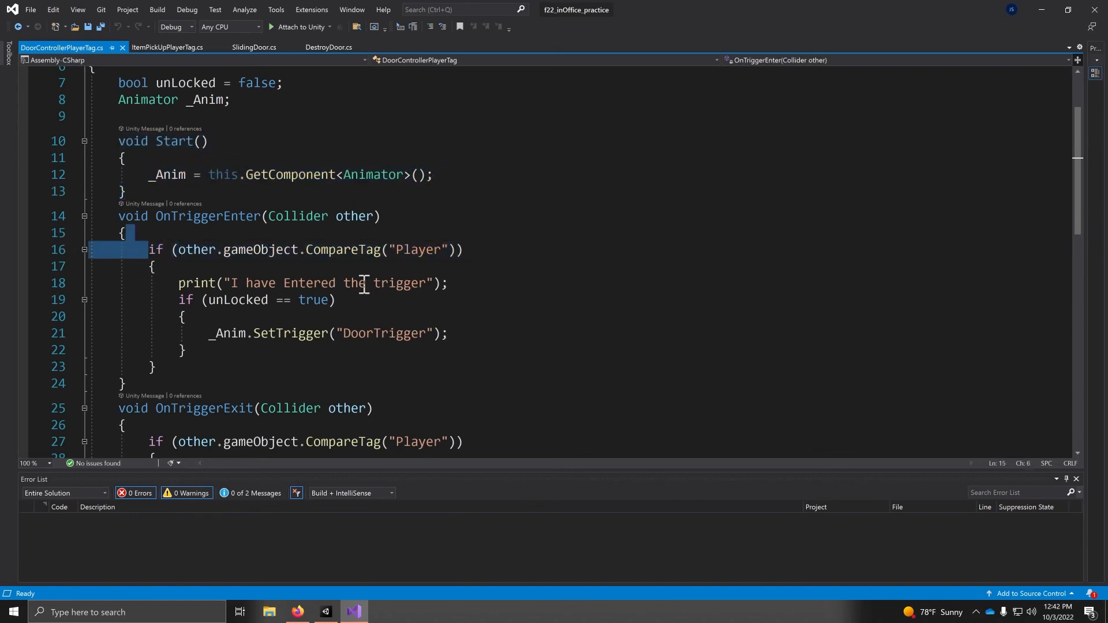
pyautogui.moveTo(171, 282); pyautogui.dragTo(470, 277)
pyautogui.hotkey('shift', 'Up')
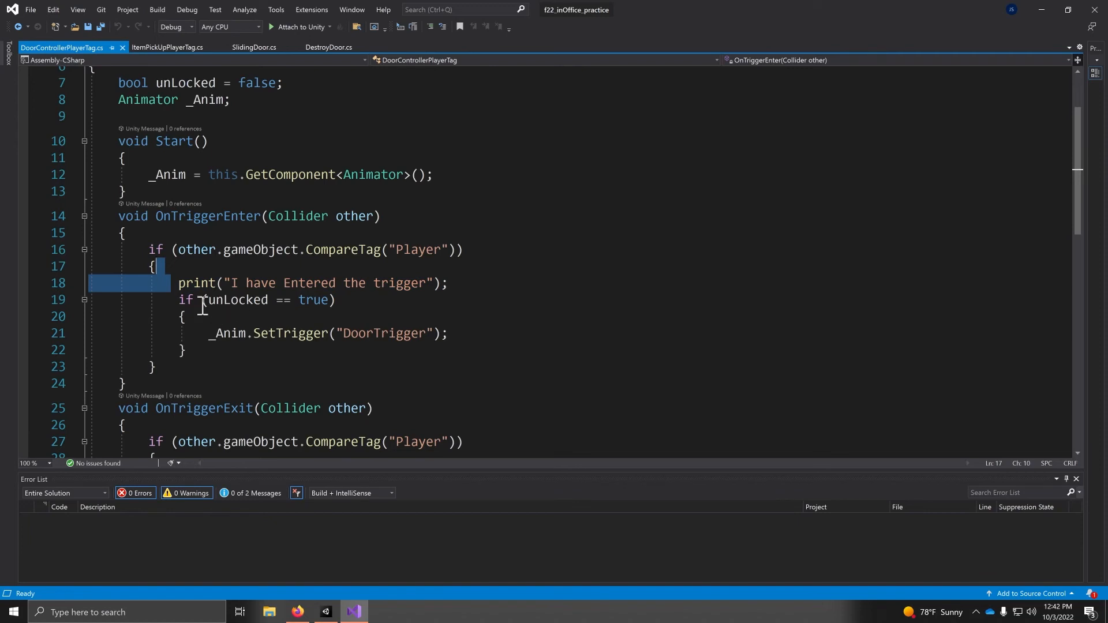
pyautogui.click(174, 300)
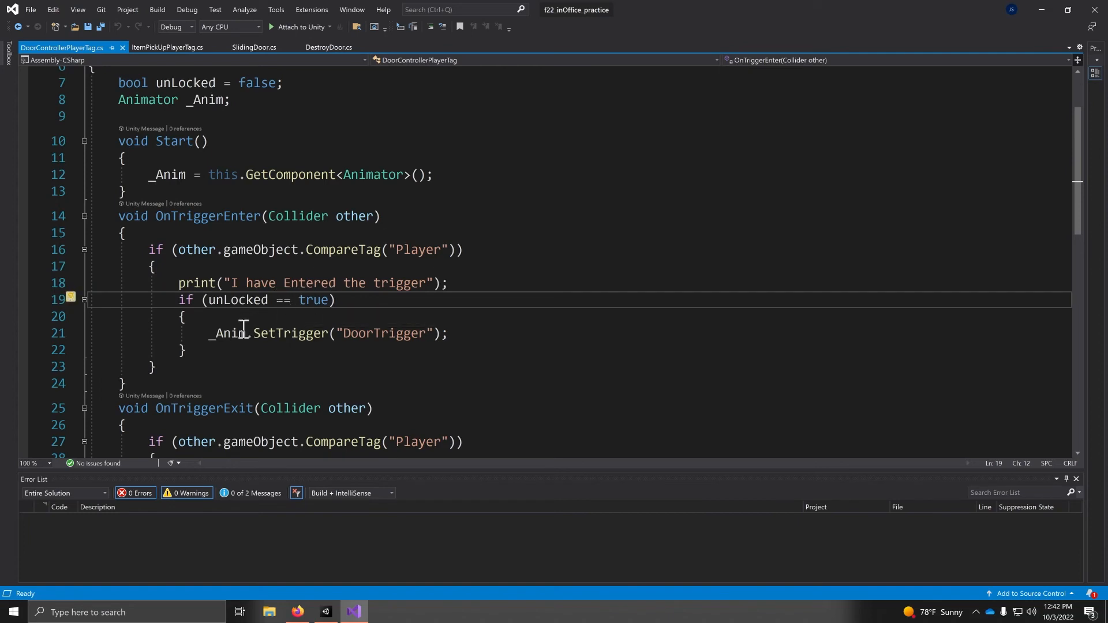
pyautogui.moveTo(204, 336); pyautogui.dragTo(460, 339)
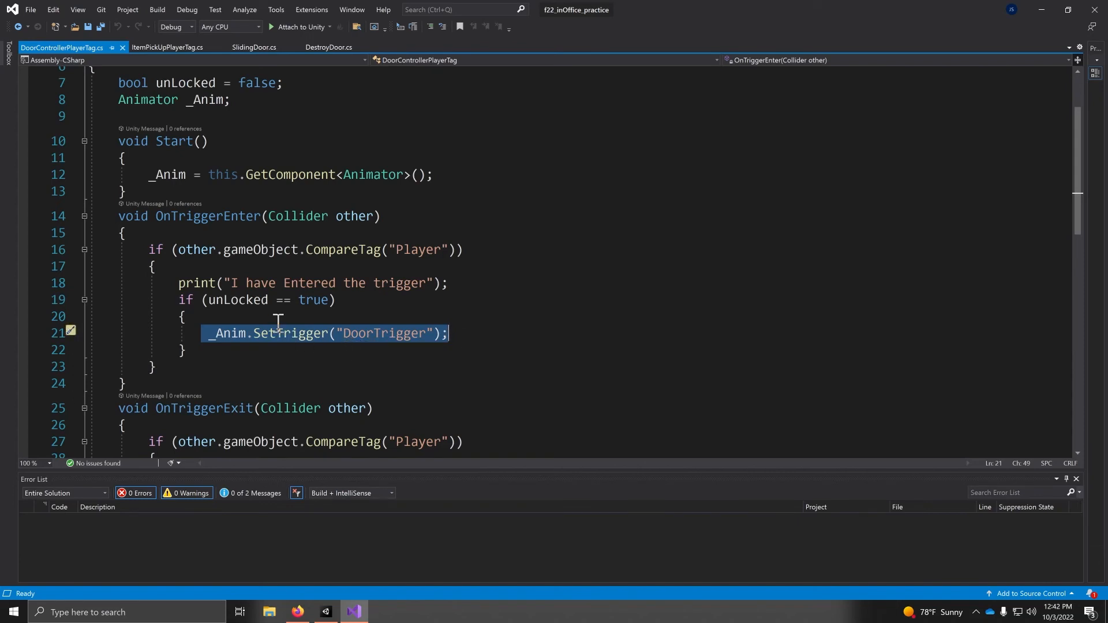
pyautogui.scroll(-1, 307, 324)
pyautogui.scroll(-2, 306, 320)
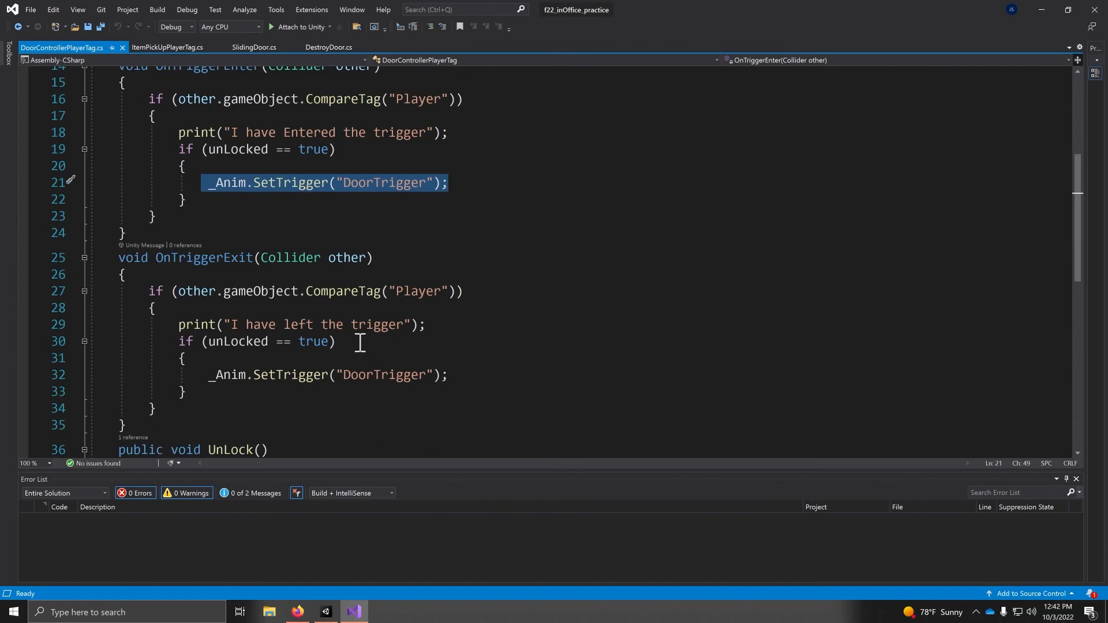
pyautogui.scroll(-1, 503, 360)
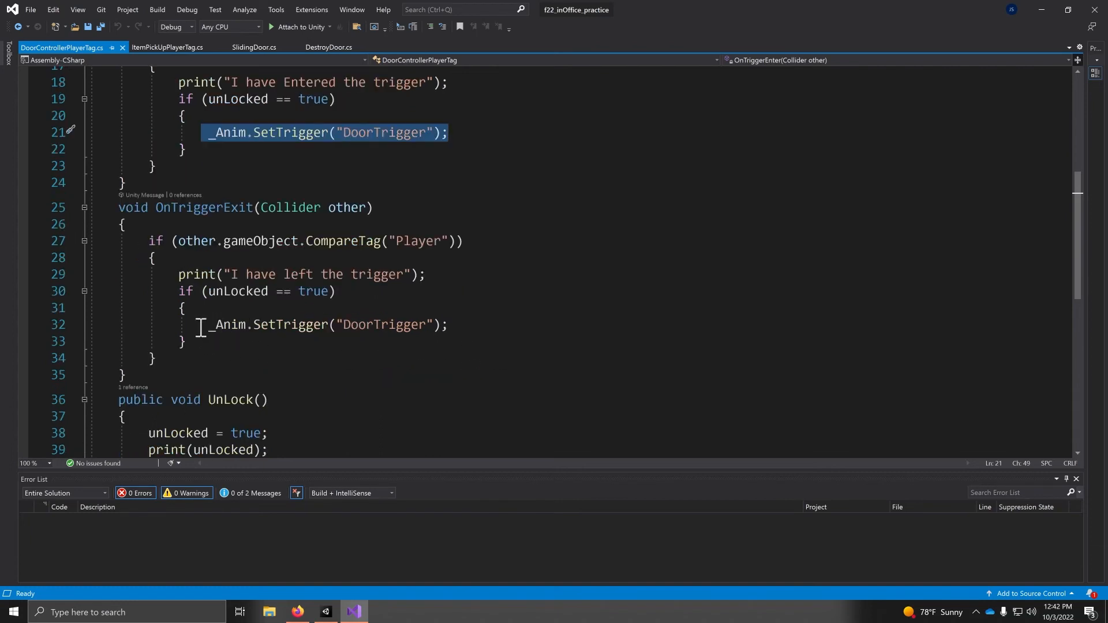
pyautogui.moveTo(200, 324); pyautogui.dragTo(455, 320)
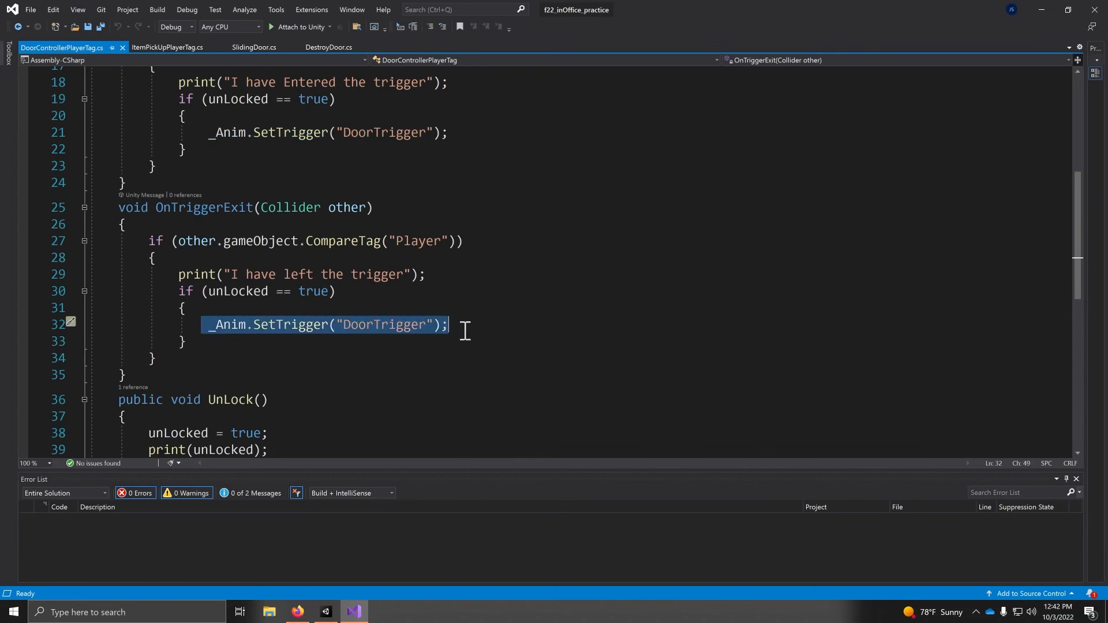
# Review the public UnLock method, examining its access modifier, return type and how it sets the unLocked variable.
pyautogui.scroll(-1, 460, 332)
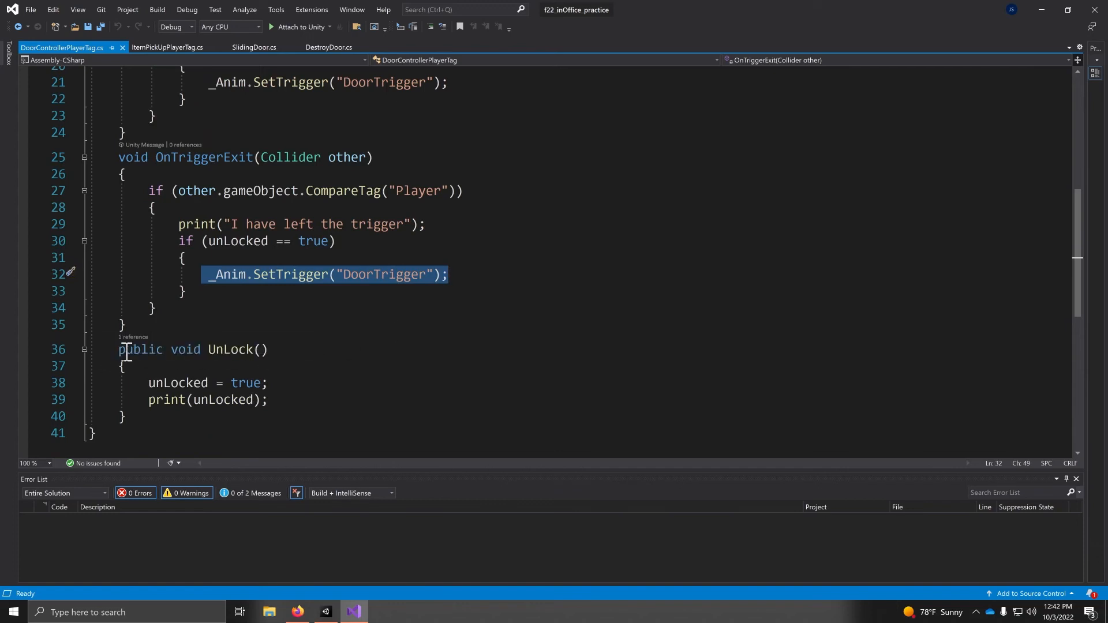
pyautogui.moveTo(114, 351); pyautogui.dragTo(260, 418)
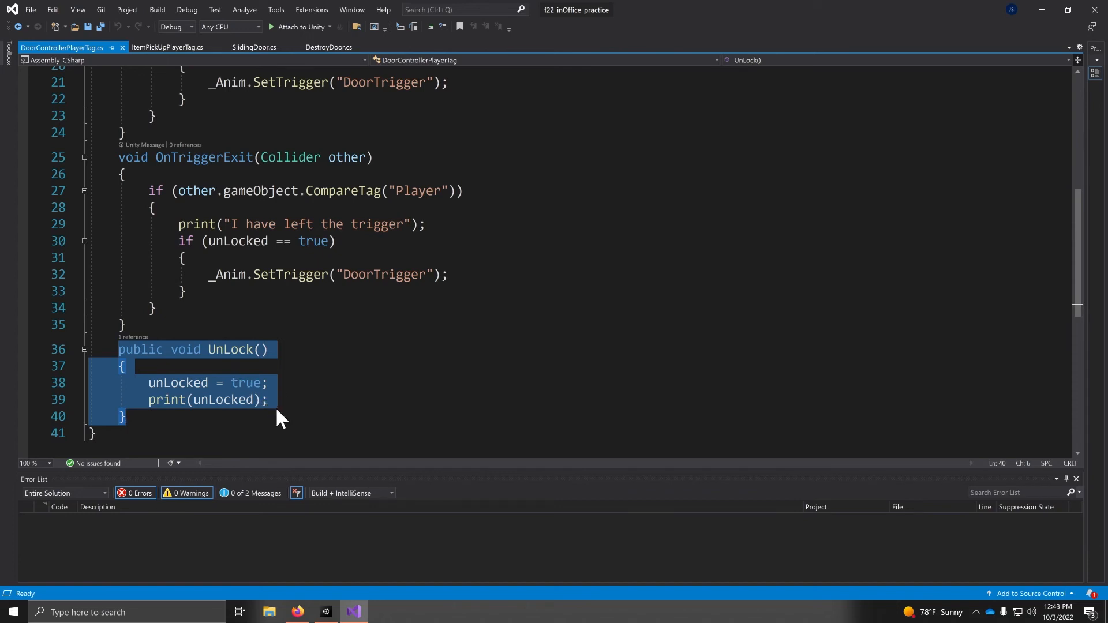
pyautogui.click(312, 349)
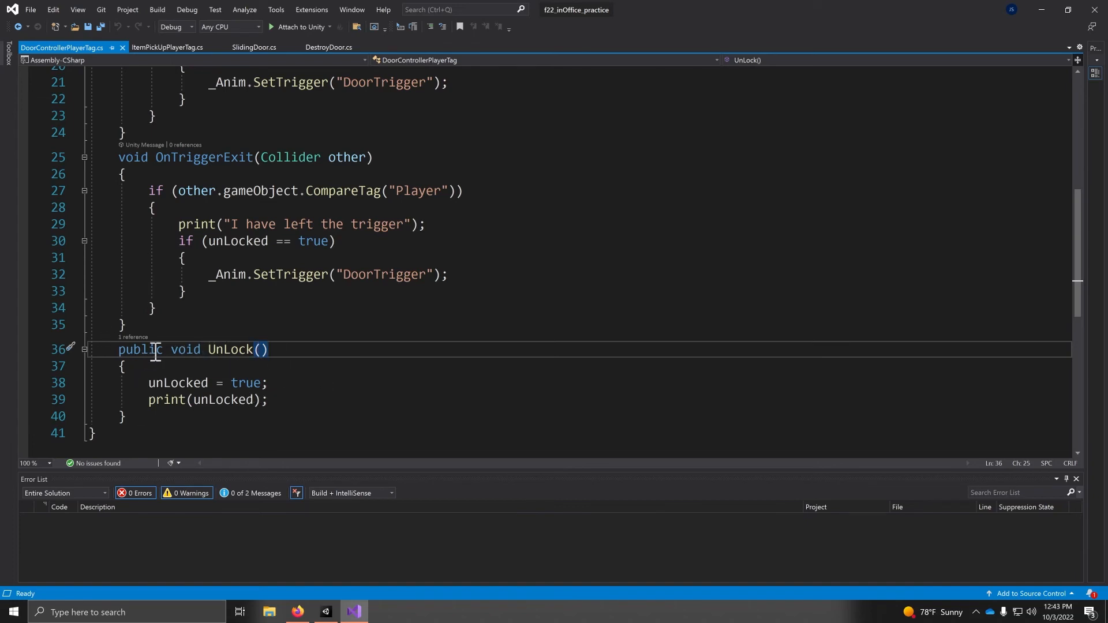
pyautogui.doubleClick(184, 350)
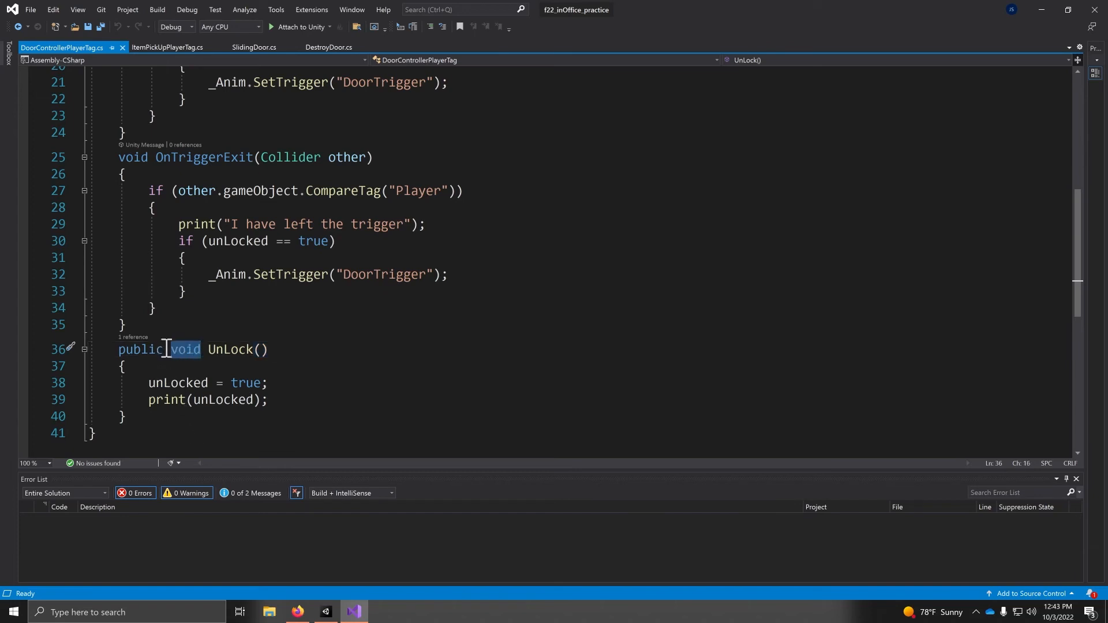
pyautogui.moveTo(166, 350); pyautogui.dragTo(113, 350)
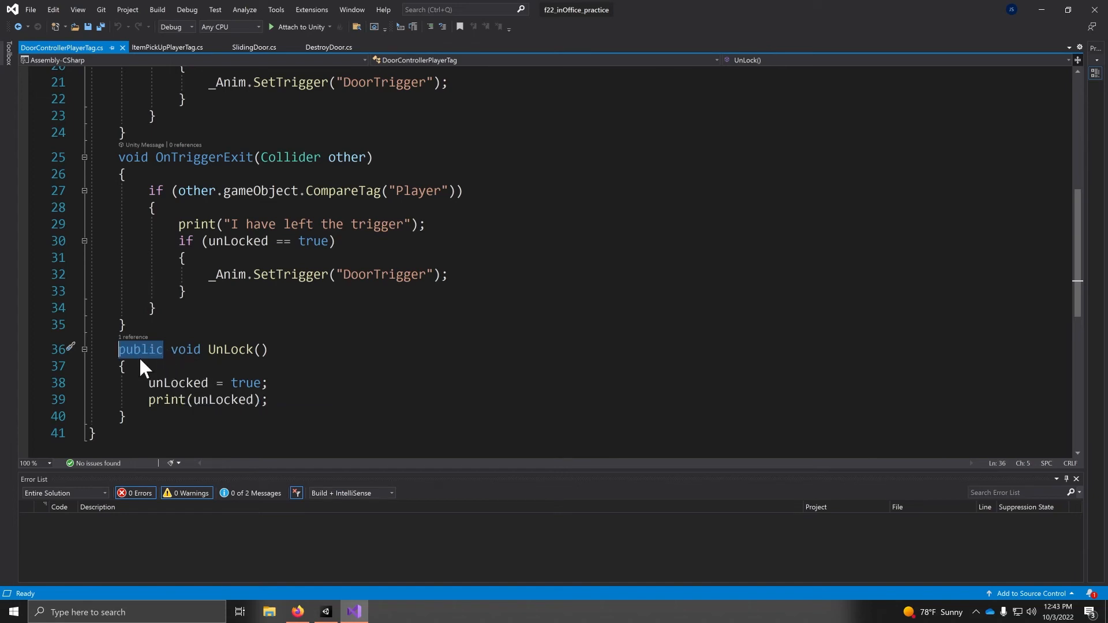
pyautogui.click(141, 355)
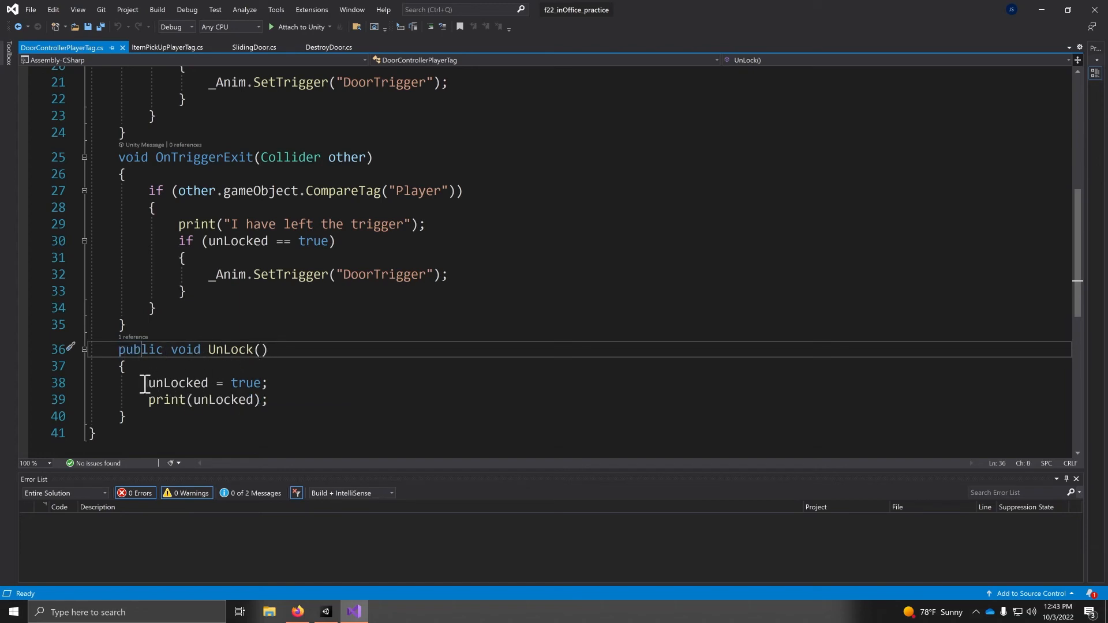
pyautogui.moveTo(147, 383); pyautogui.dragTo(209, 383)
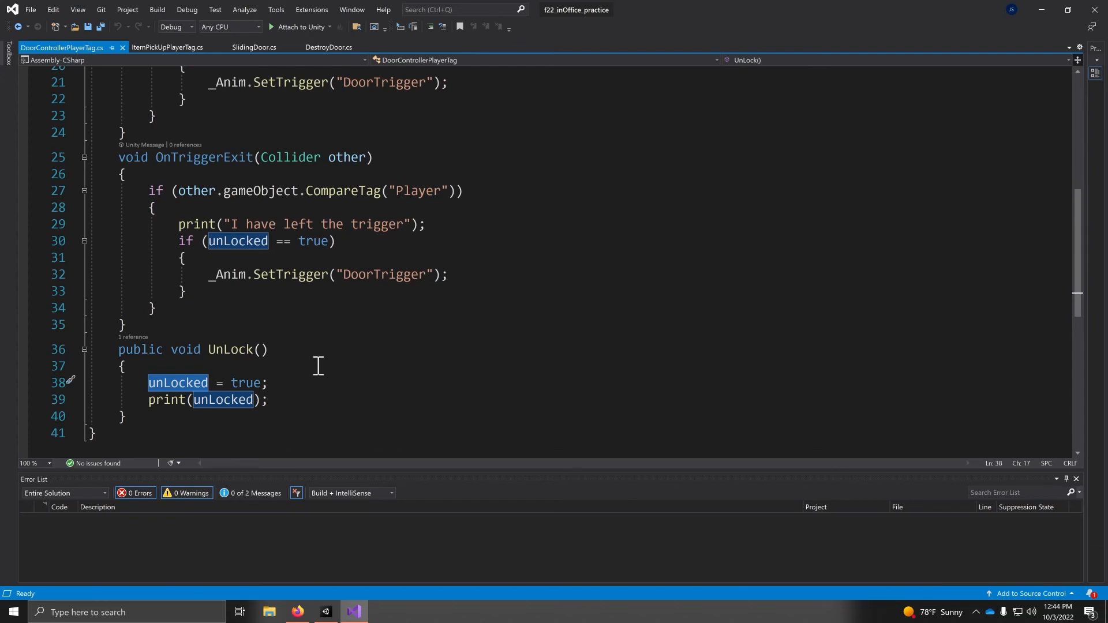
pyautogui.scroll(4, 922, 188)
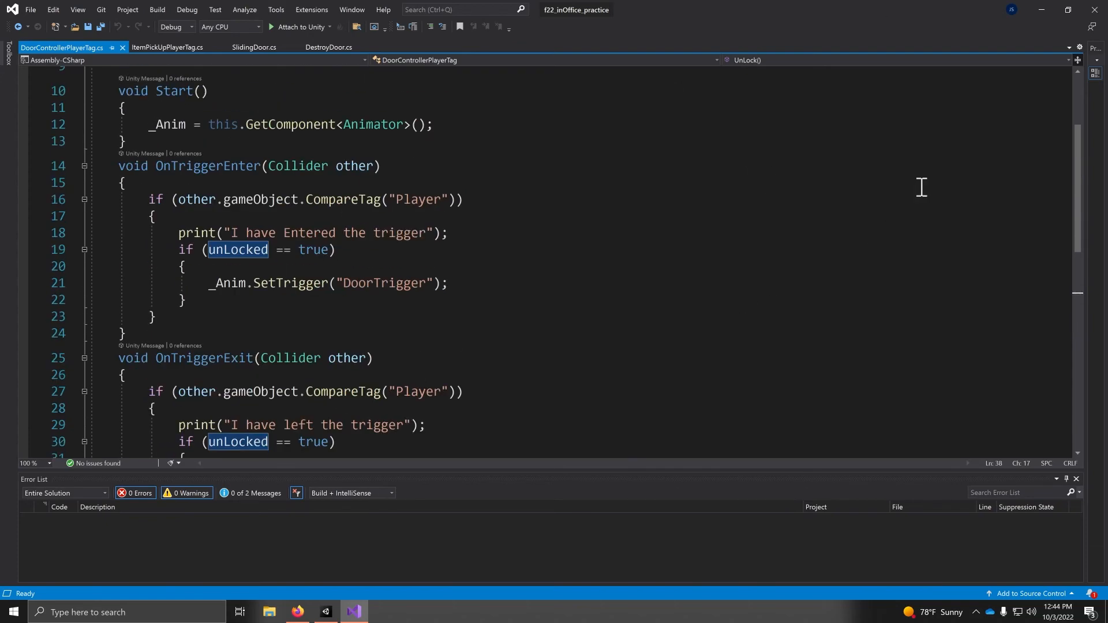
# Return to Unity and attach the DoorControllerPlayerTag script to the SlidingDoorWKey object.
pyautogui.click(1039, 9)
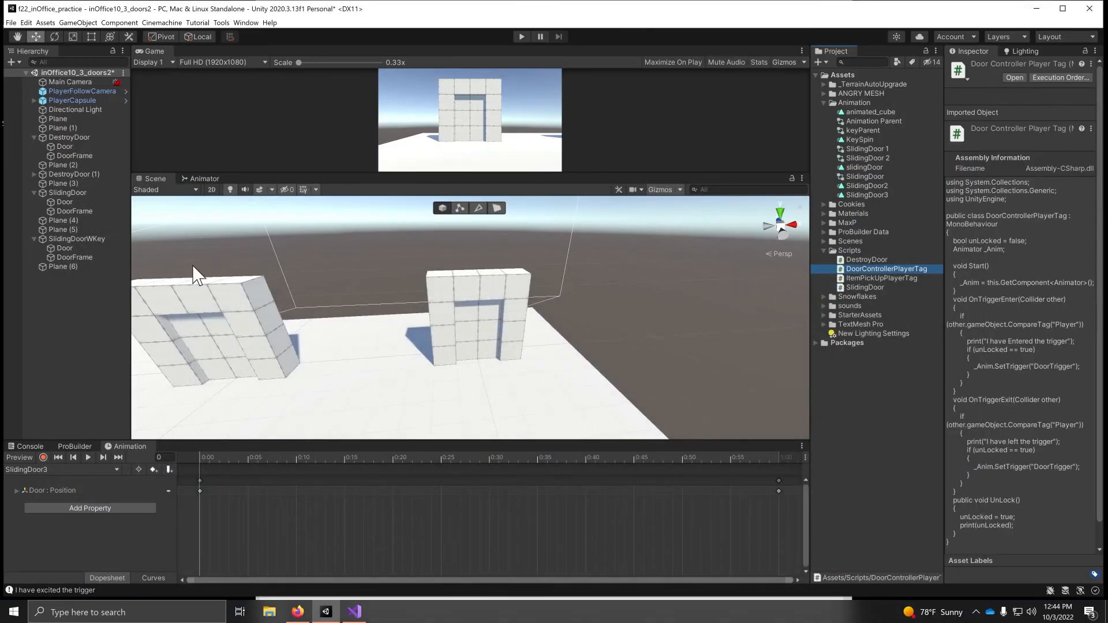
pyautogui.click(87, 238)
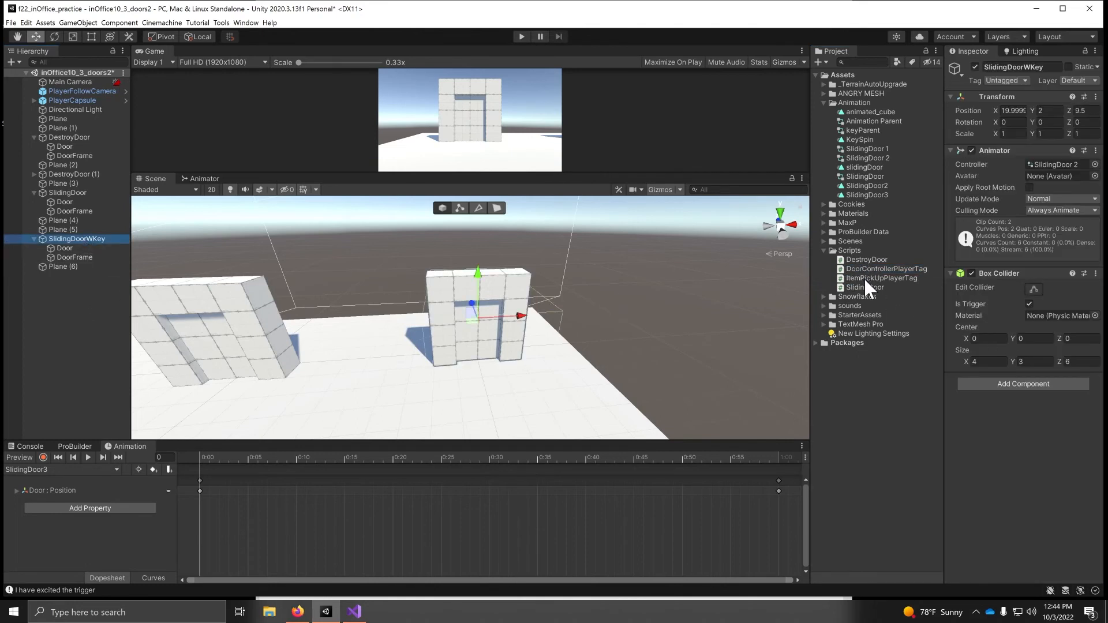
pyautogui.moveTo(867, 267); pyautogui.dragTo(948, 549)
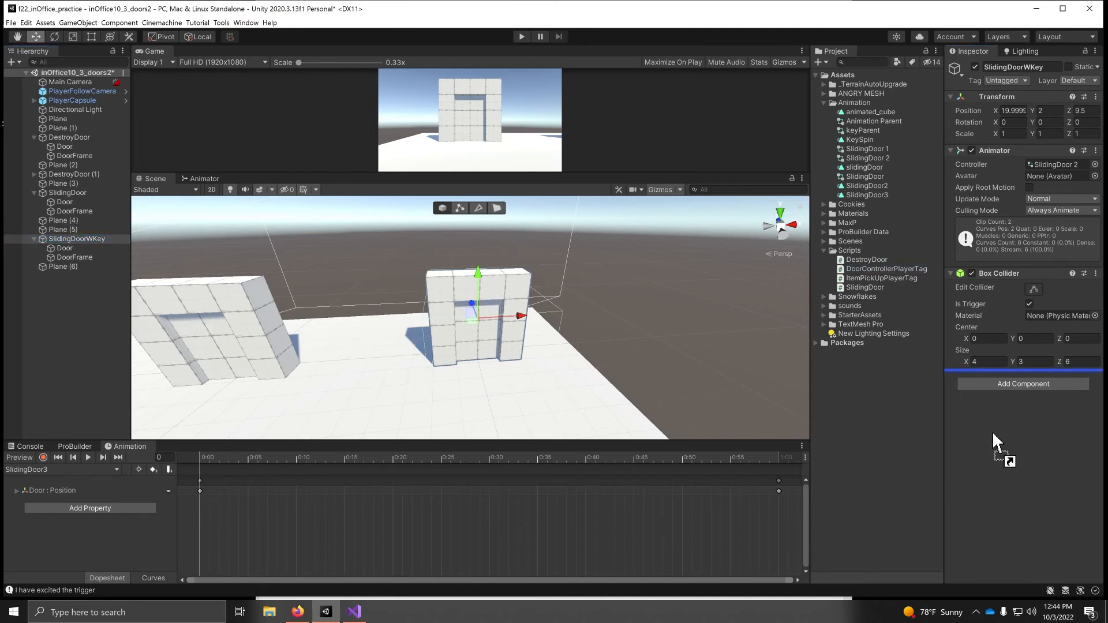
pyautogui.moveTo(994, 425); pyautogui.dragTo(994, 424)
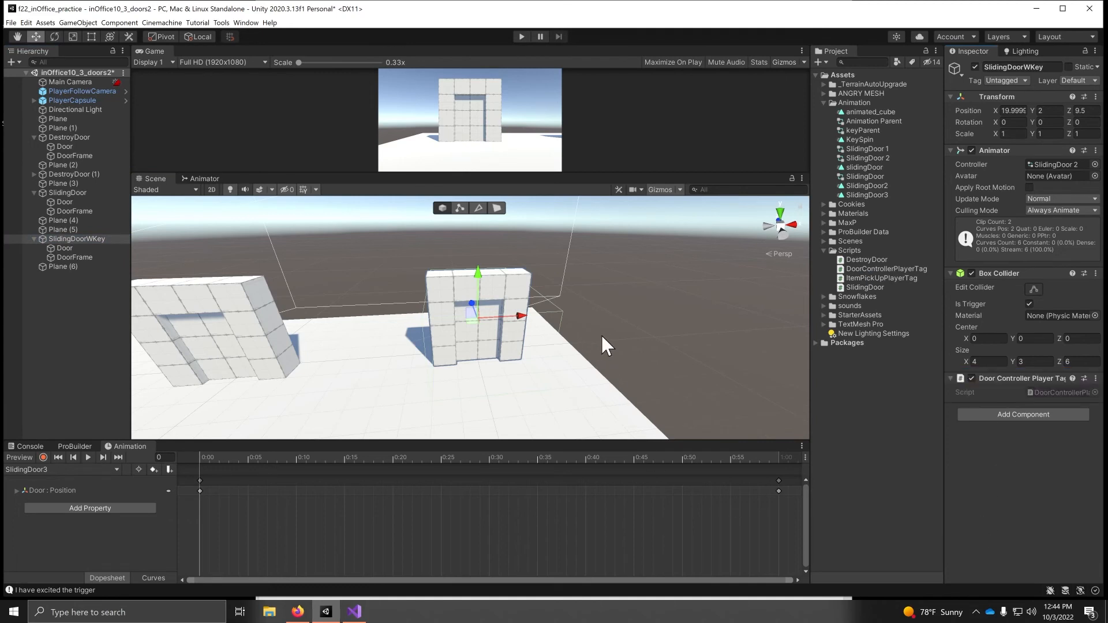
# Create a standard cube at the position of Plane (5), in front of the keyed door, and raise it to Y 2.25.
pyautogui.keyDown('alt'); pyautogui.moveTo(512, 342); pyautogui.dragTo(663, 381); pyautogui.keyUp('alt')
pyautogui.moveTo(663, 381); pyautogui.dragTo(507, 368, button='middle')
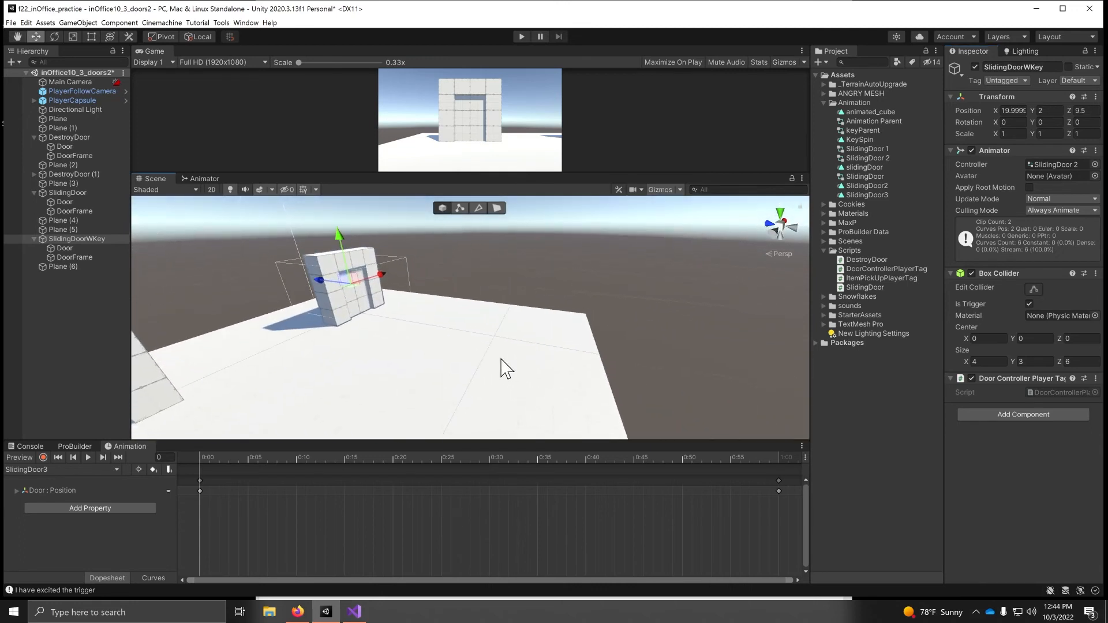
pyautogui.scroll(4, 506, 368)
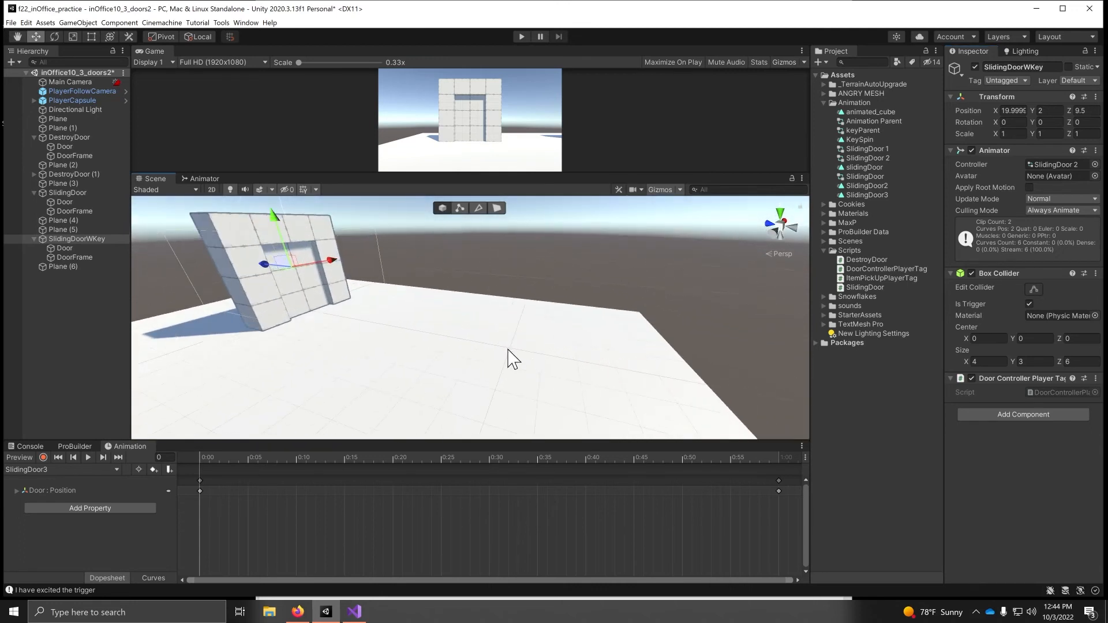
pyautogui.click(512, 359)
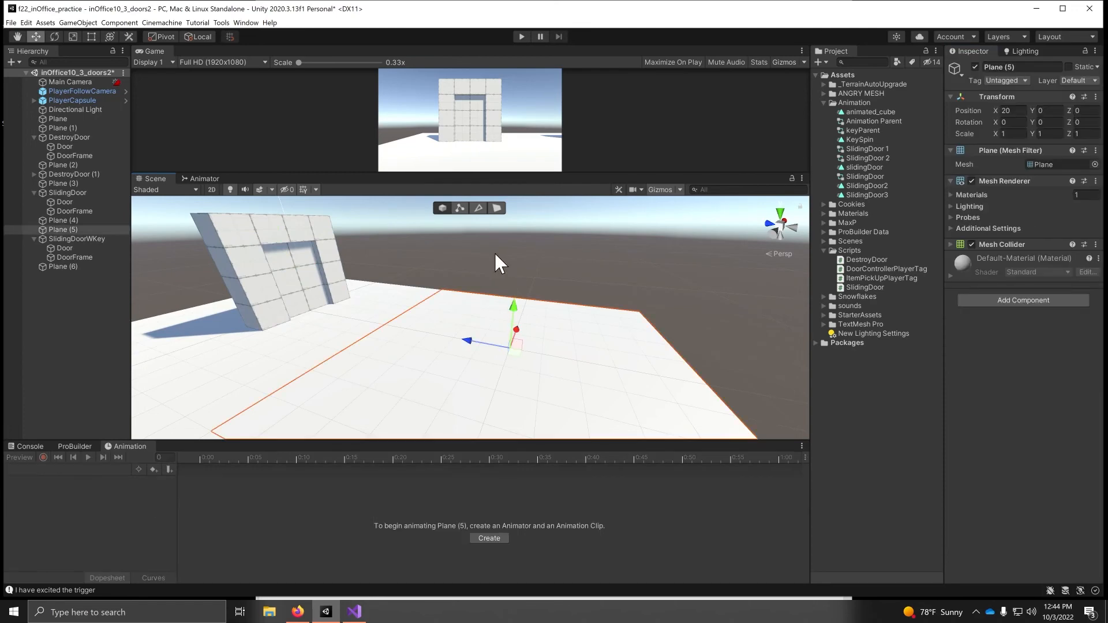
pyautogui.scroll(-3, 618, 345)
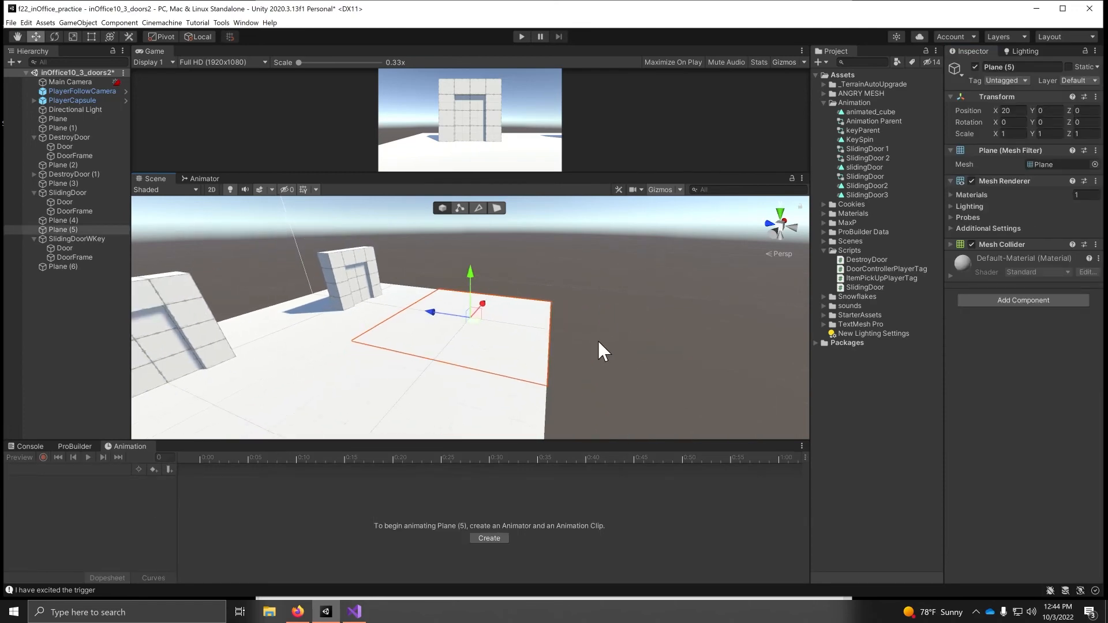
pyautogui.click(78, 23)
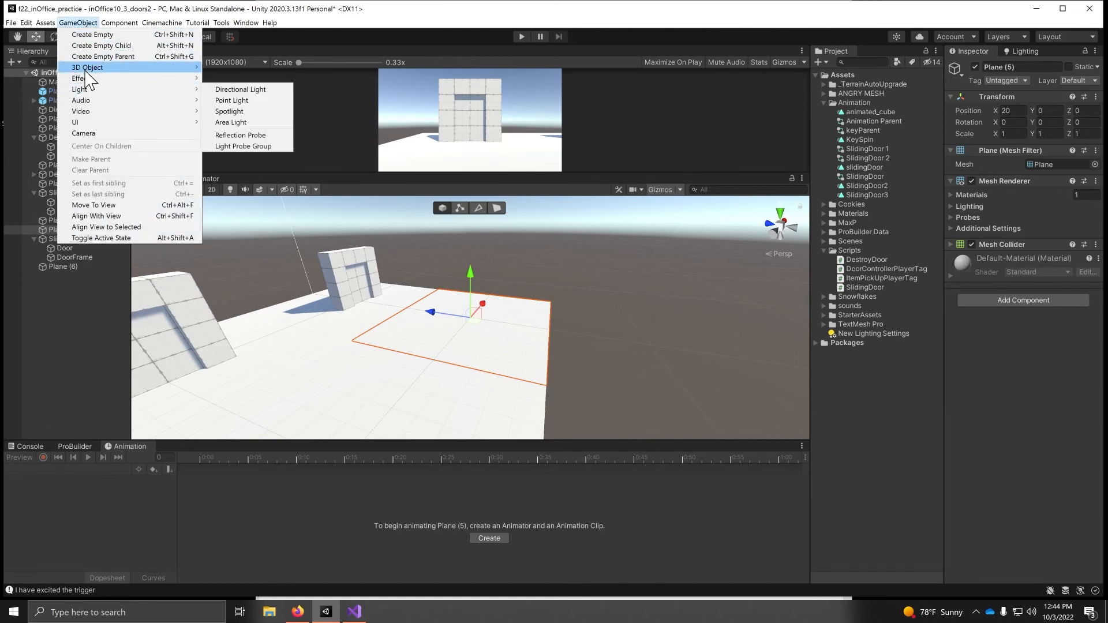
pyautogui.moveTo(86, 70)
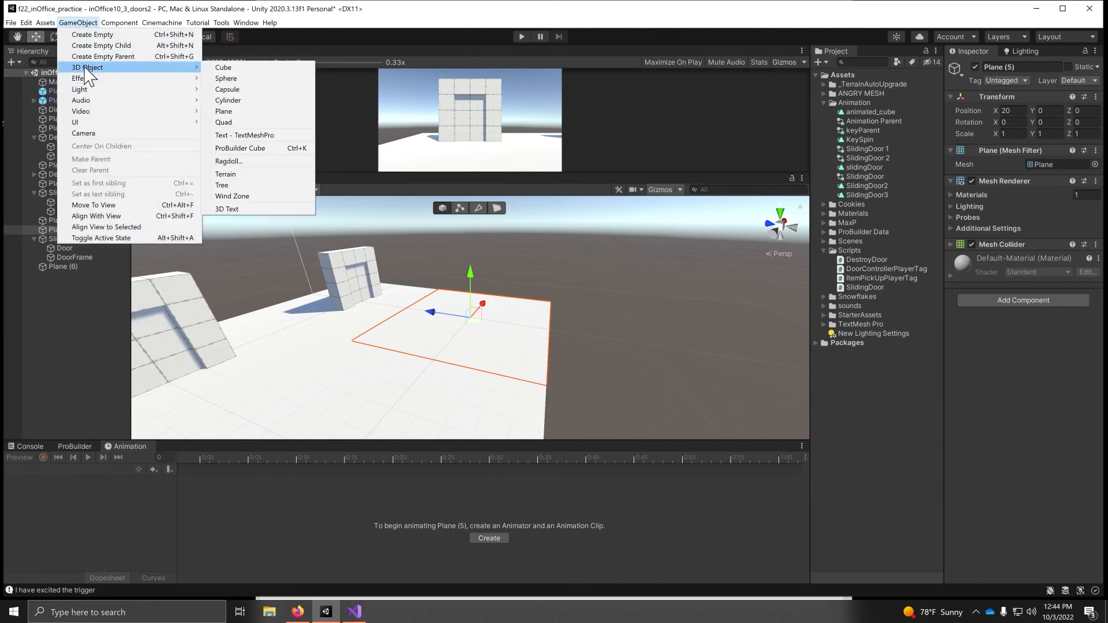
pyautogui.click(239, 69)
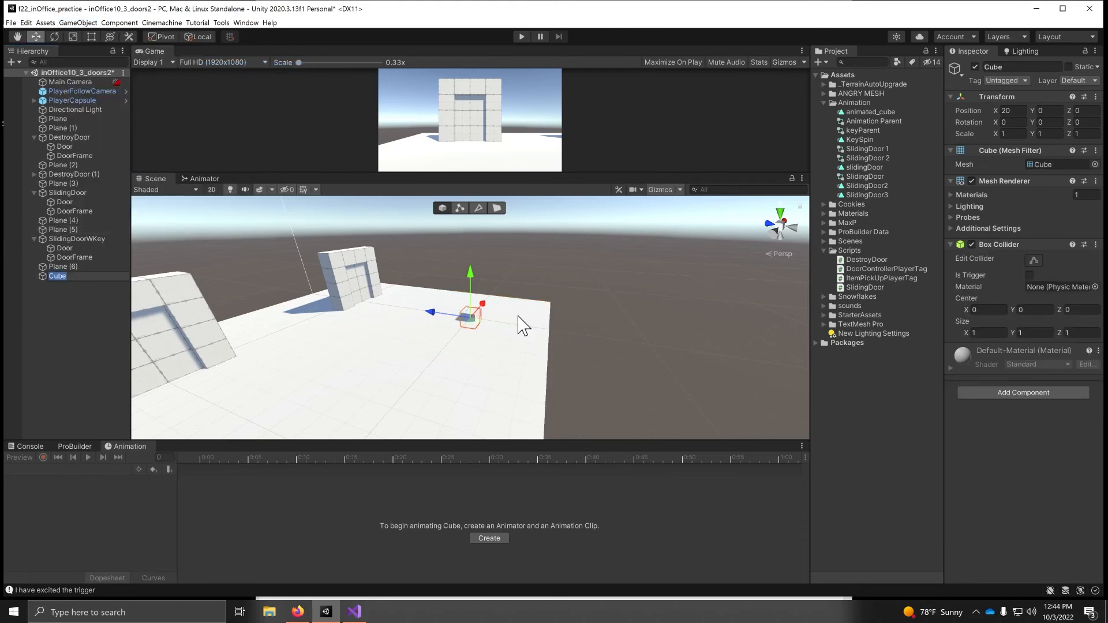
pyautogui.click(84, 447)
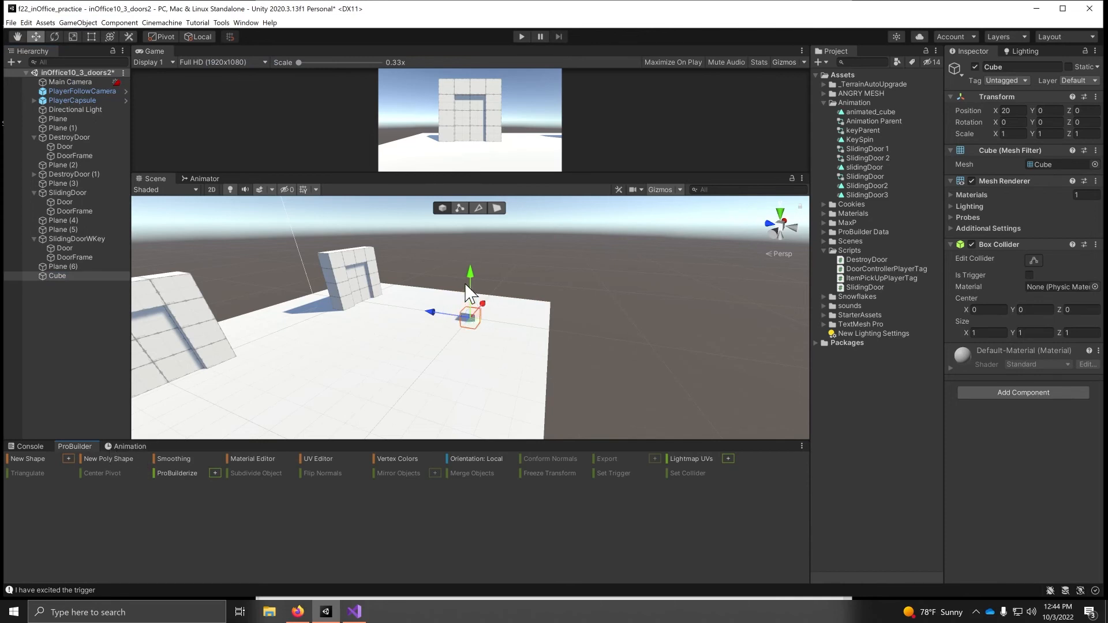
pyautogui.moveTo(479, 283); pyautogui.dragTo(483, 246)
# Frame the raised cube and add a new ProBuilder cube of size 1 × 1 × 1 at the same position.
pyautogui.scroll(5, 485, 317)
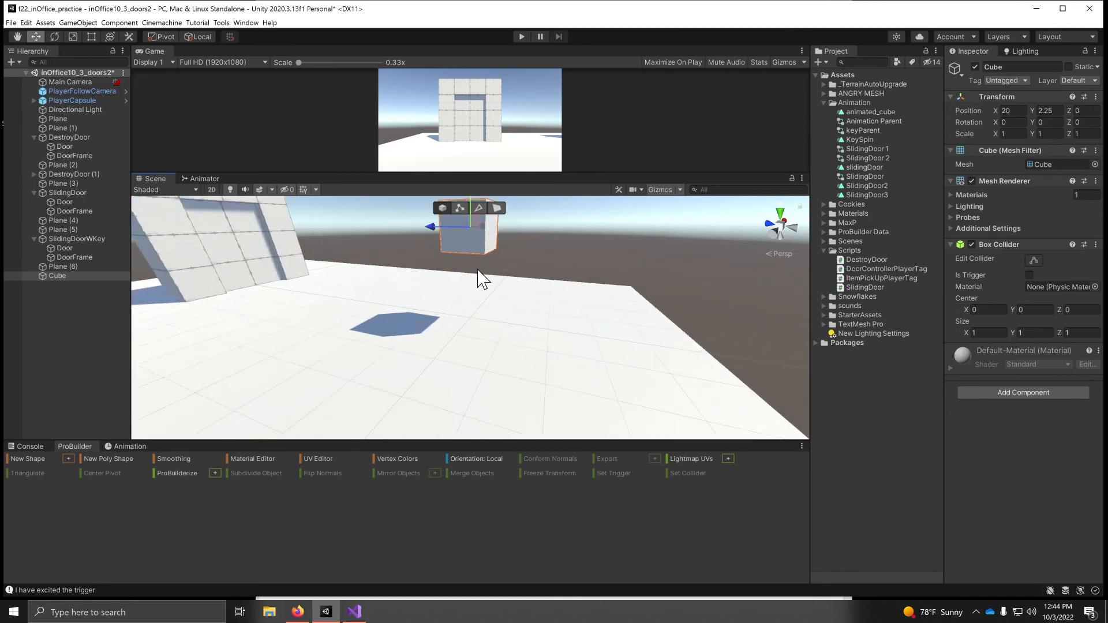
pyautogui.scroll(3, 478, 270)
pyautogui.keyDown('alt'); pyautogui.moveTo(485, 235); pyautogui.dragTo(470, 271); pyautogui.keyUp('alt')
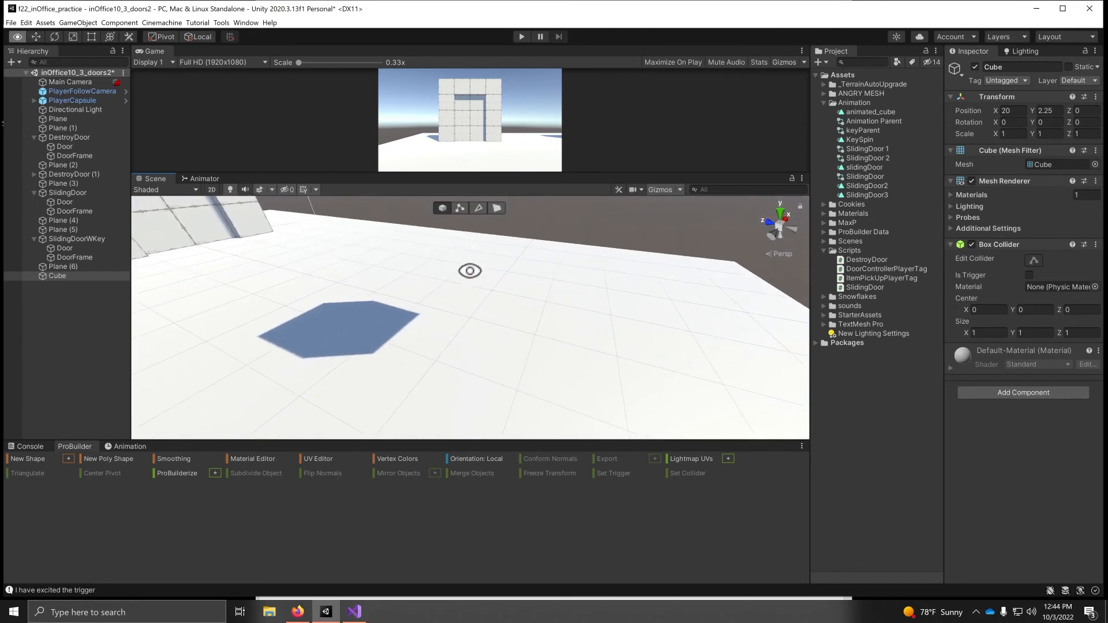
pyautogui.moveTo(479, 264); pyautogui.dragTo(414, 346, button='middle')
pyautogui.keyDown('alt'); pyautogui.moveTo(388, 297); pyautogui.dragTo(520, 284); pyautogui.keyUp('alt')
pyautogui.press('f')
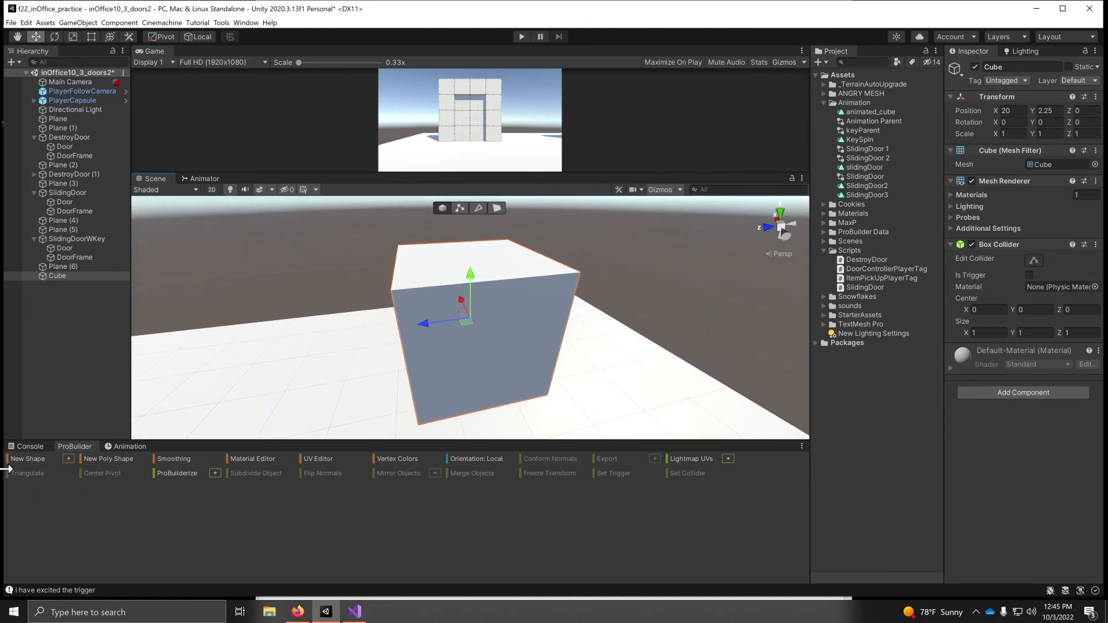
pyautogui.click(29, 446)
pyautogui.click(65, 444)
pyautogui.click(39, 455)
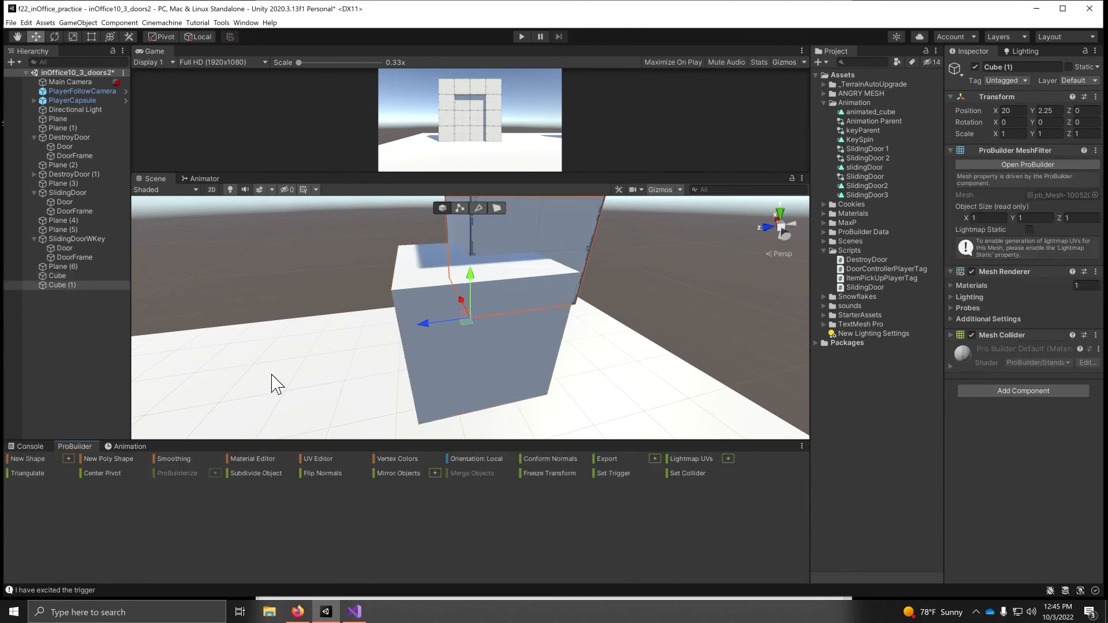
pyautogui.keyDown('alt'); pyautogui.moveTo(348, 325); pyautogui.dragTo(515, 309); pyautogui.keyUp('alt')
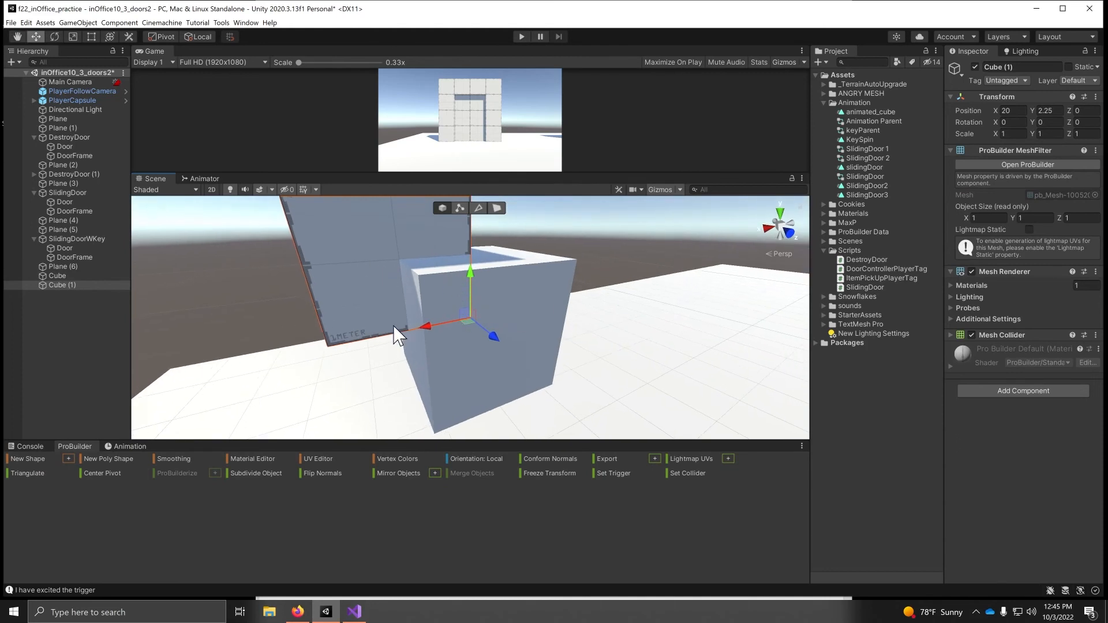
# Move the ProBuilder cube along X to about 20.99, beside the standard cube, and compare the two cubes.
pyautogui.moveTo(434, 325); pyautogui.dragTo(277, 358)
pyautogui.keyDown('alt'); pyautogui.moveTo(391, 373); pyautogui.dragTo(358, 321); pyautogui.keyUp('alt')
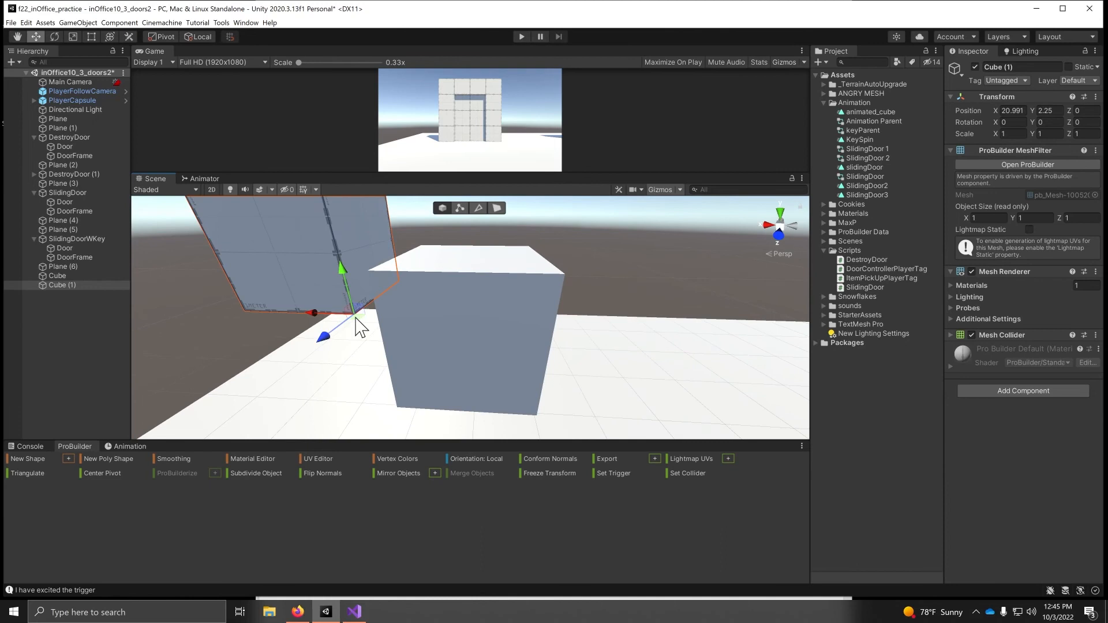
pyautogui.click(449, 341)
pyautogui.keyDown('alt'); pyautogui.moveTo(425, 377); pyautogui.dragTo(279, 317); pyautogui.keyUp('alt')
pyautogui.click(268, 293)
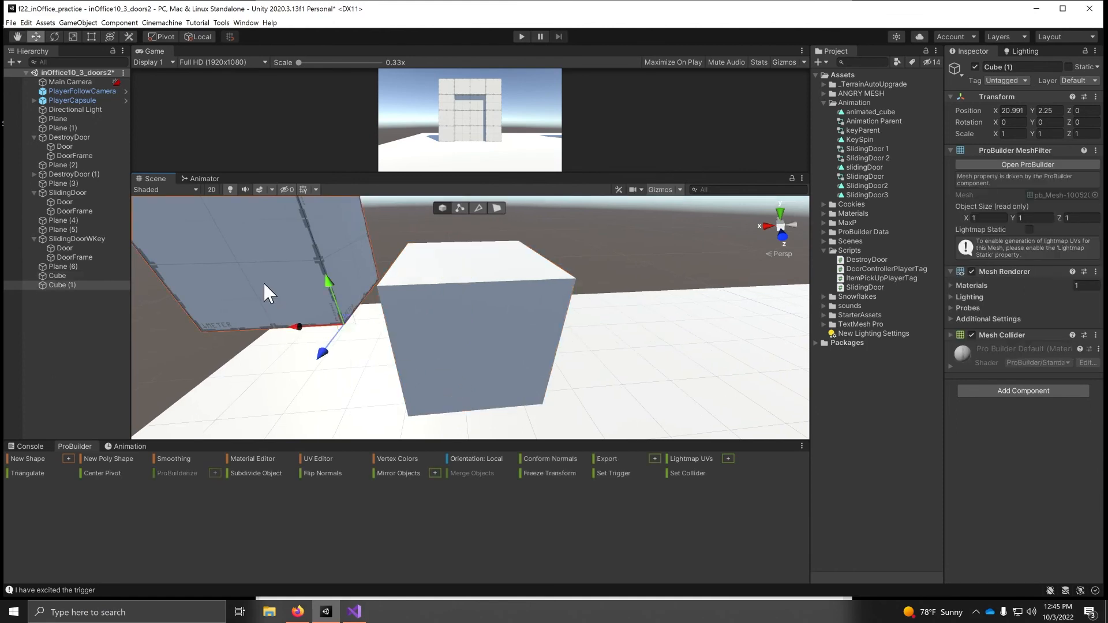
pyautogui.keyDown('alt'); pyautogui.moveTo(184, 303); pyautogui.dragTo(300, 275); pyautogui.keyUp('alt')
pyautogui.scroll(-5, 238, 322)
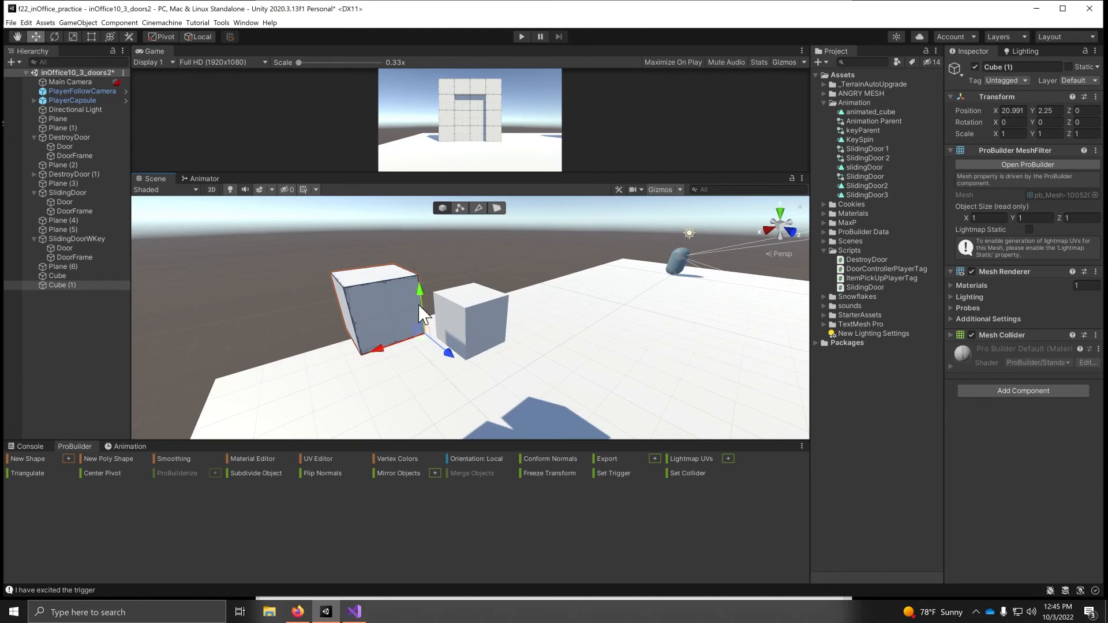
pyautogui.keyDown('alt'); pyautogui.moveTo(461, 337); pyautogui.dragTo(414, 332); pyautogui.keyUp('alt')
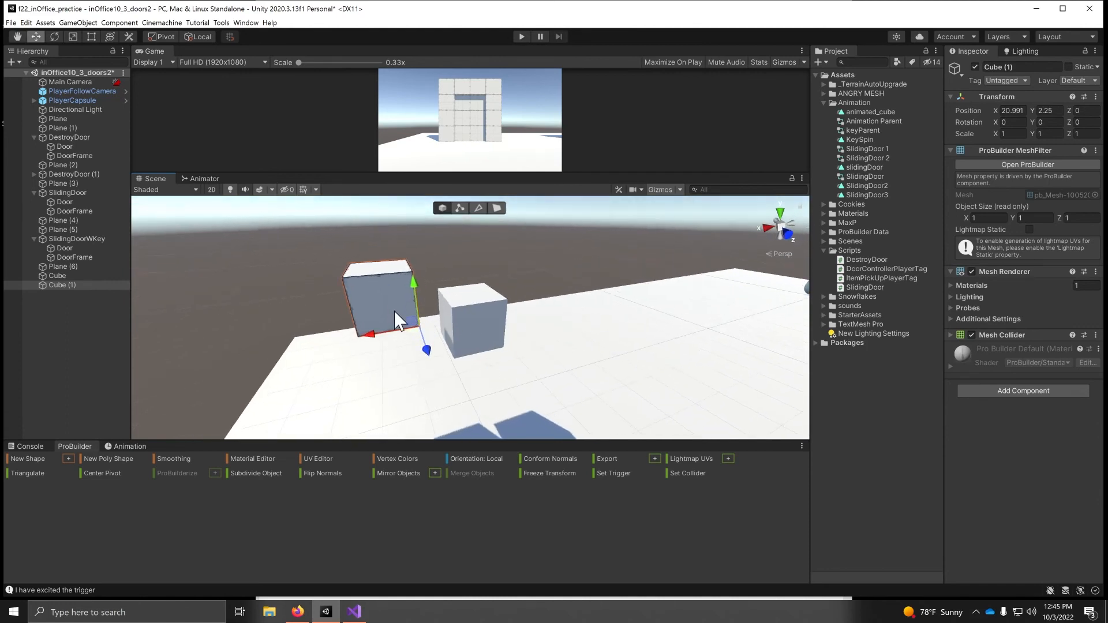
# Delete the ProBuilder cube and make the remaining standard cube's box collider a trigger.
pyautogui.press('Delete')
pyautogui.click(482, 329)
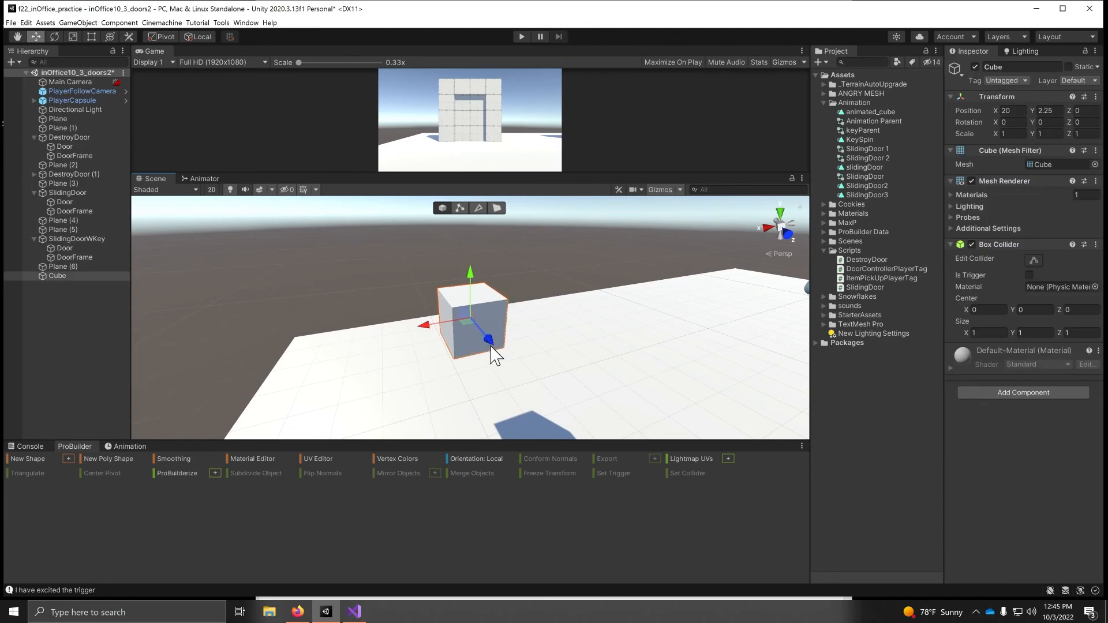
pyautogui.keyDown('alt'); pyautogui.moveTo(524, 339); pyautogui.dragTo(404, 332); pyautogui.keyUp('alt')
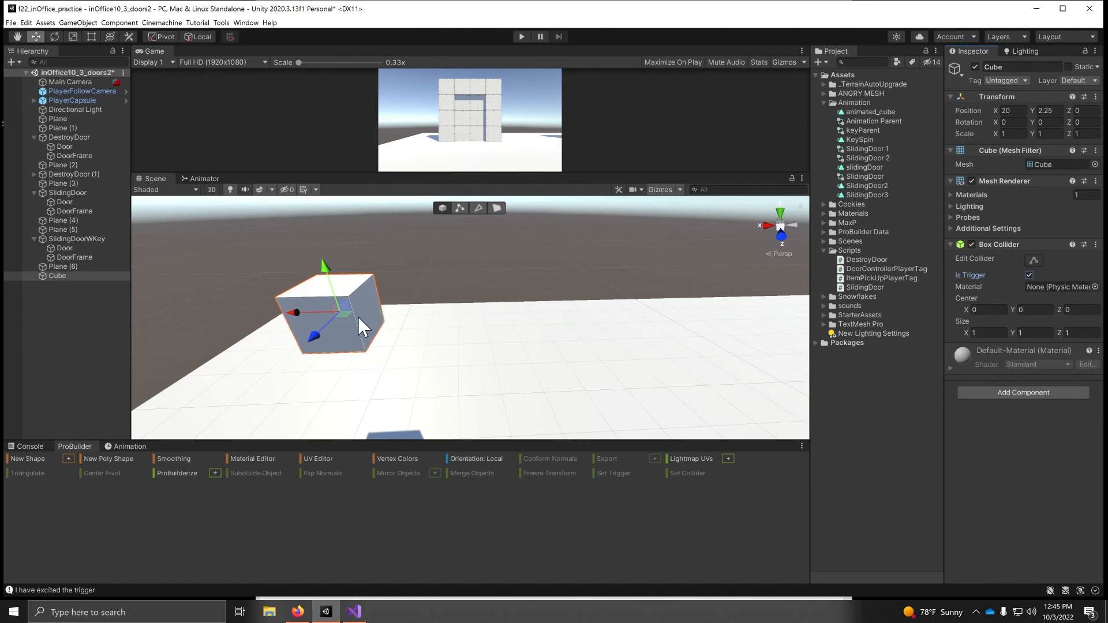
# Open the ItemPickUpPlayerTag script and examine its DoorToUnLock variable and UnLock call against the UnLock method in DoorControllerPlayerTag.
pyautogui.doubleClick(869, 278)
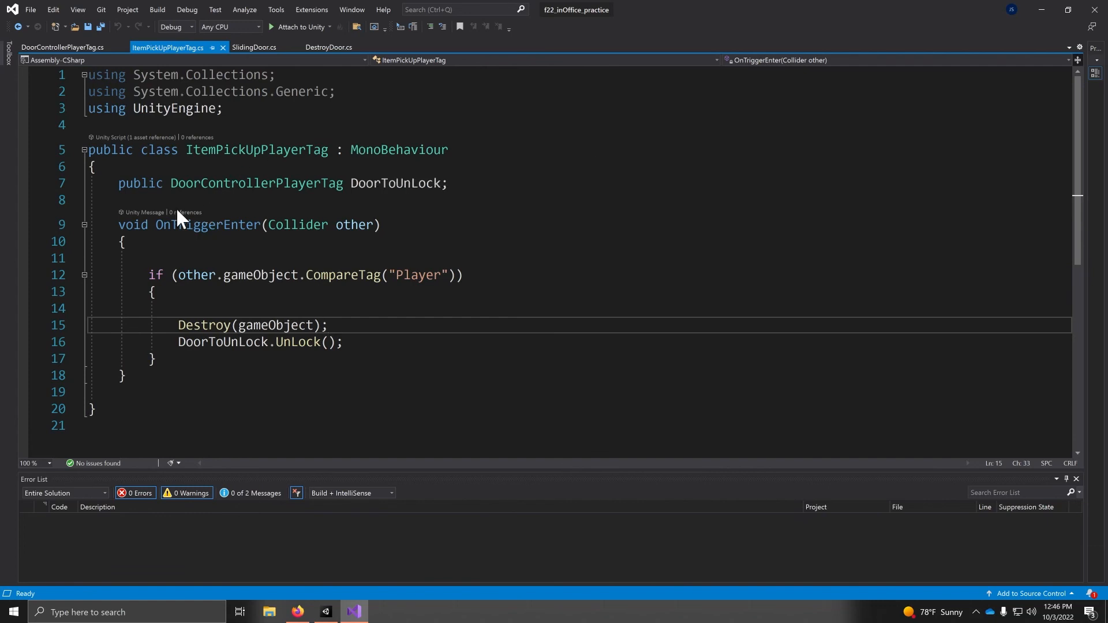
pyautogui.moveTo(112, 184); pyautogui.dragTo(468, 176)
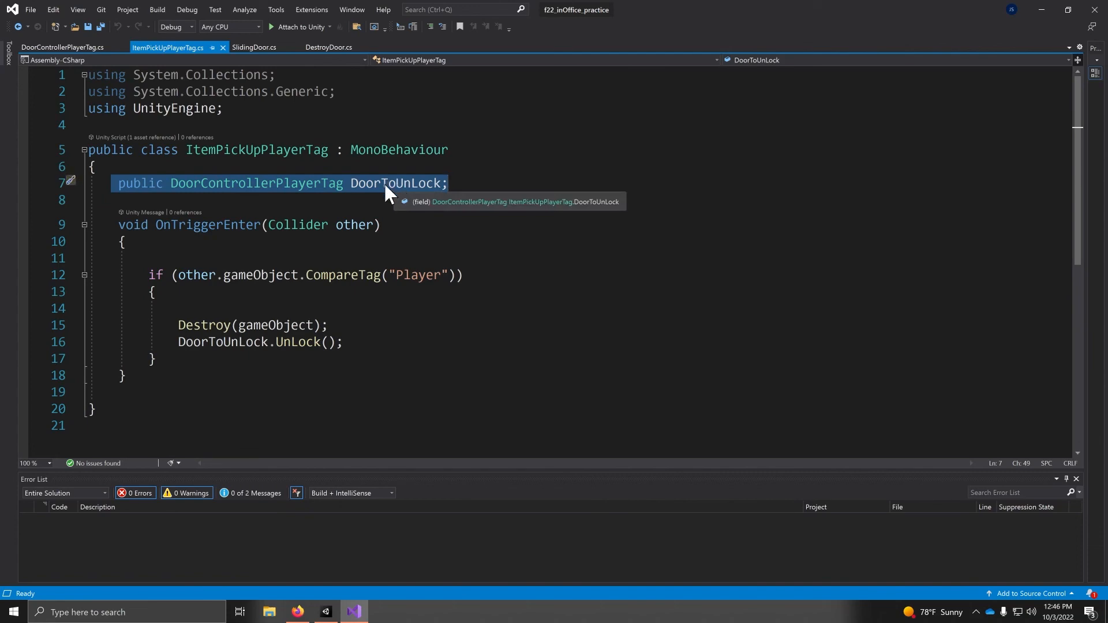
pyautogui.click(75, 46)
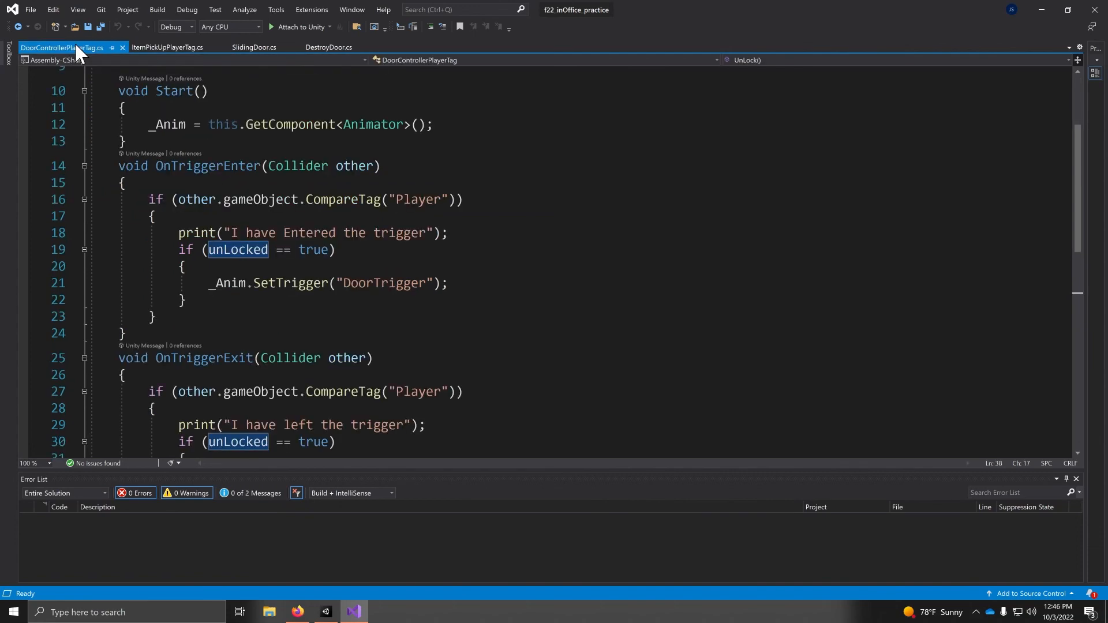
pyautogui.scroll(-5, 218, 366)
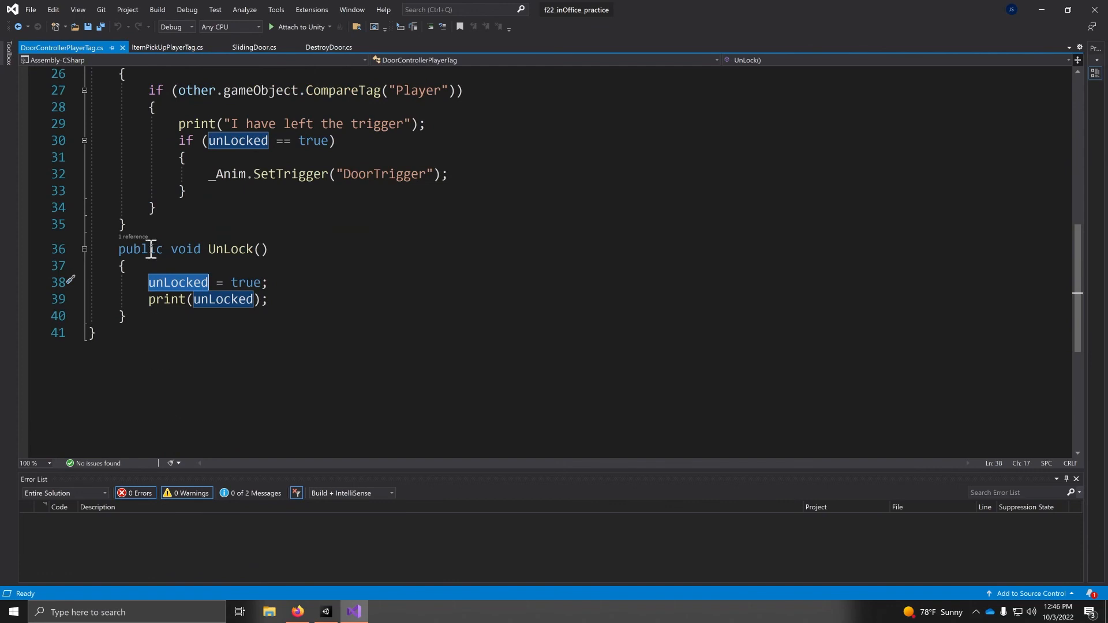
pyautogui.click(194, 46)
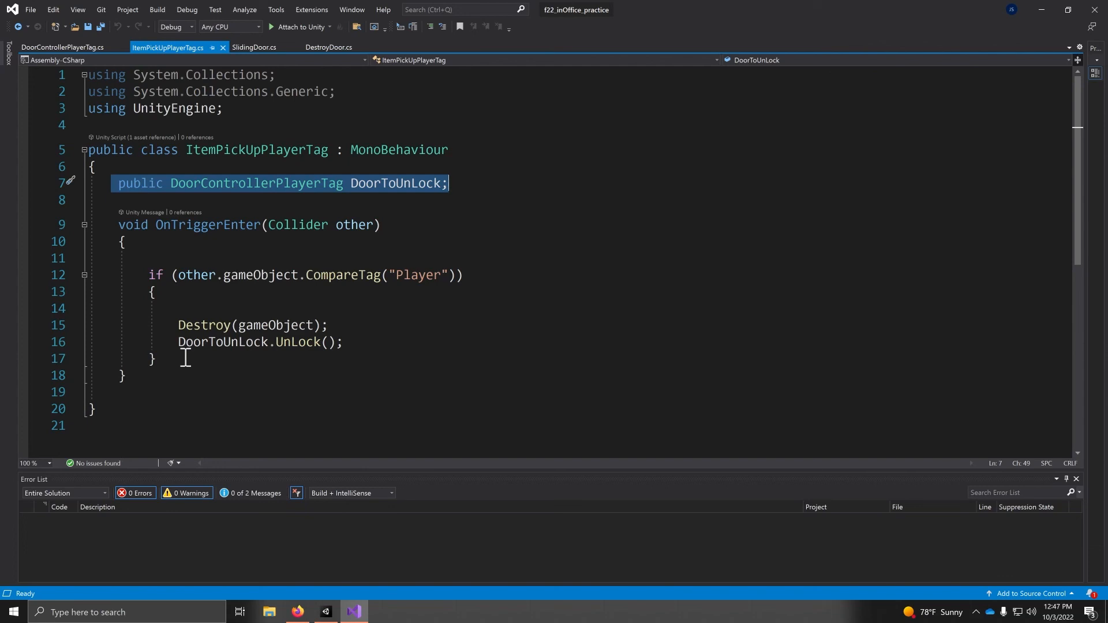
pyautogui.click(77, 46)
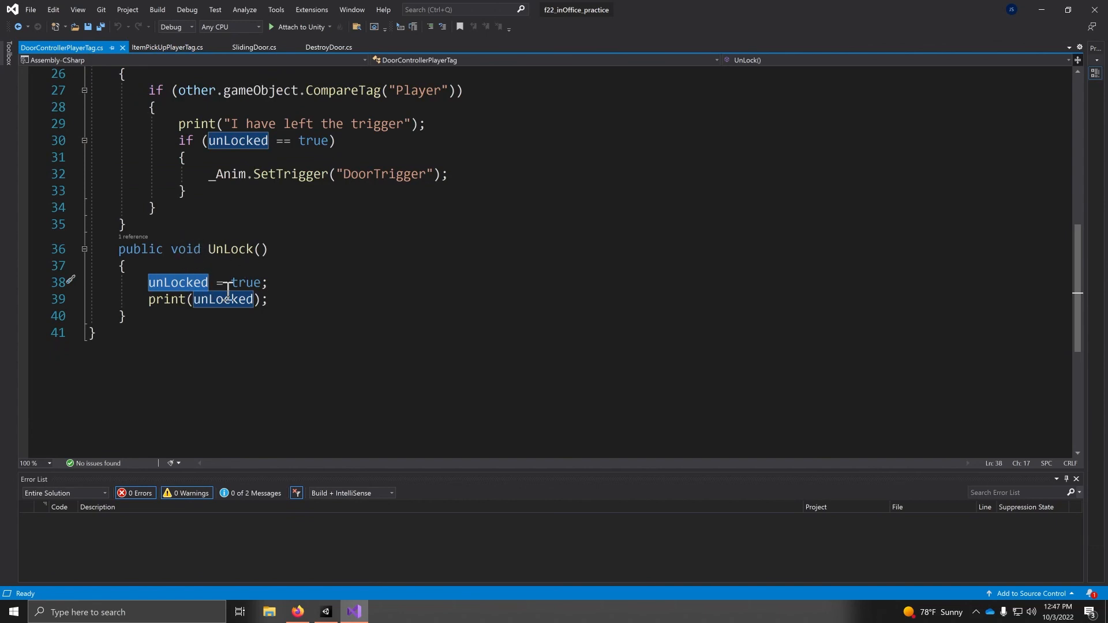
pyautogui.click(188, 48)
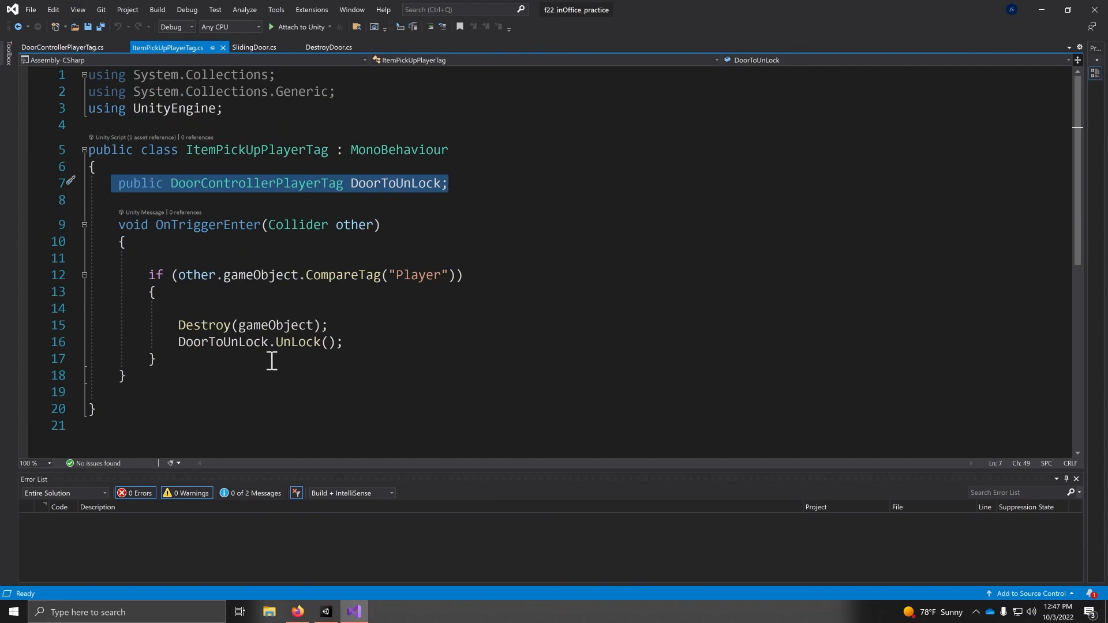
# Back in Unity, attach the ItemPickUpPlayerTag script to the standard cube and assign SlidingDoorWKey as its Door To Un Lock.
pyautogui.click(1036, 10)
pyautogui.moveTo(847, 276); pyautogui.dragTo(335, 306)
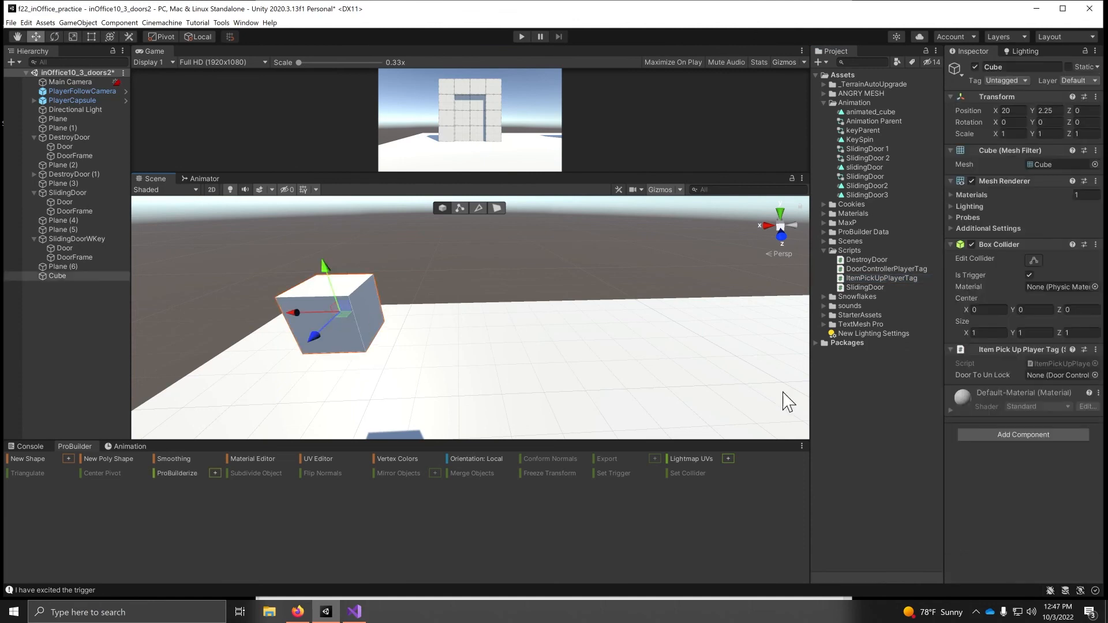
pyautogui.scroll(-6, 613, 328)
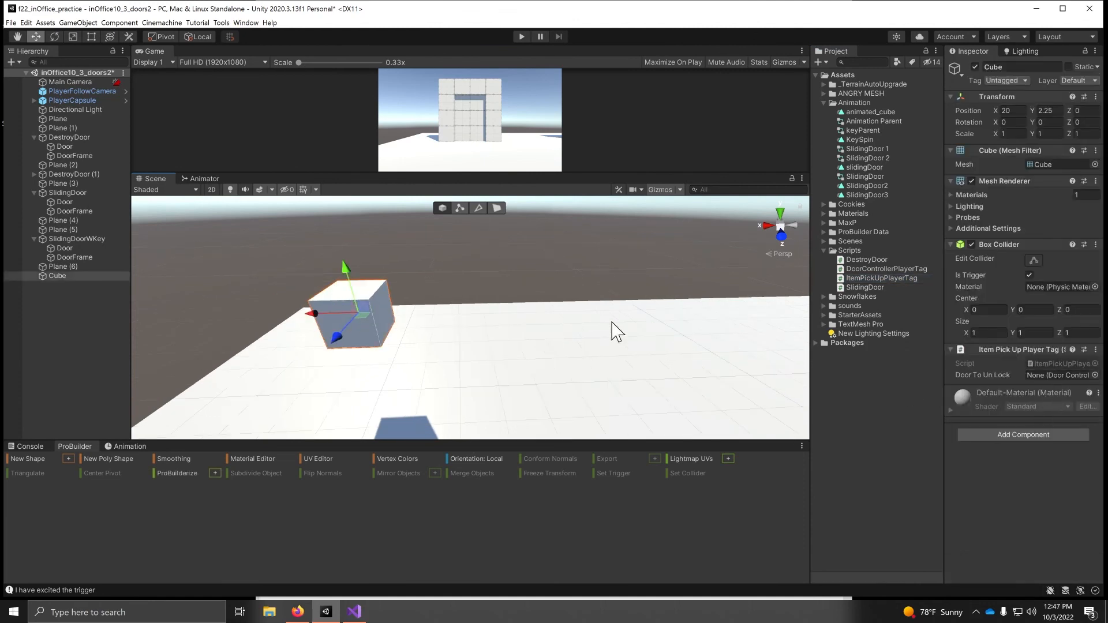
pyautogui.keyDown('alt'); pyautogui.moveTo(460, 363); pyautogui.dragTo(799, 364); pyautogui.keyUp('alt')
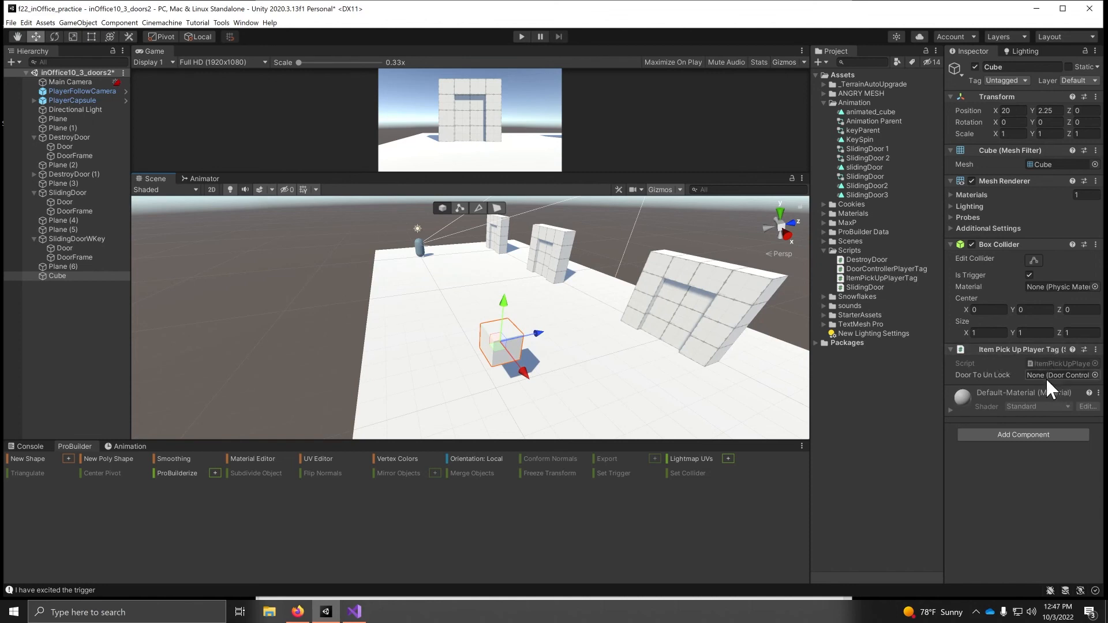
pyautogui.click(1096, 376)
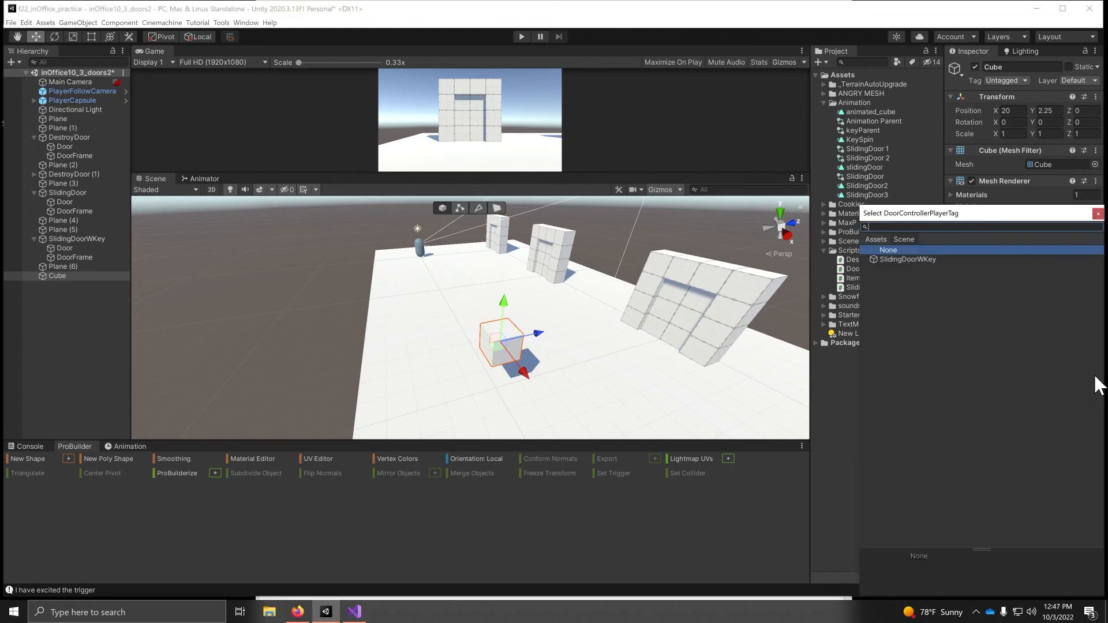
pyautogui.click(886, 260)
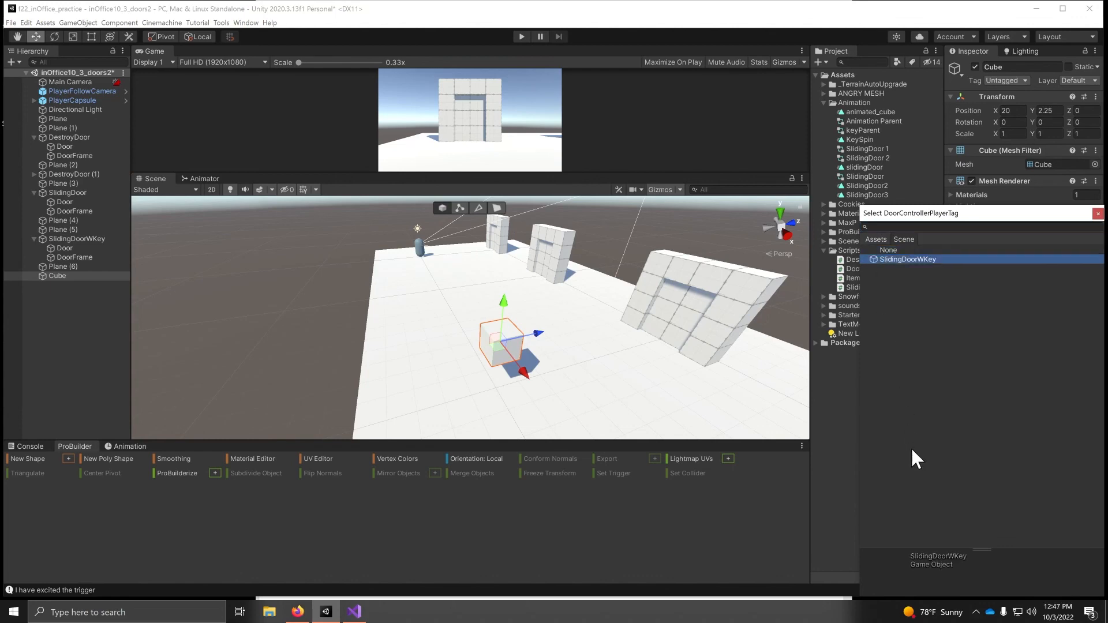
pyautogui.click(1098, 214)
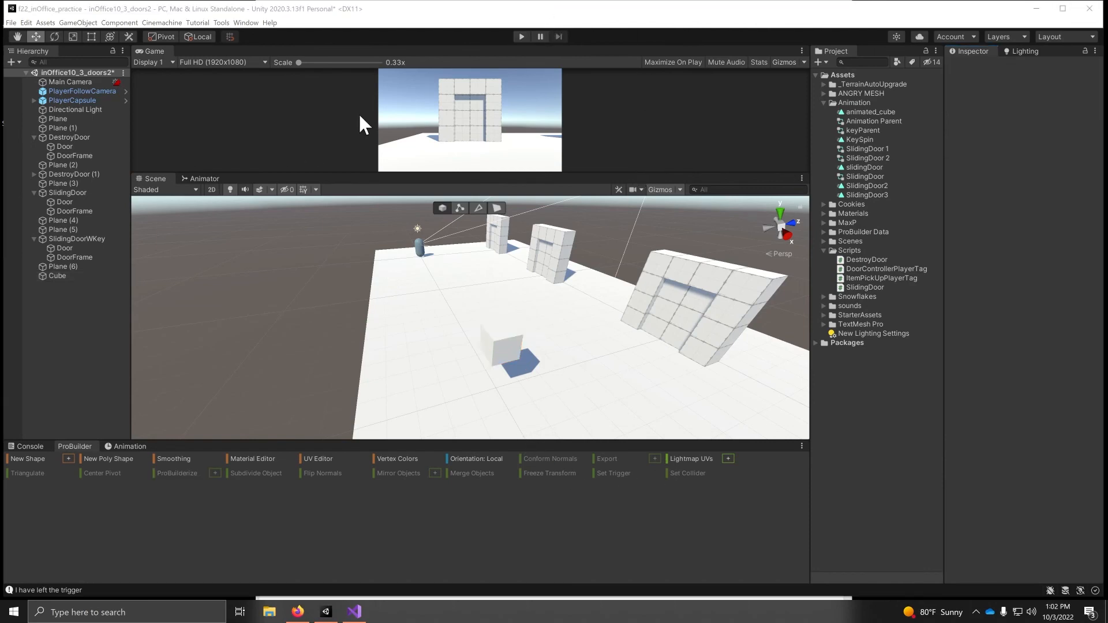
# Run the scene and walk the player into the DestroyDoor to test it.
pyautogui.click(523, 36)
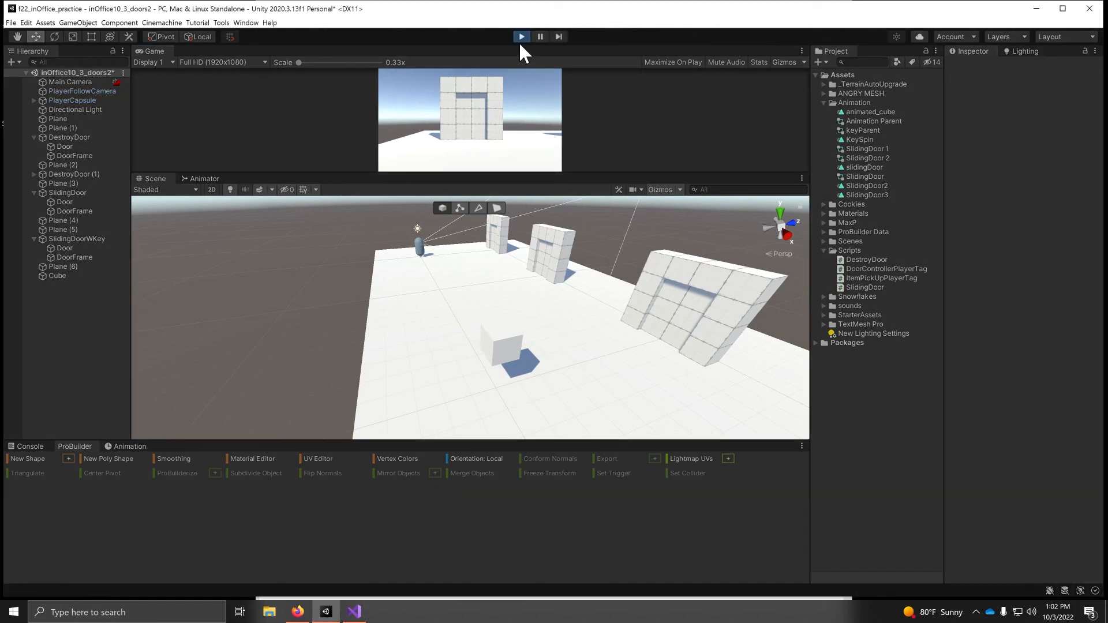
pyautogui.click(492, 107)
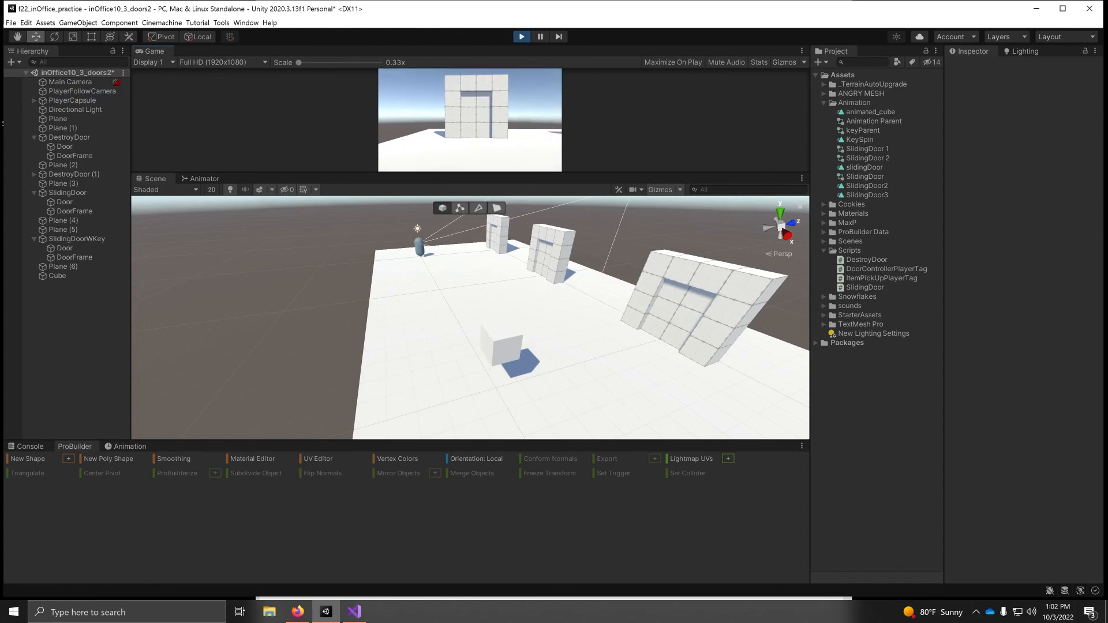
pyautogui.press('w')
pyautogui.press('w')
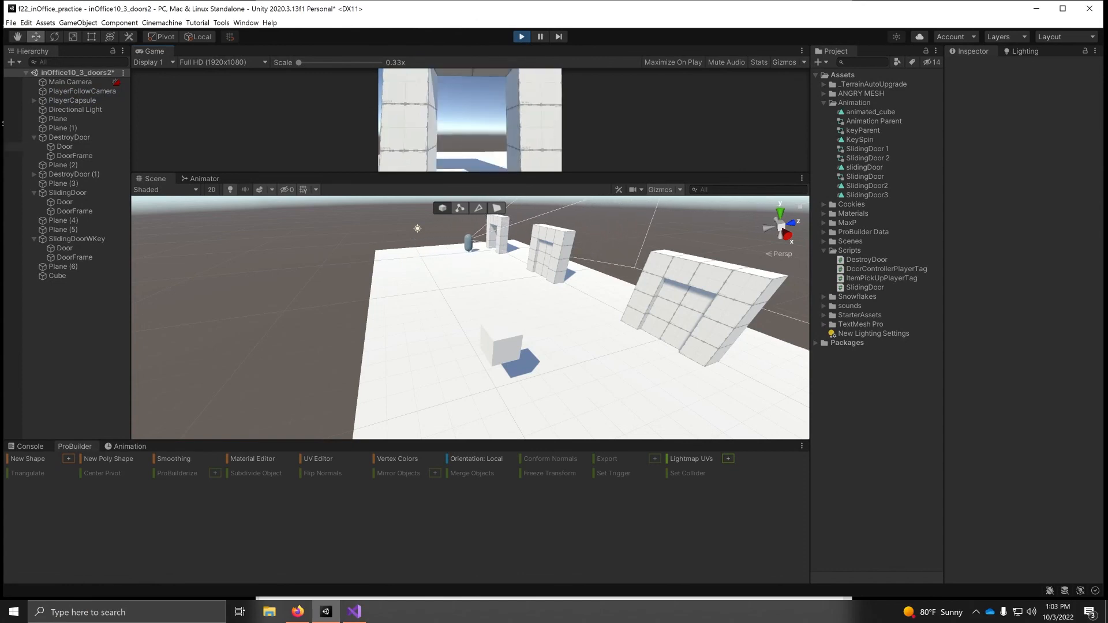
# Move the player over to the SlidingDoor, approach it and back away to test its opening and closing.
pyautogui.press('s')
pyautogui.press('d')
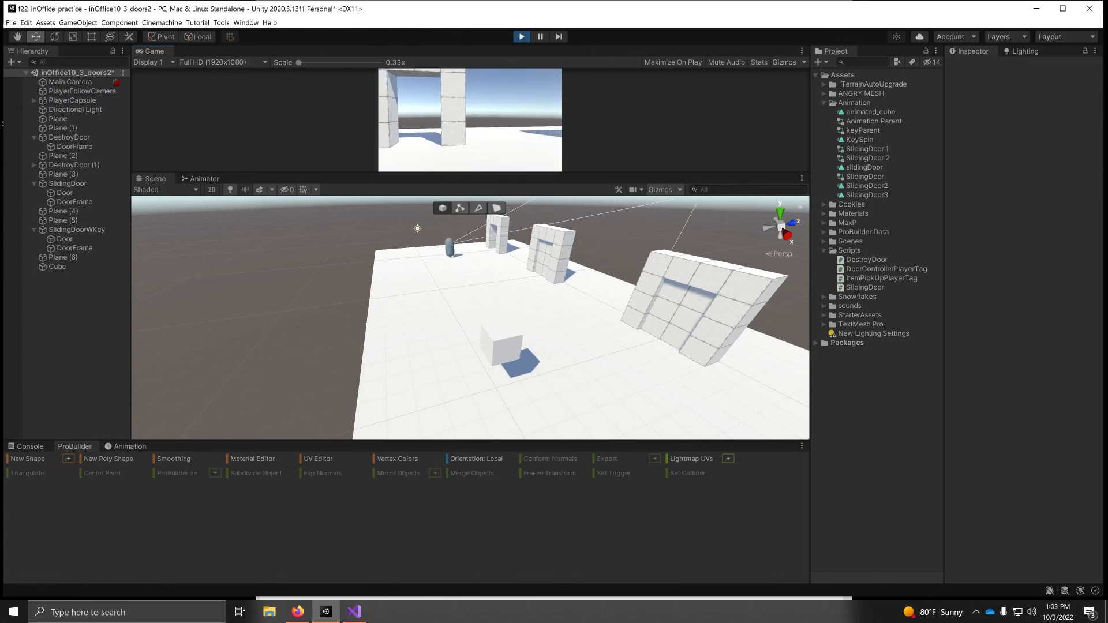
pyautogui.press('d')
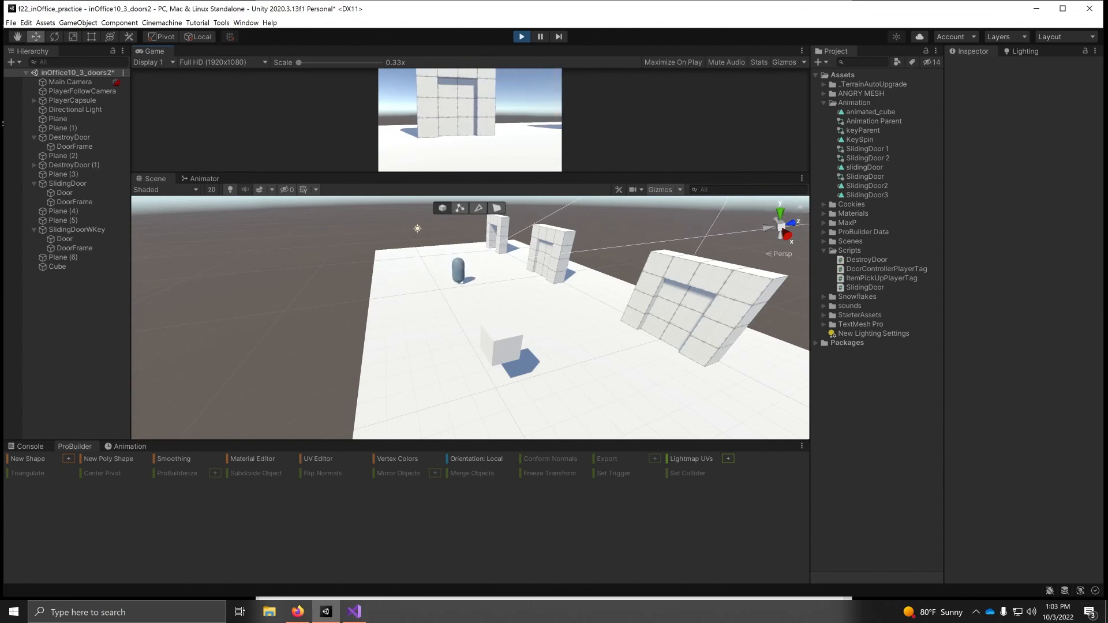
pyautogui.press('w')
pyautogui.press('w')
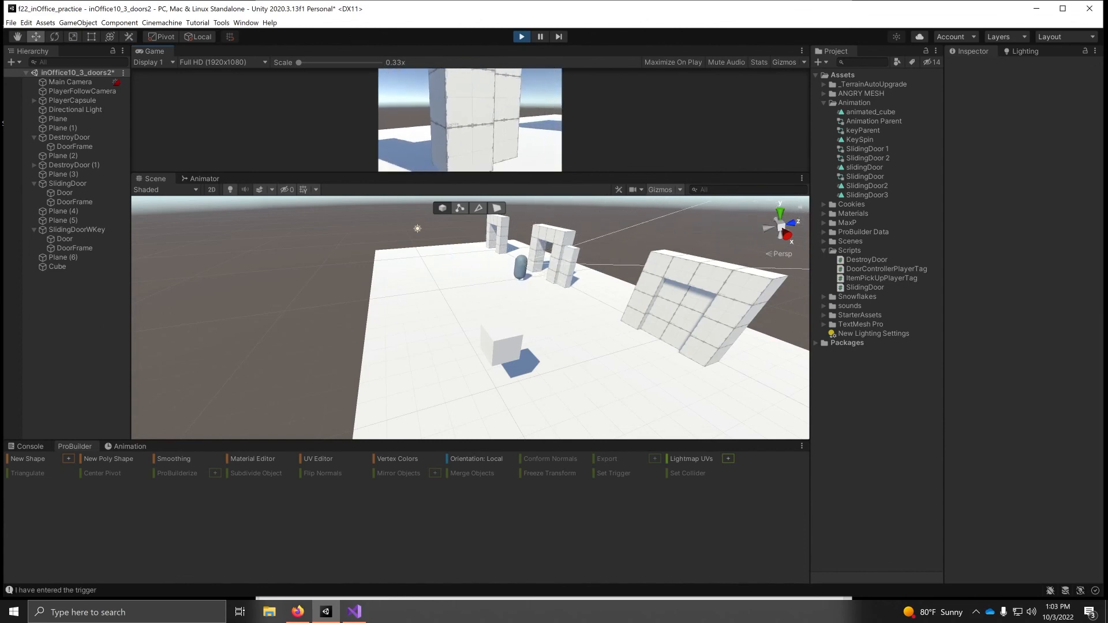
pyautogui.press('s')
pyautogui.press('s')
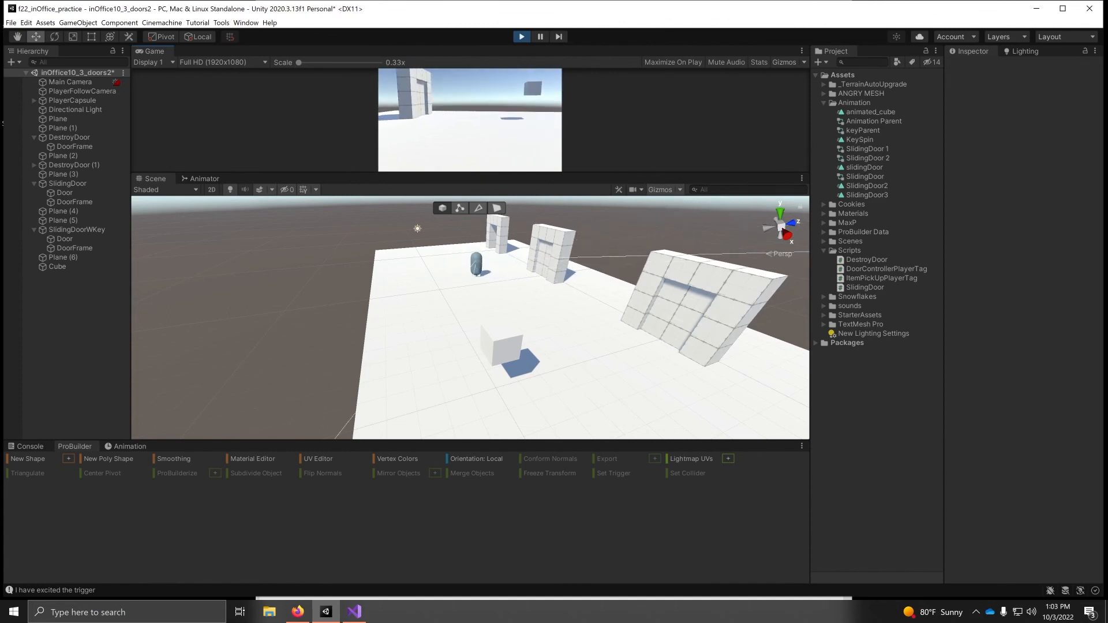
# Walk the player to the keyed door to test it without the key, and collect the key cube.
pyautogui.press('d')
pyautogui.press('w')
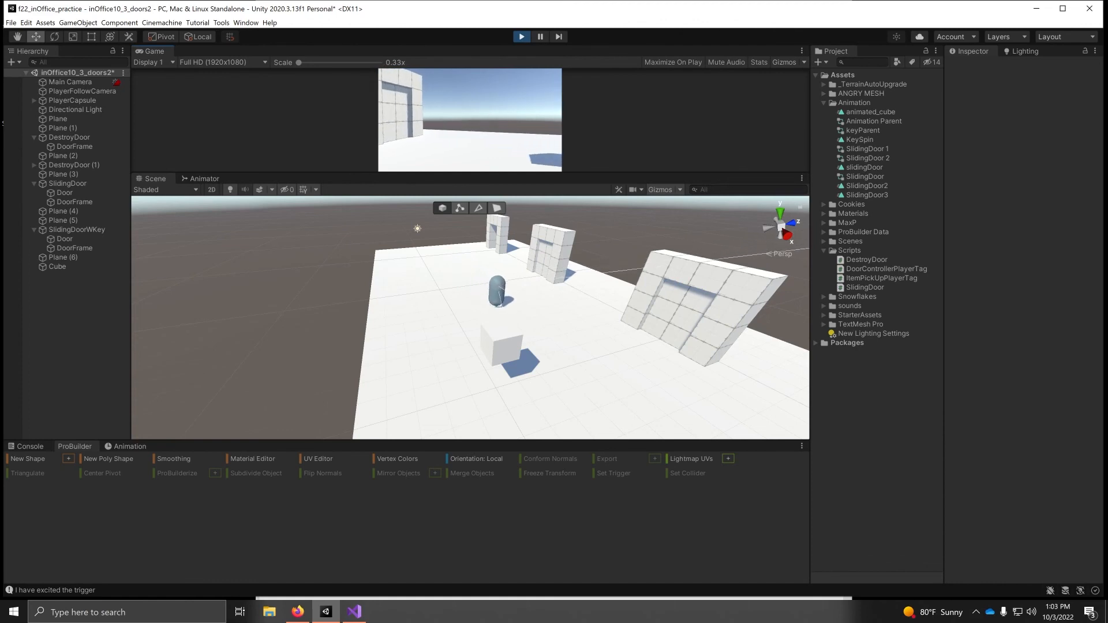
pyautogui.press('w')
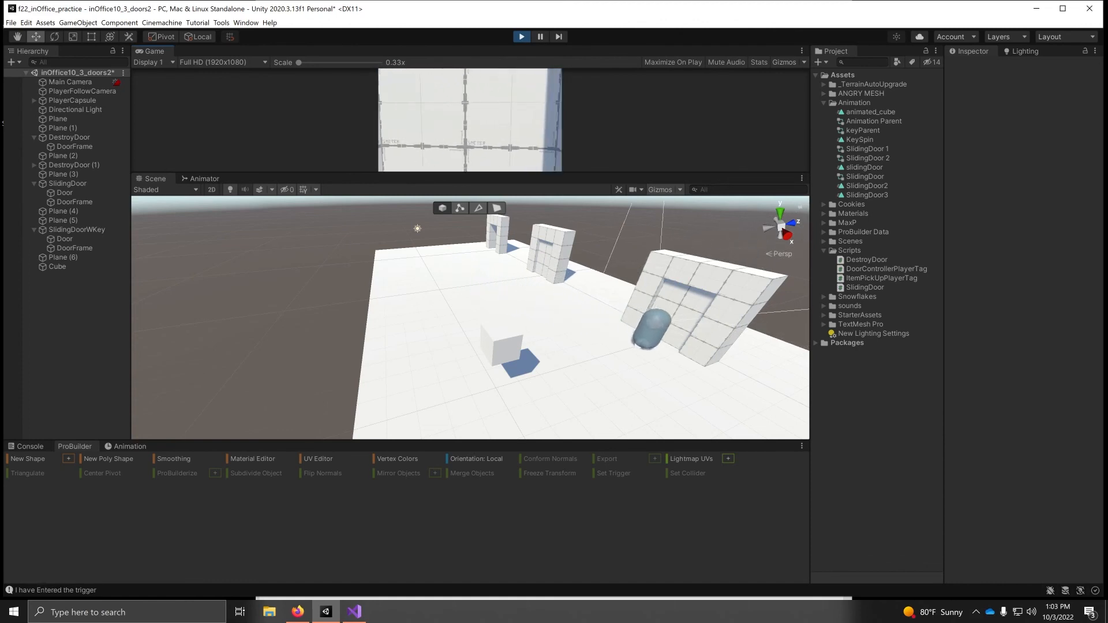
pyautogui.press('w')
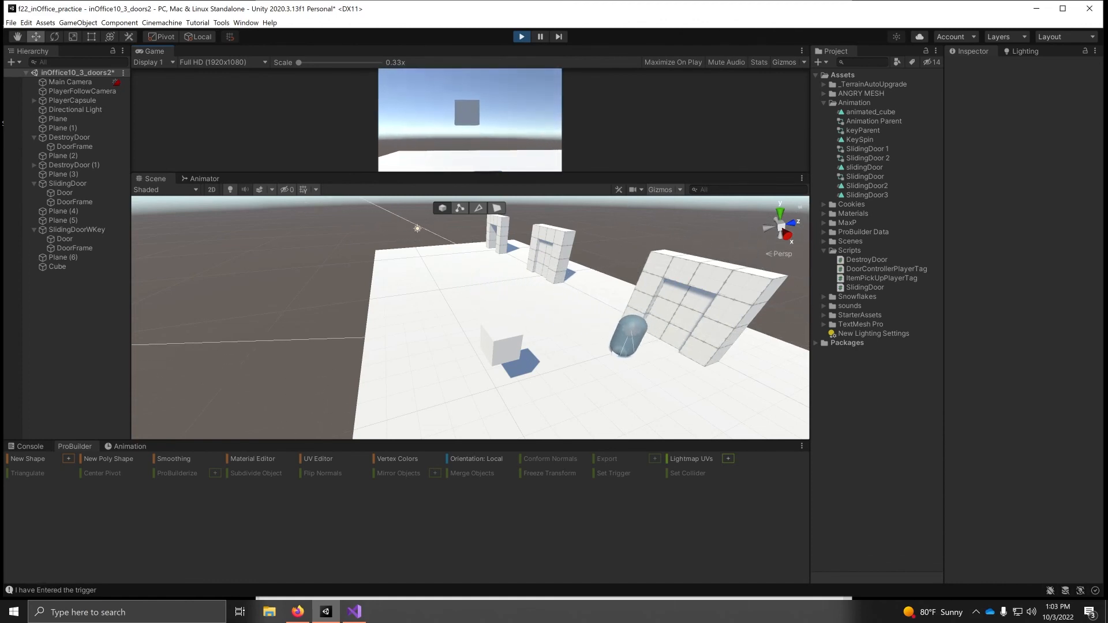
pyautogui.press('w')
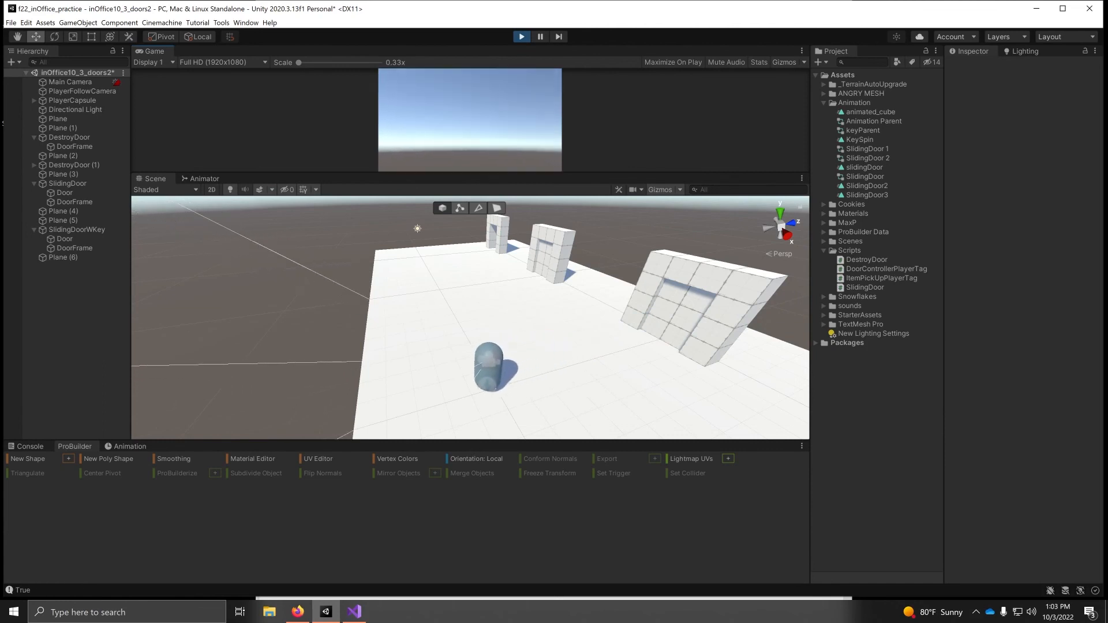
# Return the player to the keyed door with the key collected, back away from it and stop the play test.
pyautogui.press('w')
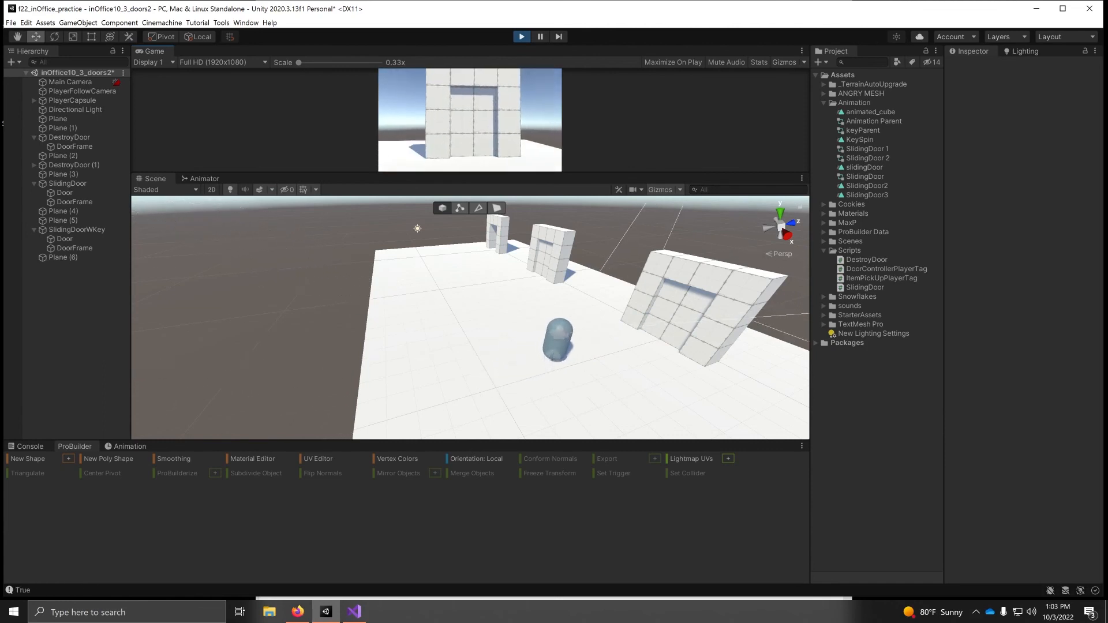
pyautogui.press('w')
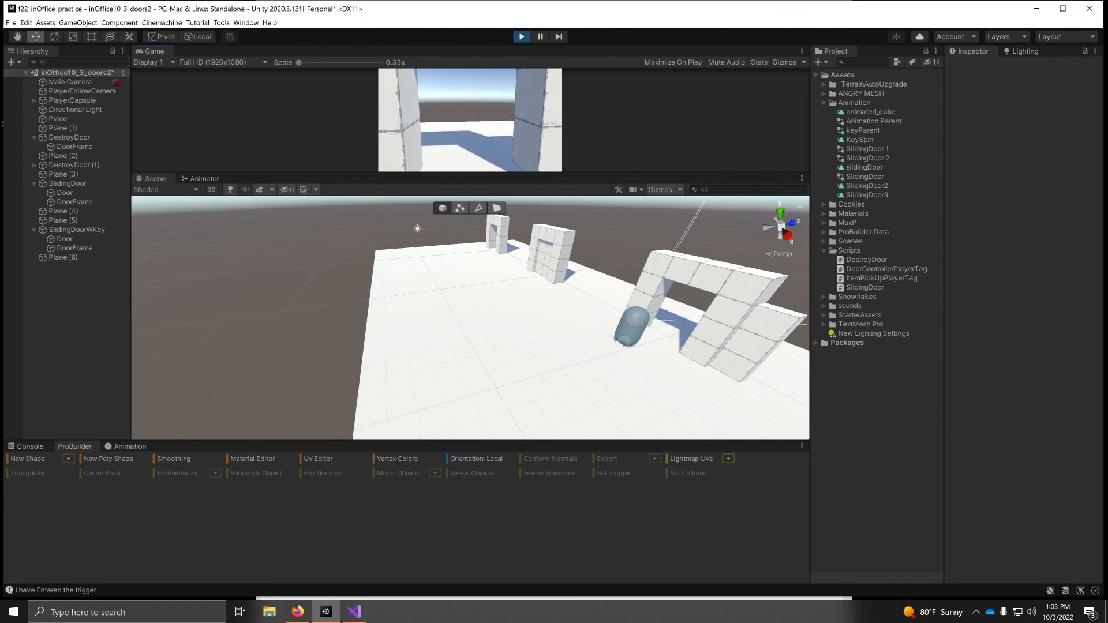
pyautogui.press('s')
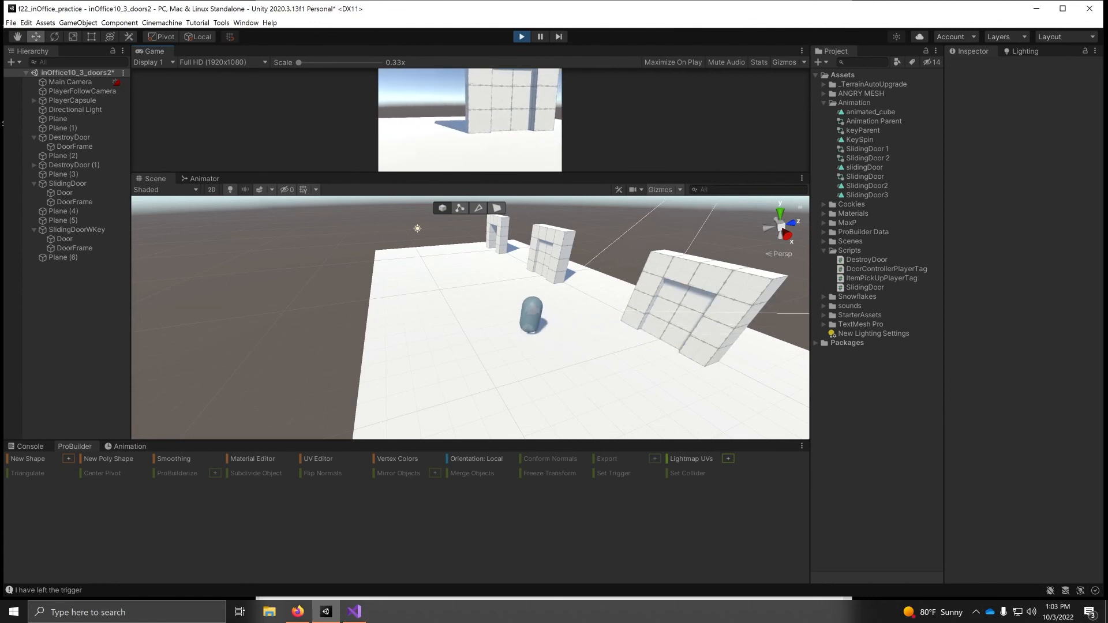
pyautogui.click(521, 36)
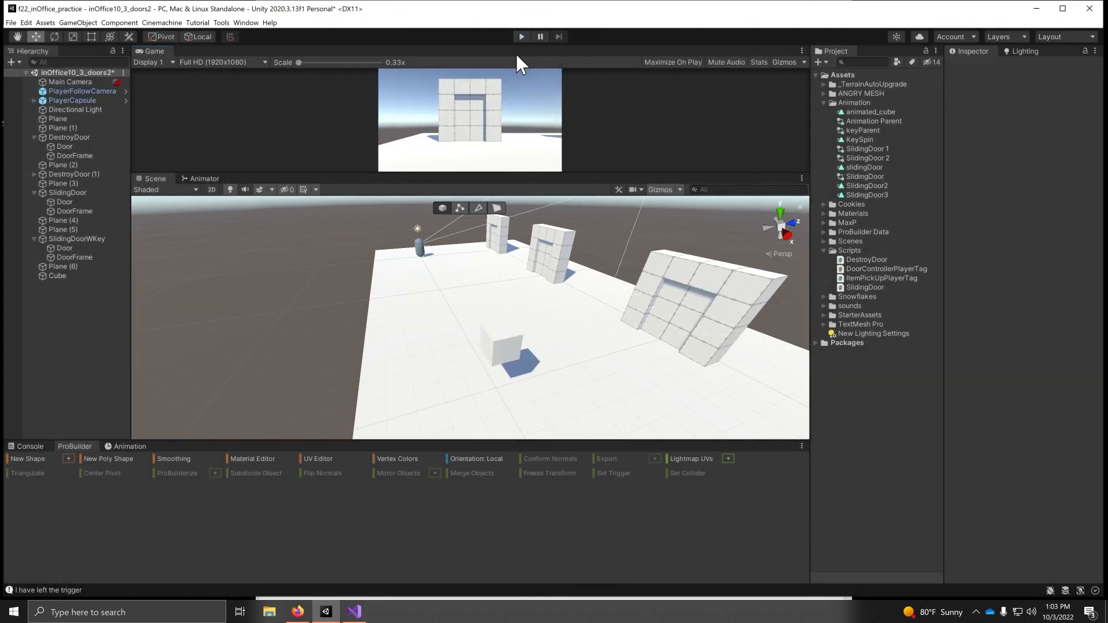